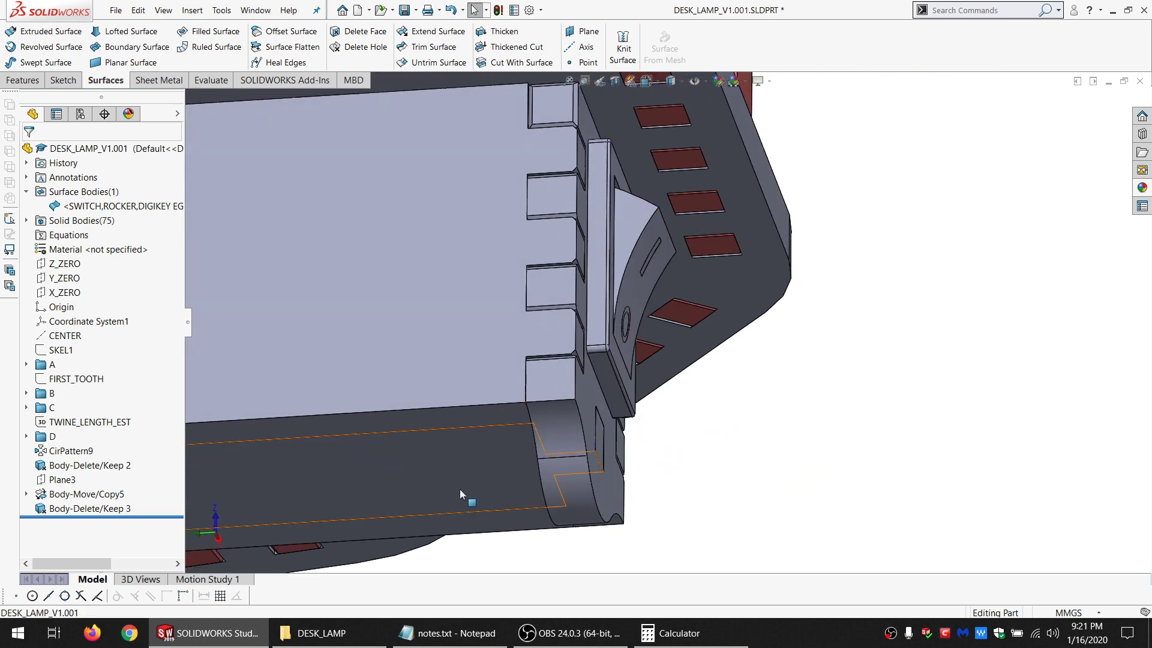
Hide the leg side panel in front of the rocker switch to open up the inside of the leg.
left_click(460, 491)
left_click(536, 459)
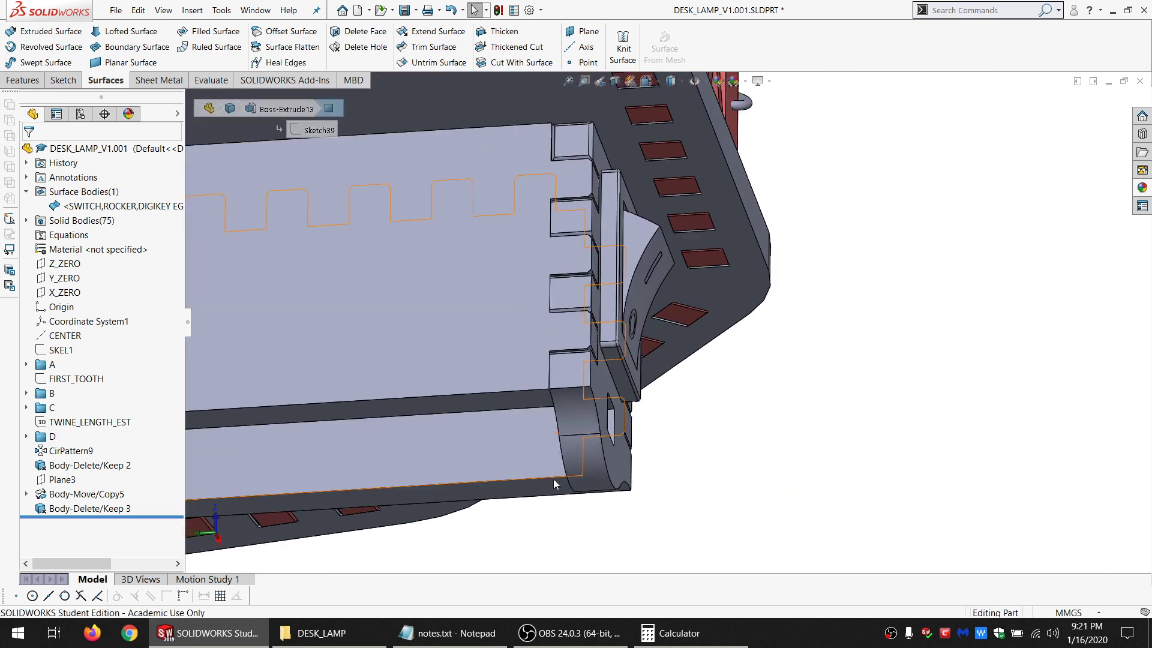
middle_click_drag(553, 479, 650, 339)
left_click(652, 341)
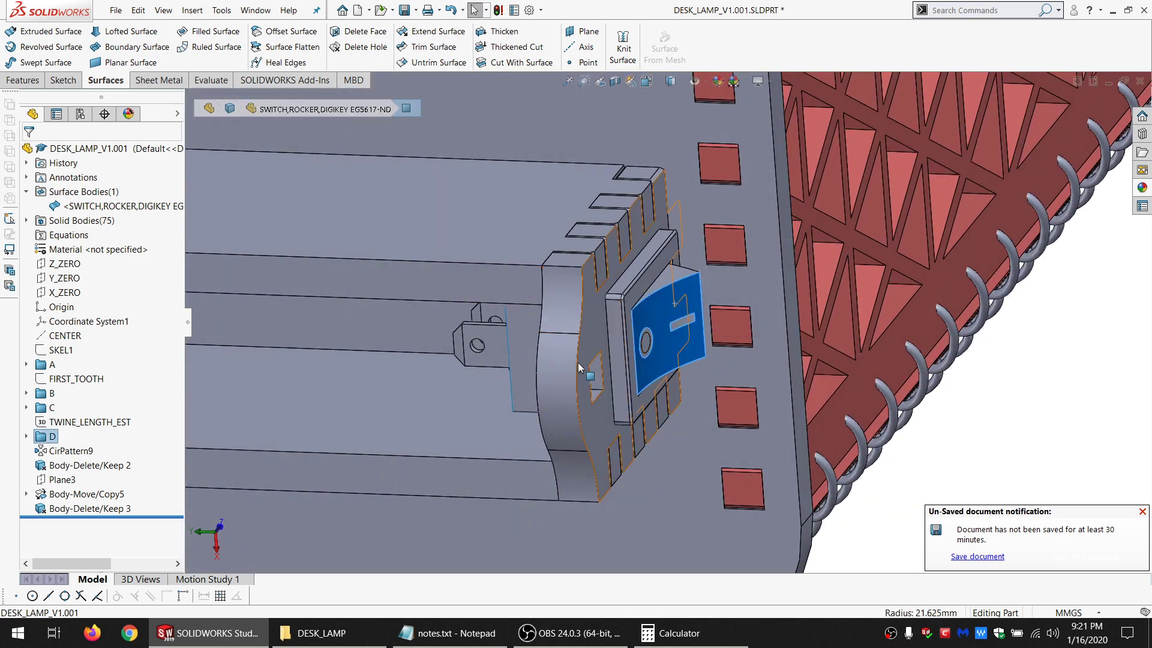
middle_click_drag(567, 364, 654, 340)
Examine the rocker switch's surface body where it passes through the leg's end panel.
left_click(435, 329)
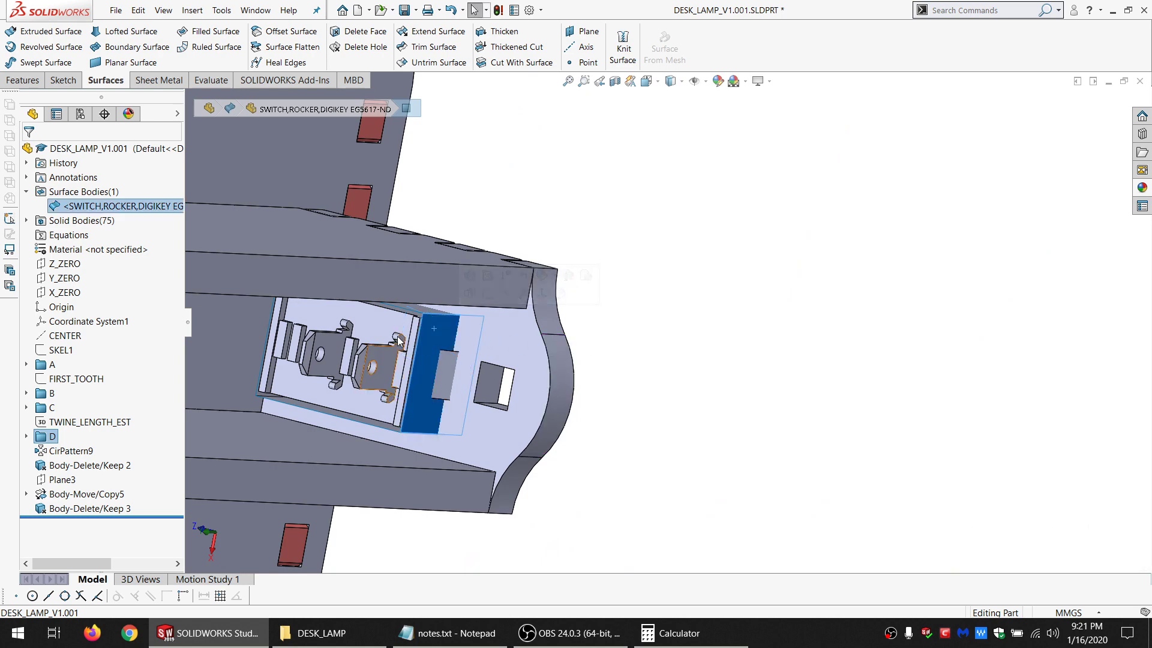
left_click(114, 207)
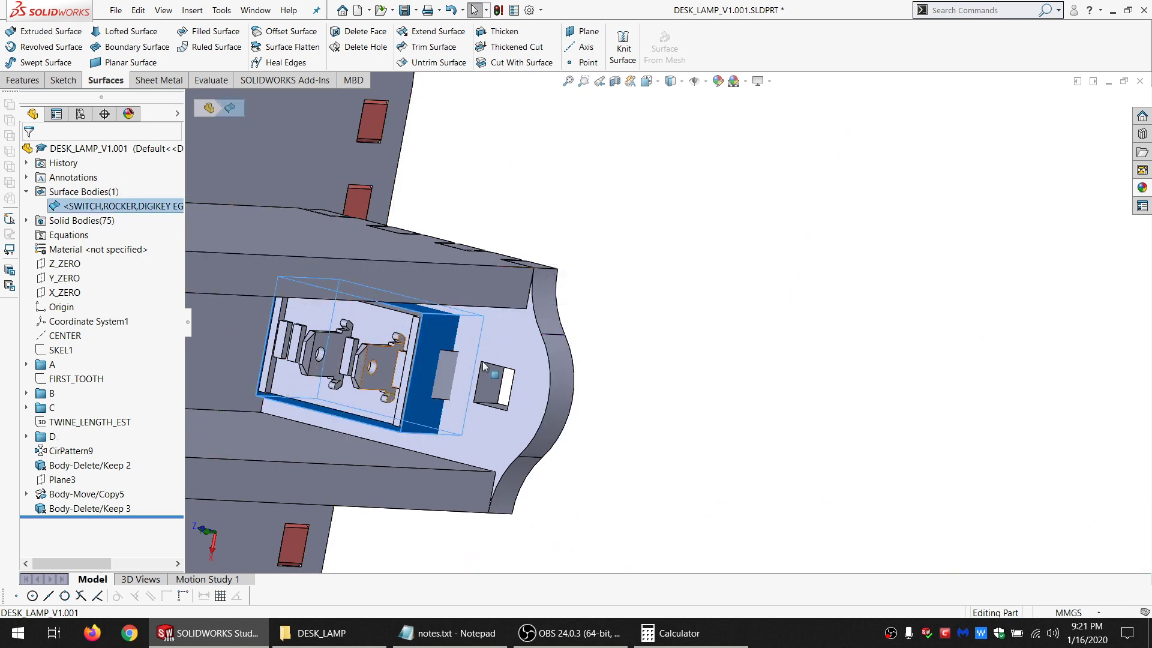
scroll(544, 346, "up", 4)
scroll(545, 346, "down", 4)
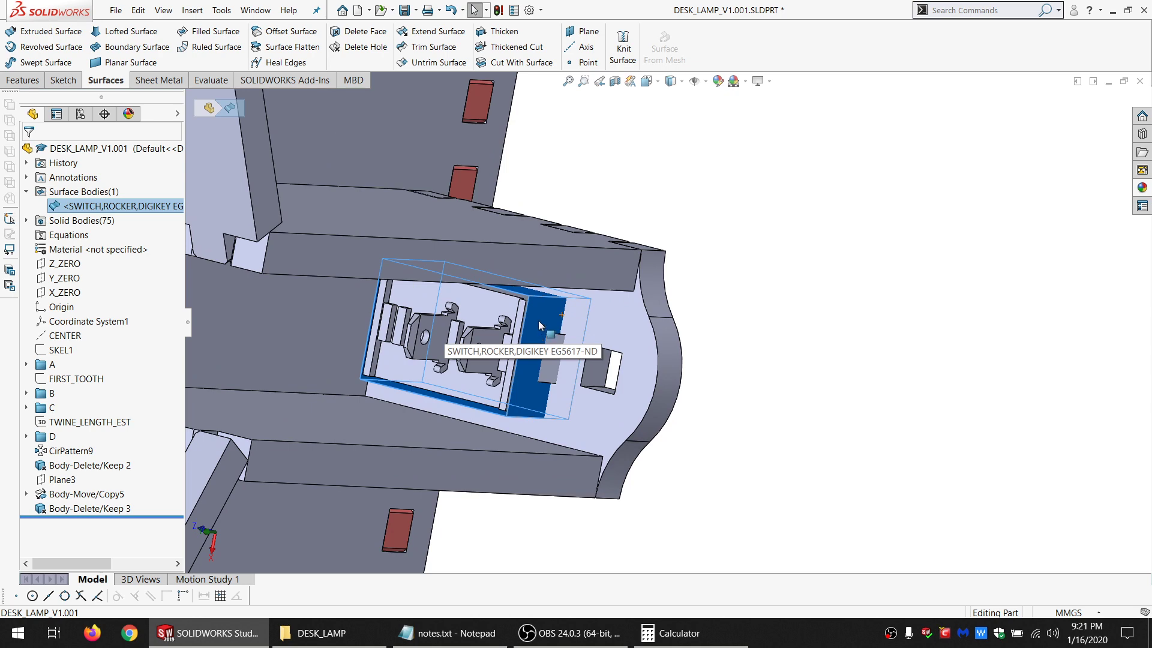
middle_click_drag(538, 323, 538, 390)
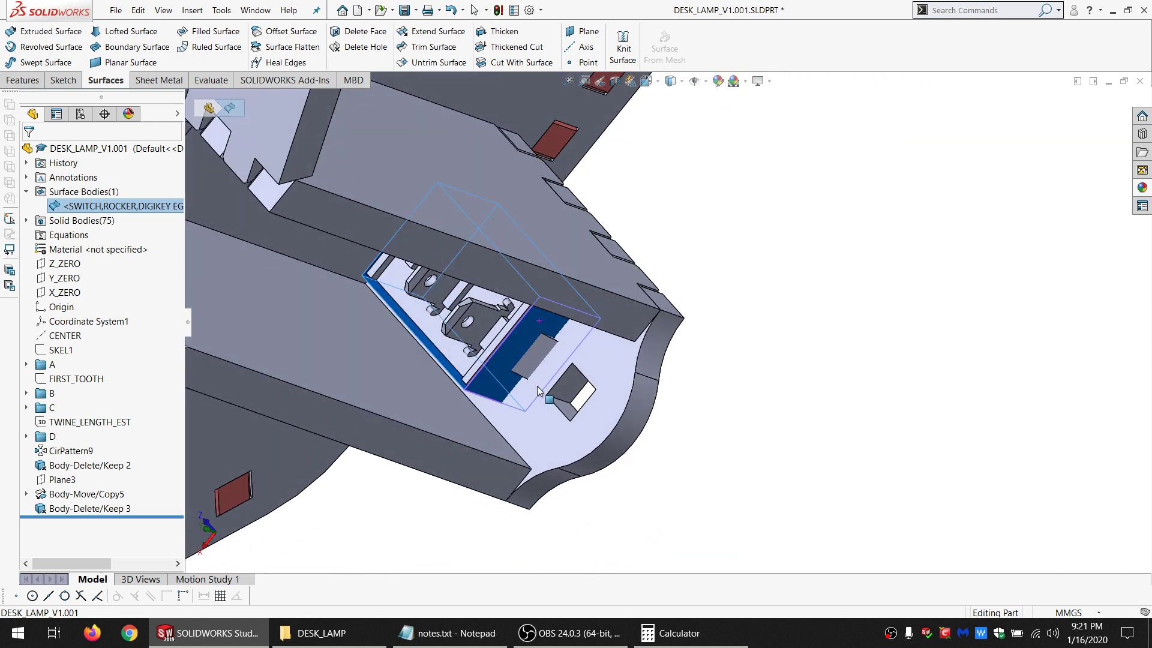
Start a sketch on the end panel's inner face and convert the two opposite long edges of the switch's surface body.
left_click(590, 359)
left_click(51, 82)
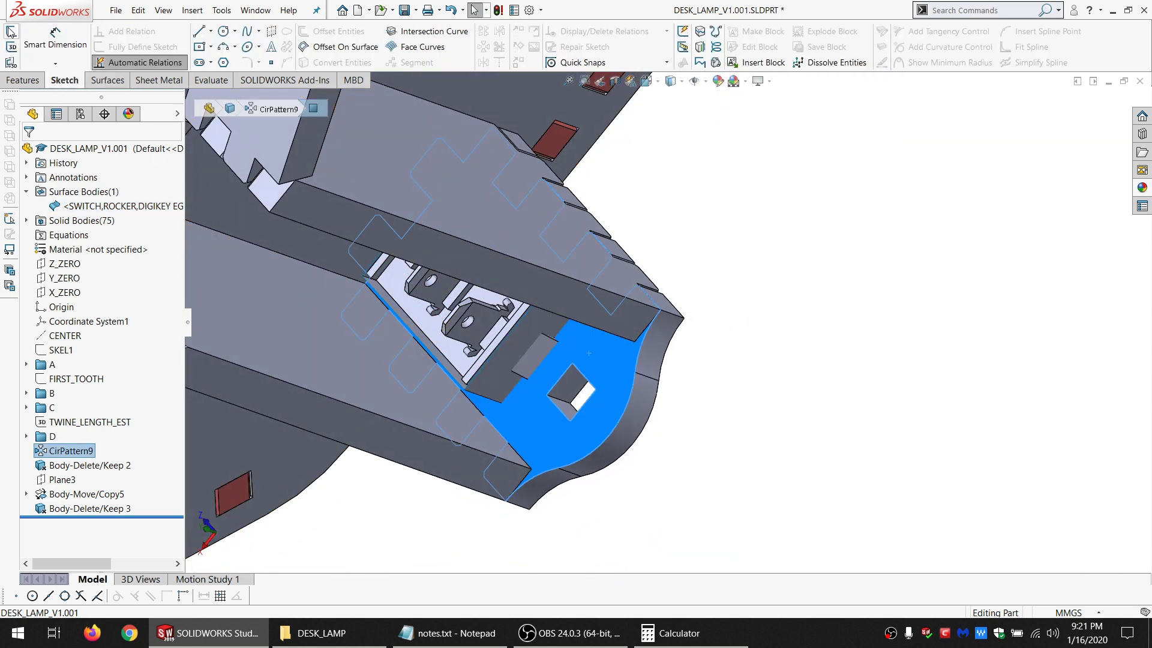
left_click(11, 33)
left_click(690, 308)
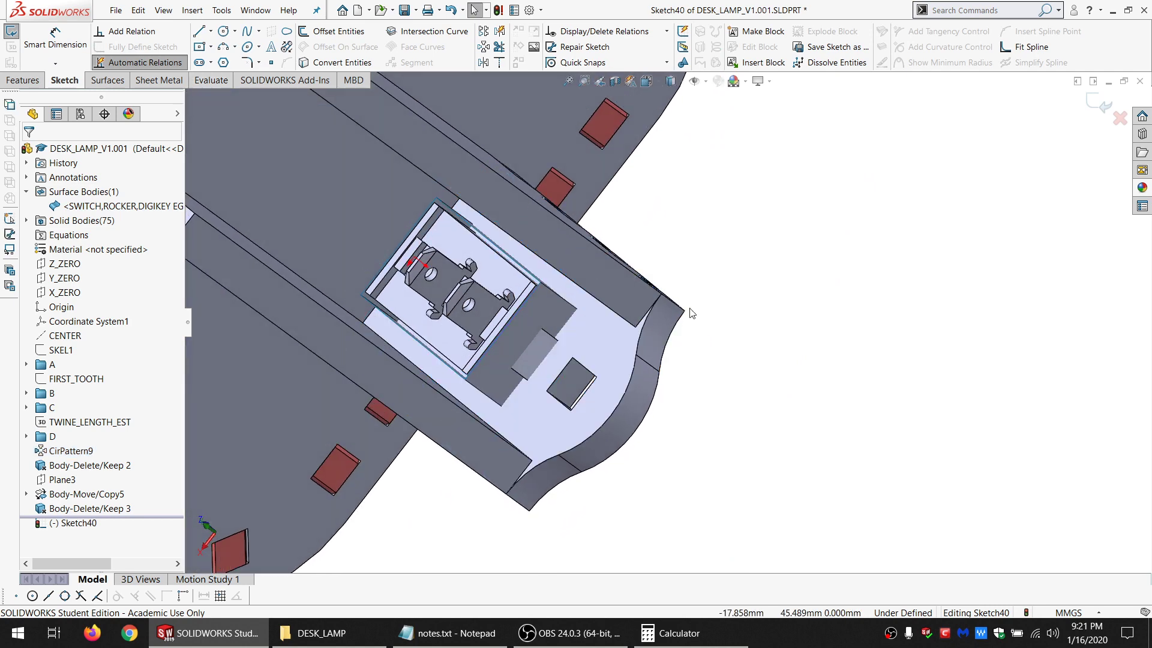
left_click(331, 63)
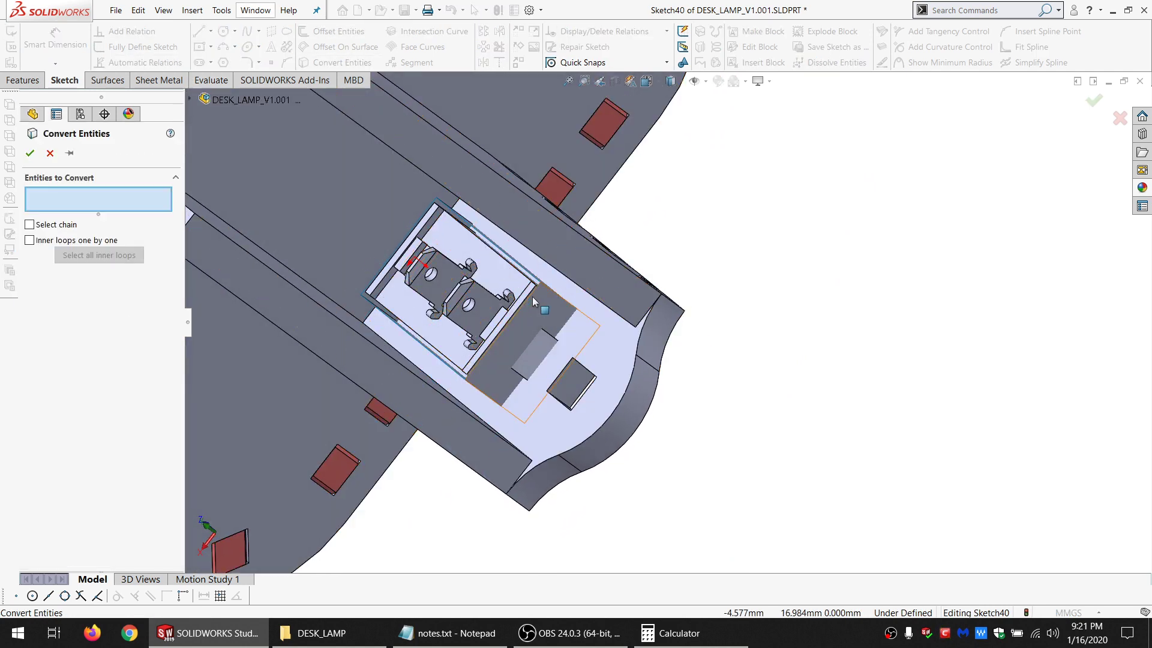
scroll(534, 297, "down", 8)
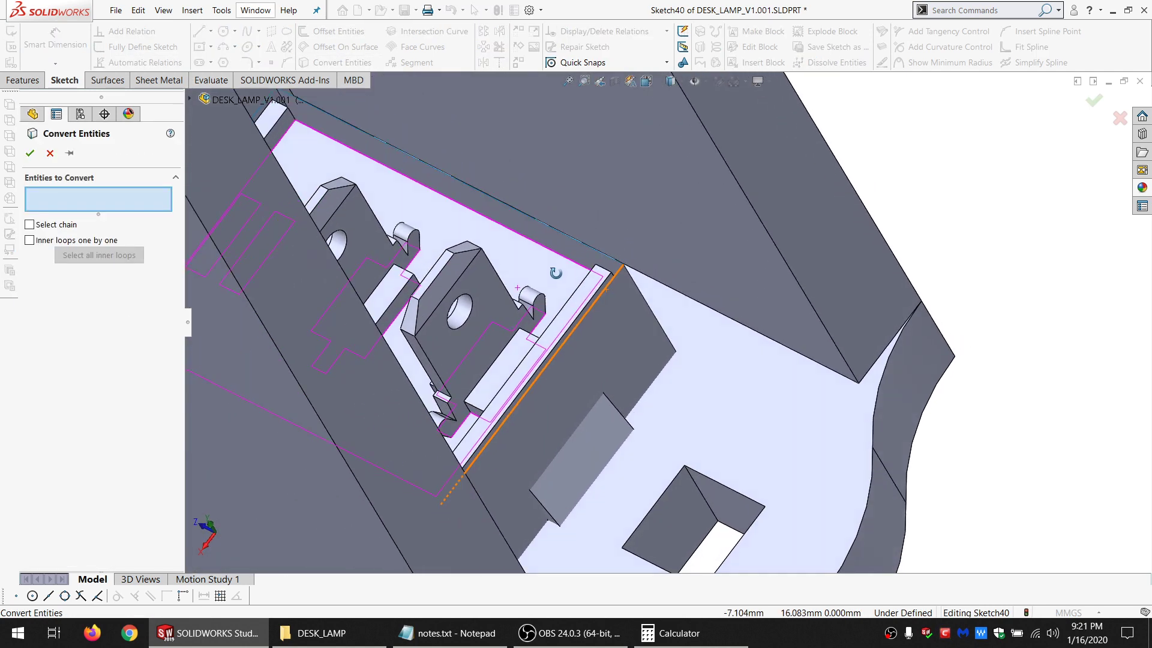
left_click(594, 250)
middle_click_drag(615, 318, 523, 422)
left_click(526, 427)
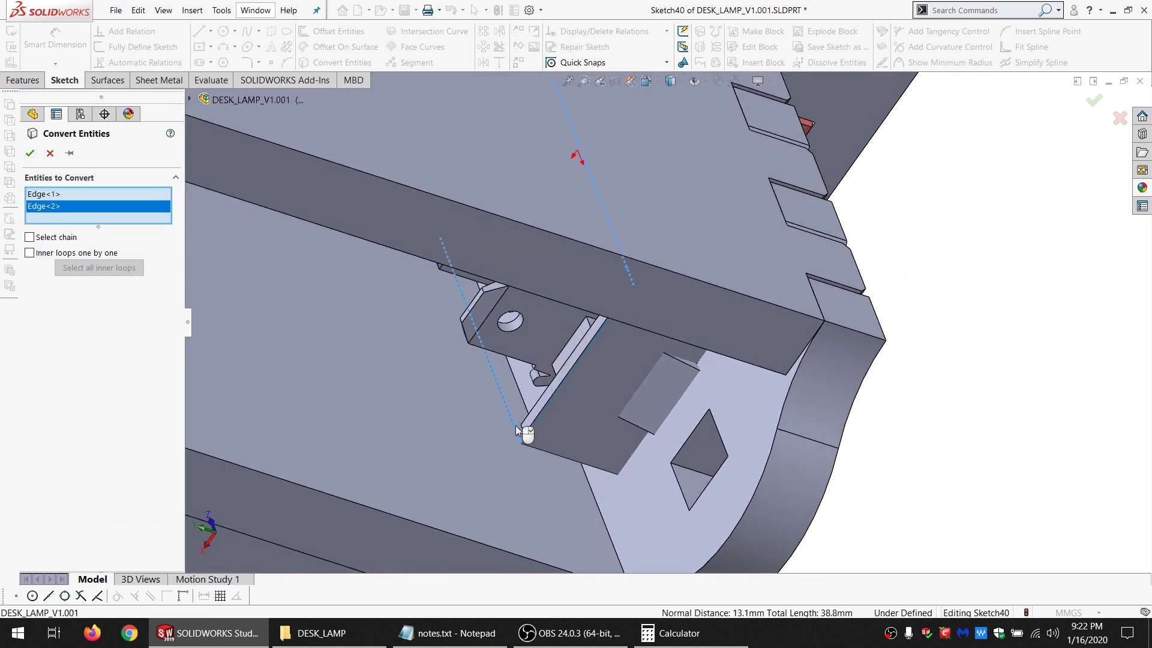
left_click(28, 159)
Close the rectangular switch profile with two lines joining the endpoints of the converted edges.
middle_click_drag(612, 240, 428, 261)
scroll(667, 175, "up", 6)
scroll(667, 175, "down", 5)
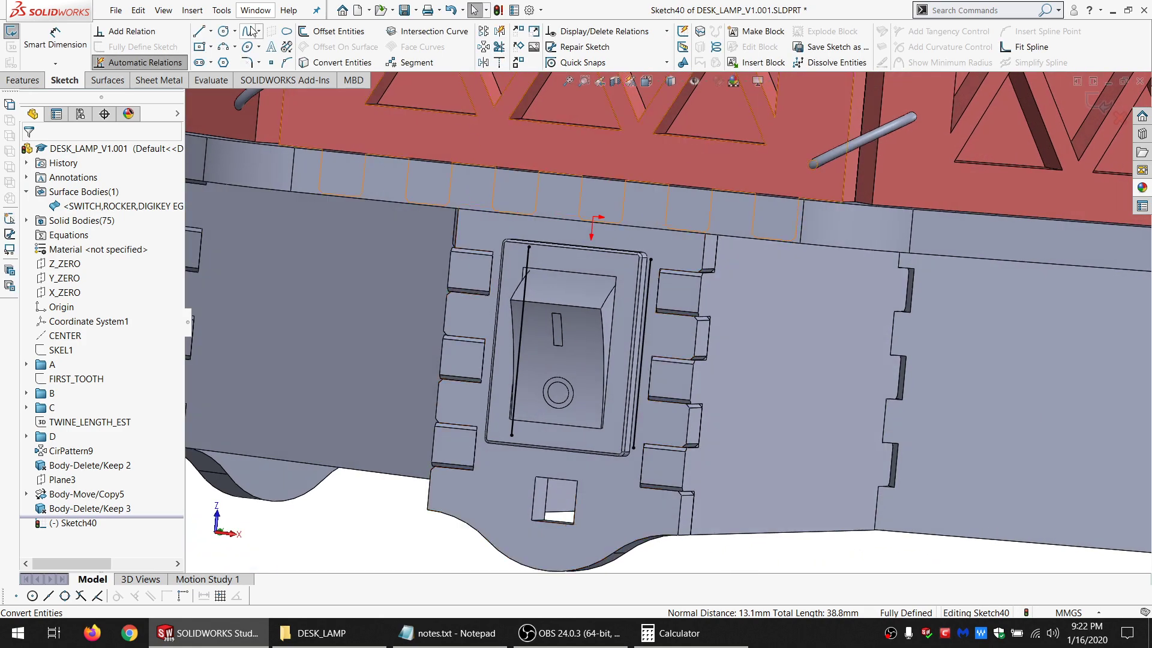
left_click(200, 31)
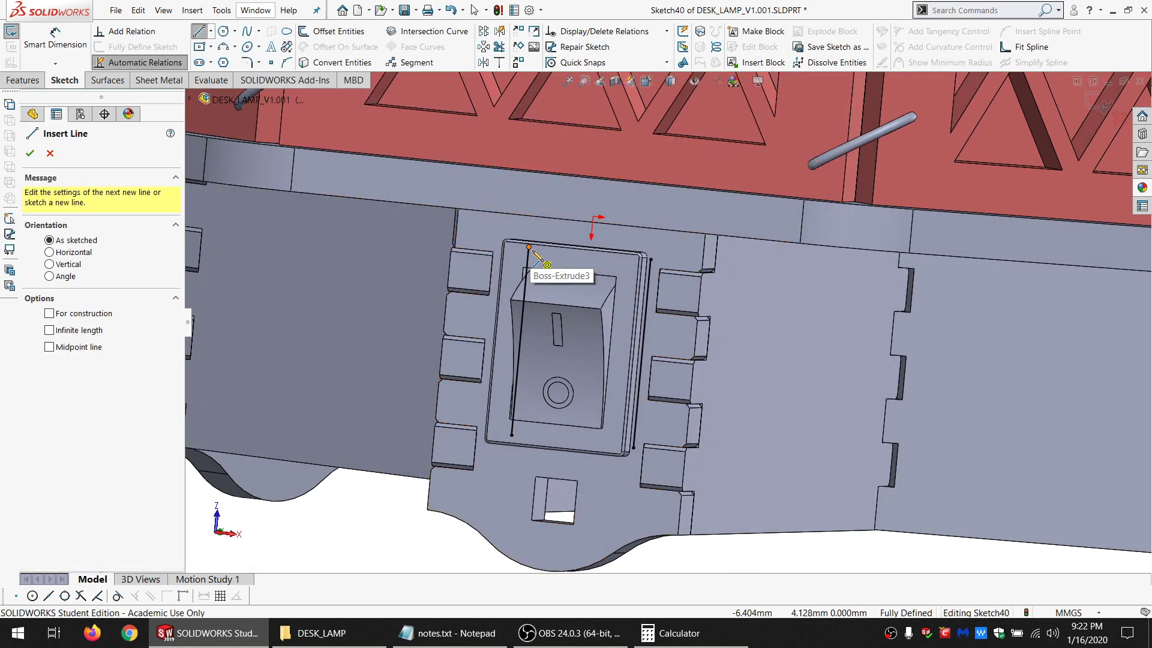
left_click(529, 247)
double_click(651, 259)
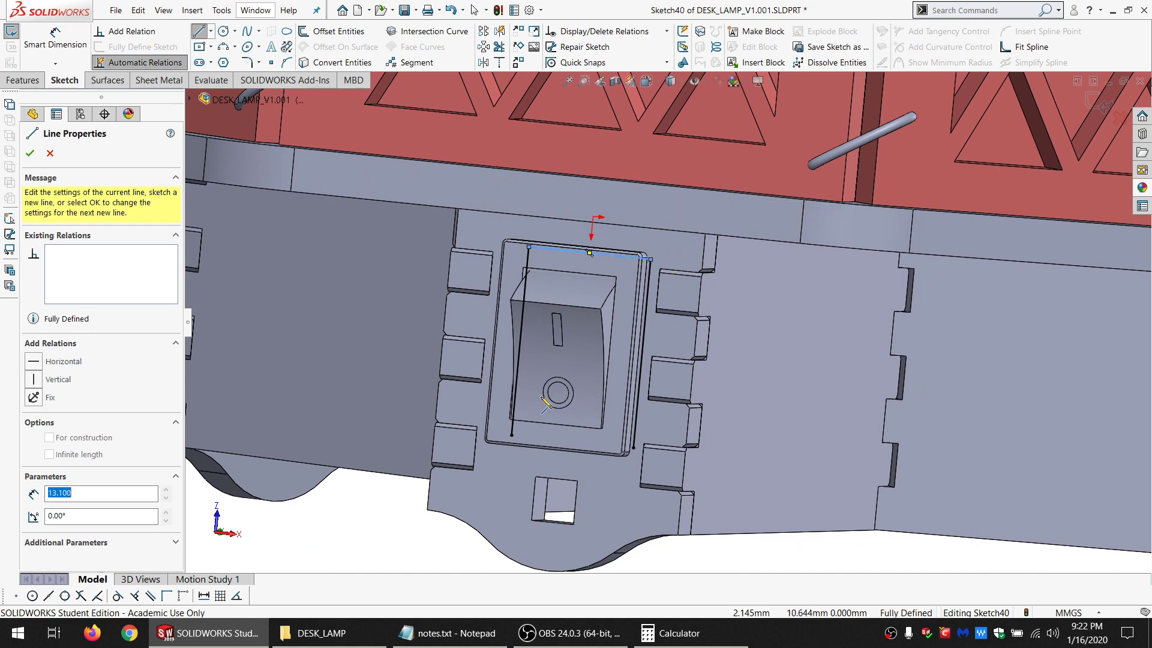
left_click(511, 436)
double_click(634, 448)
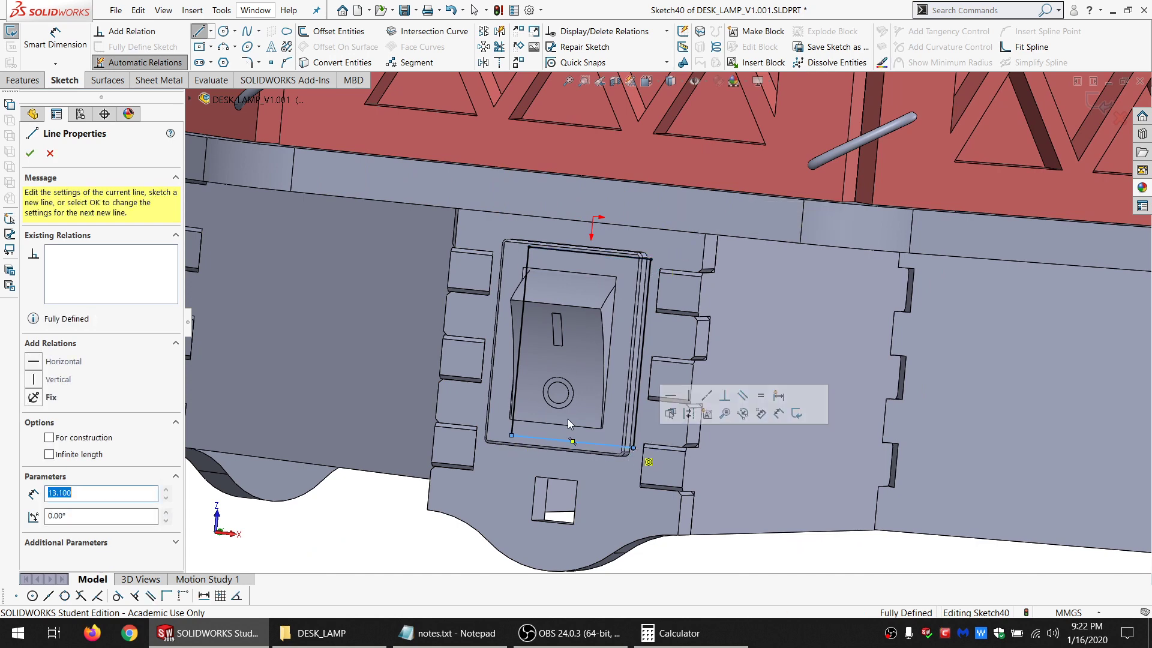
Extrude-cut the rectangular profile Through All, limiting the feature scope to the end panel body CirPattern9[4].
left_click(251, 30)
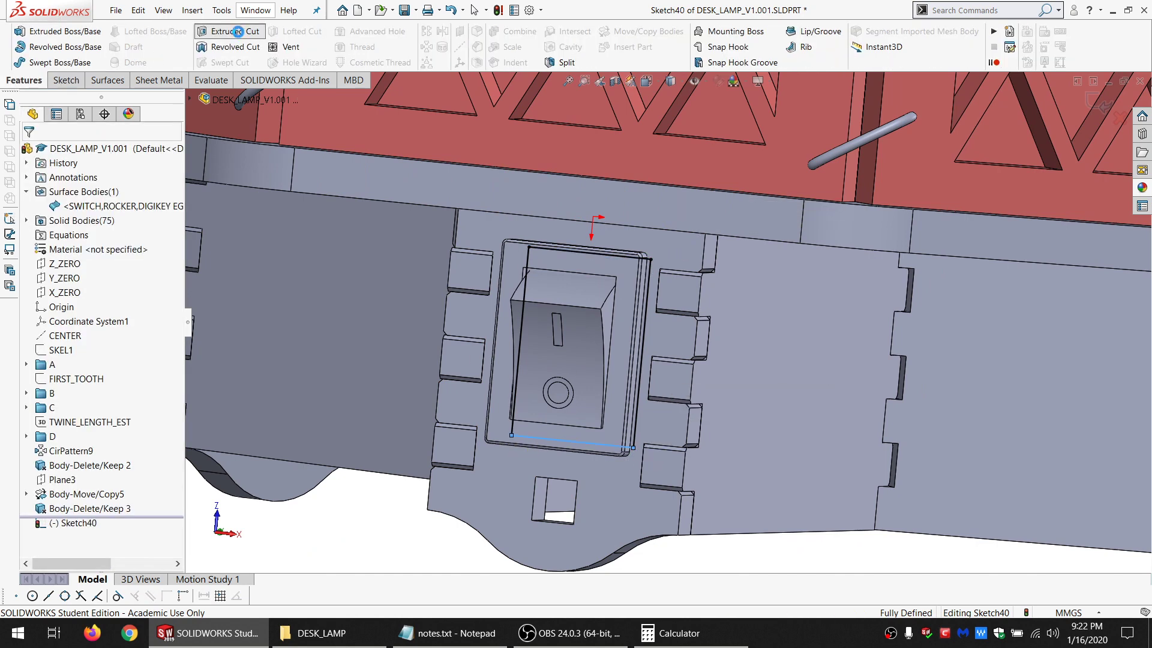
left_click(78, 235)
left_click(66, 252)
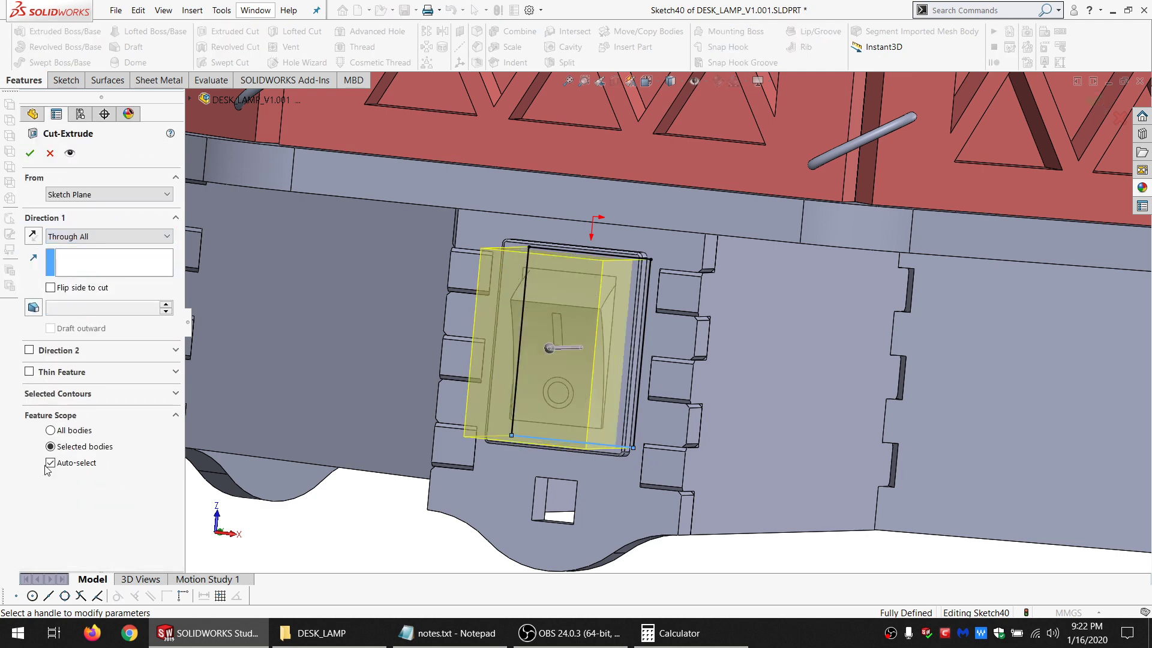
left_click(50, 463)
left_click(489, 472)
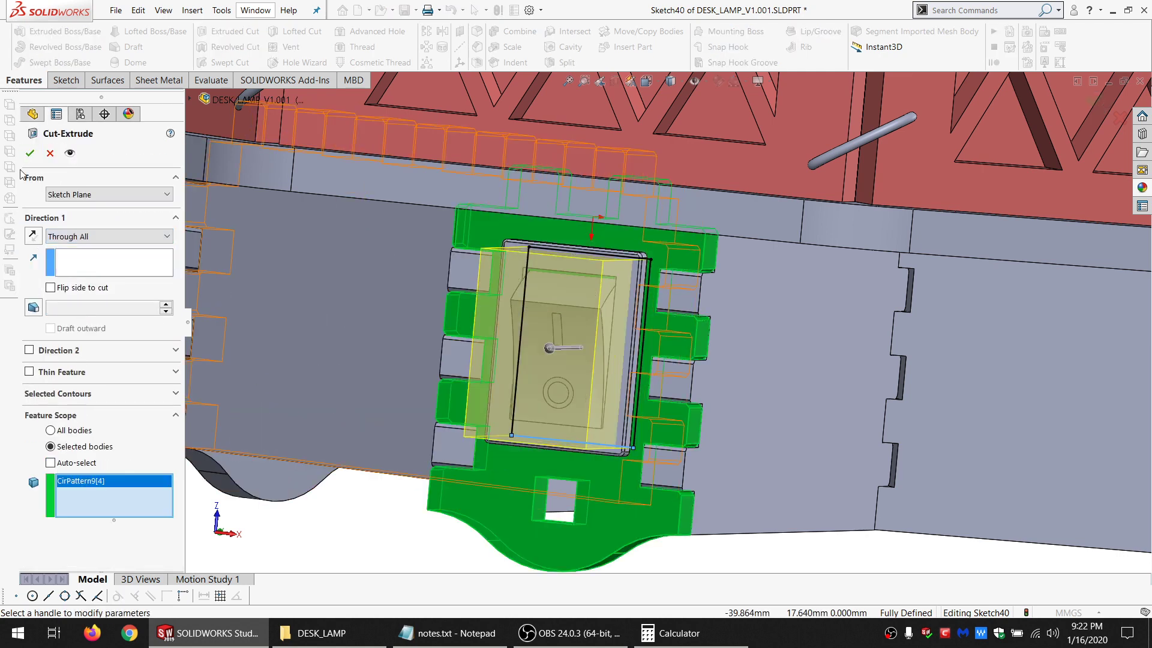
key("Return")
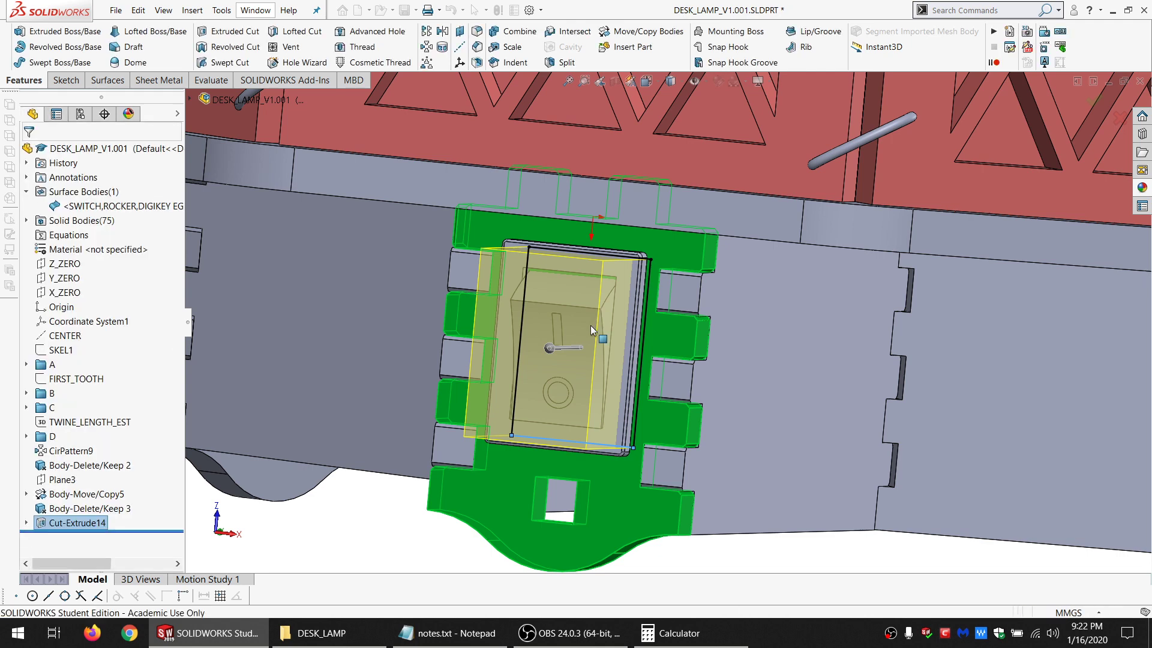
Hide the rocker switch body to expose the cutout in the end panel.
left_click(591, 325)
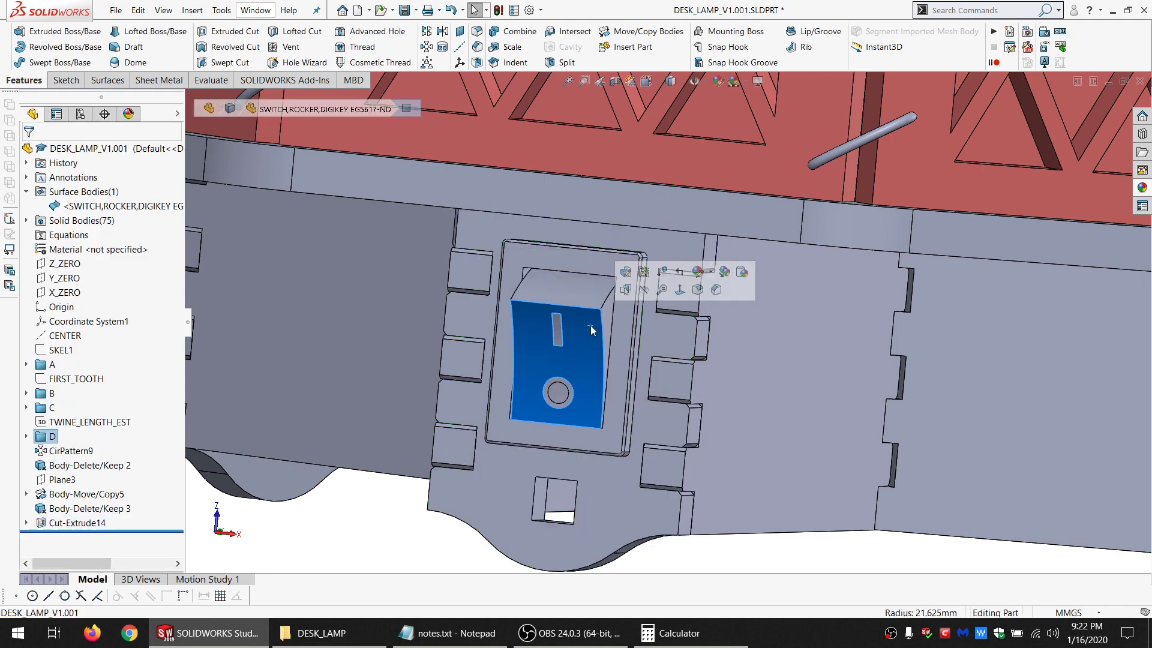
left_click(646, 294)
scroll(652, 321, "down", 2)
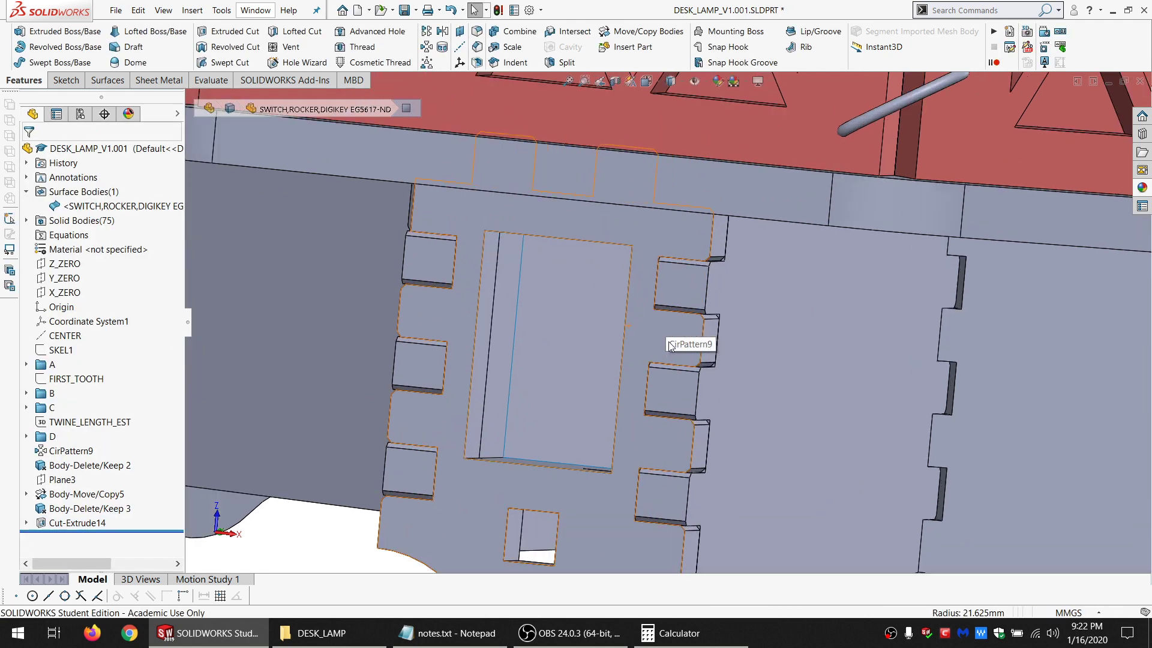
Measure the distance between the switch cutout's side wall and the adjacent finger-joint notch, and inspect the opening.
scroll(665, 324, "down", 5)
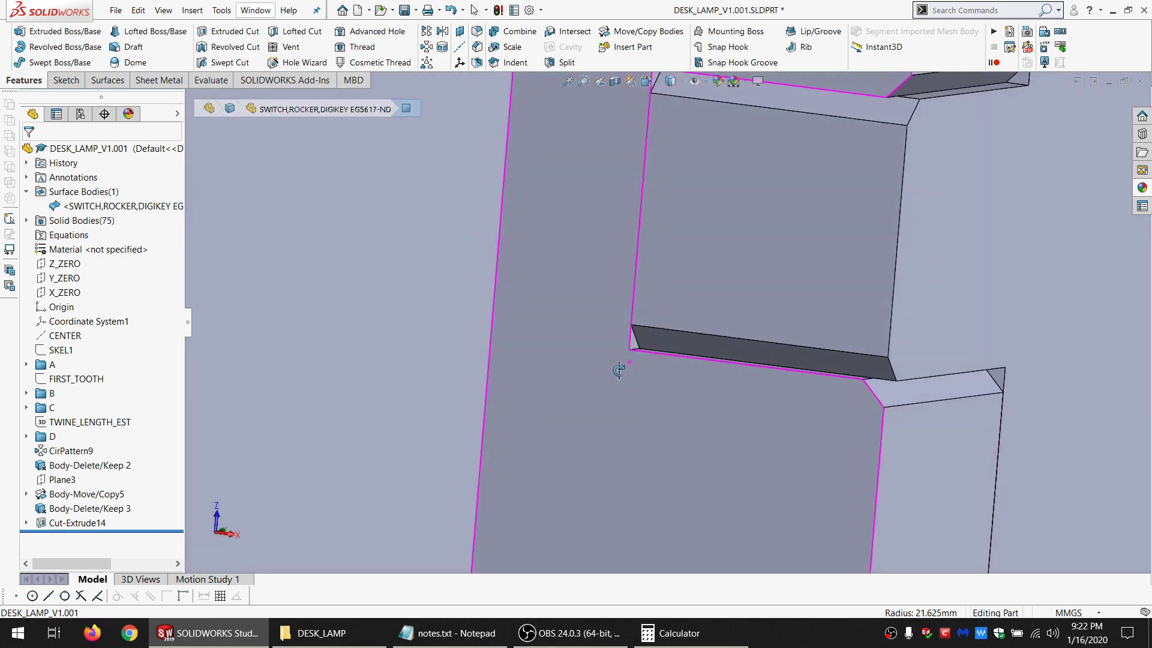
left_click(575, 340)
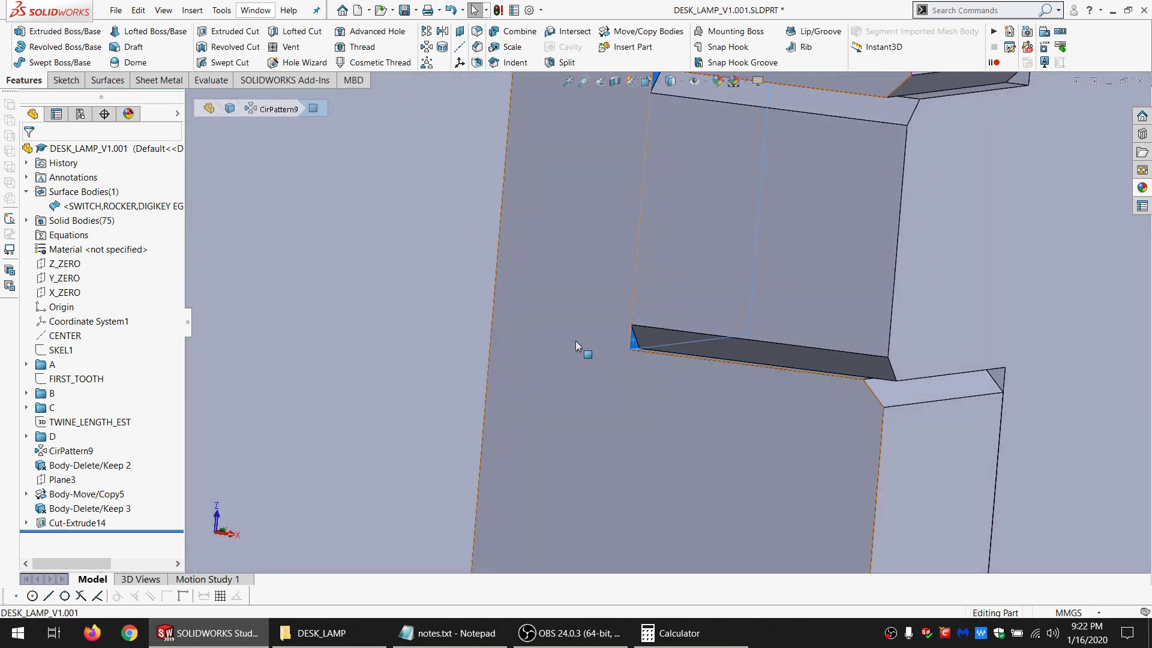
middle_click_drag(575, 341, 637, 343)
left_click(477, 332)
scroll(476, 333, "up", 6)
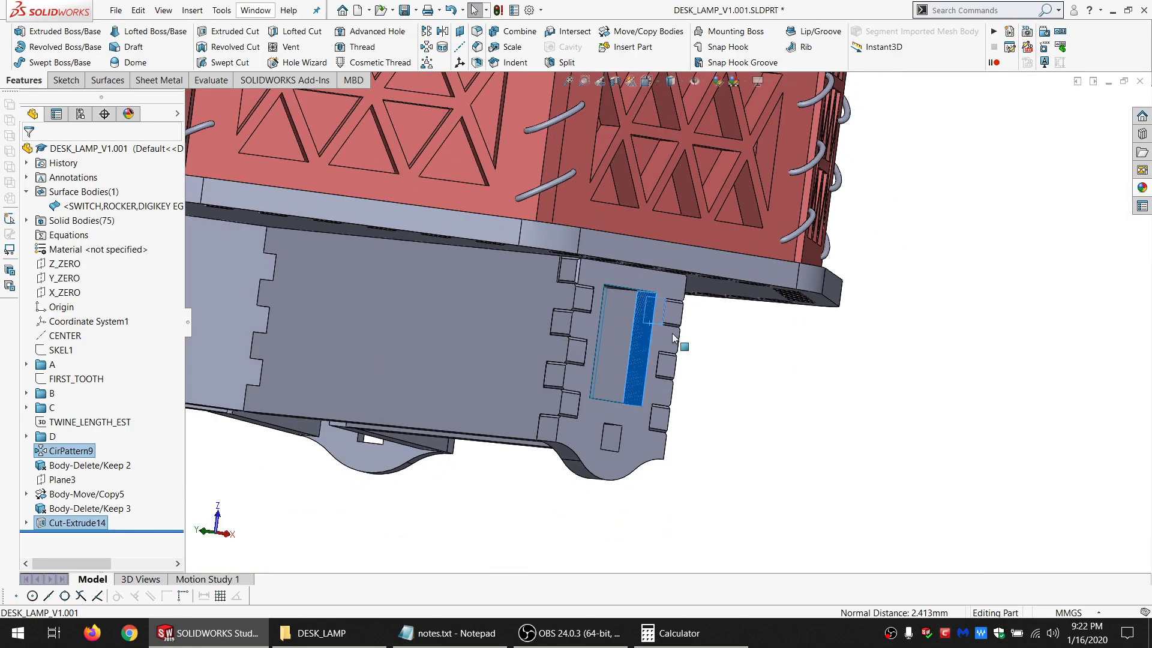
scroll(667, 329, "down", 3)
middle_click(657, 327)
middle_click_drag(657, 328, 579, 296)
scroll(658, 342, "up", 4)
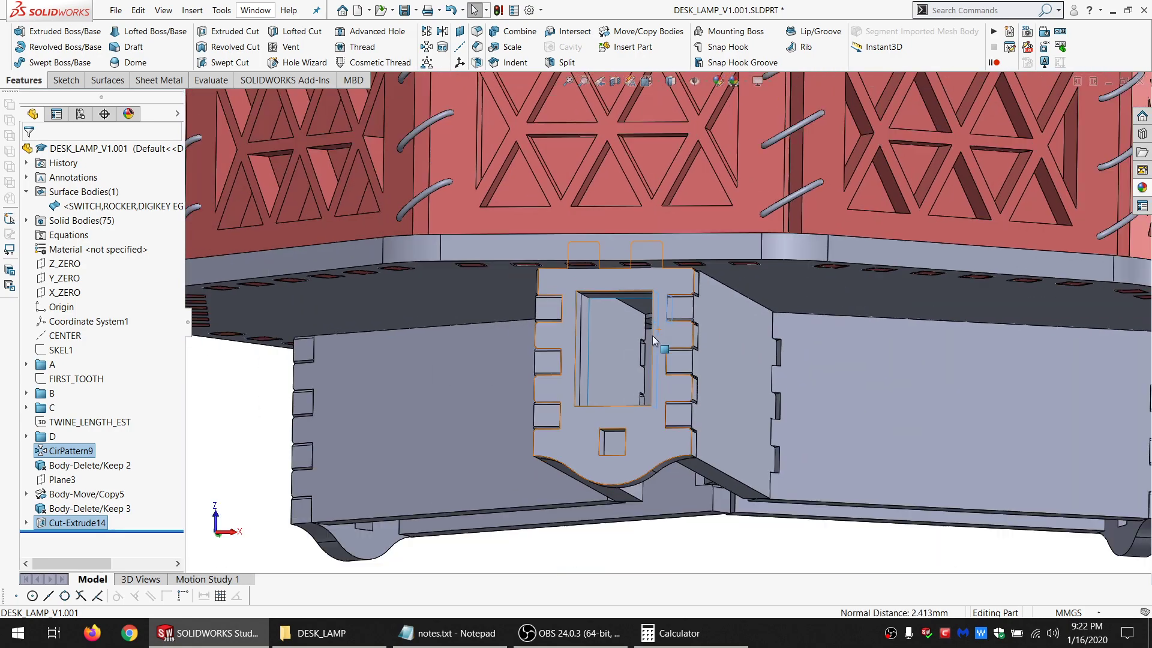
scroll(663, 346, "down", 2)
middle_click(661, 339)
middle_click_drag(661, 339, 694, 278)
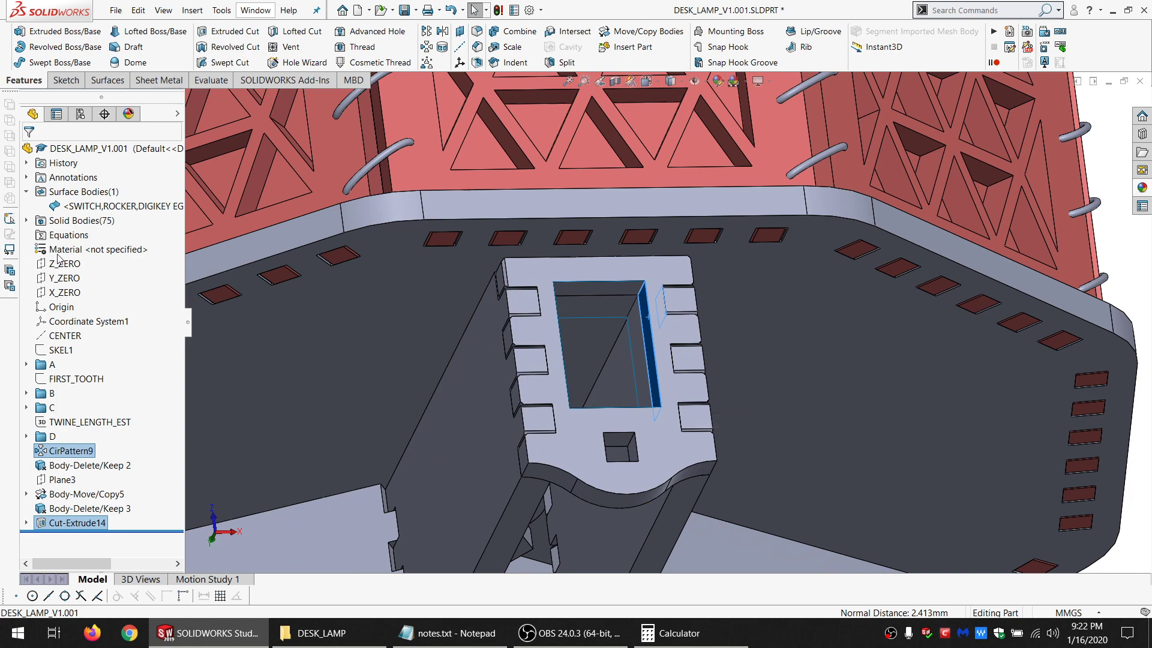
Delete the rocker switch's surface body.
left_click(83, 206)
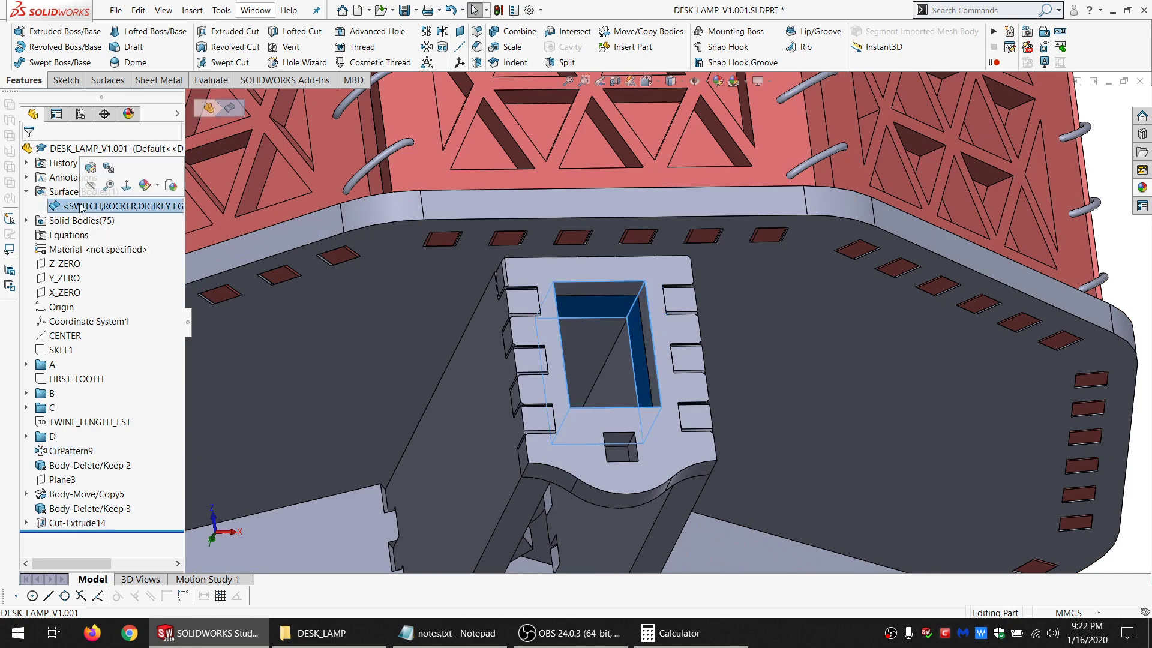
key("Delete")
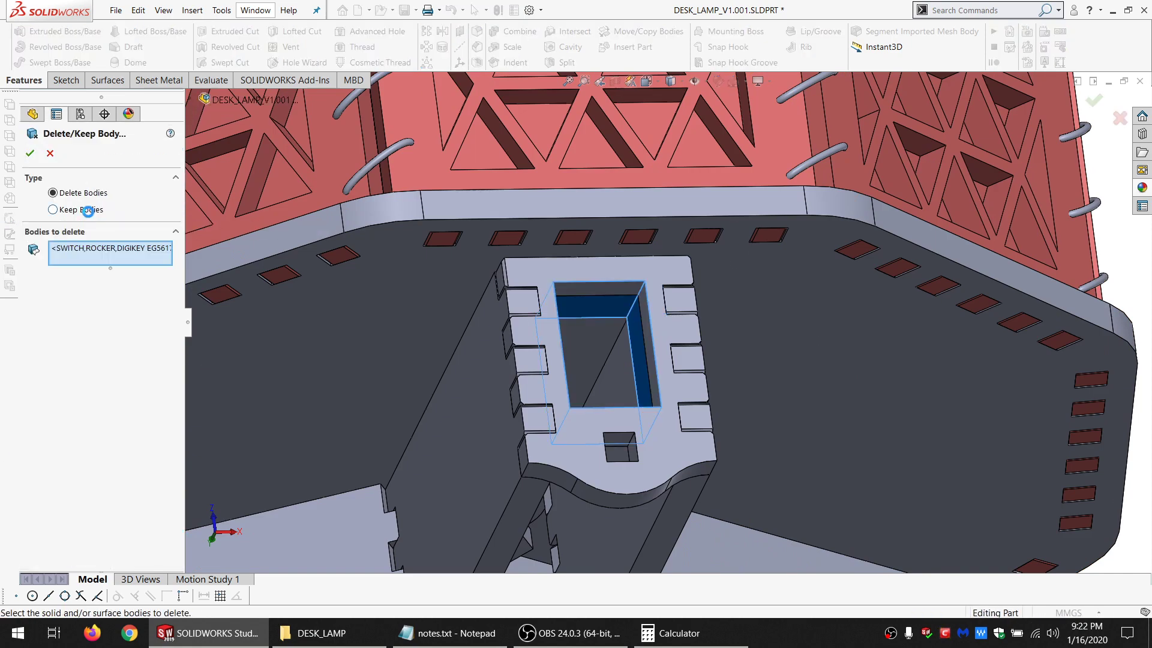
key("Return")
Show the hidden rocker switch solid body again in the end panel cutout.
left_click(26, 206)
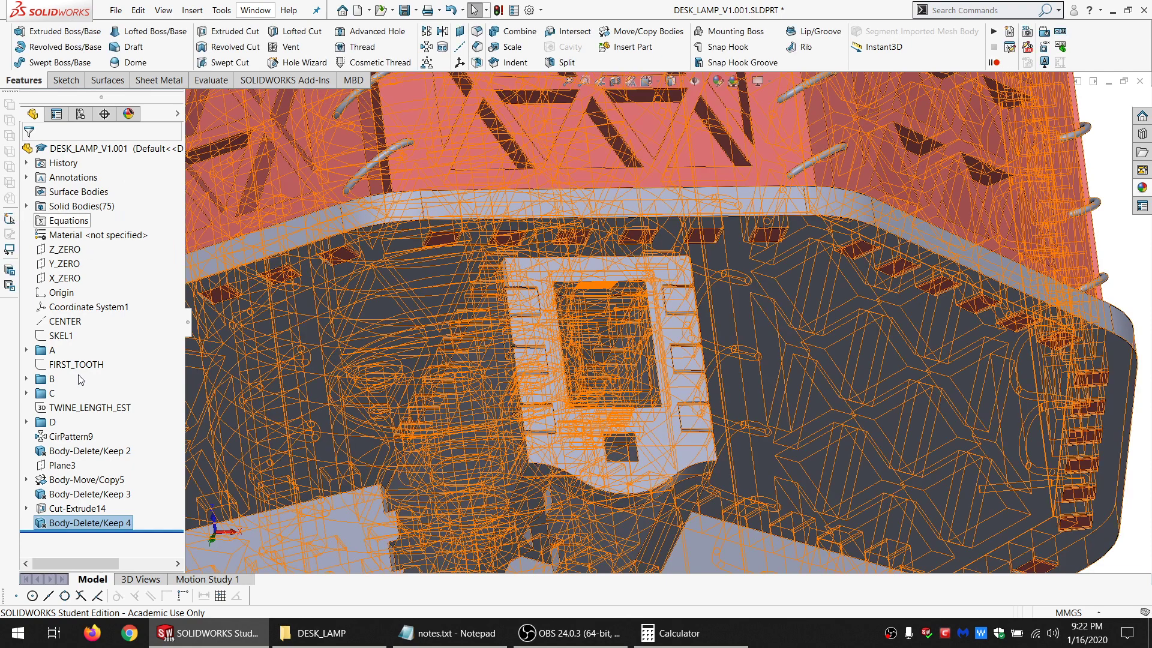
scroll(80, 437, "down", 15)
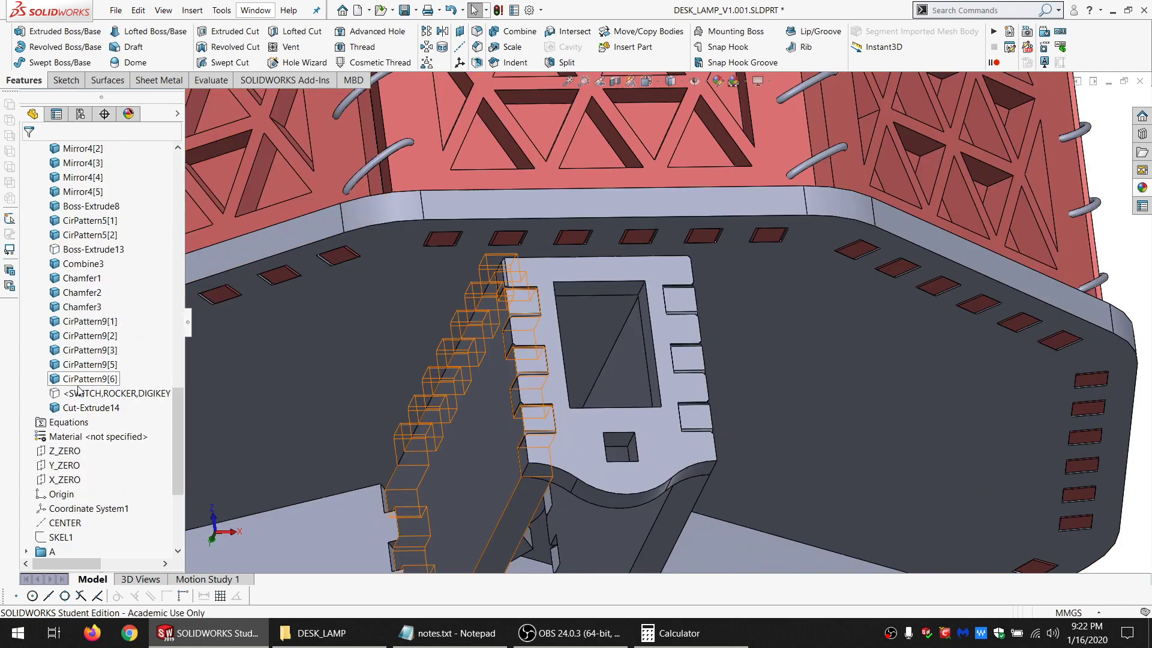
left_click(91, 393)
left_click(91, 375)
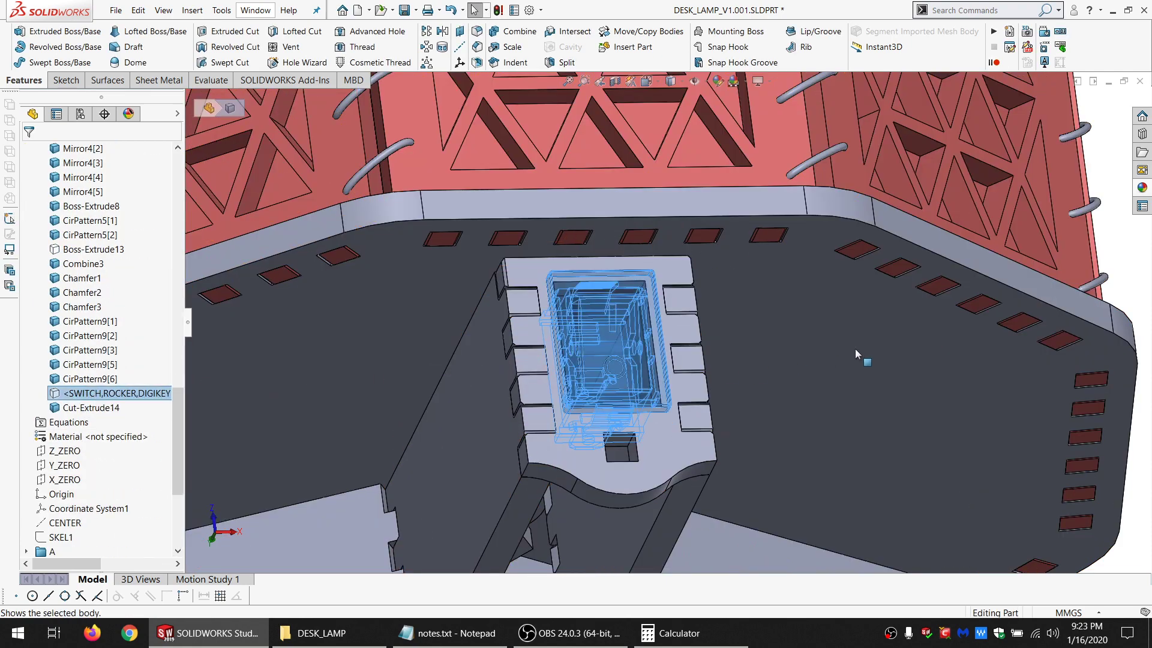
scroll(682, 437, "up", 5)
left_click(860, 438)
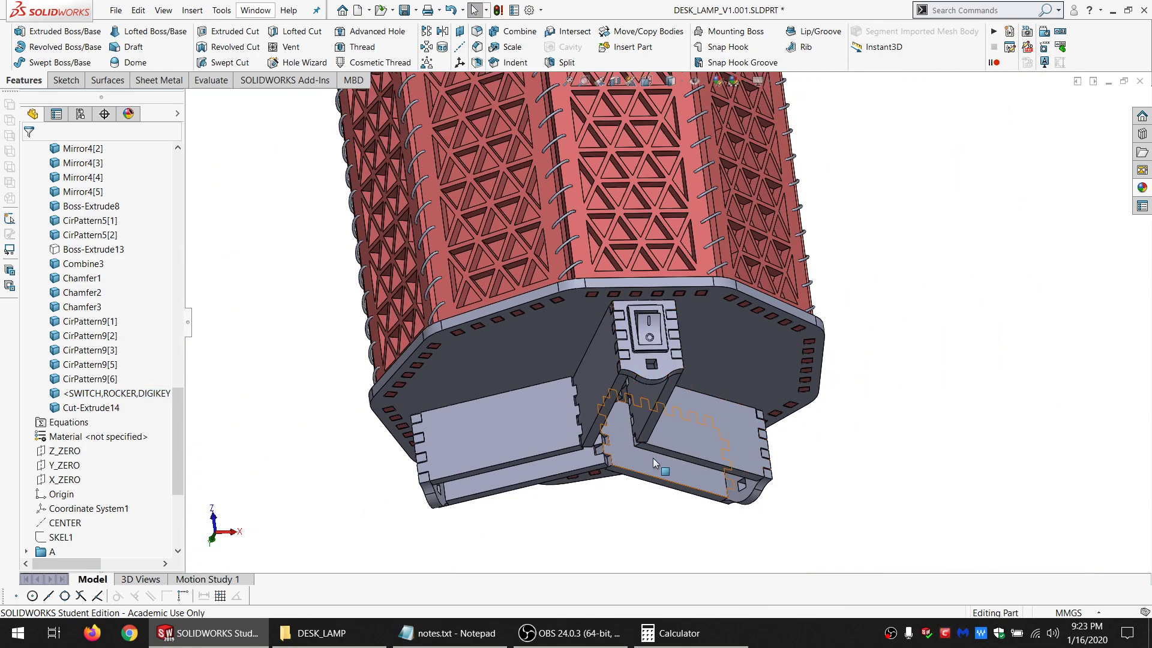
Hide the cord-end body and the threaded tube inside the socket's hex nut beneath the lamp's base plate.
scroll(652, 459, "down", 3)
middle_click_drag(652, 460, 613, 308)
scroll(607, 309, "down", 6)
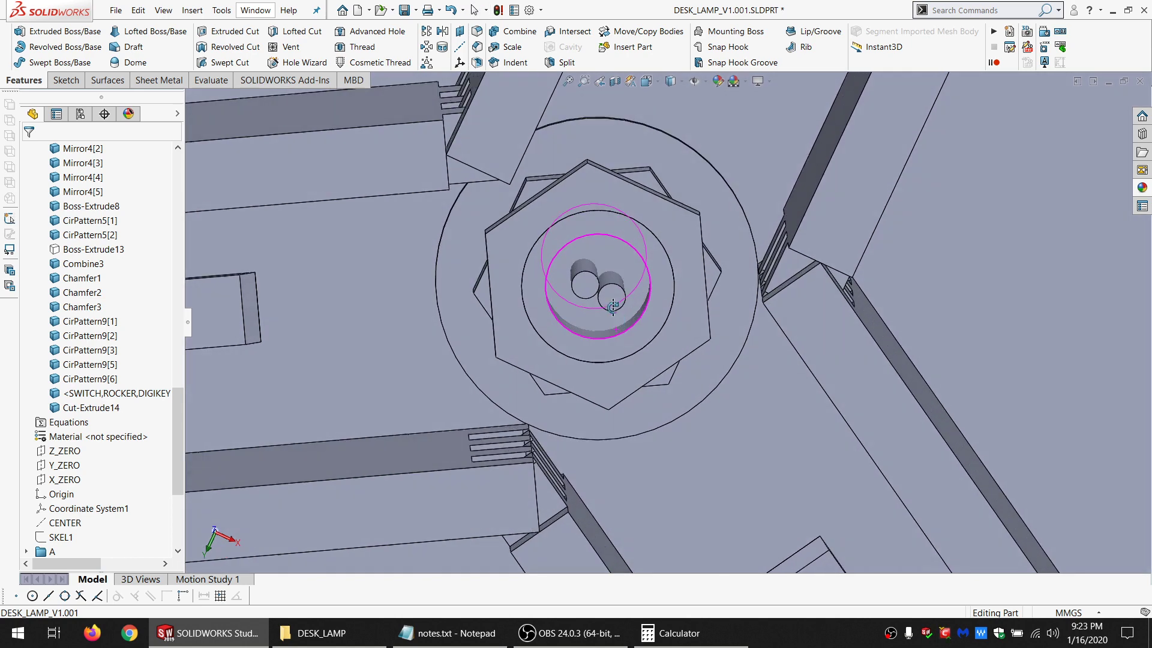
left_click(611, 293)
left_click(682, 262)
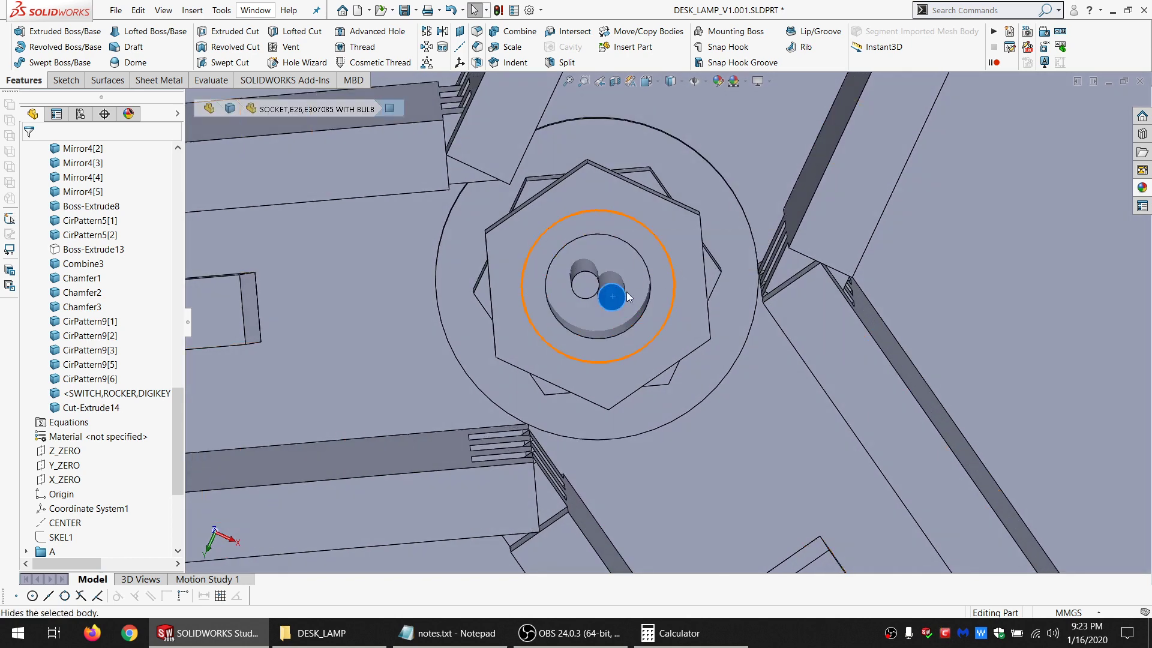
left_click(605, 275)
left_click(613, 225)
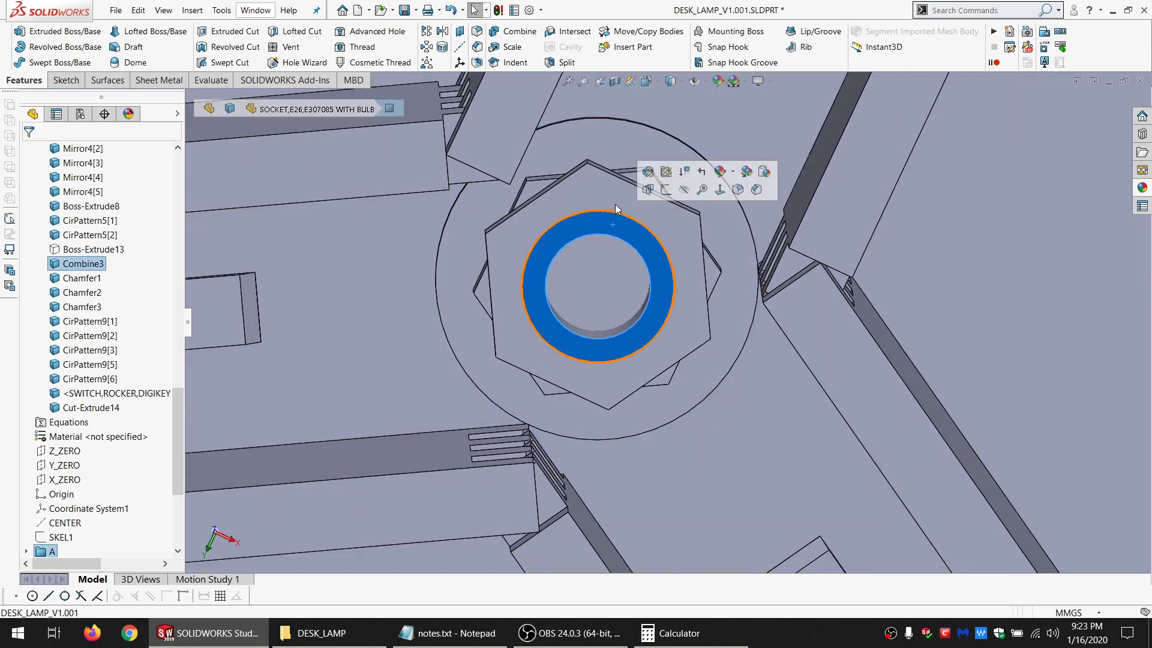
left_click(615, 203, "ctrl")
left_click(684, 174)
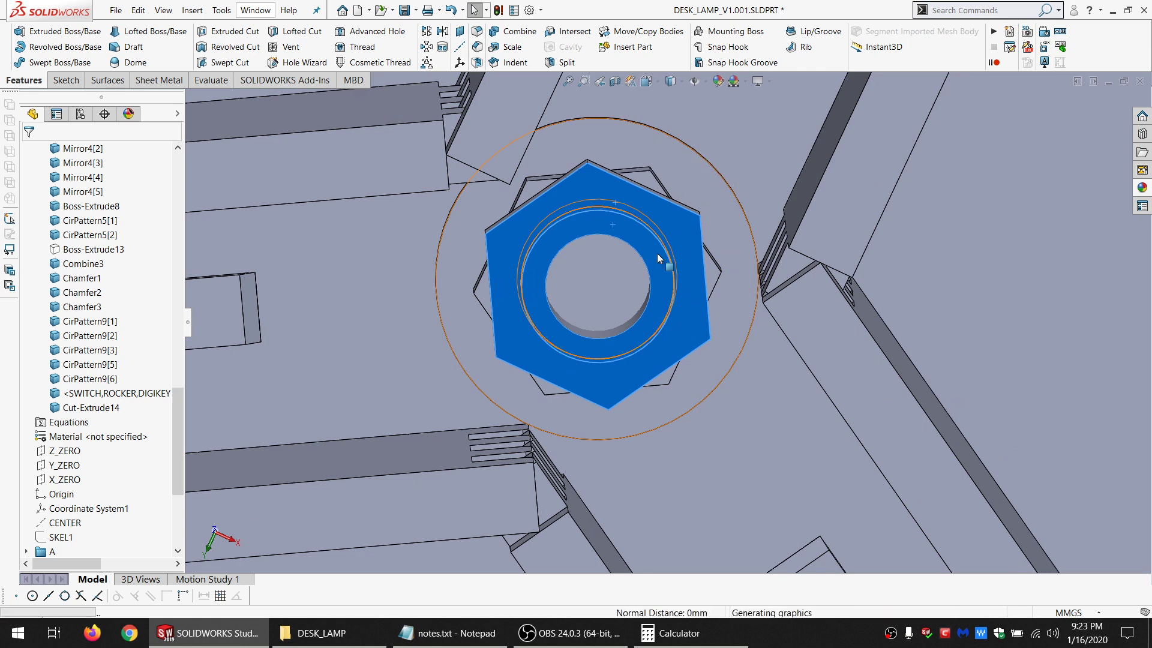
Start a sketch on the base plate's underside and convert the circular edge of the socket nut's hole into it.
scroll(647, 292, "up", 5)
left_click(647, 324)
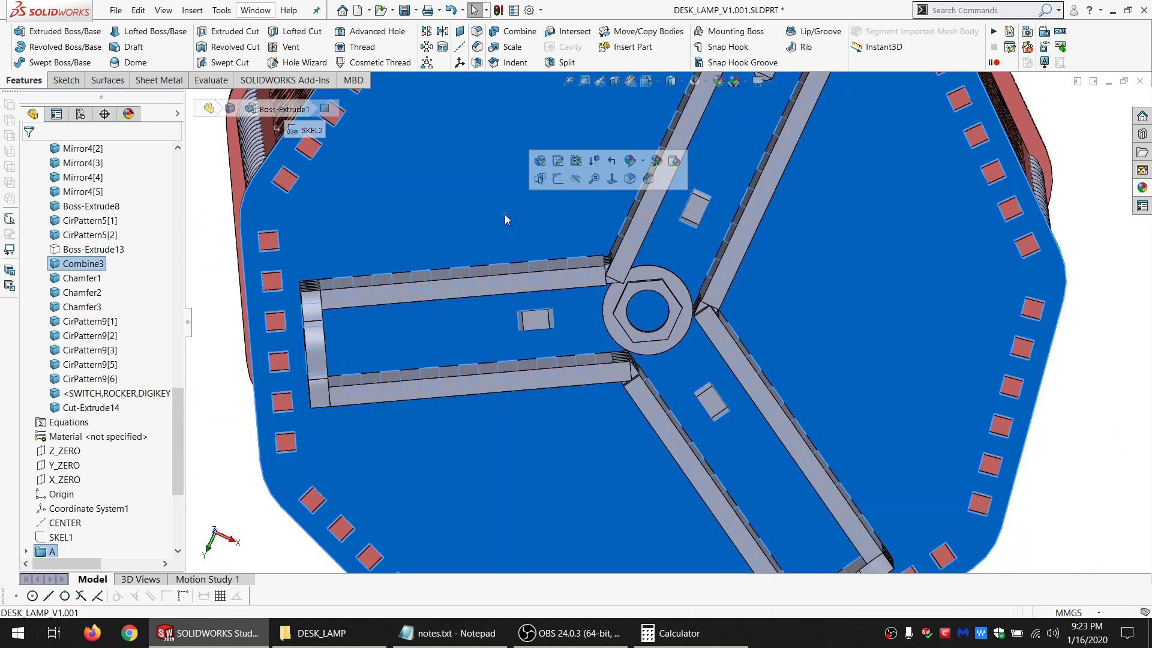
scroll(656, 309, "down", 5)
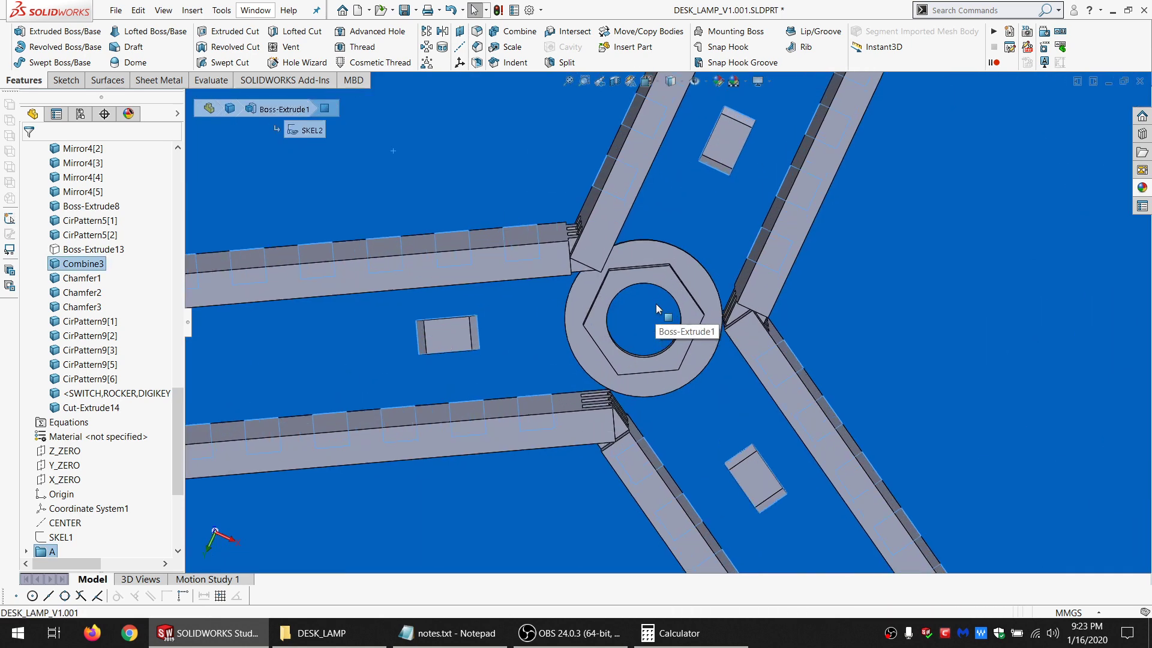
scroll(656, 317, "up", 5)
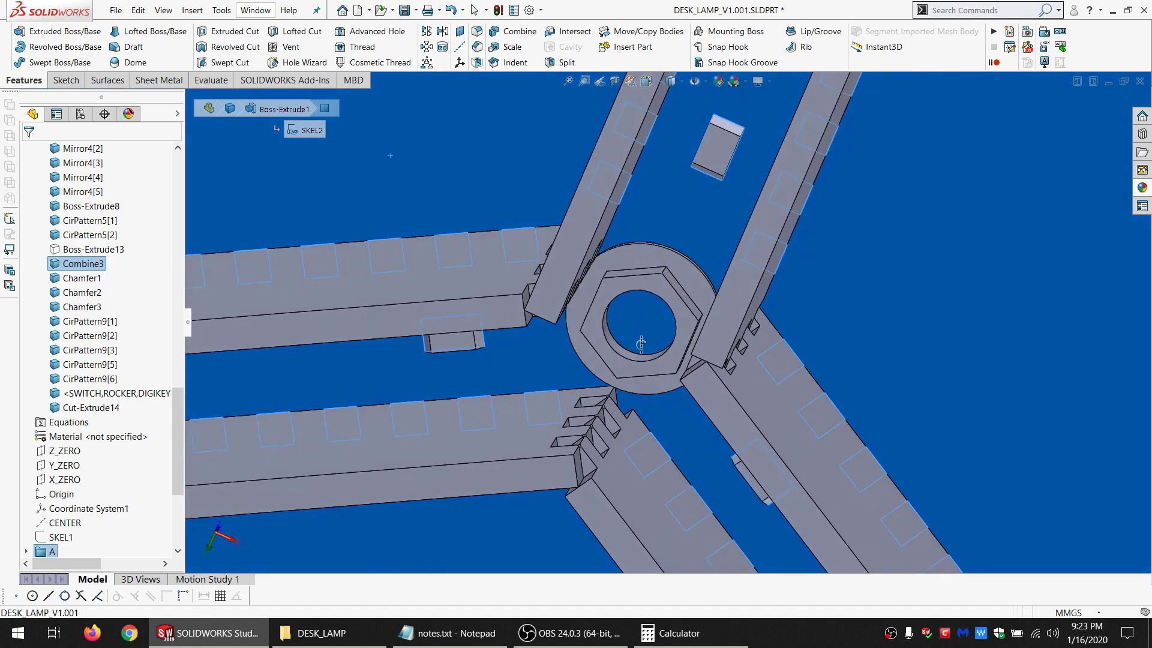
scroll(678, 322, "down", 5)
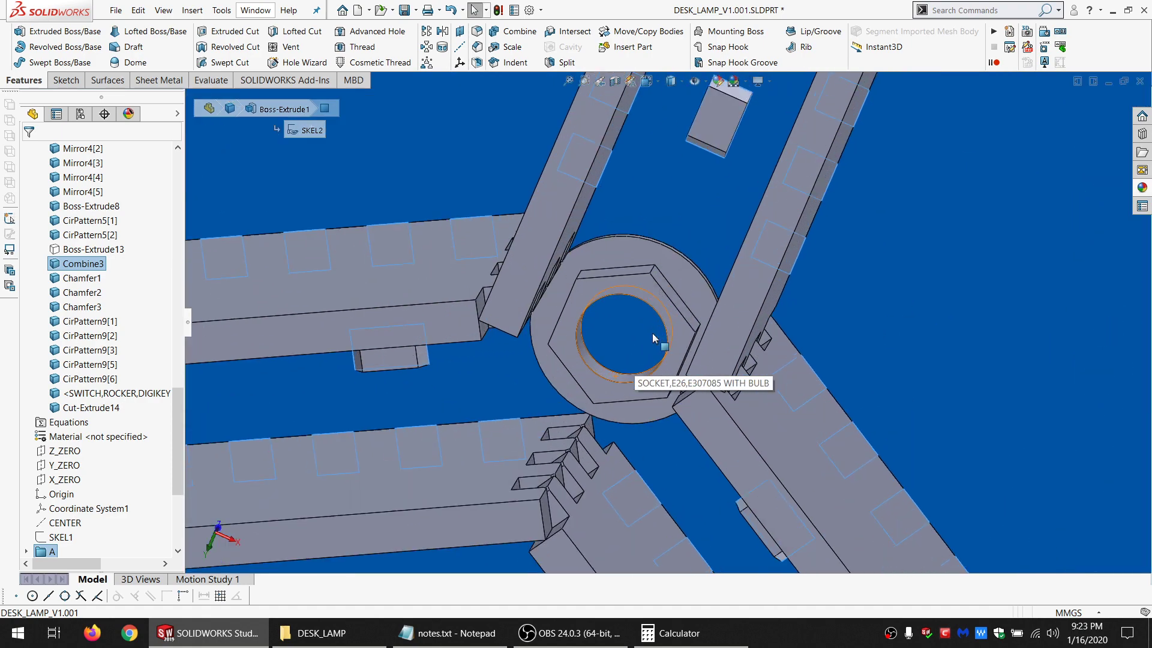
left_click(63, 81)
left_click(11, 31)
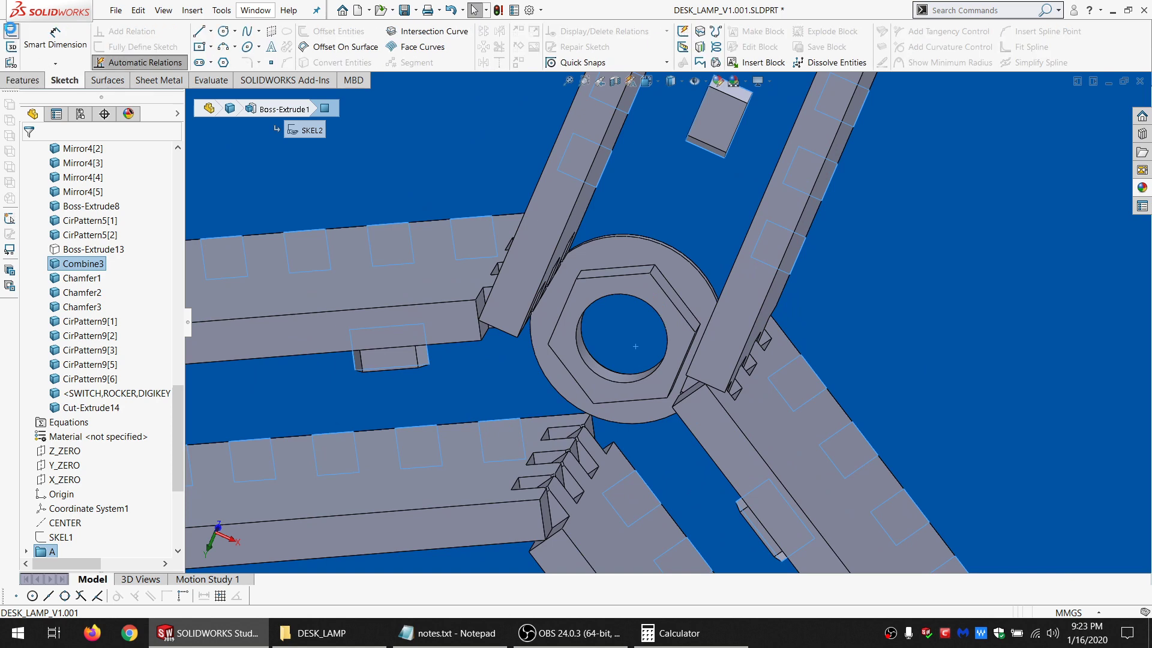
left_click(631, 295)
left_click(631, 299)
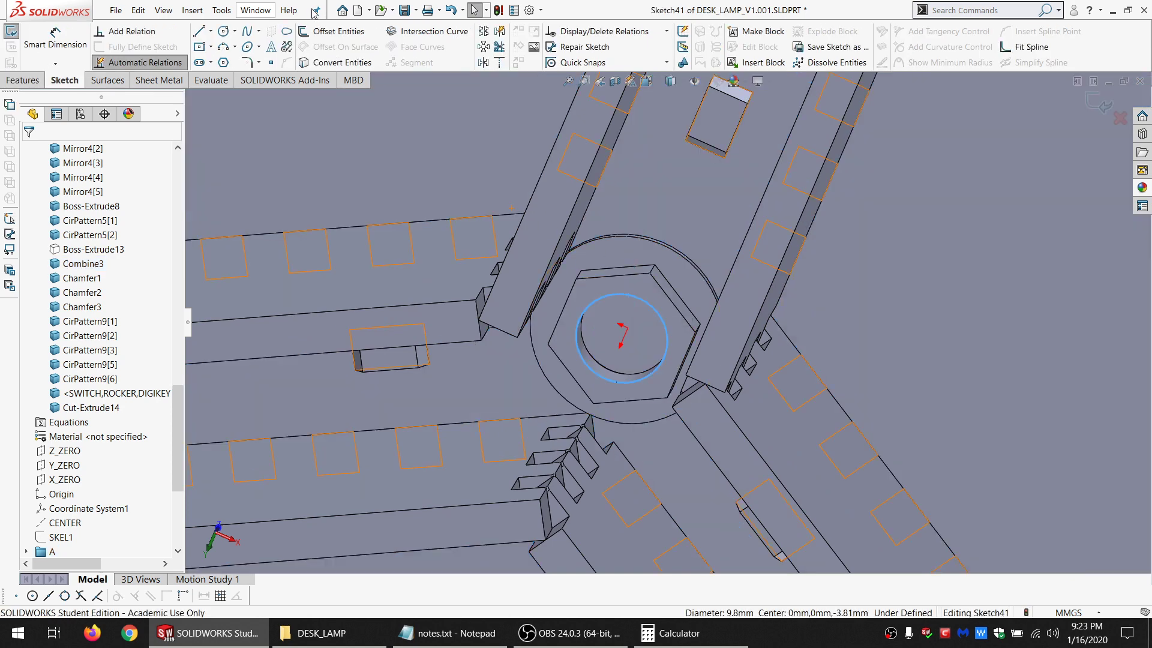
left_click(327, 63)
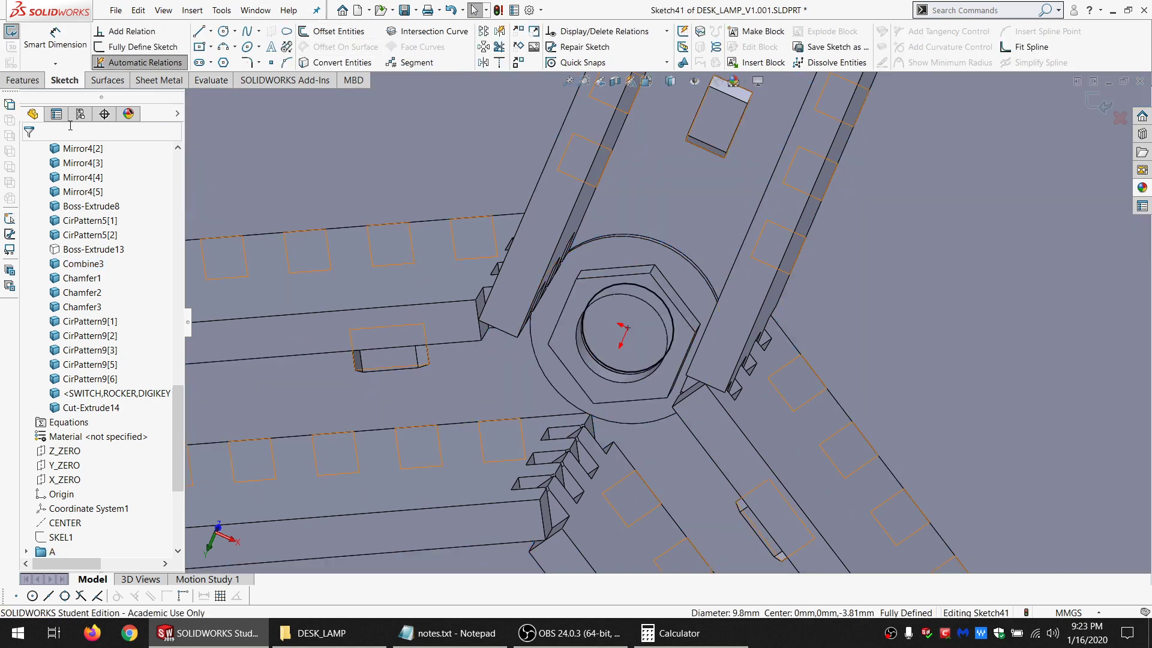
Extrude-cut the converted circle Through All, limiting the feature scope to the base plate body Combine3.
left_click(22, 82)
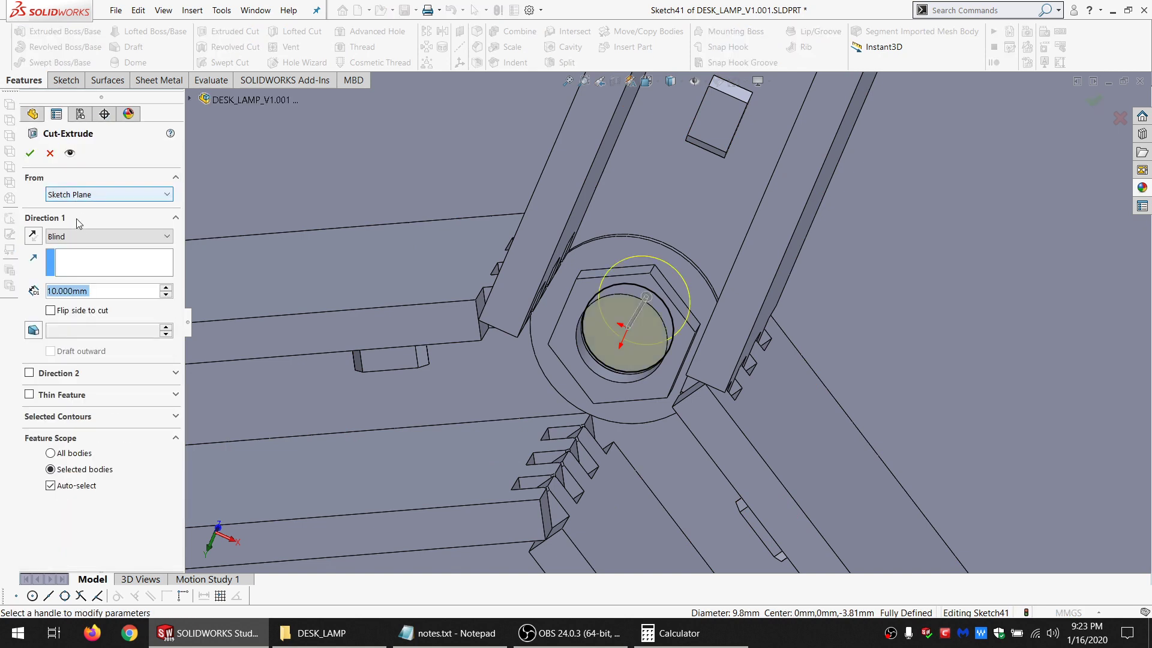
left_click(108, 235)
left_click(78, 256)
left_click(94, 465)
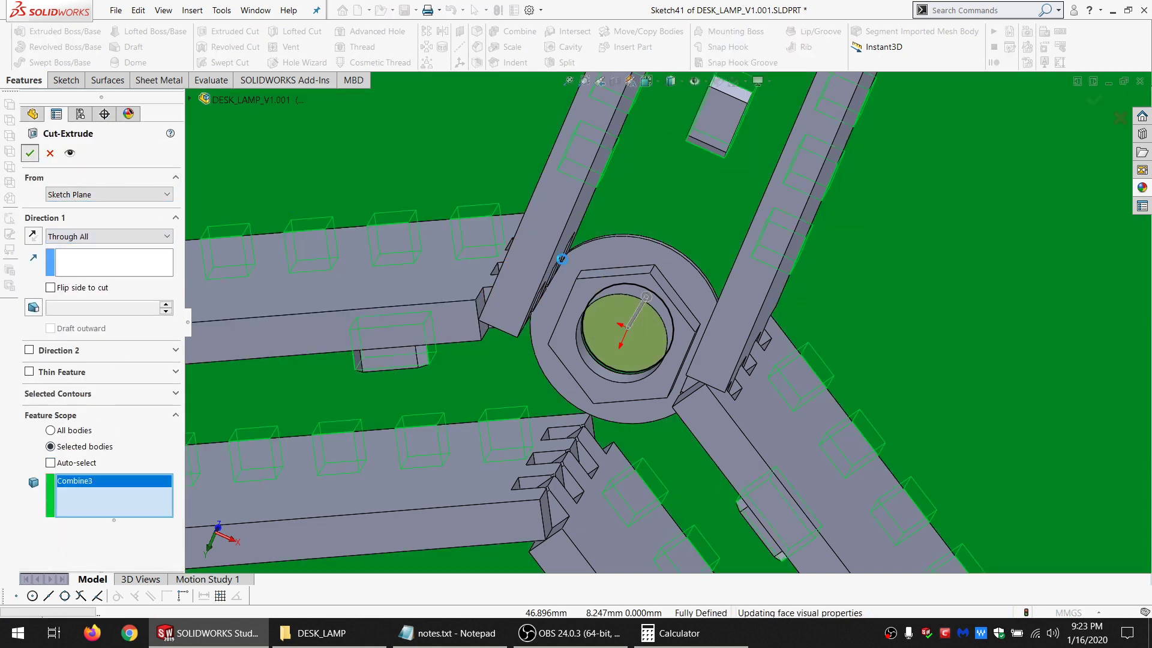
Inspect the new socket hole in the base plate and the lamp's overall shape with the switch leg.
scroll(688, 310, "up", 5)
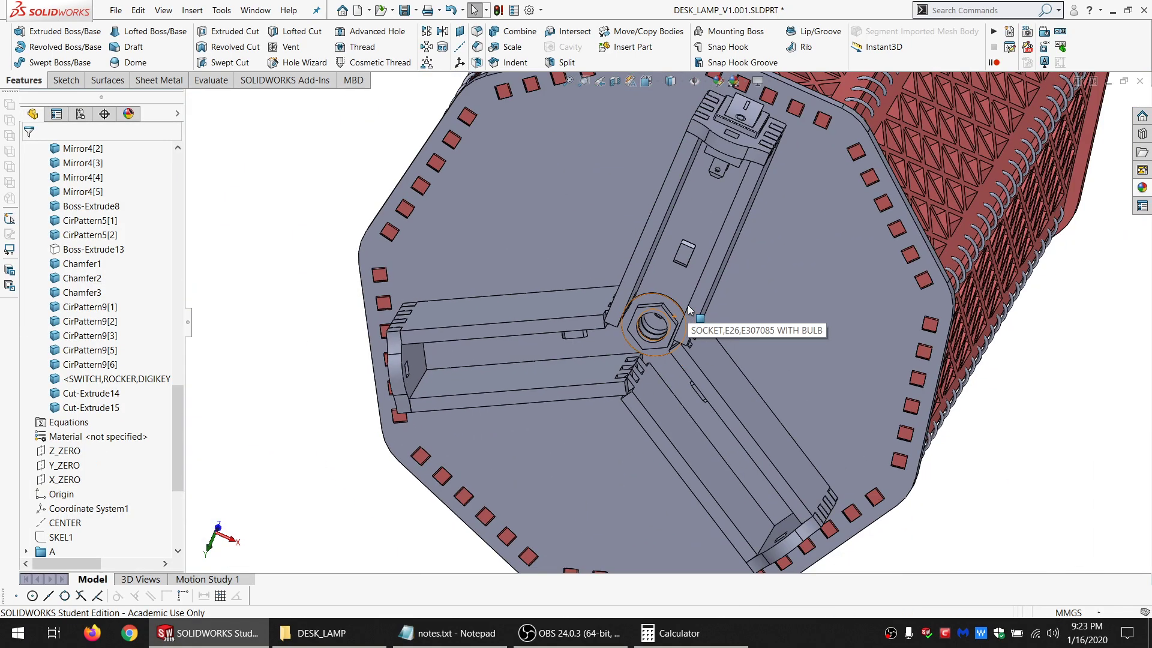
scroll(696, 295, "down", 4)
middle_click_drag(696, 295, 706, 265)
scroll(566, 388, "up", 6)
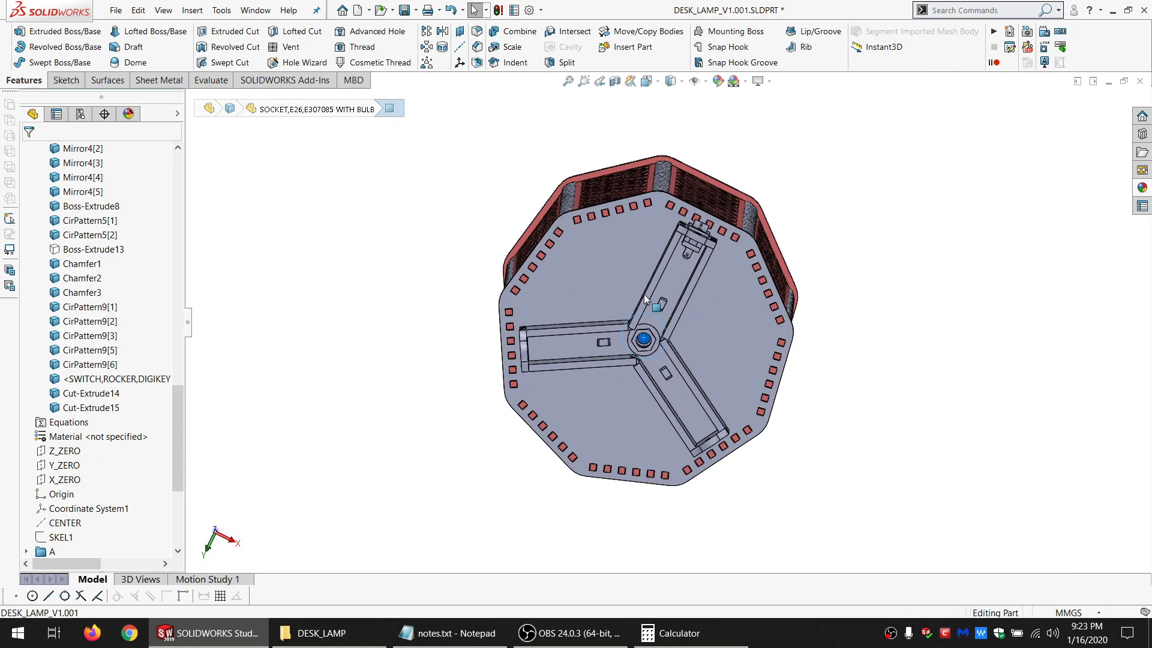
middle_click_drag(594, 396, 623, 422)
scroll(642, 424, "down", 2)
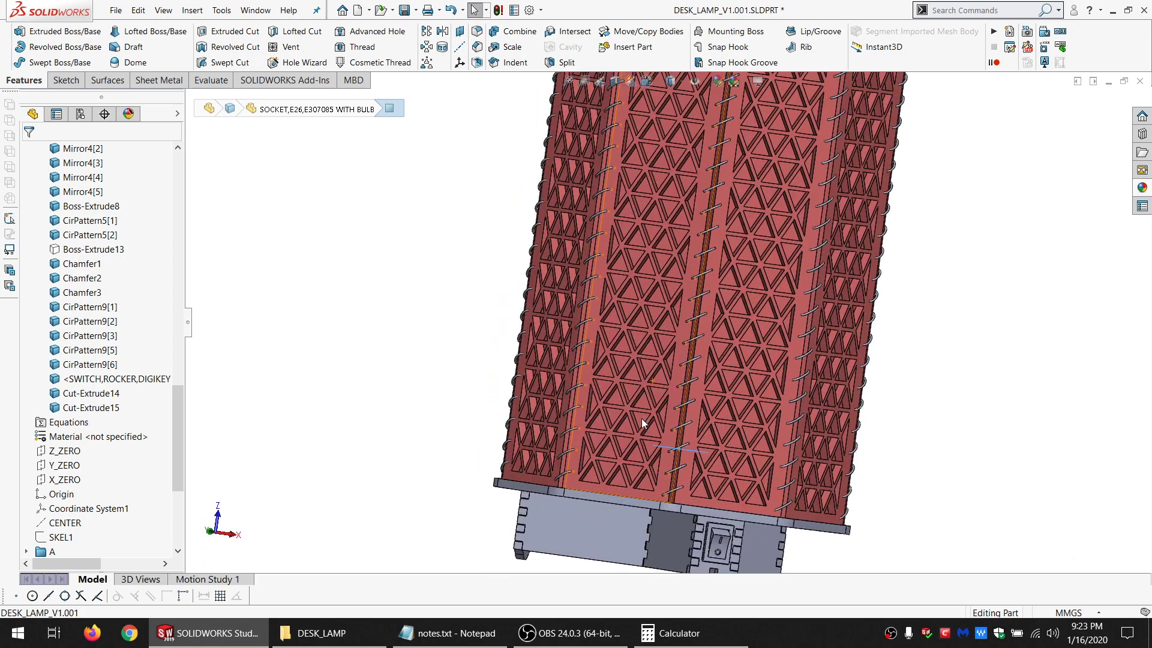
scroll(642, 412, "up", 3)
left_click(745, 452)
scroll(689, 421, "down", 3)
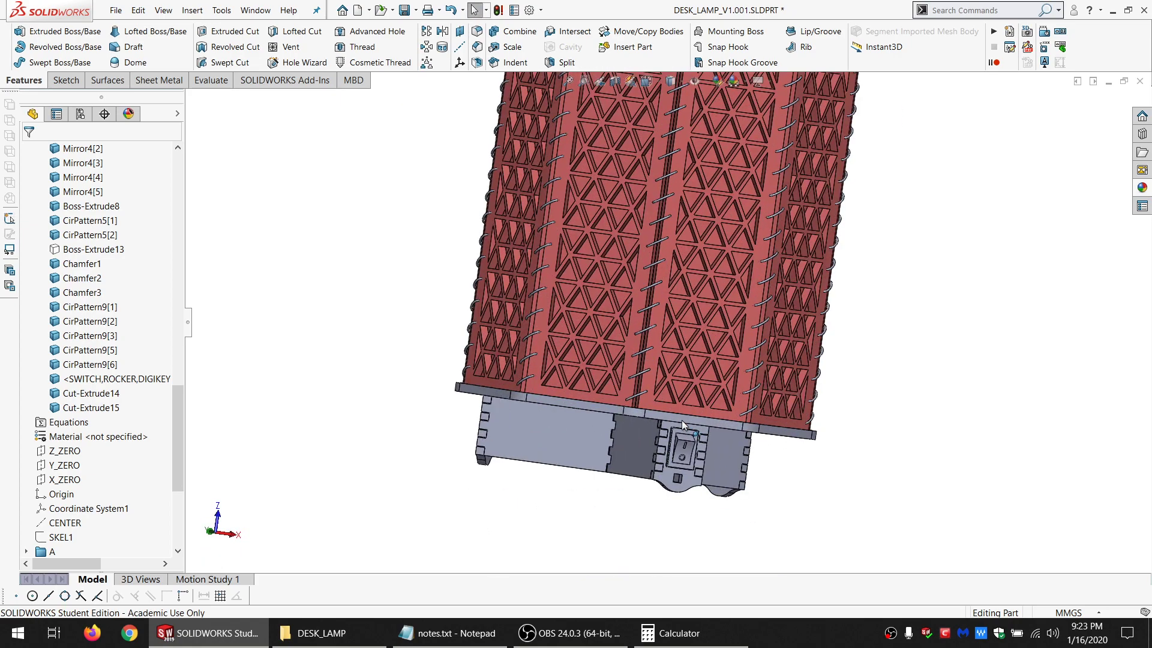
middle_click_drag(682, 420, 553, 365)
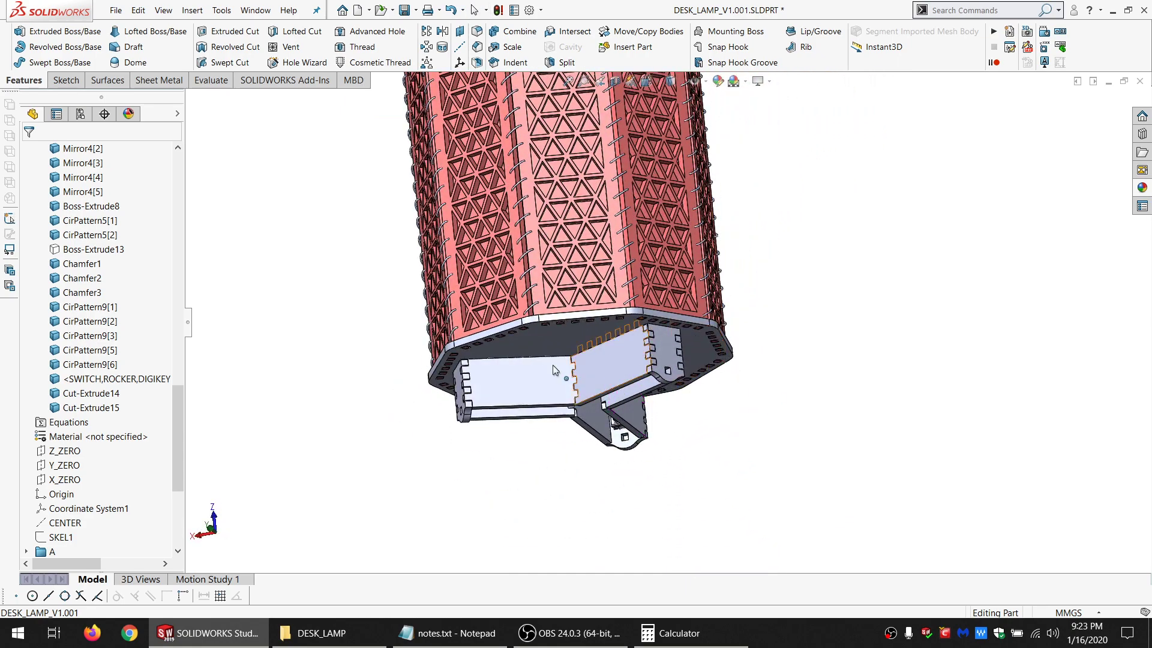
Examine how the three legs' side panels meet around the socket nut at the centre of the base.
scroll(595, 405, "down", 3)
middle_click_drag(595, 405, 623, 291)
scroll(583, 318, "down", 4)
scroll(635, 354, "up", 5)
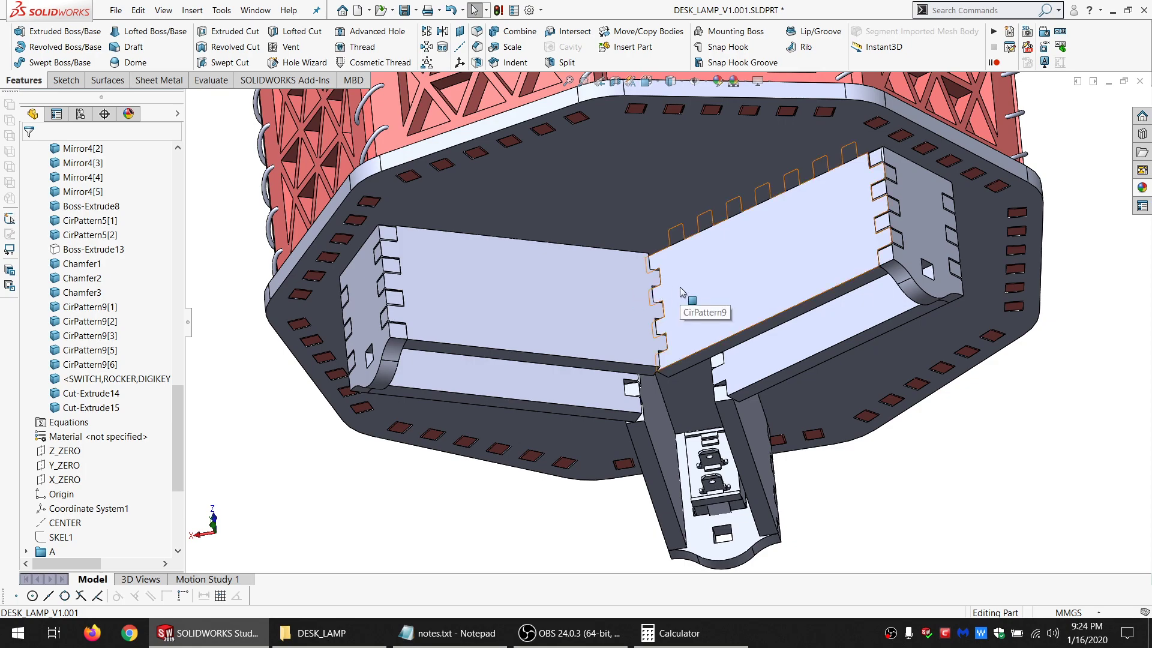
middle_click(638, 348)
mouse_move(638, 349)
middle_mouse_down()
mouse_move(632, 205)
mouse_move(624, 254)
mouse_move(636, 316)
middle_mouse_up()
middle_click_drag(656, 380, 673, 347)
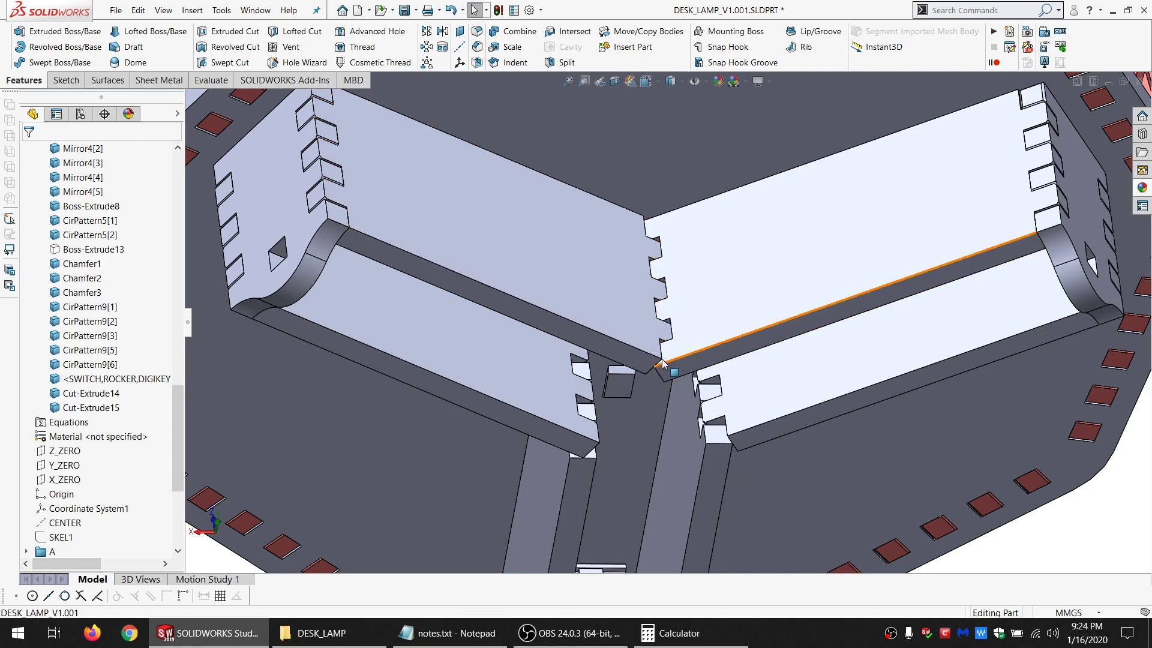
mouse_move(642, 336)
middle_mouse_down()
mouse_move(658, 295)
mouse_move(658, 234)
mouse_move(649, 363)
mouse_move(657, 252)
mouse_move(659, 273)
middle_mouse_up()
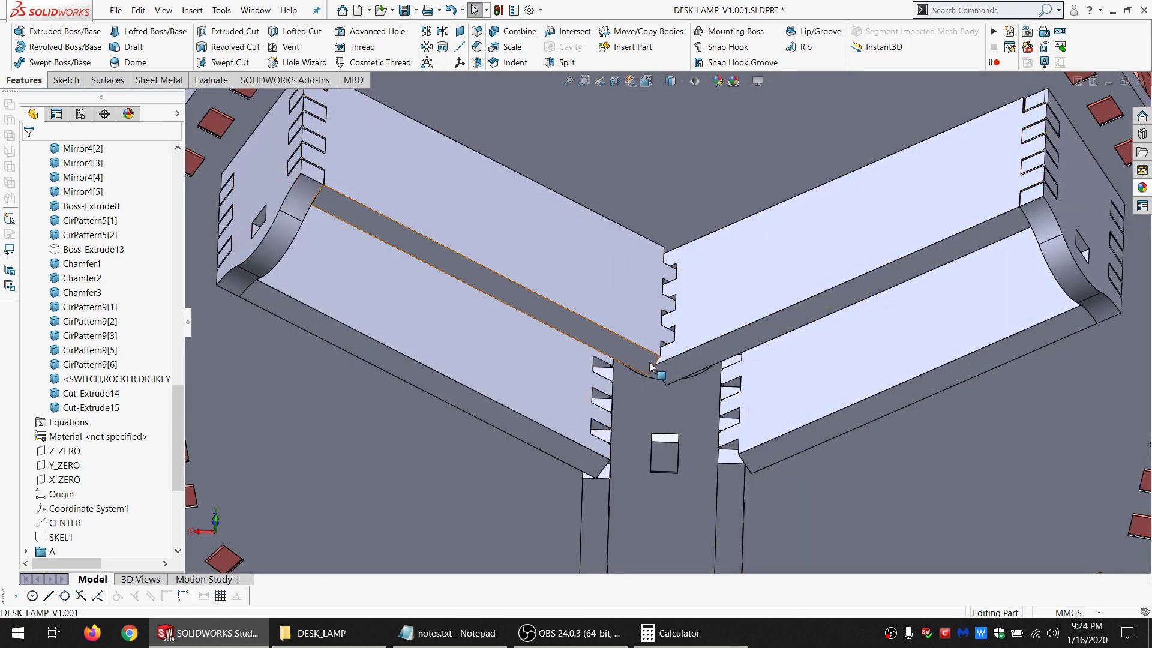
middle_click_drag(649, 362, 657, 264)
middle_click_drag(663, 342, 654, 498)
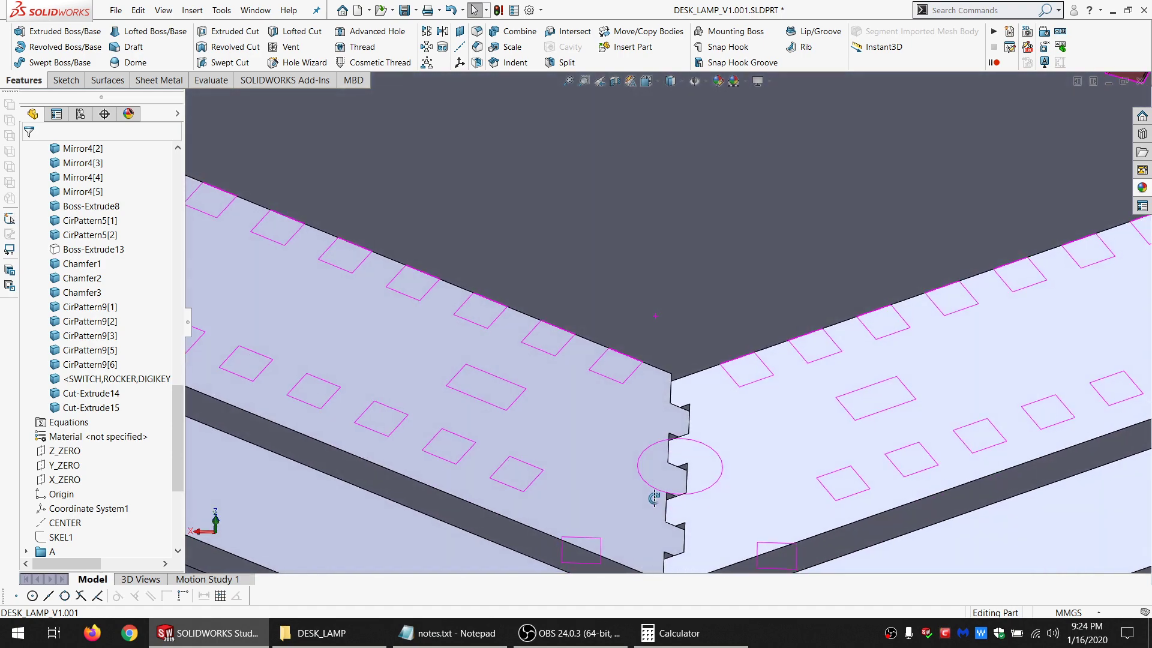
scroll(687, 452, "up", 3)
middle_click_drag(660, 378, 672, 244)
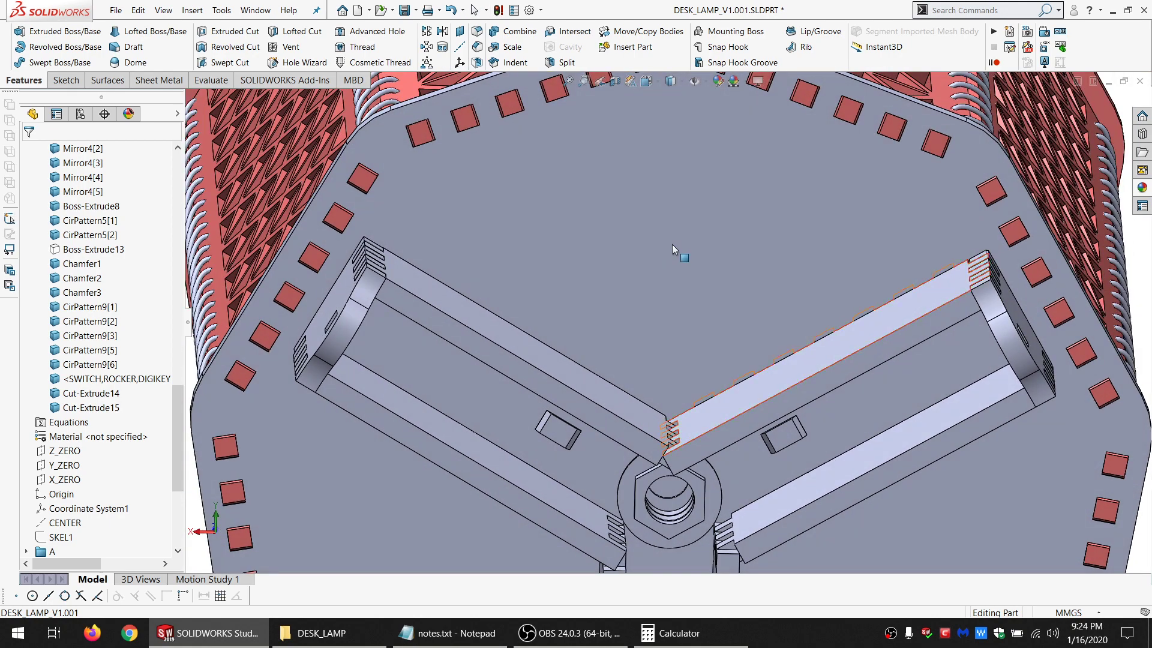
scroll(675, 351, "up", 1)
scroll(683, 410, "down", 3)
scroll(680, 412, "up", 4)
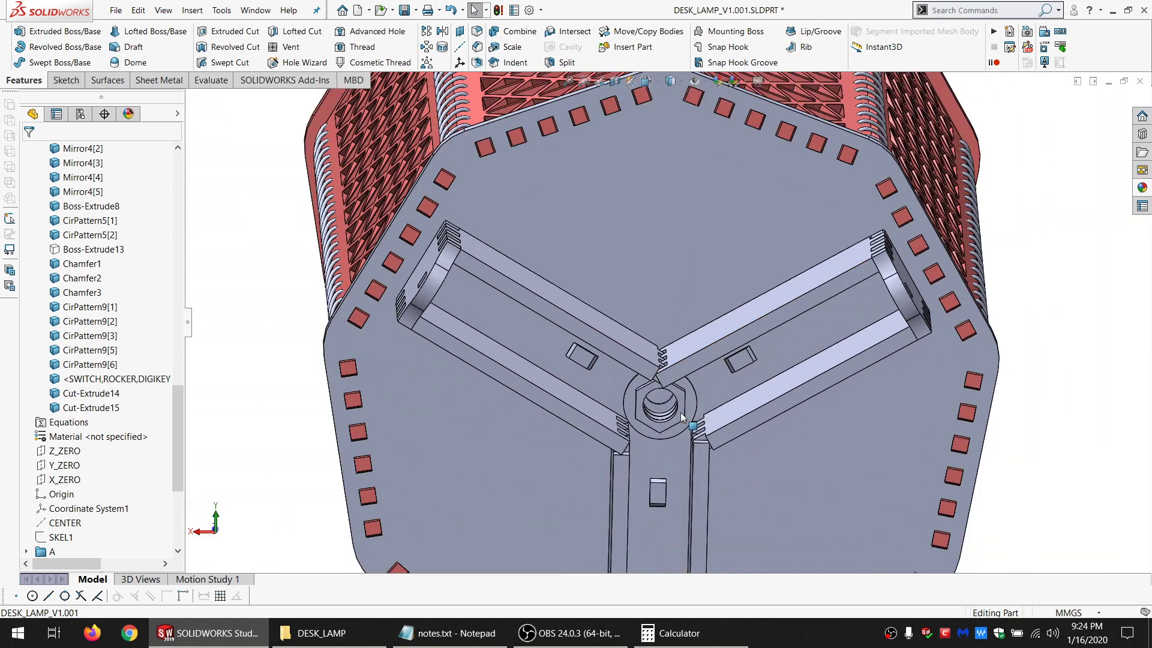
scroll(672, 402, "down", 4)
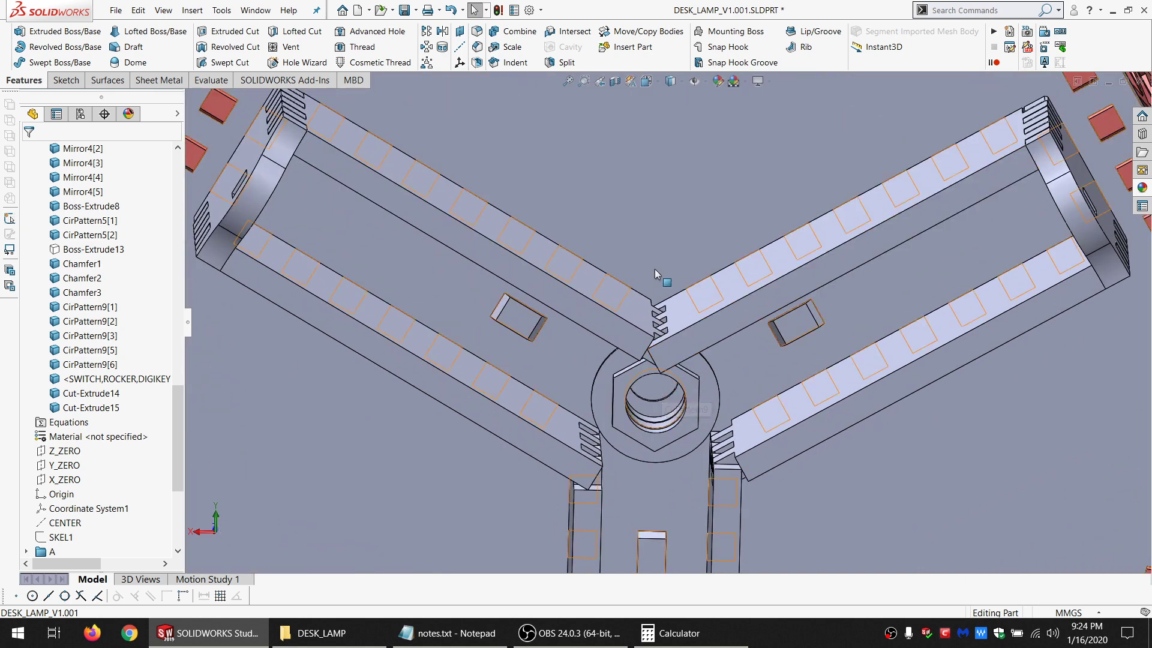
Examine the base plate's underside and the leg end and side panels for a place to route the power cord.
left_click(654, 269)
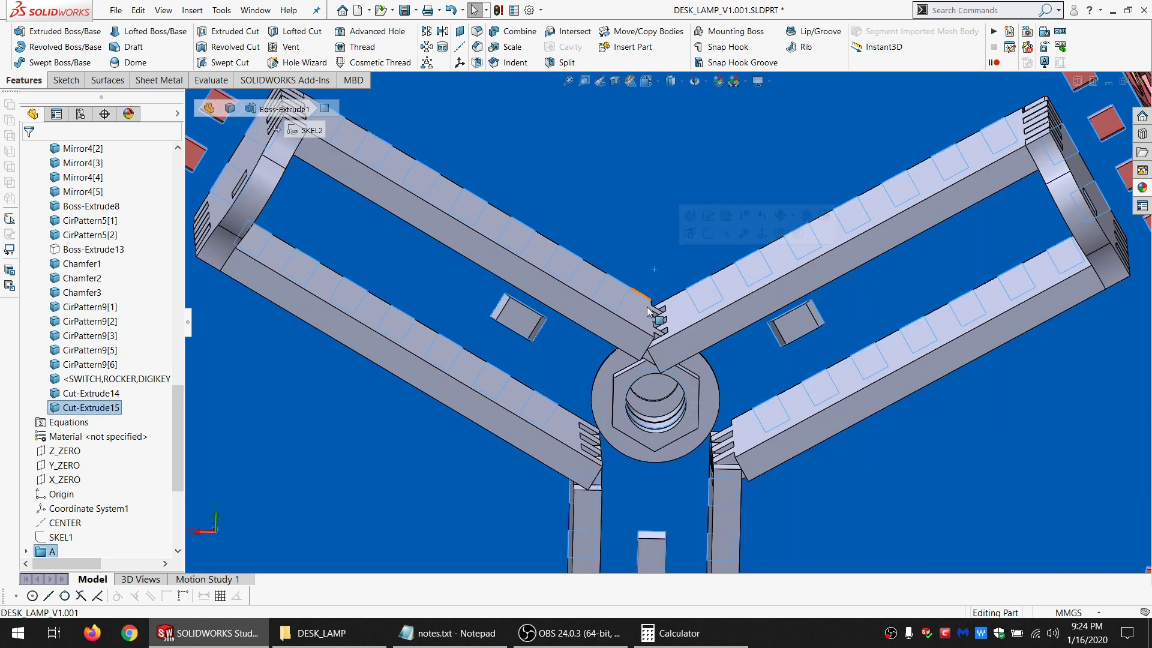
key("f")
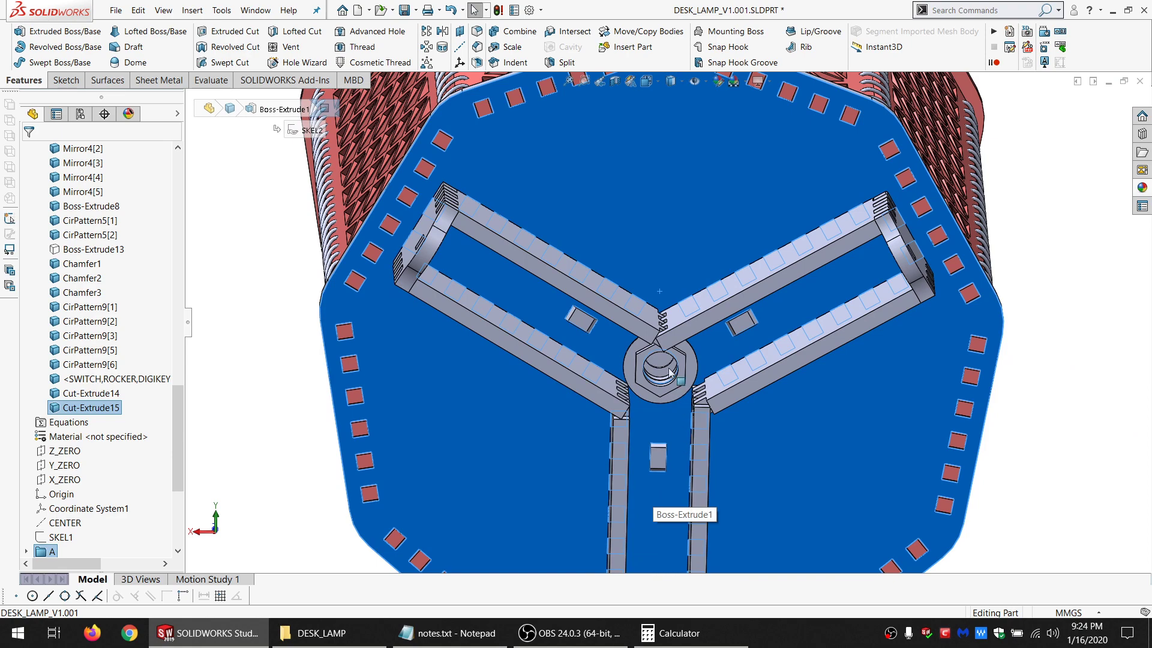
middle_click_drag(653, 488, 652, 462)
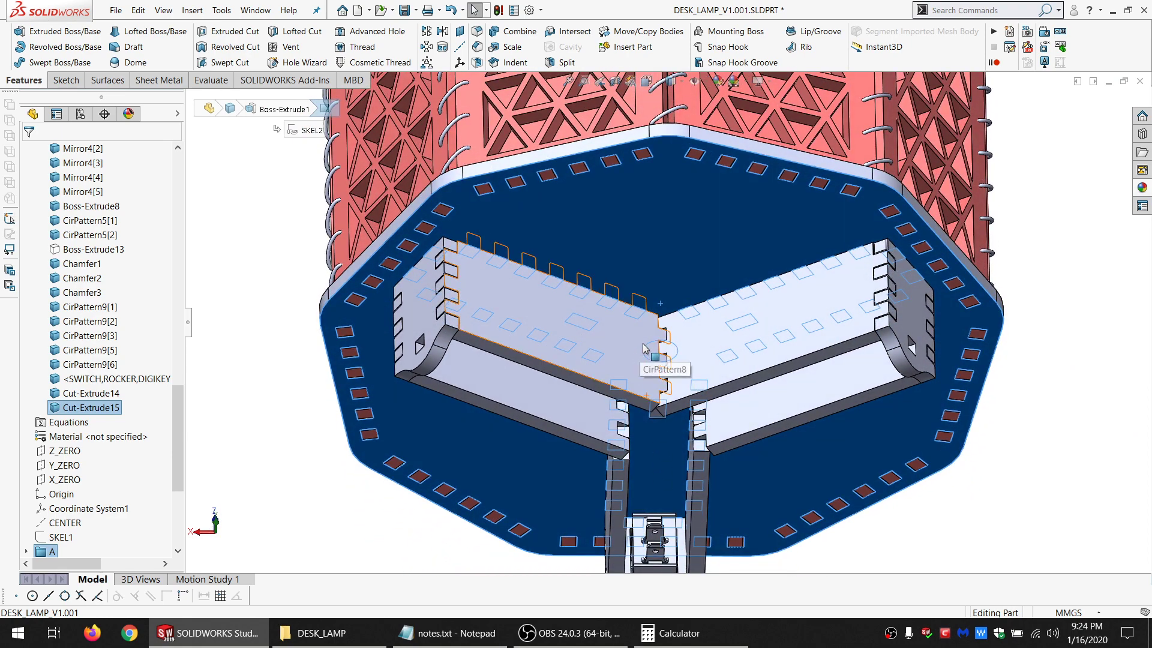
scroll(644, 348, "up", 3)
left_click(597, 495)
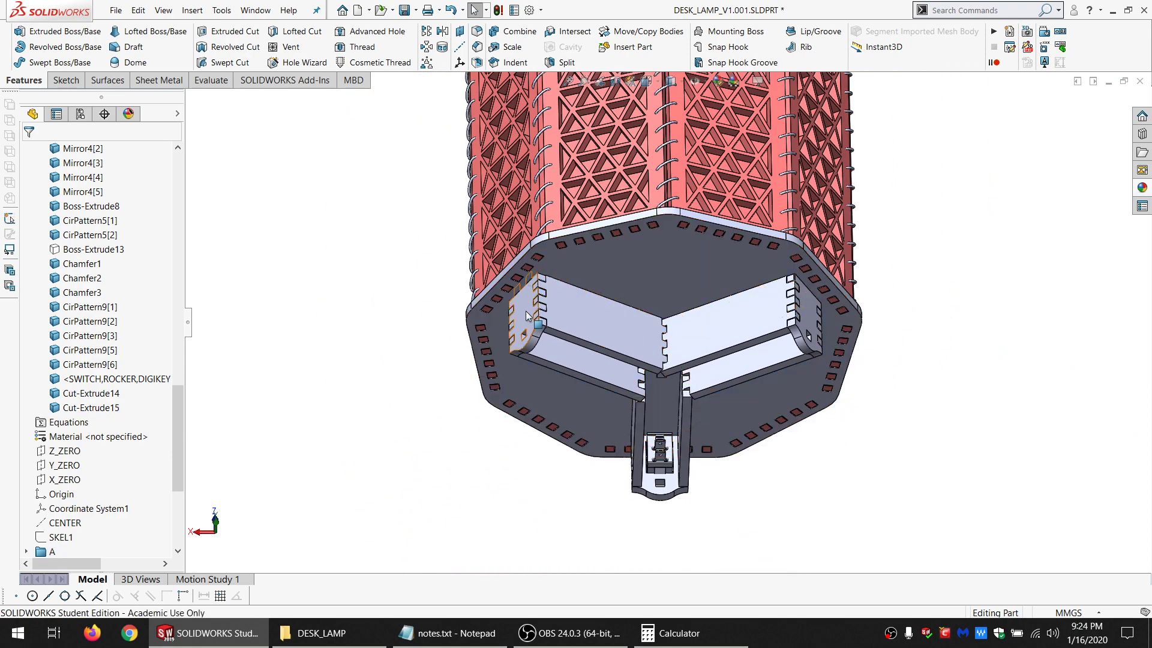
left_click(812, 313)
middle_click_drag(813, 314, 687, 401)
middle_click_drag(709, 393, 668, 318)
scroll(662, 345, "down", 1)
scroll(662, 344, "down", 5)
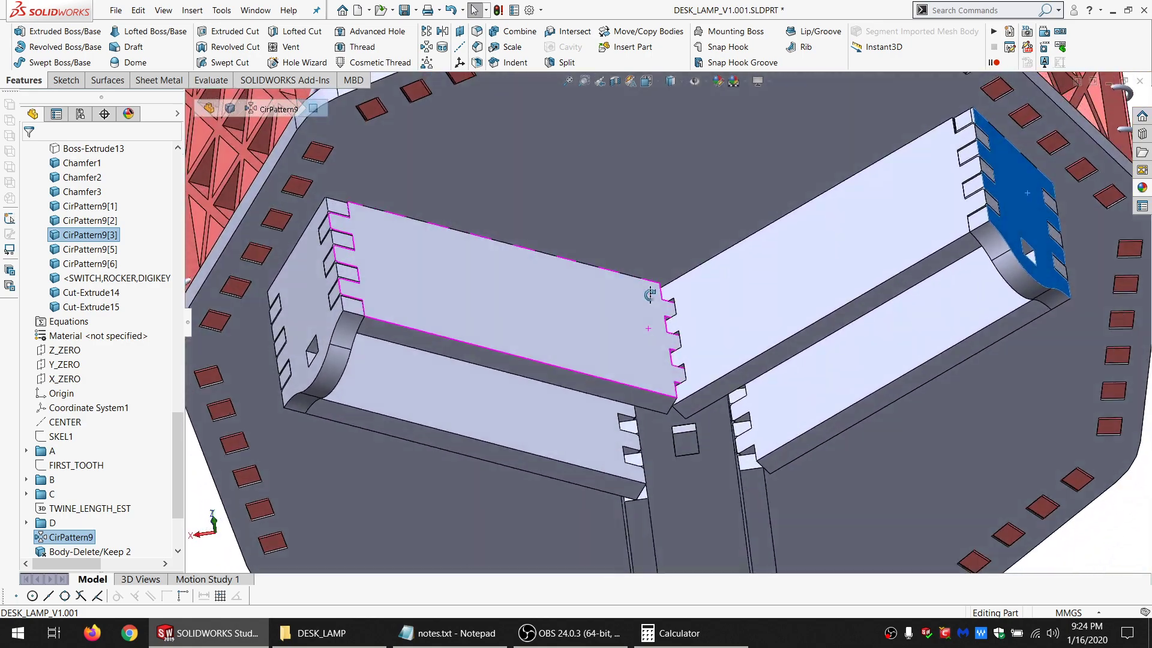
middle_click_drag(649, 294, 637, 351)
scroll(636, 351, "up", 3)
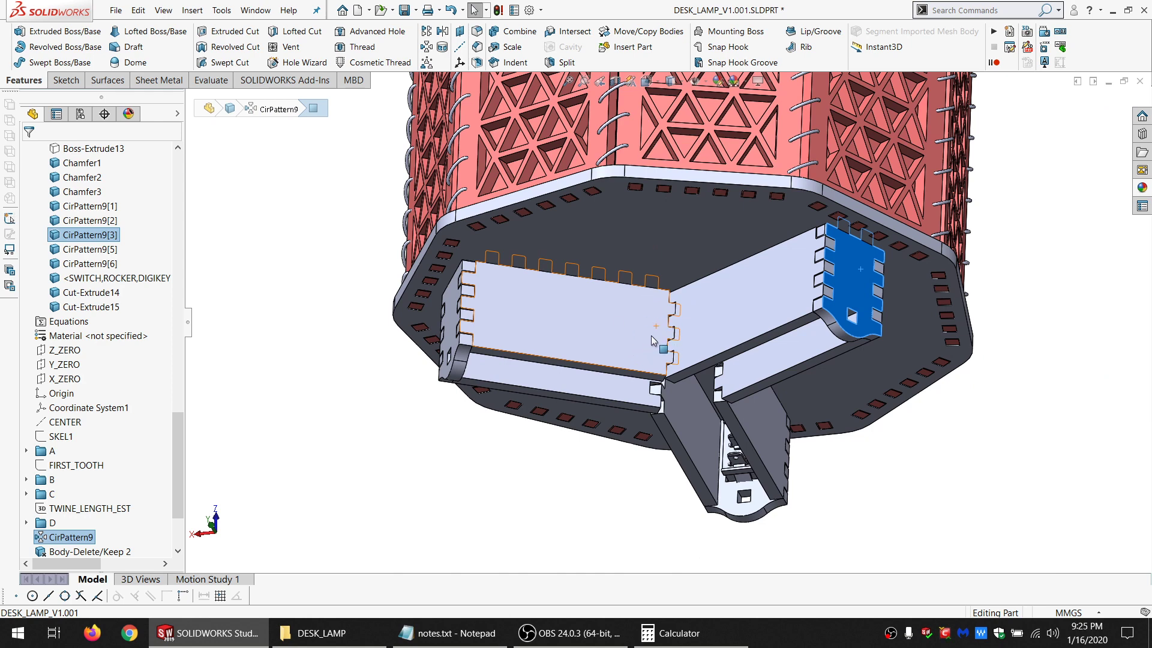
left_click(586, 483)
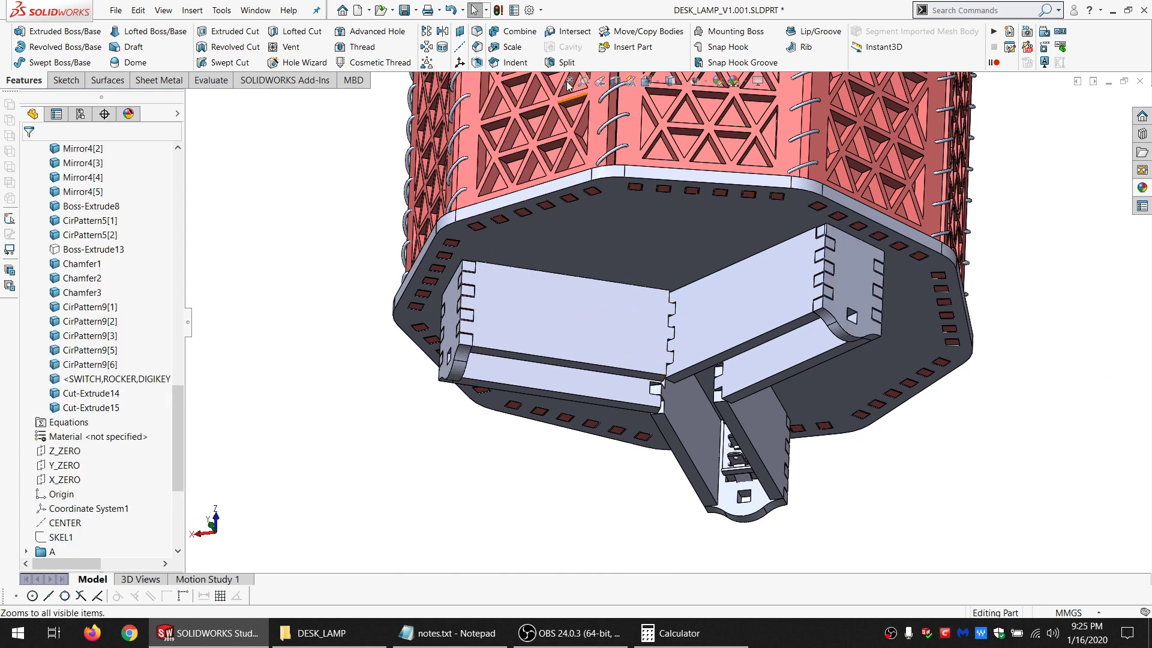
Add configuration-specific properties PCORD_WIDE with value 10 and PCORD_THK with value 5 to the Default configuration.
left_click(514, 10)
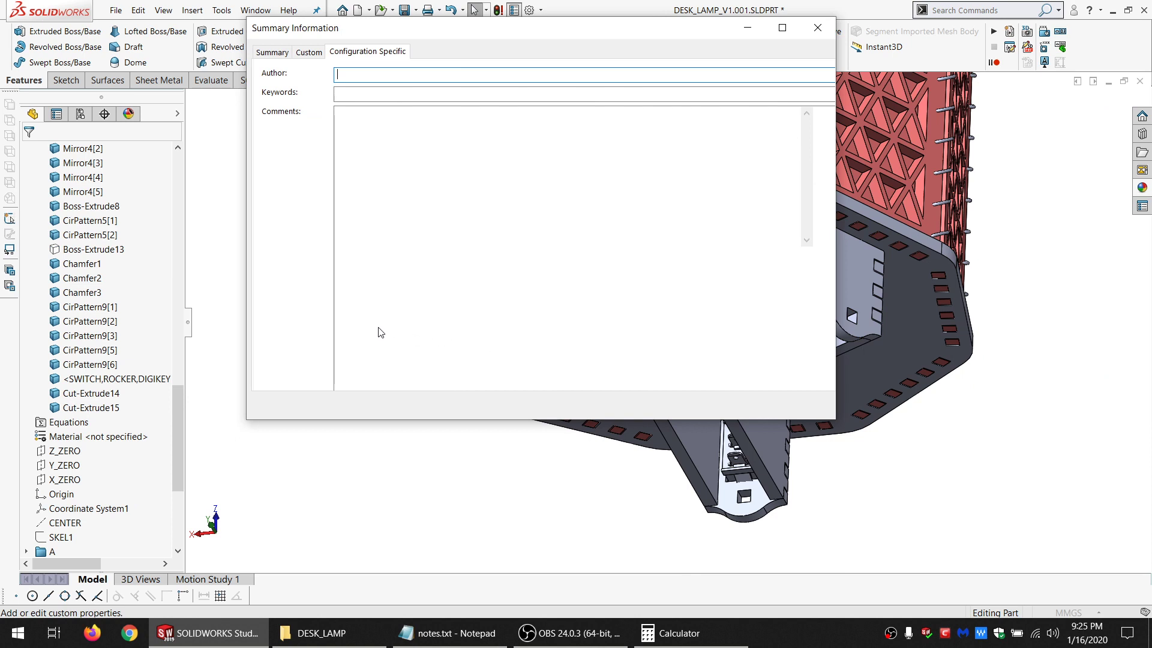
left_click(357, 274)
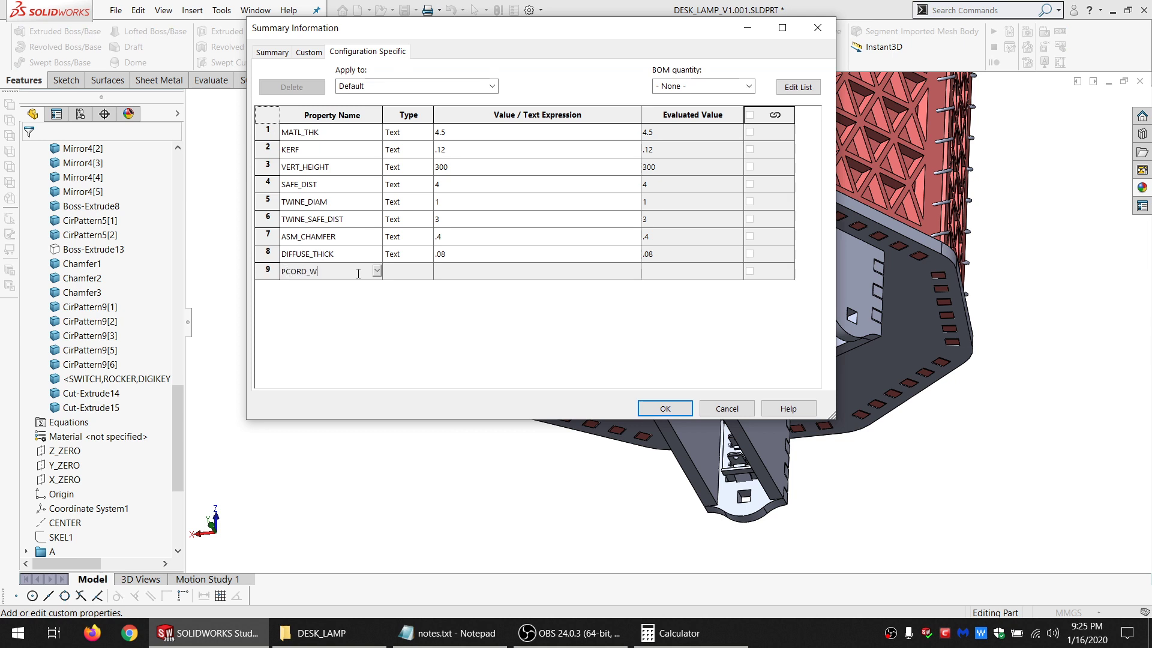
left_click(441, 273)
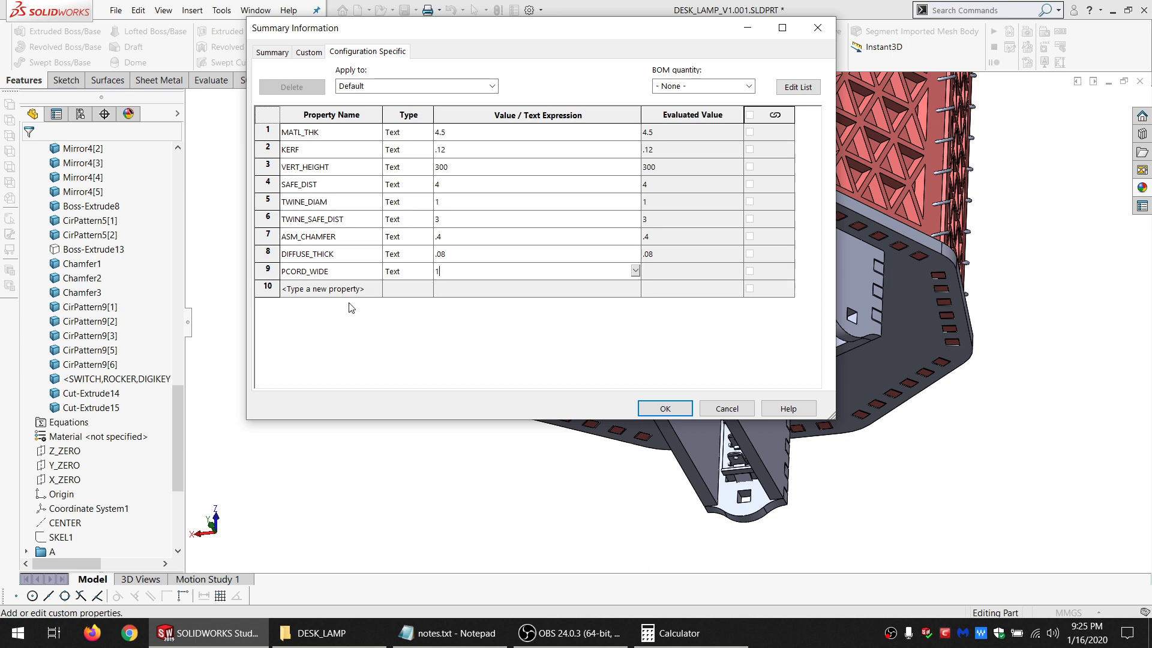
left_click(321, 289)
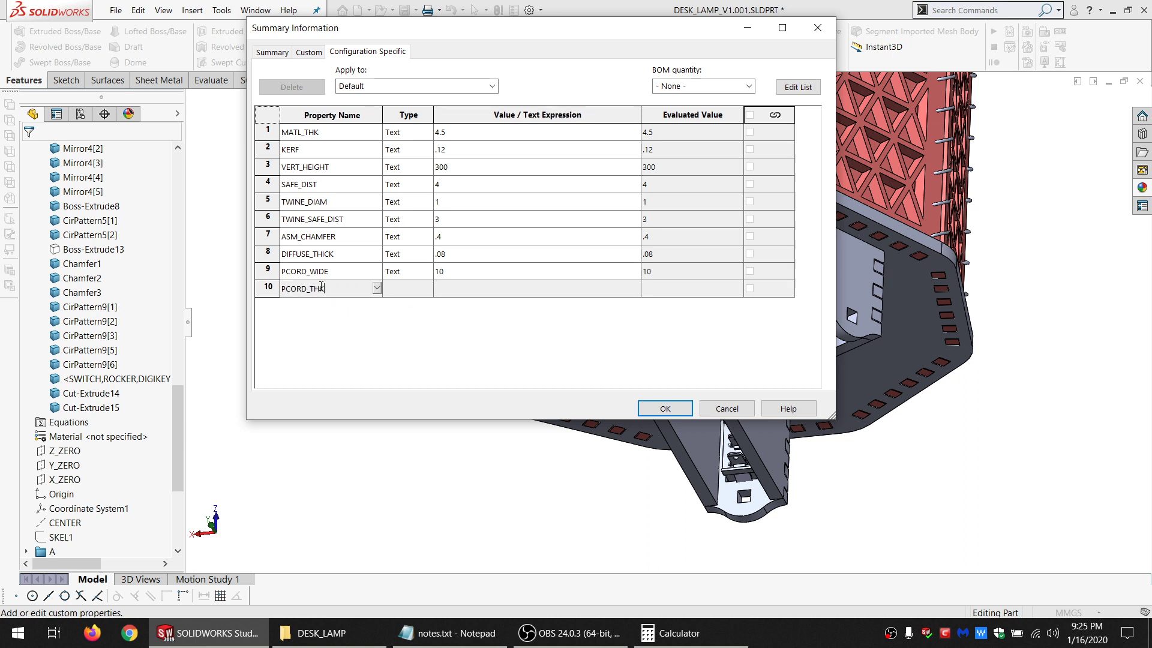
left_click(456, 291)
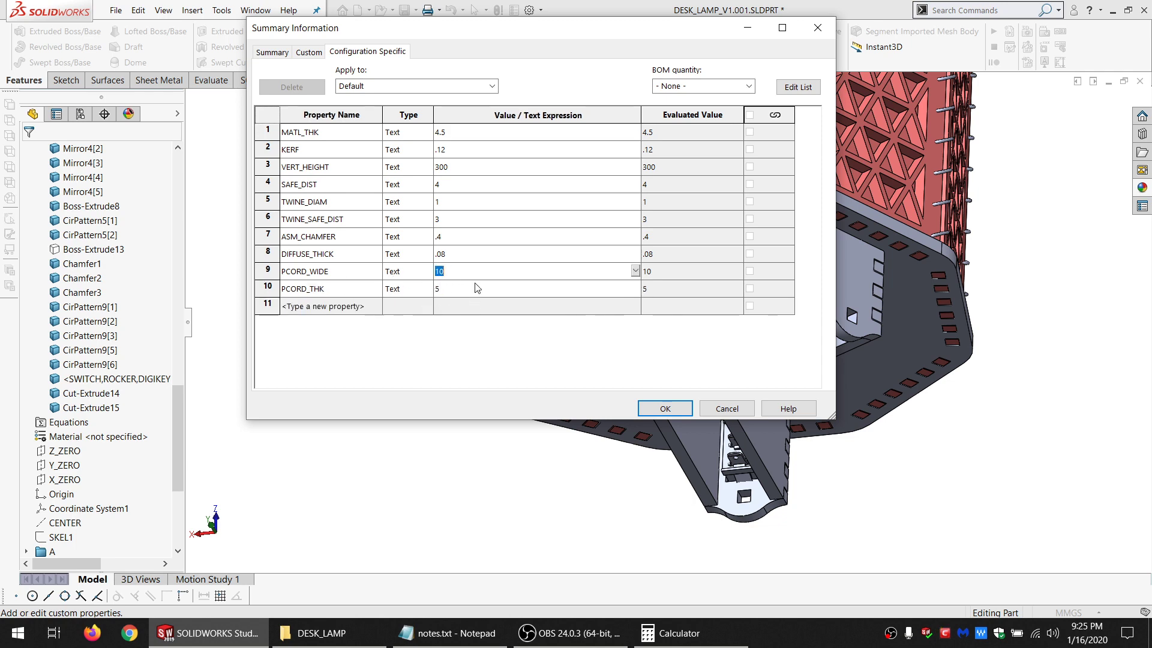
left_click(665, 408)
Sketch a construction rectangle about 8 mm wide and 15 mm high on the leg side panel's outer face, near its inner jointed end.
scroll(652, 321, "up", 5)
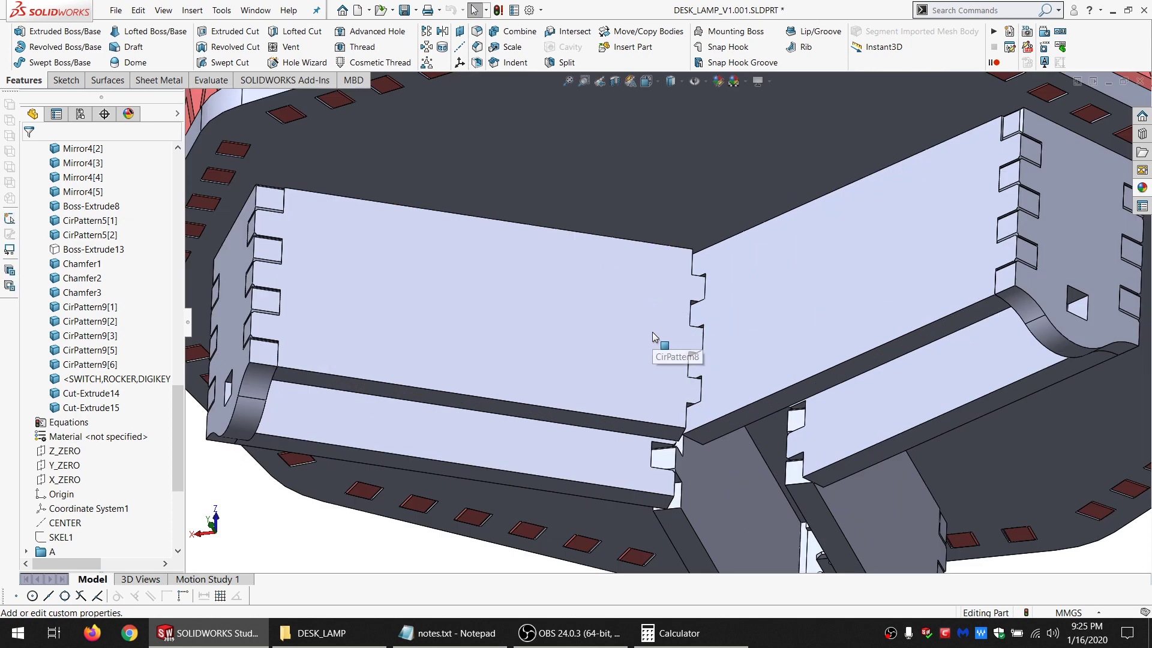
left_click(432, 314)
left_click(65, 79)
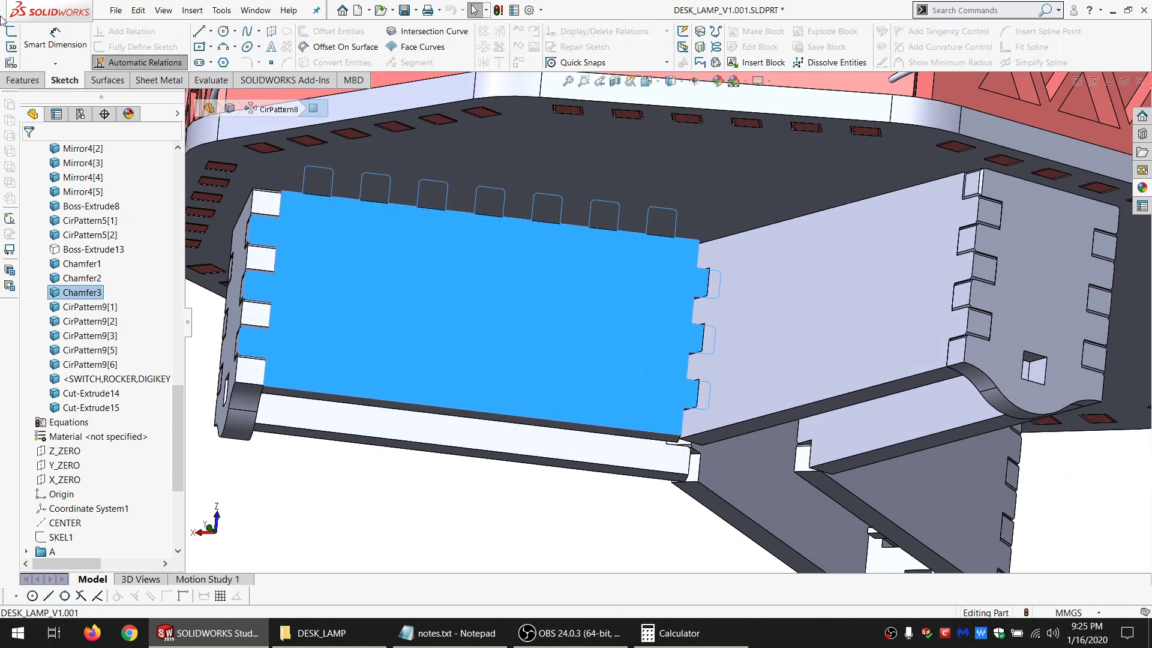
left_click(11, 31)
left_click(210, 47)
left_click(258, 54)
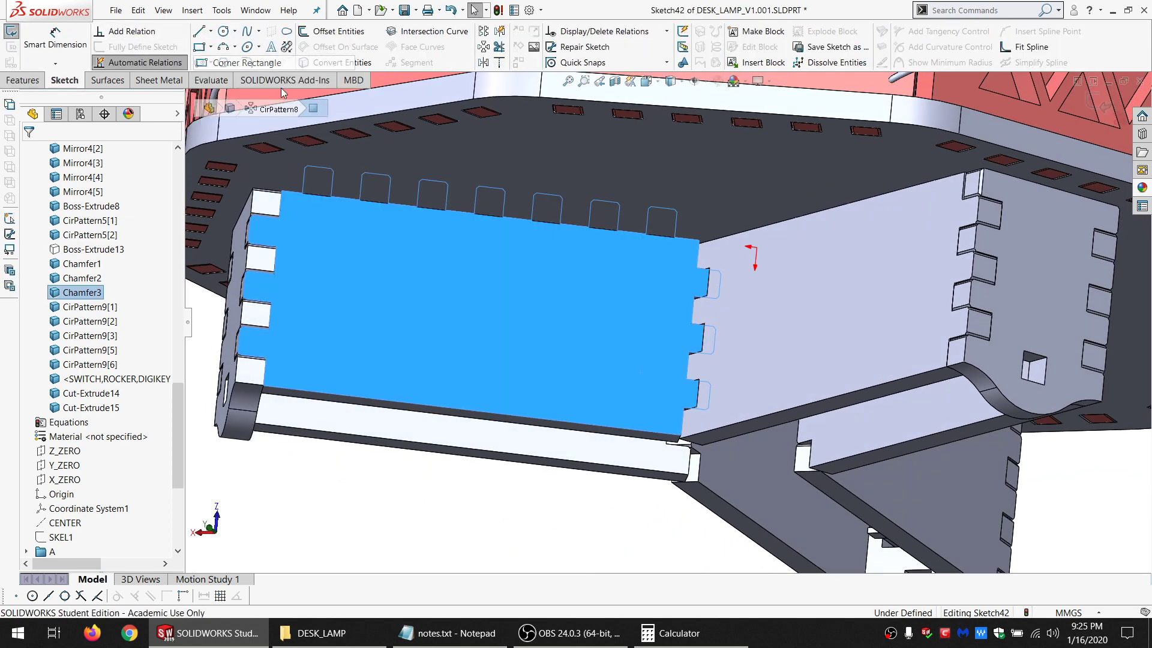
left_click(610, 287)
left_click(652, 384)
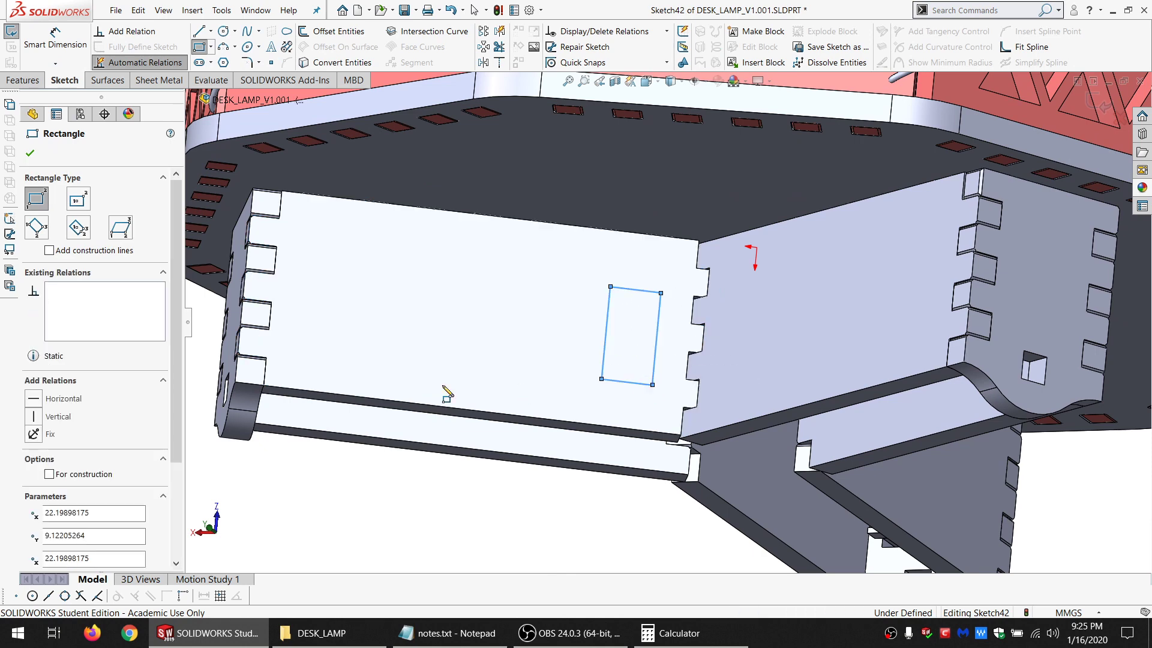
left_click(88, 476)
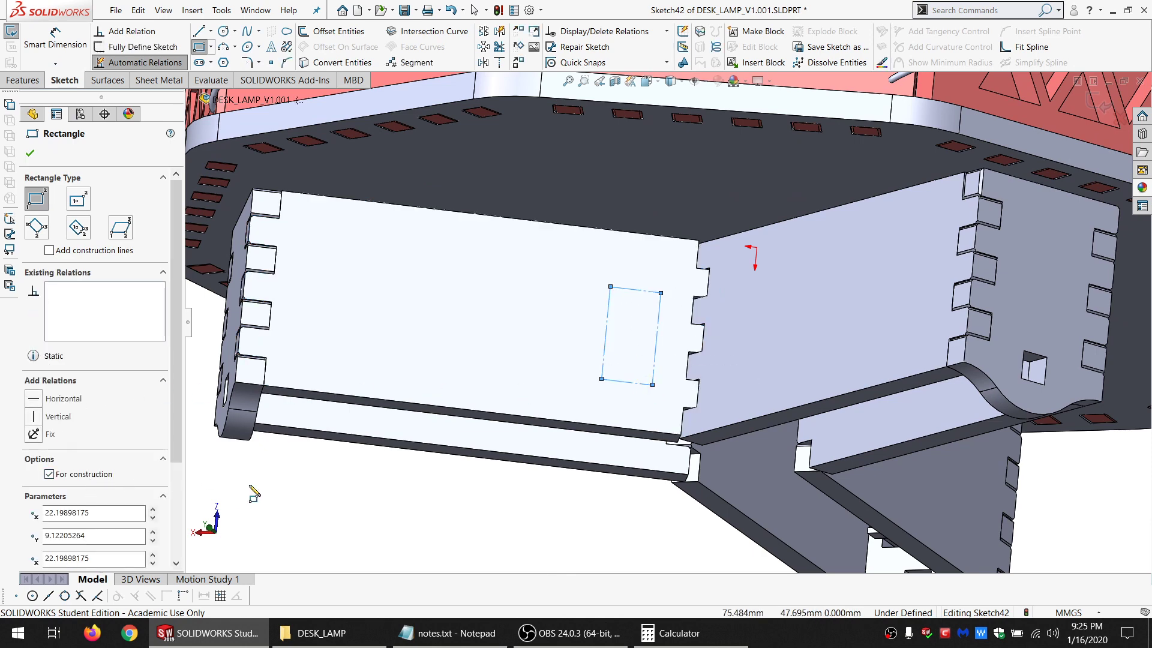
Dimension the construction rectangle's height and link it to the PCORD_WIDE property.
left_click(65, 47)
left_click(602, 380)
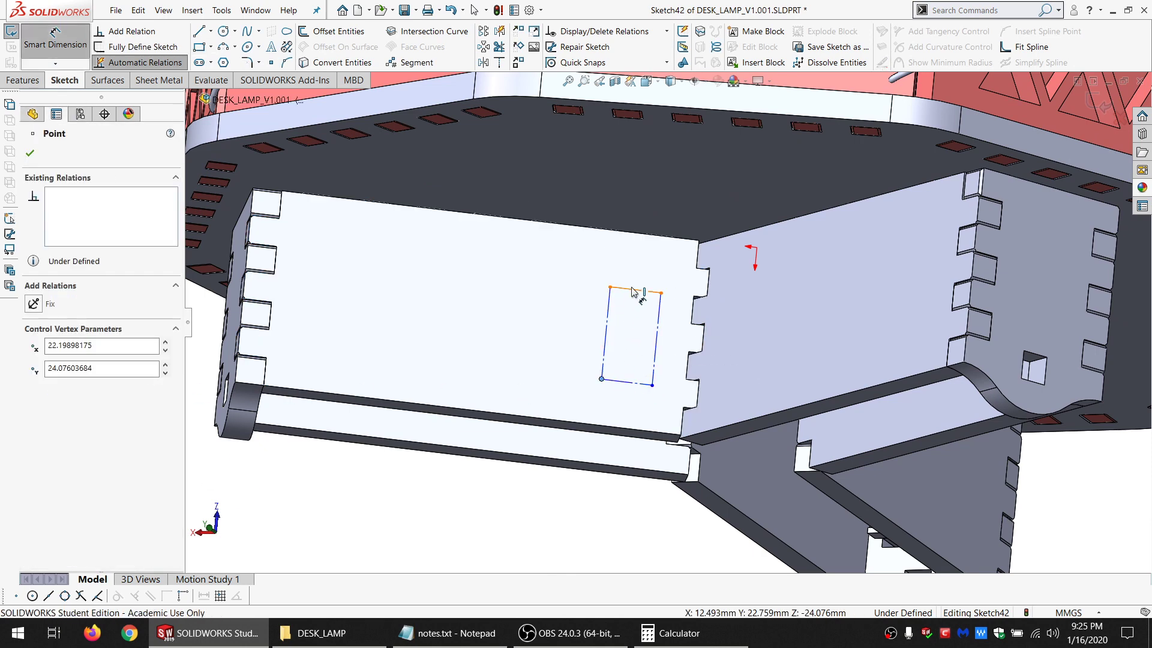
left_click(610, 286)
left_click(546, 307)
type("=PC")
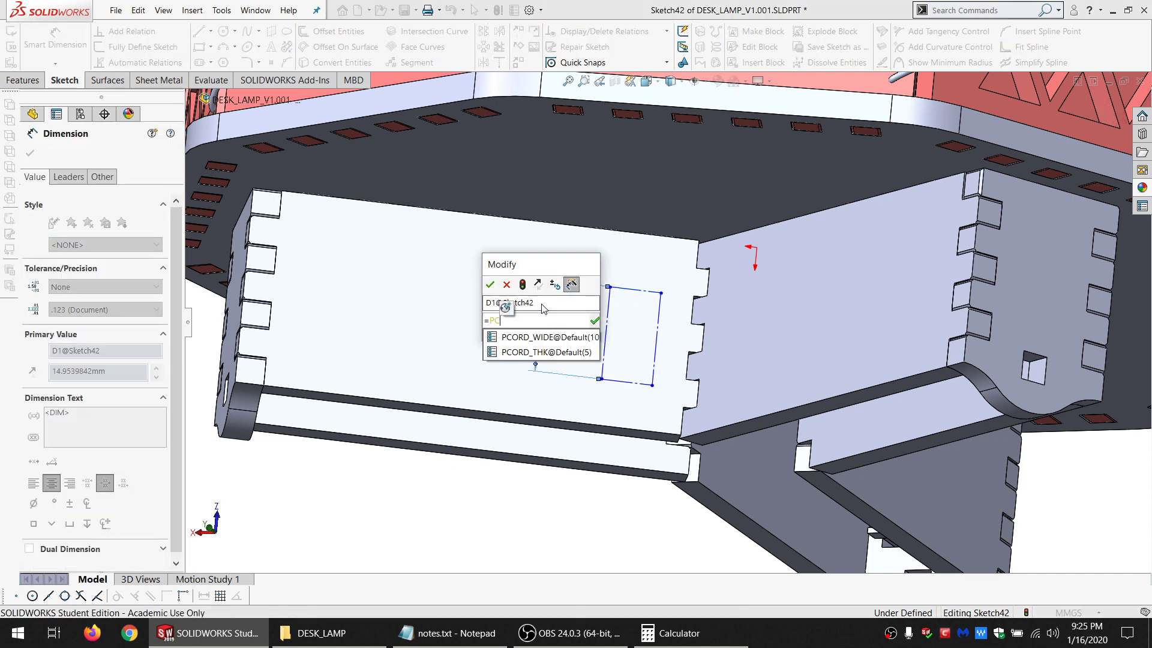
left_click(540, 333)
key("Return")
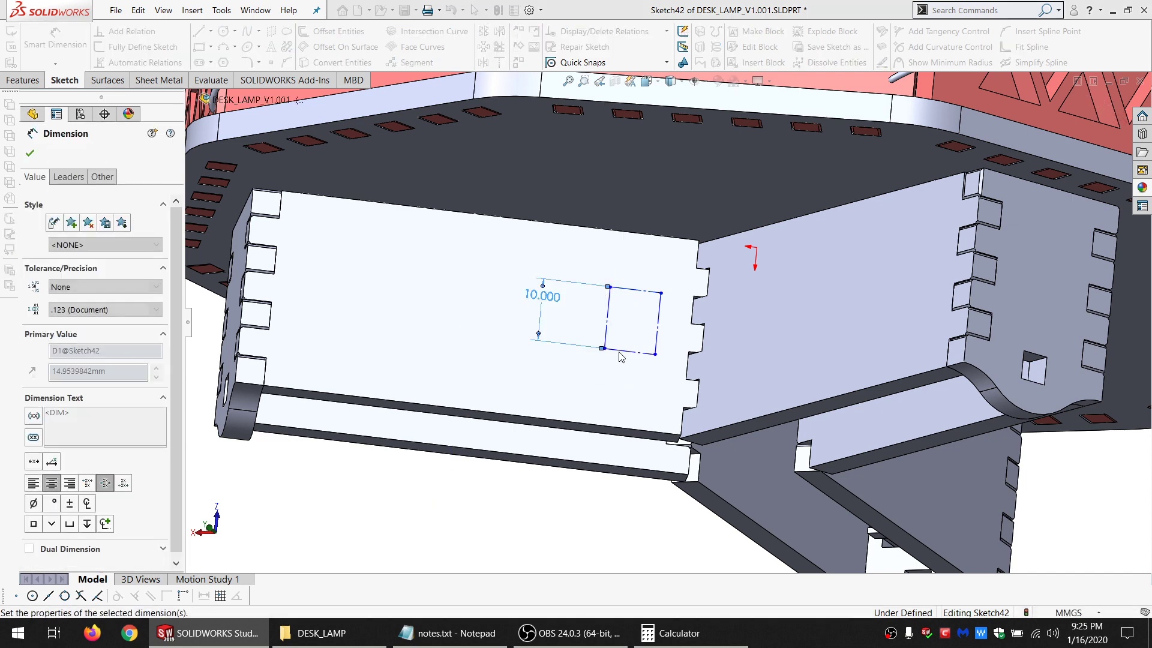
Dimension the construction rectangle's width and link it to the PCORD_THK property.
left_click(610, 307)
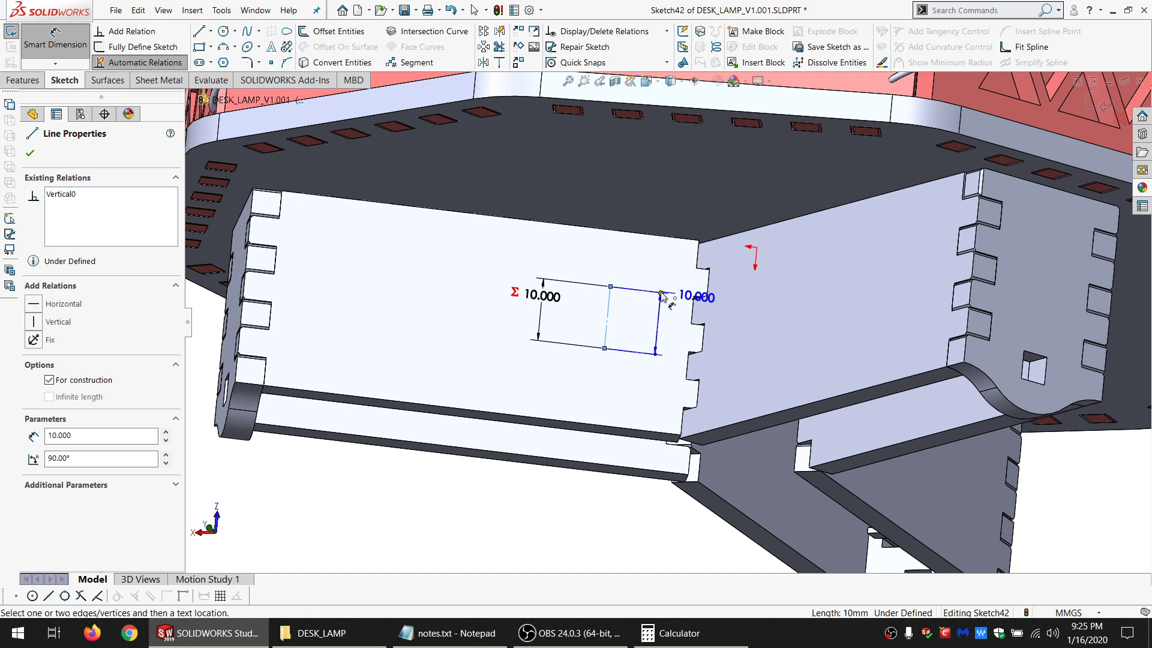
left_click(610, 467)
left_click(605, 436)
type("=P")
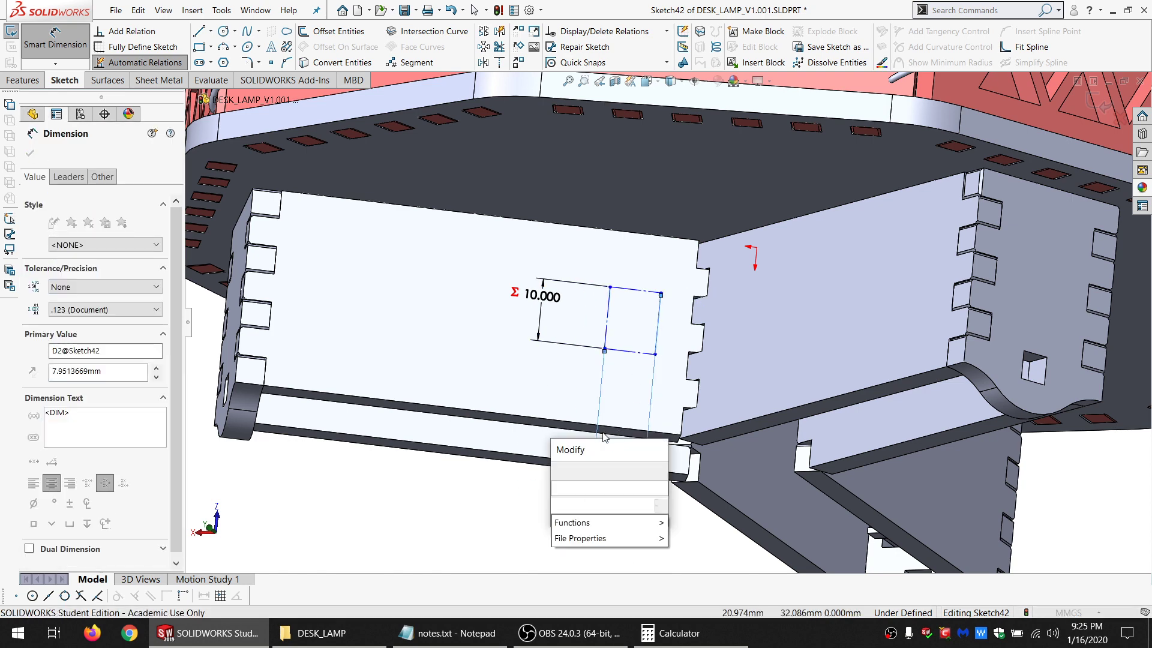
left_click(612, 537)
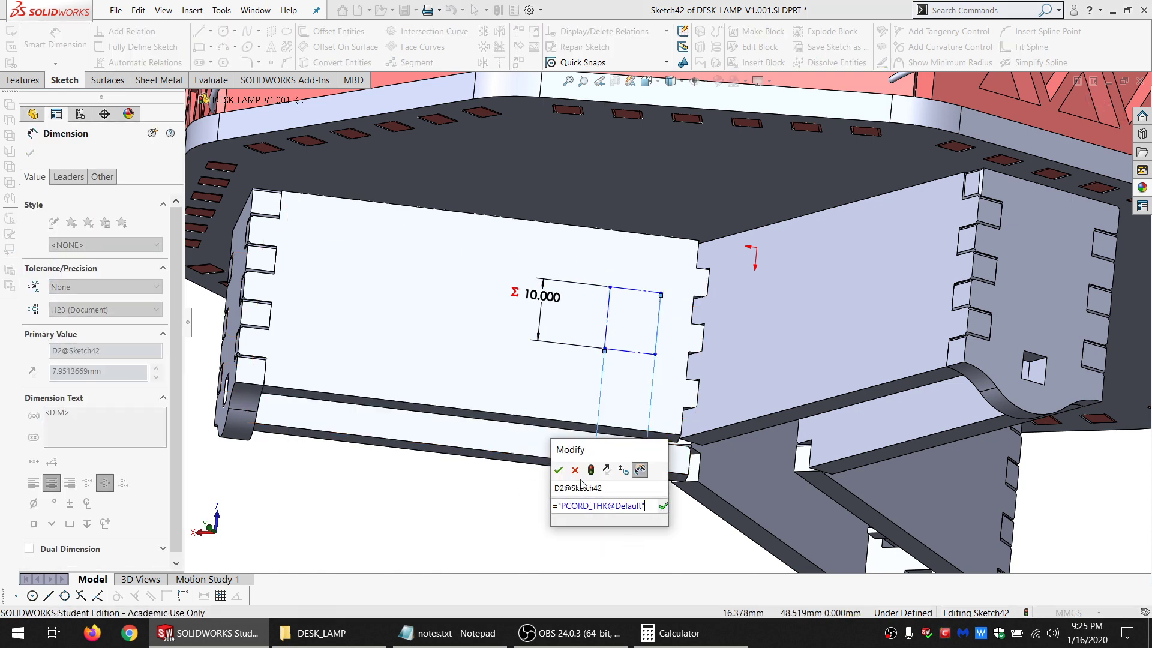
left_click(559, 467)
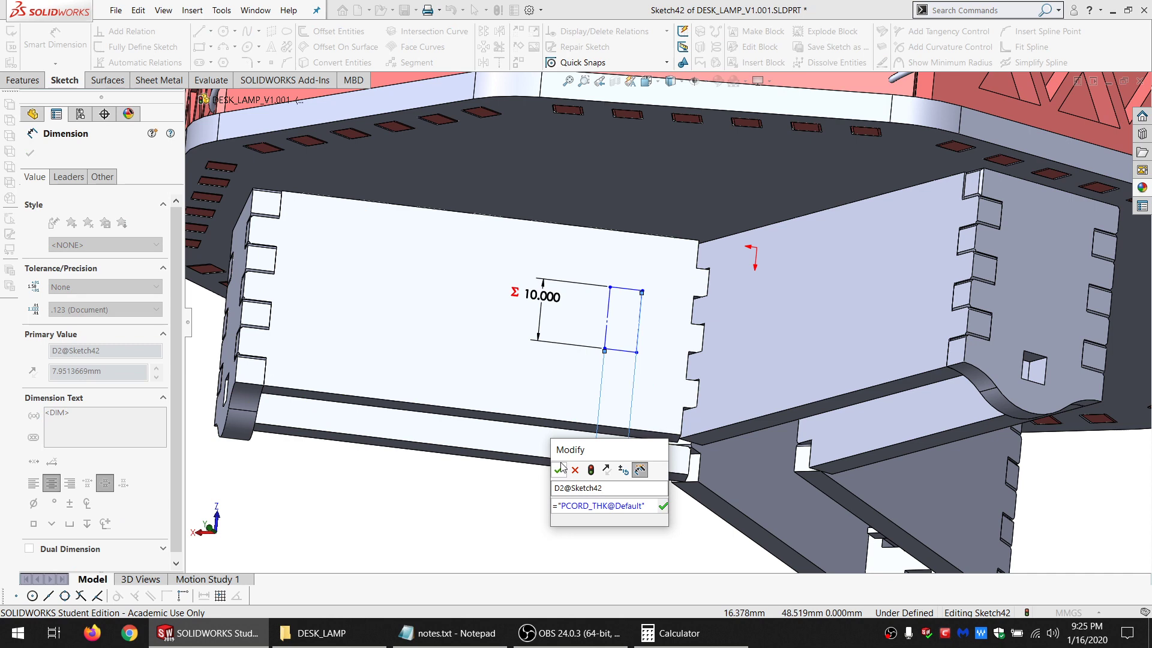
Offset the construction rectangle's whole chain outward by 5 mm with a dimension added.
right_click(621, 354)
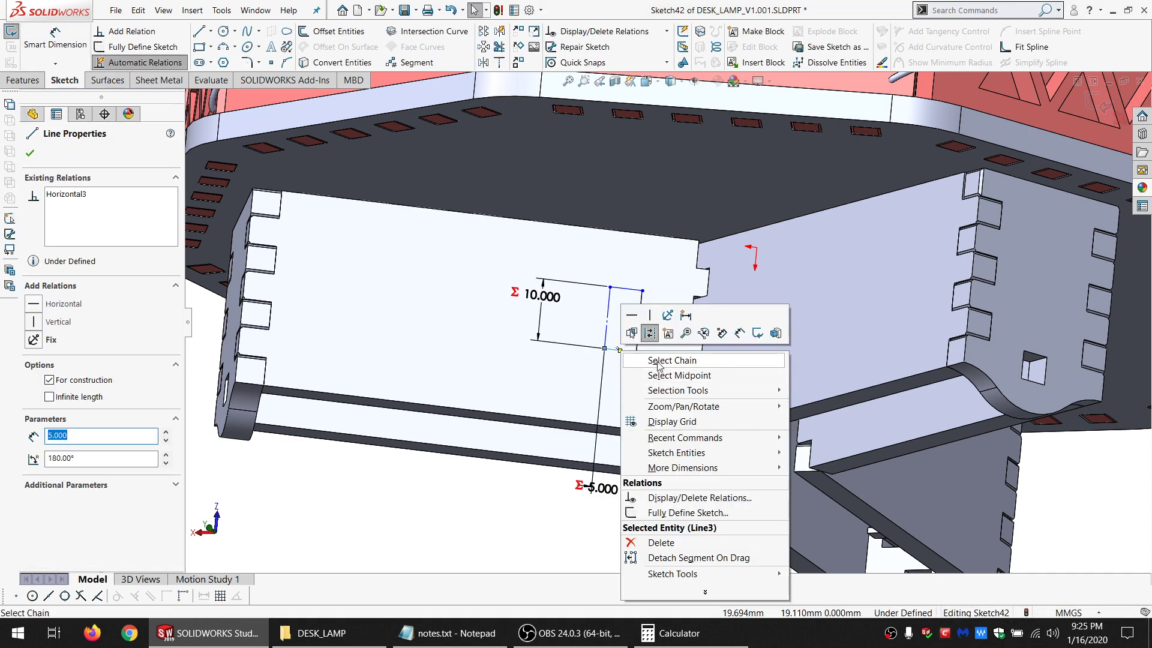
left_click(660, 359)
left_click(337, 32)
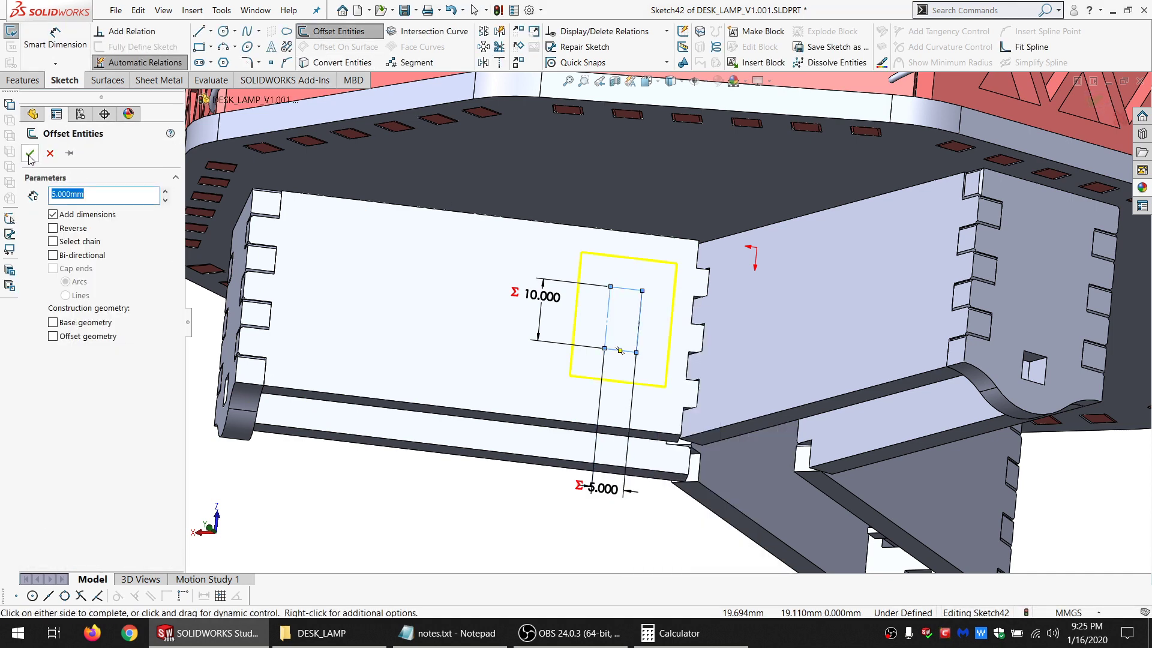
left_click(30, 155)
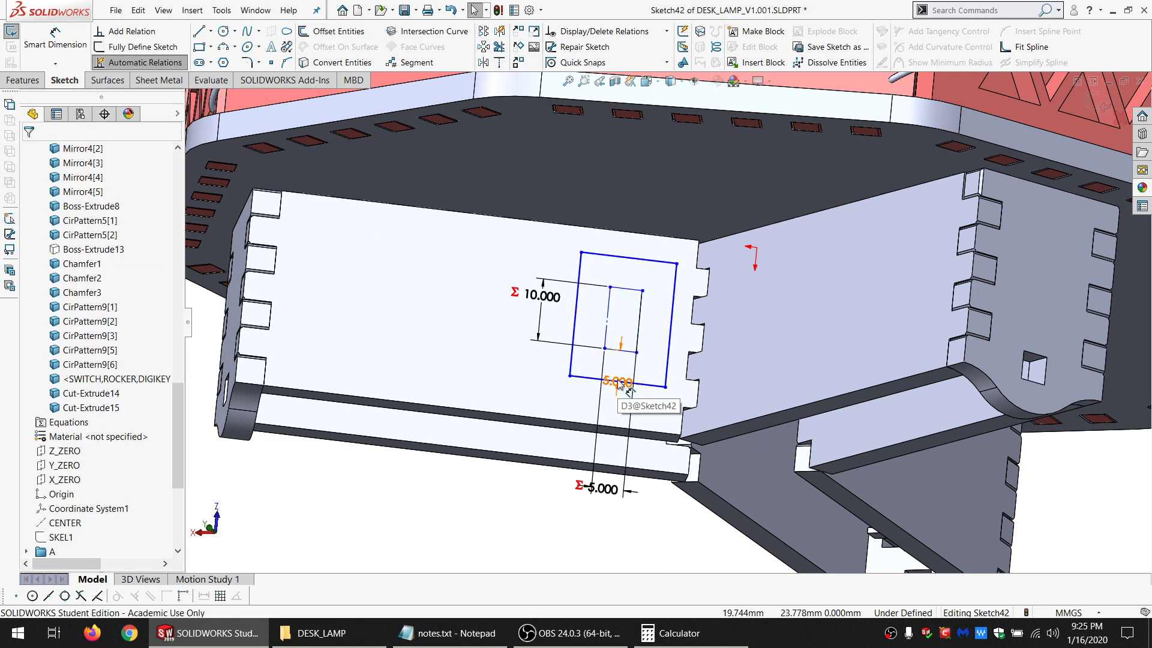
Link the rectangle's offset distance to the SAFE_DIST property.
double_click(618, 382)
type("=")
mouse_move(606, 429)
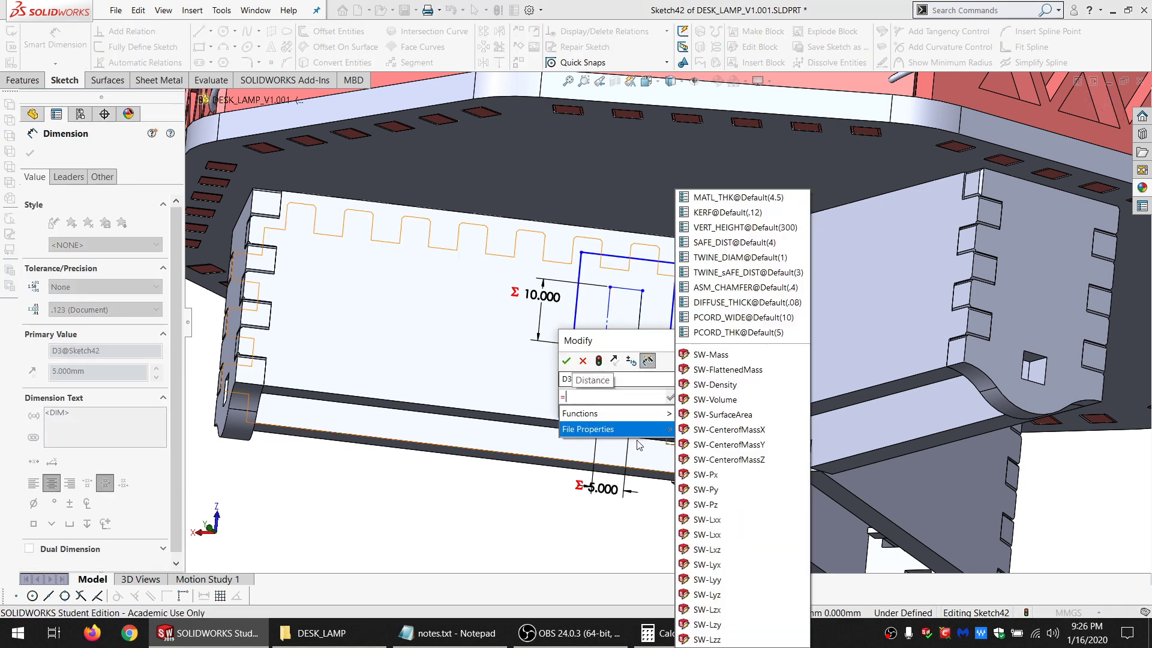
left_click(729, 243)
left_click(567, 361)
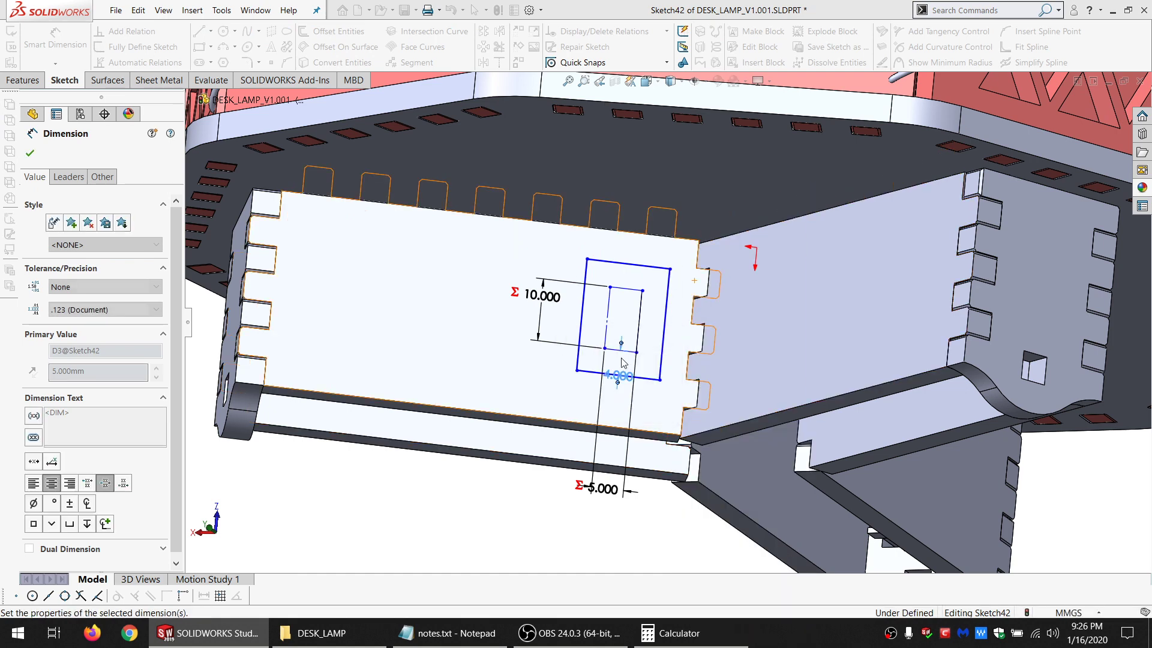
key("Escape")
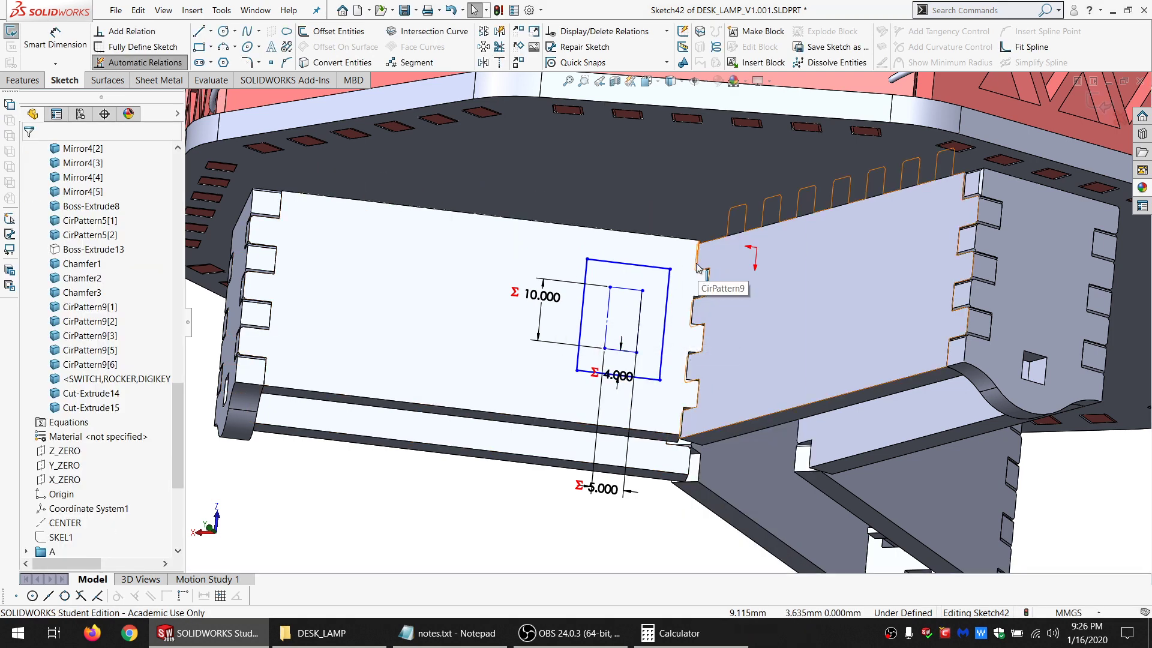
Make the outer rectangle's upper corner coincident with the side panel's vertical edge at the inner joint.
left_click(670, 269)
left_click(697, 257, "ctrl")
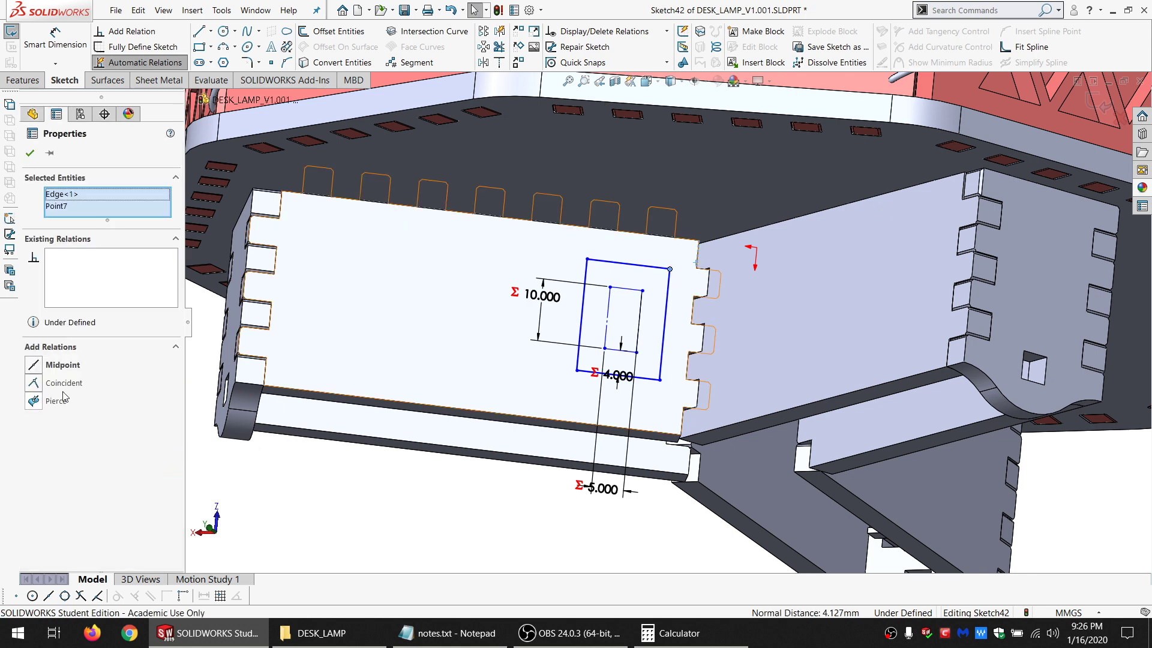
left_click(33, 382)
key("Escape")
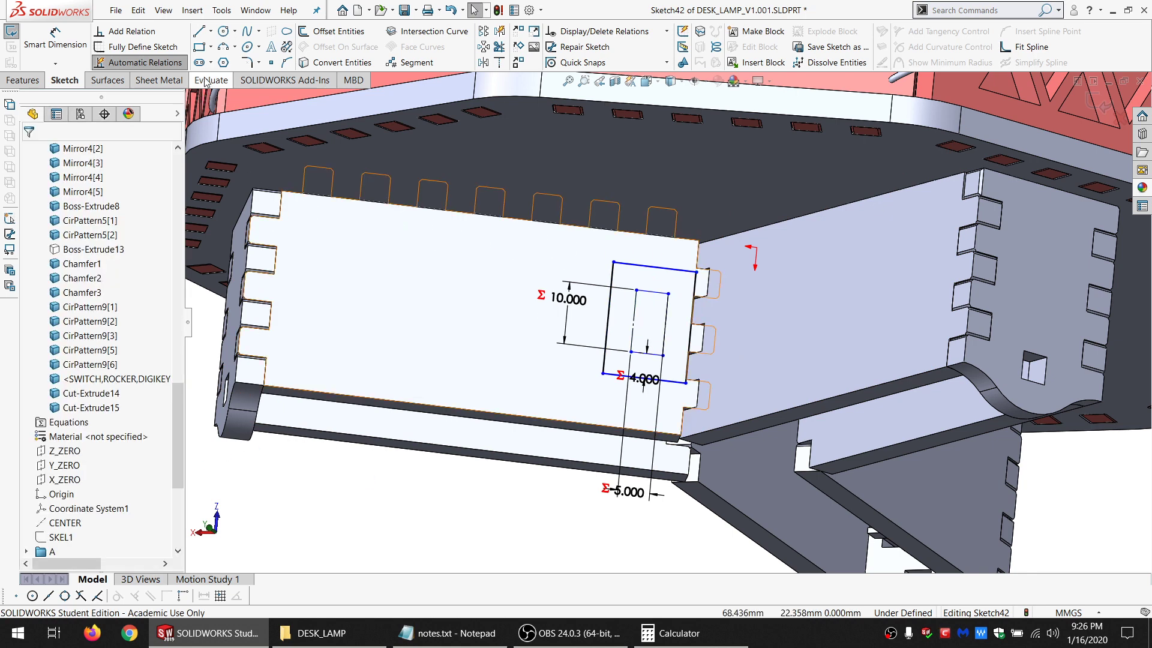
Sketch a slanted line about 33 mm long between the panel's long edges, and join its midpoint to the construction rectangle's near side midpoint.
left_click(199, 31)
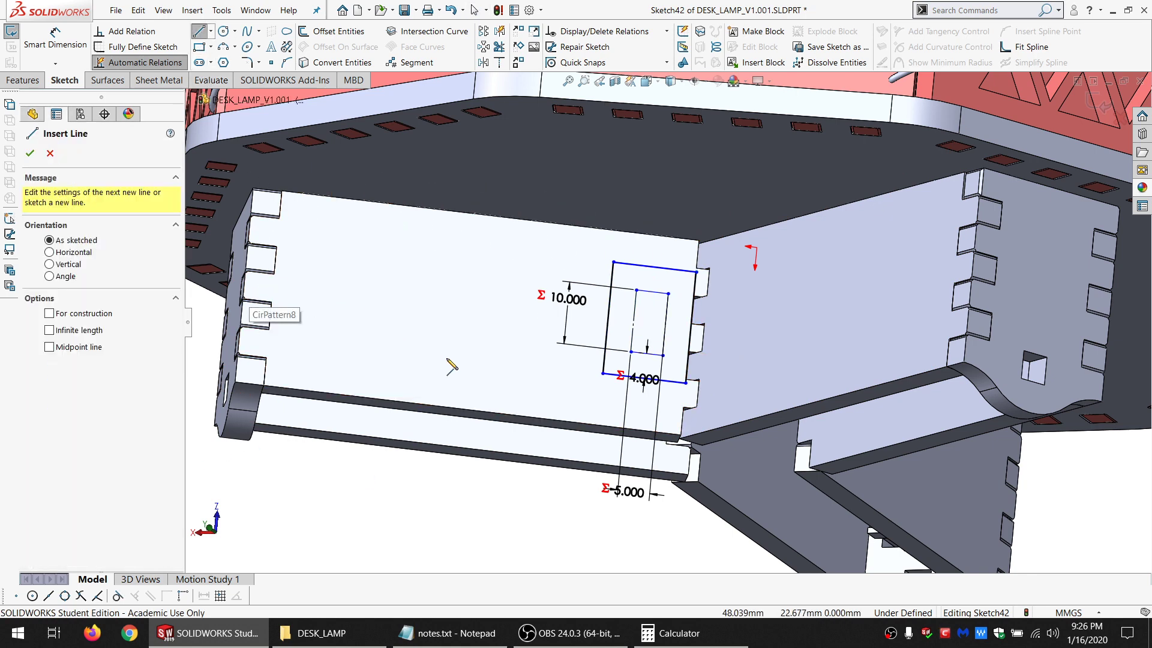
left_click(473, 411)
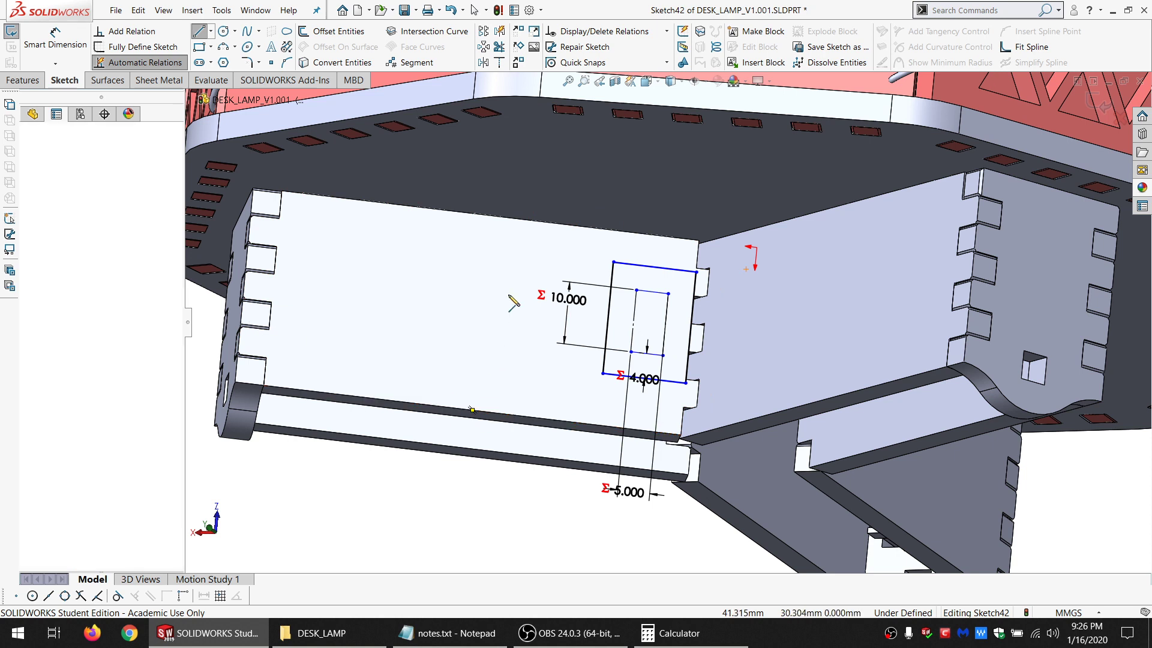
double_click(545, 222)
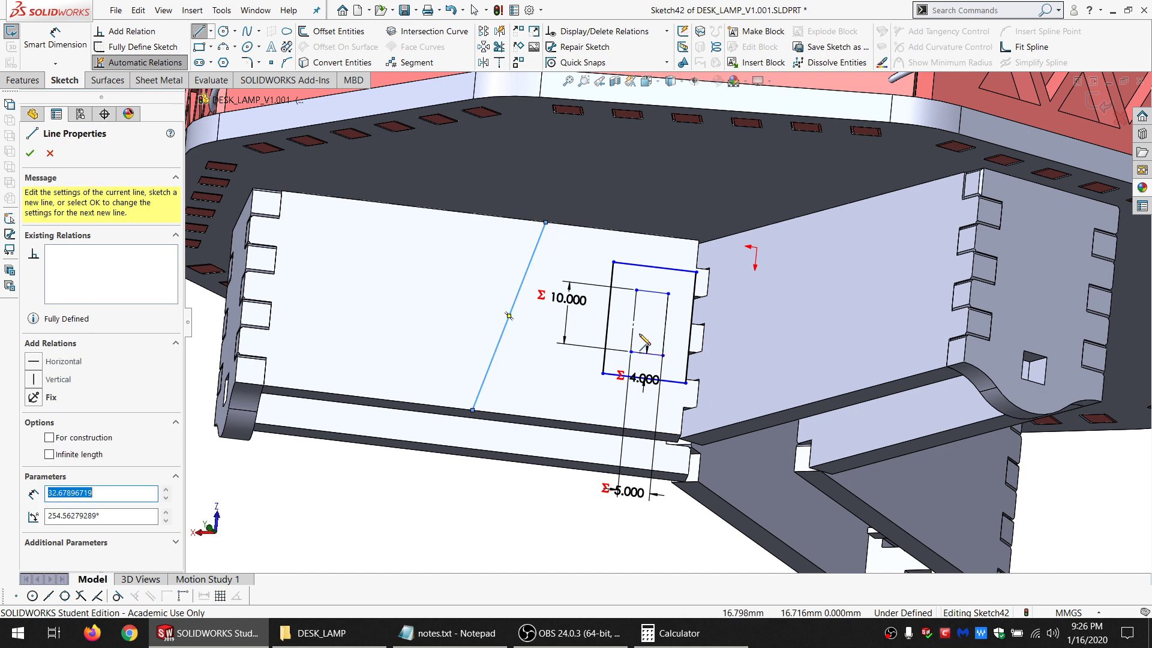
left_click(633, 320)
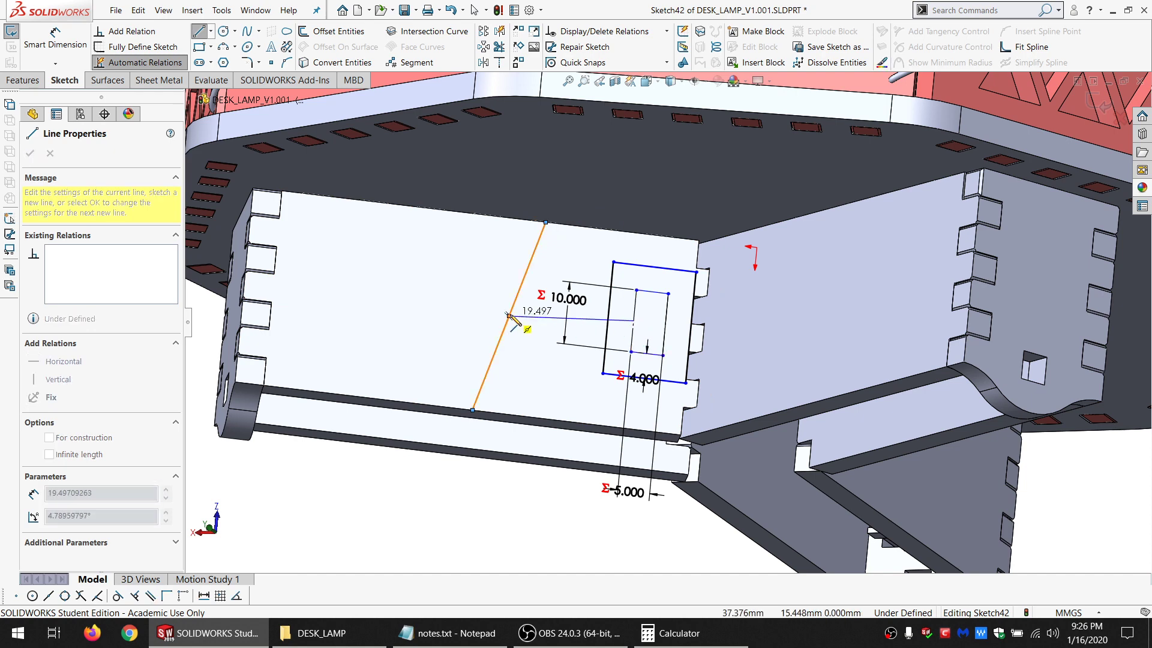
double_click(508, 316)
key("Escape")
Make the connecting line perpendicular to the slanted line and convert both lines to construction geometry.
left_click(514, 317)
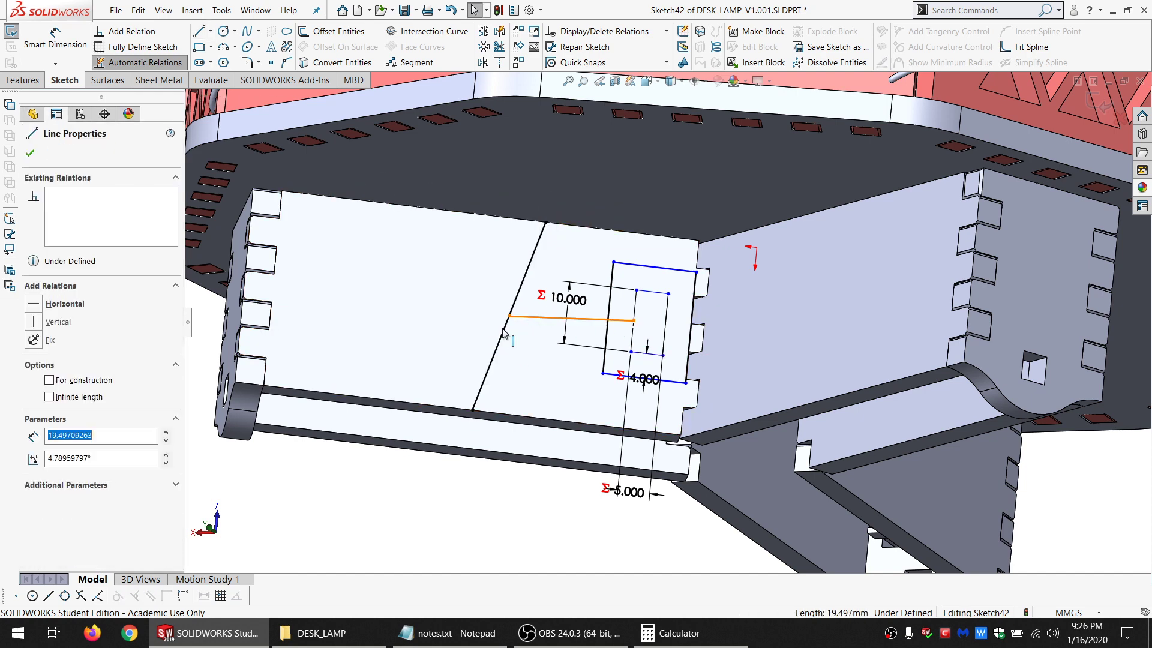
left_click(504, 333, "ctrl")
left_click(66, 420)
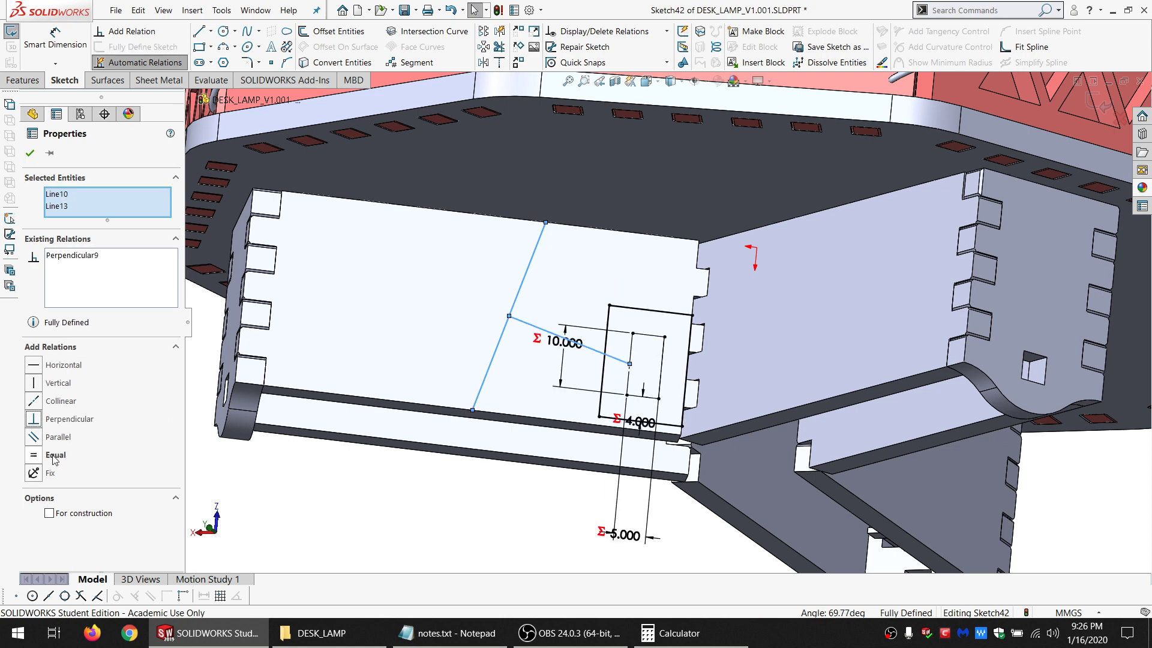
left_click(49, 513)
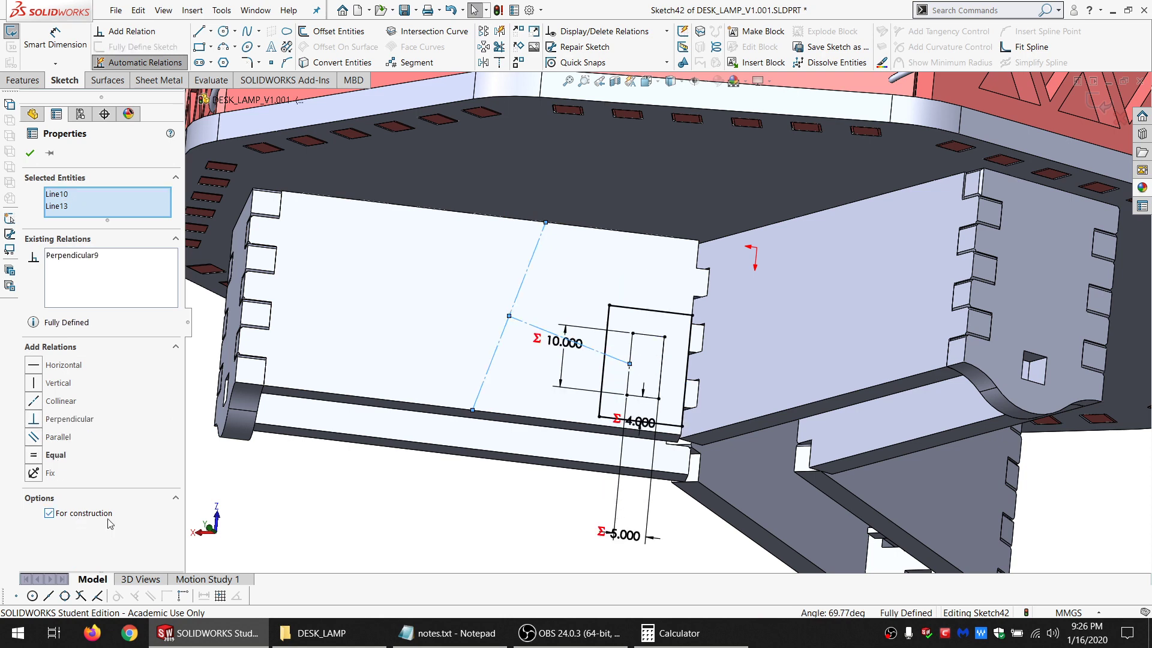
left_click(412, 524)
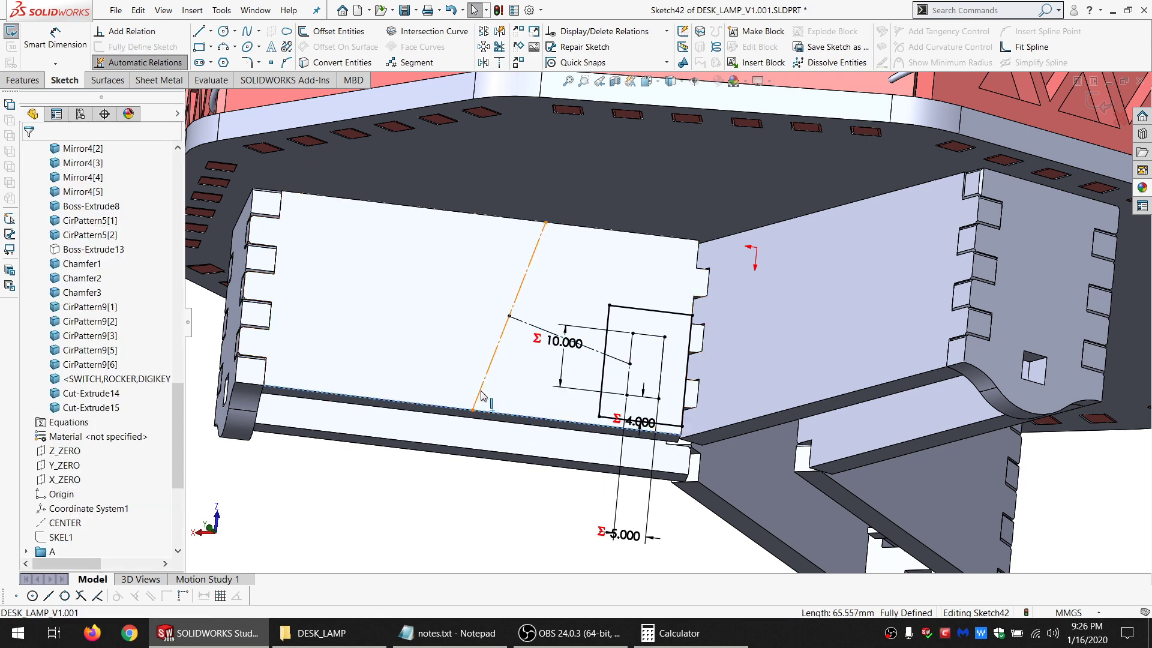
Try to make the slanted construction line perpendicular to the panel's lower edge, and undo the relation.
left_click(478, 397)
left_click(65, 387)
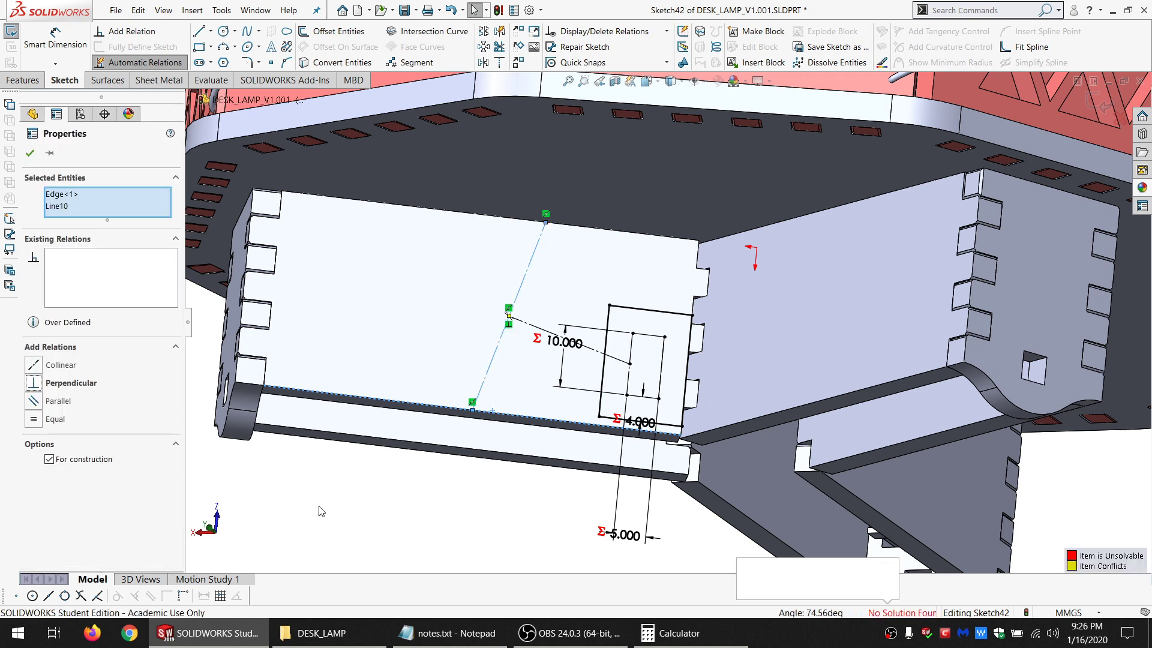
key("ctrl+z")
key("Escape")
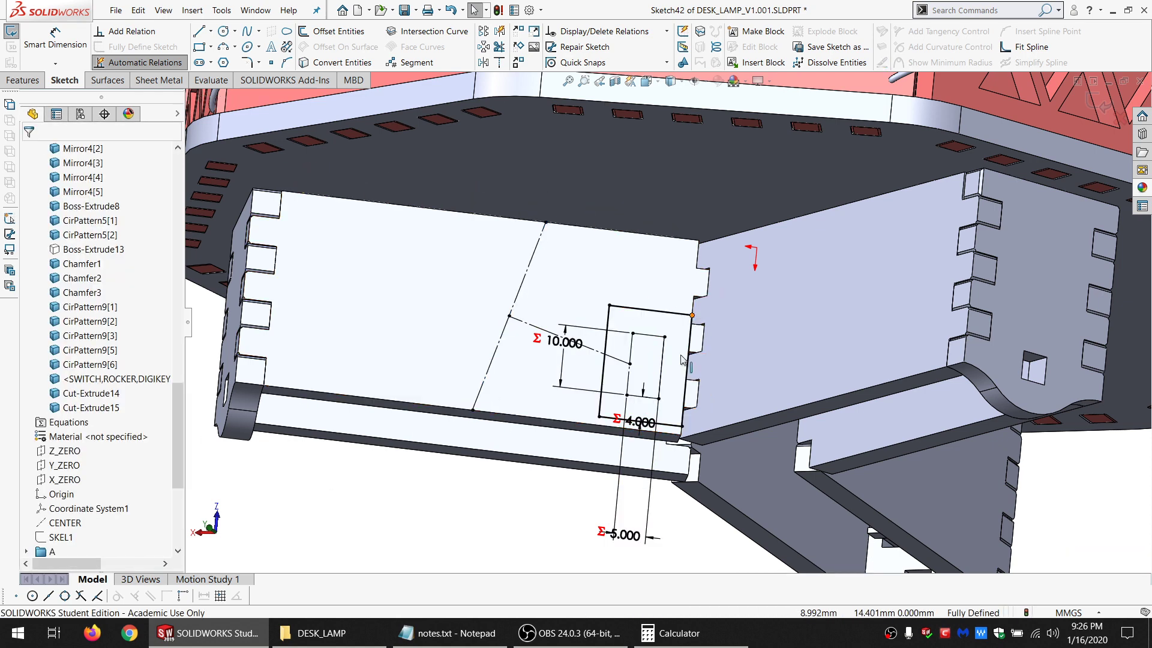
Replace the slanted line's upper endpoint midpoint relation with coincidence on the panel's upper edge, and make the line perpendicular to the lower edge.
left_click(472, 408)
left_click(73, 195)
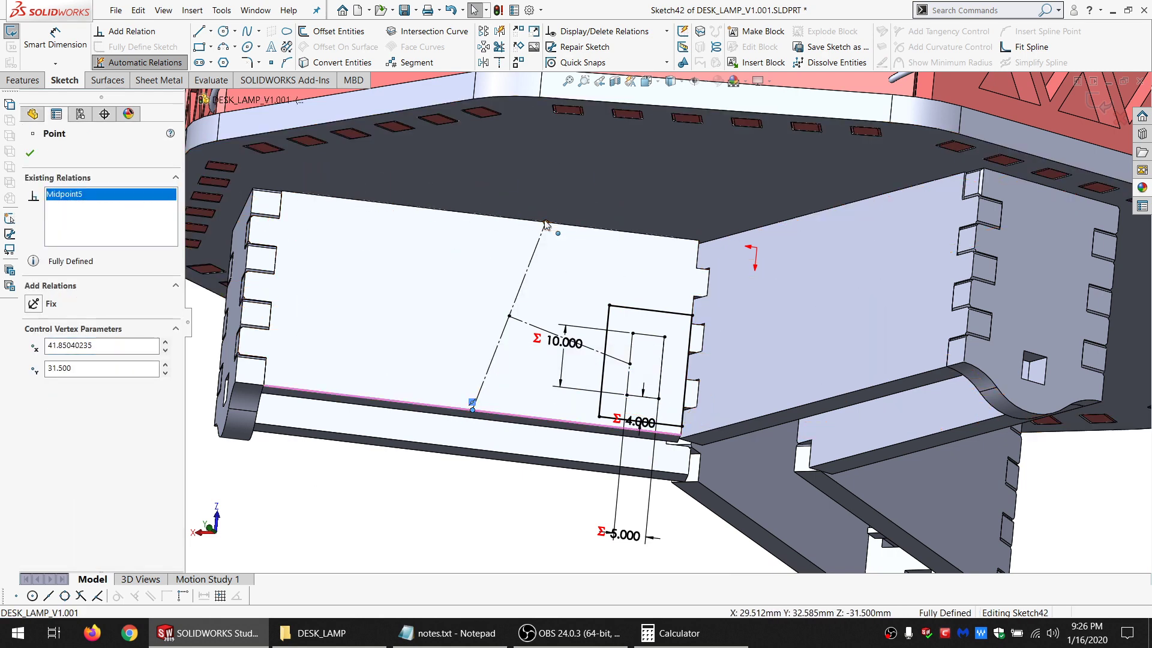
left_click(545, 221)
left_click(68, 196)
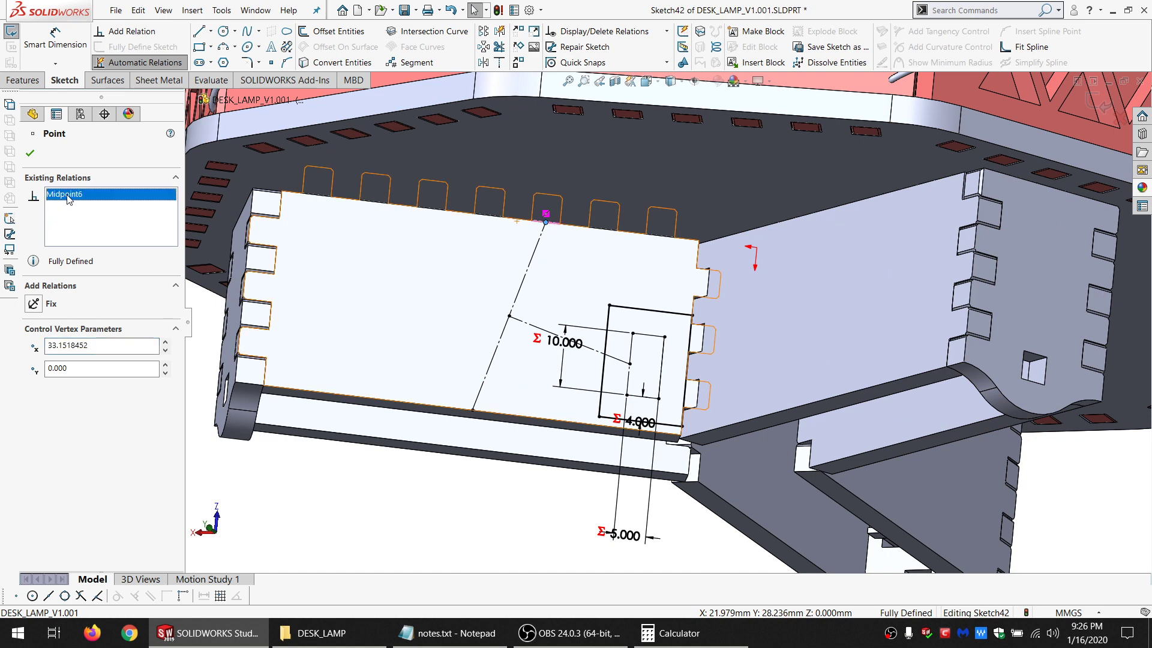
key("Delete")
left_click(484, 215)
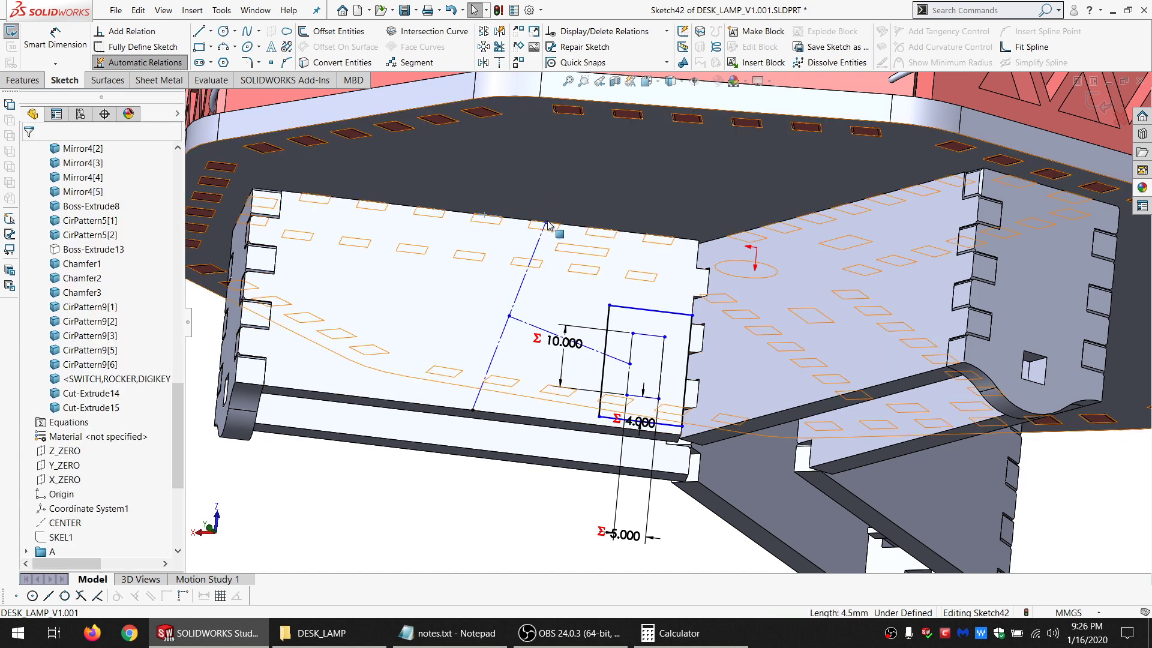
left_click(545, 223, "ctrl")
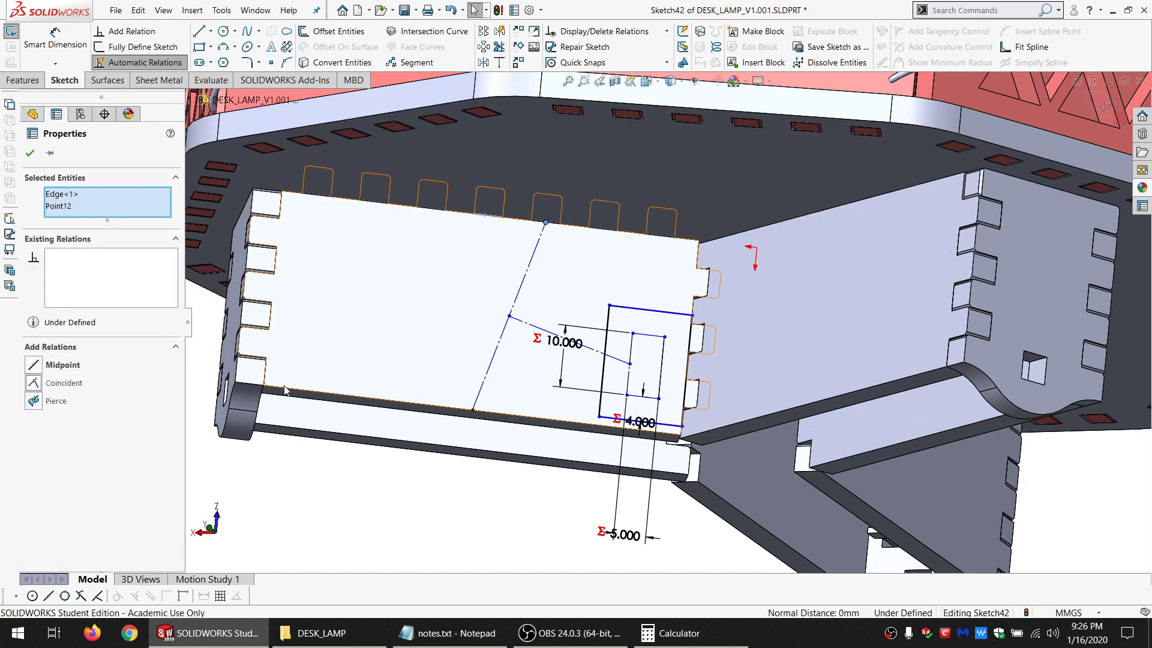
left_click(514, 417)
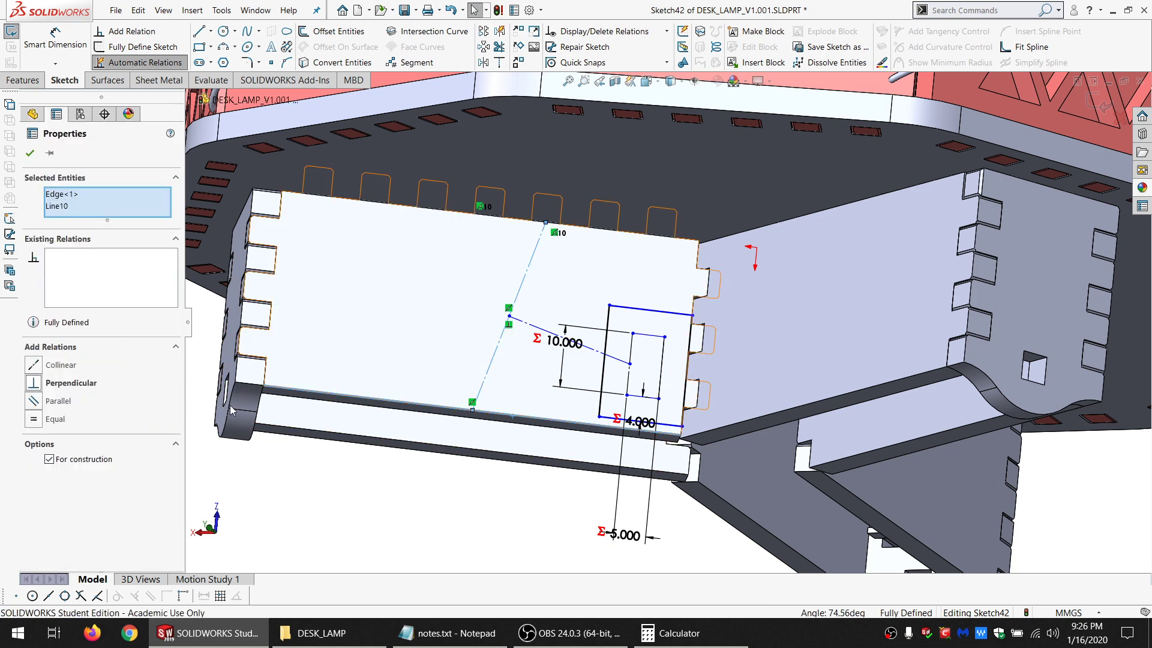
left_click(70, 382)
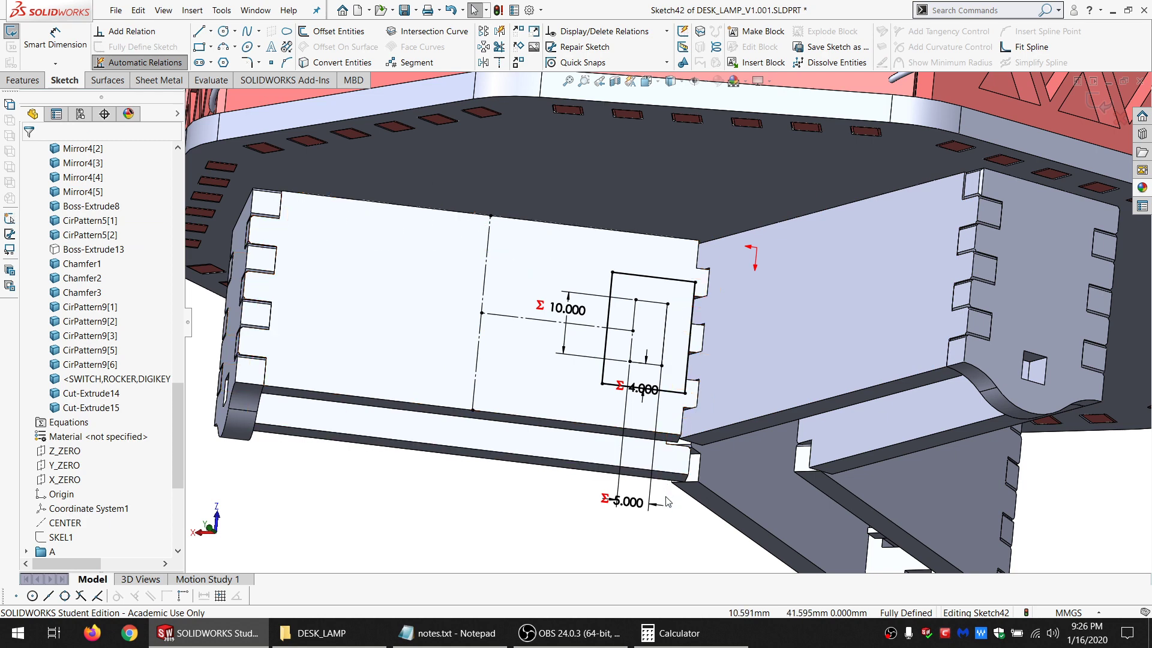
Convert all the side panel sketch lines, including both rectangles, to construction geometry.
scroll(660, 493, "up", 1)
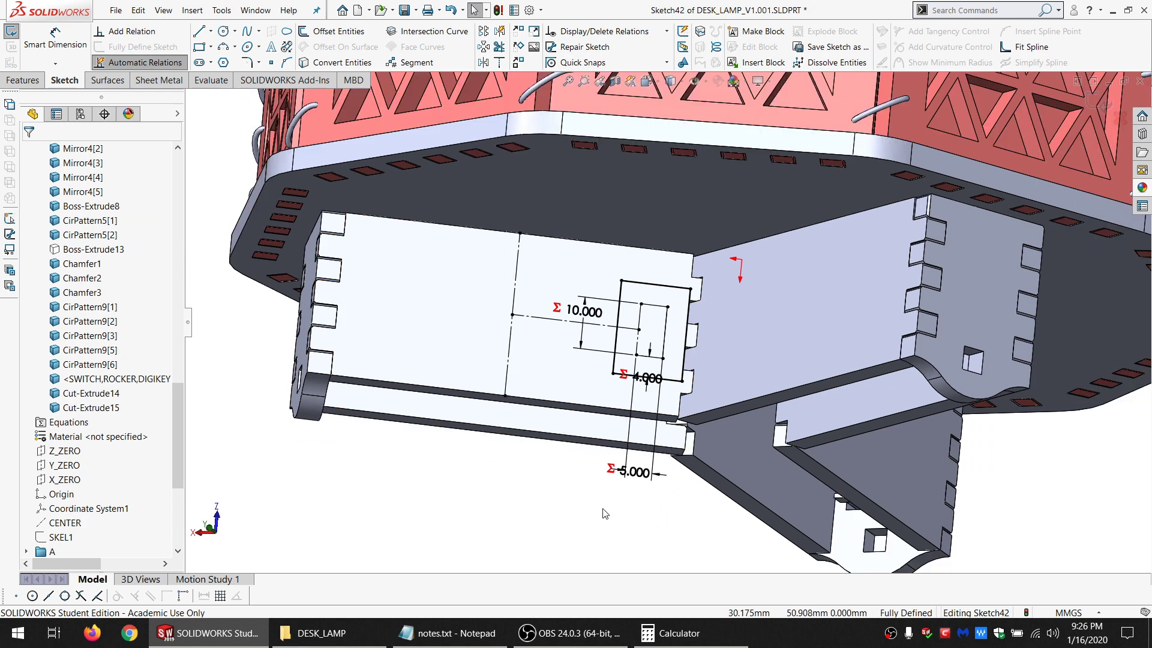
mouse_move(605, 513)
left_mouse_down()
mouse_move(269, 180)
mouse_move(343, 499)
left_mouse_up()
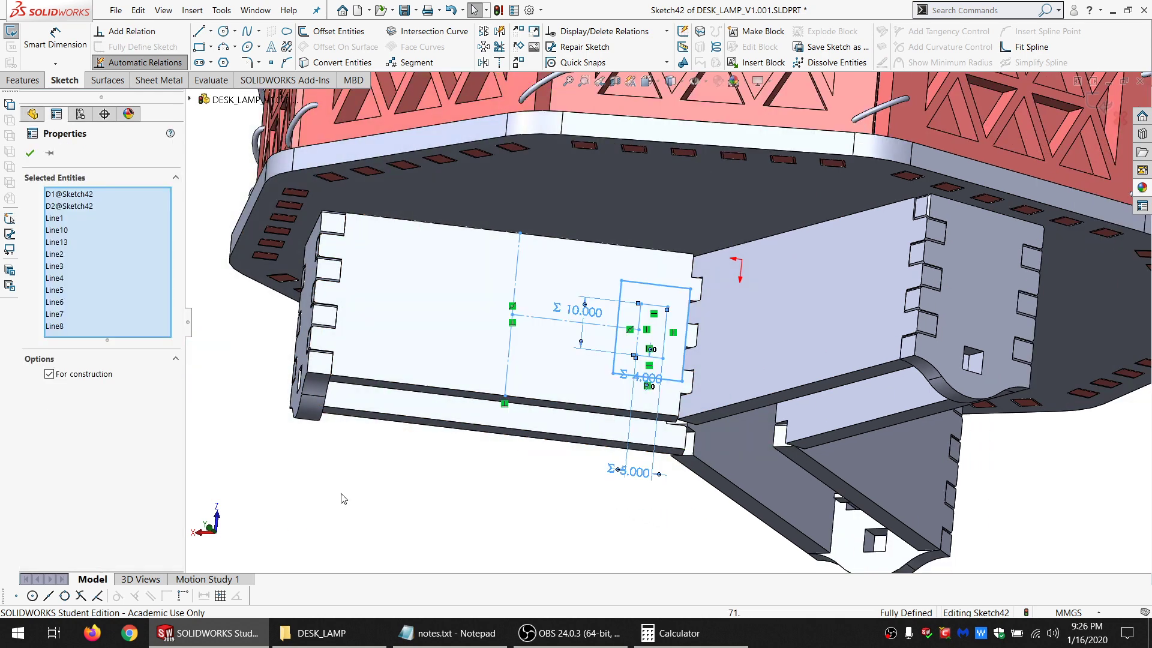
left_click(79, 376)
left_click(391, 474)
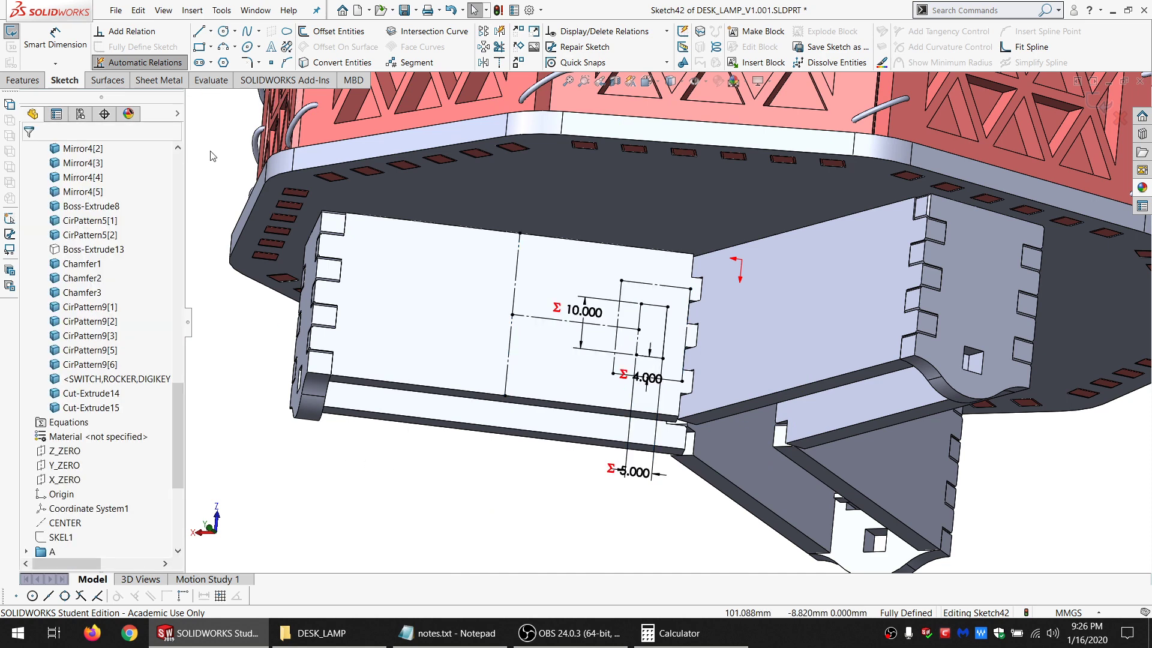
Sketch an upright straight slot inside the inner construction rectangle.
left_click(199, 62)
scroll(641, 309, "down", 8)
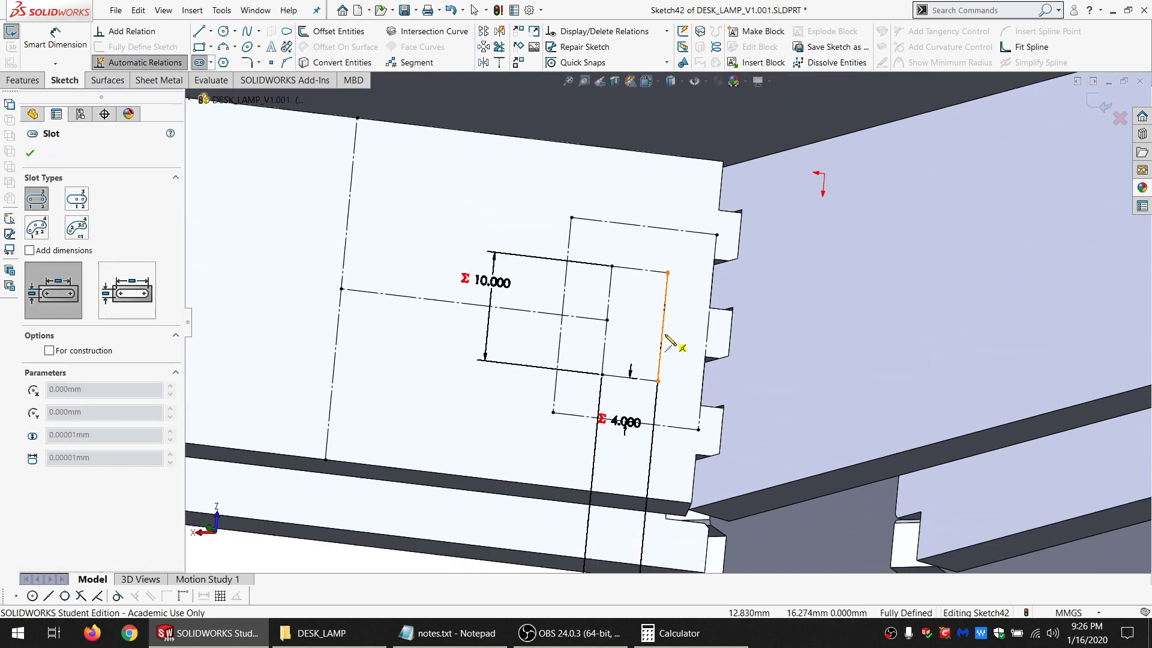
left_click(618, 251)
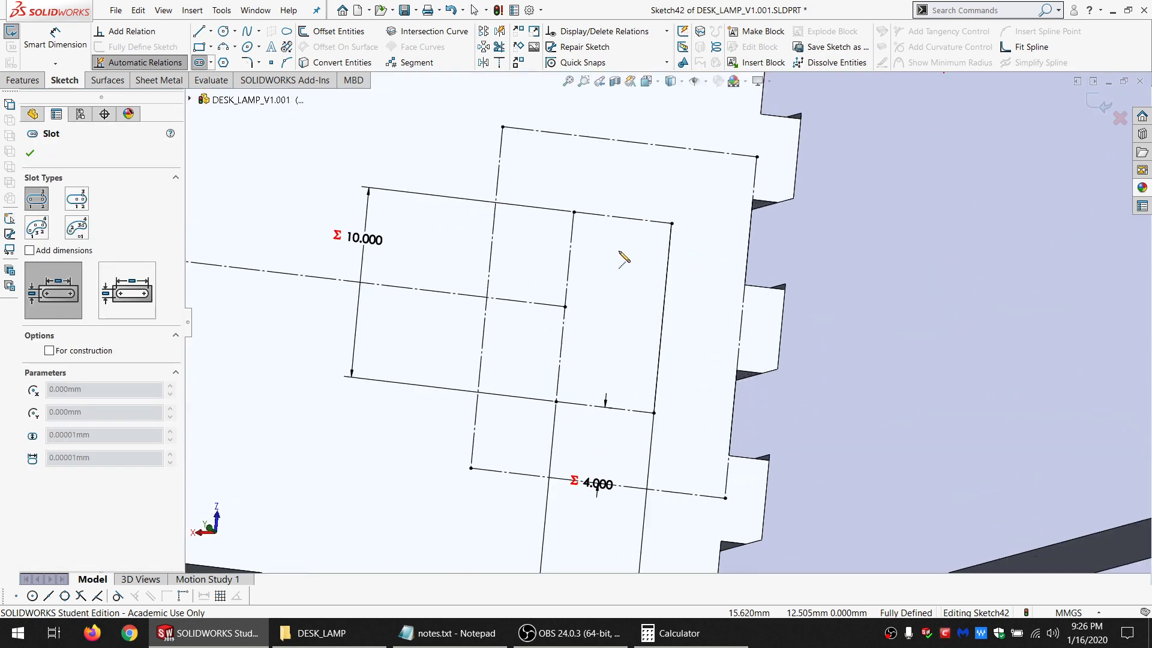
left_click(605, 382)
left_click(631, 384)
key("Escape")
Make the slot's straight side nearest the inner joint collinear with the adjacent side of the inner rectangle.
left_click(660, 371)
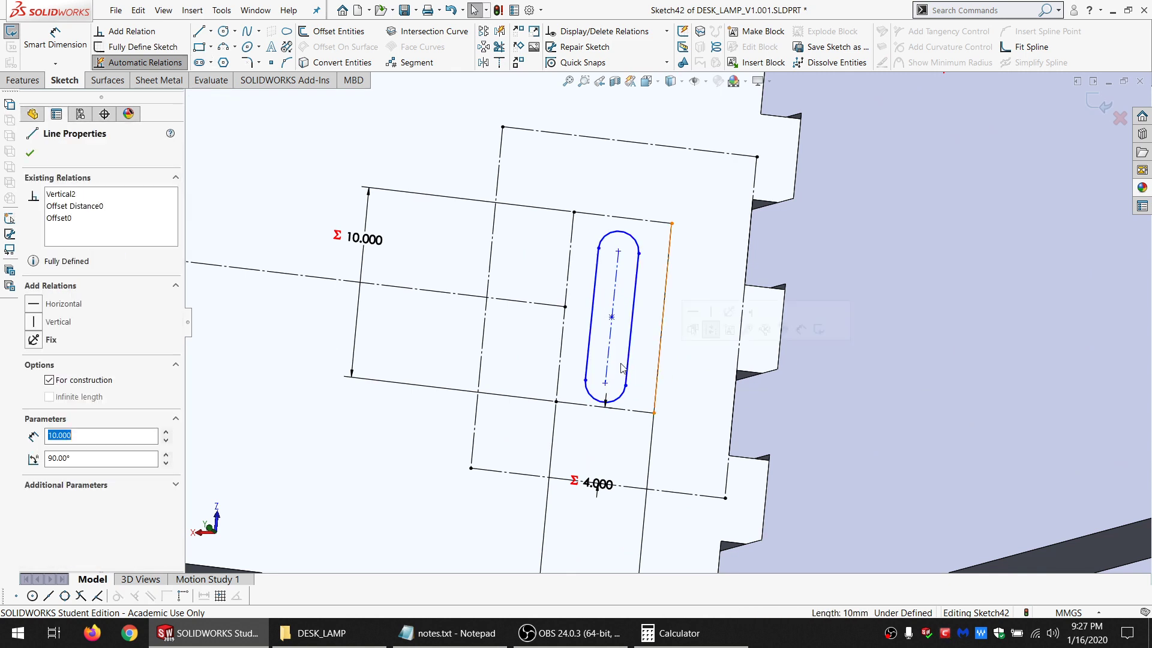
left_click(627, 369, "ctrl")
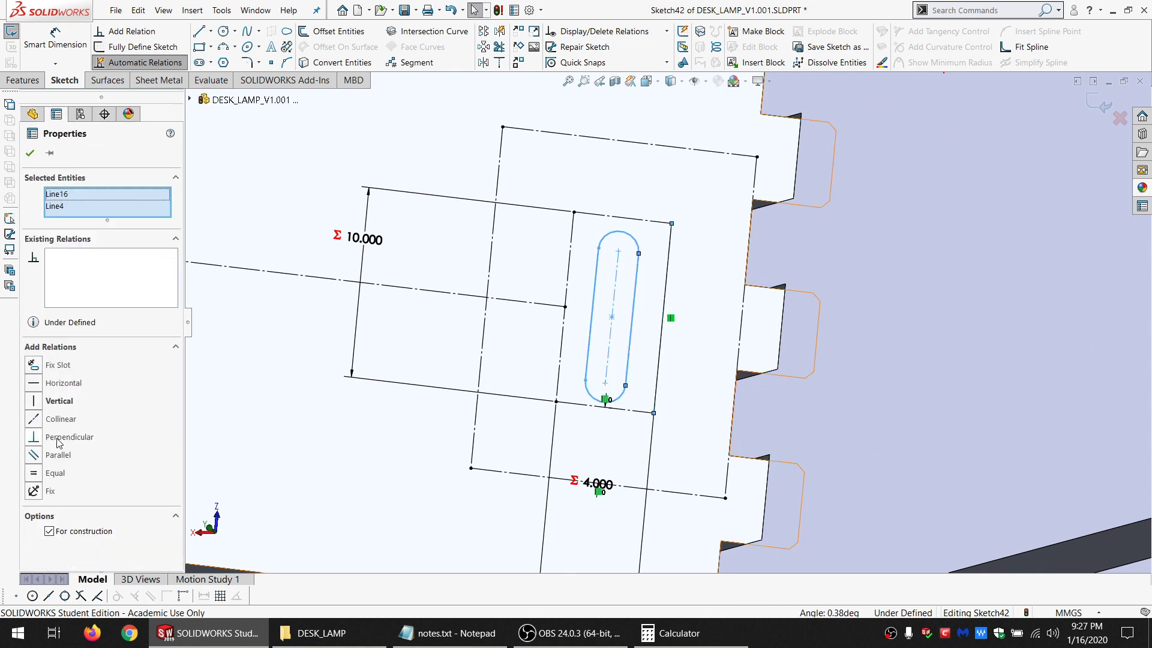
left_click(60, 418)
Make the slot's upper and lower end arcs tangent to the inner rectangle's upper and lower sides.
left_click(644, 220)
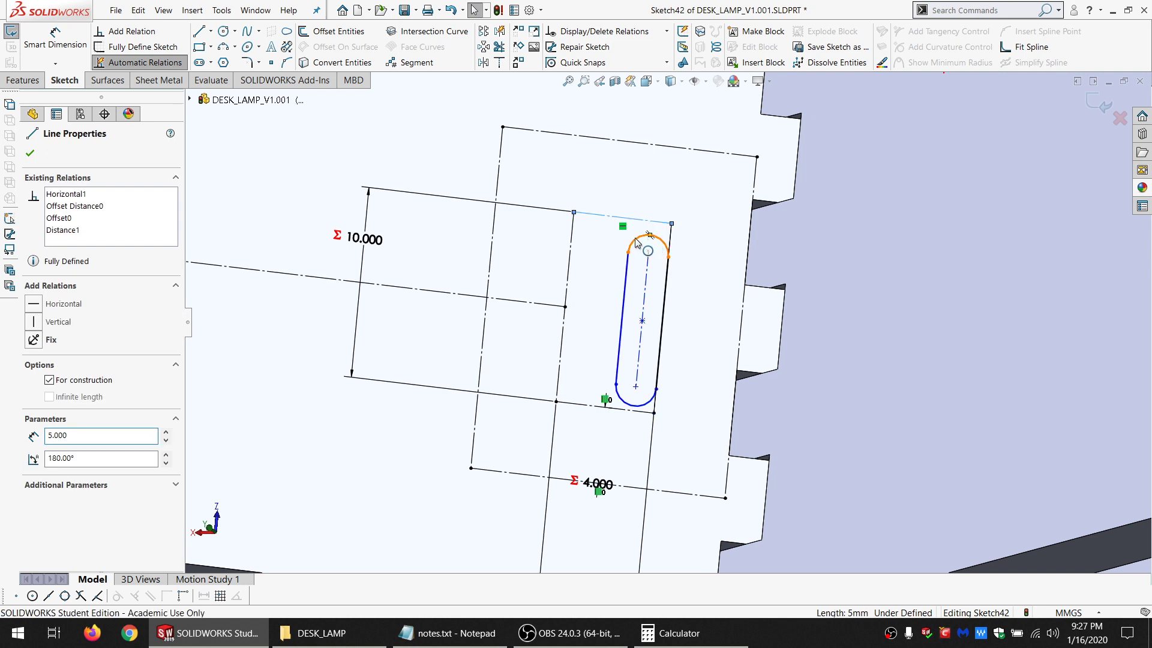
left_click(645, 235, "ctrl")
left_click(57, 384)
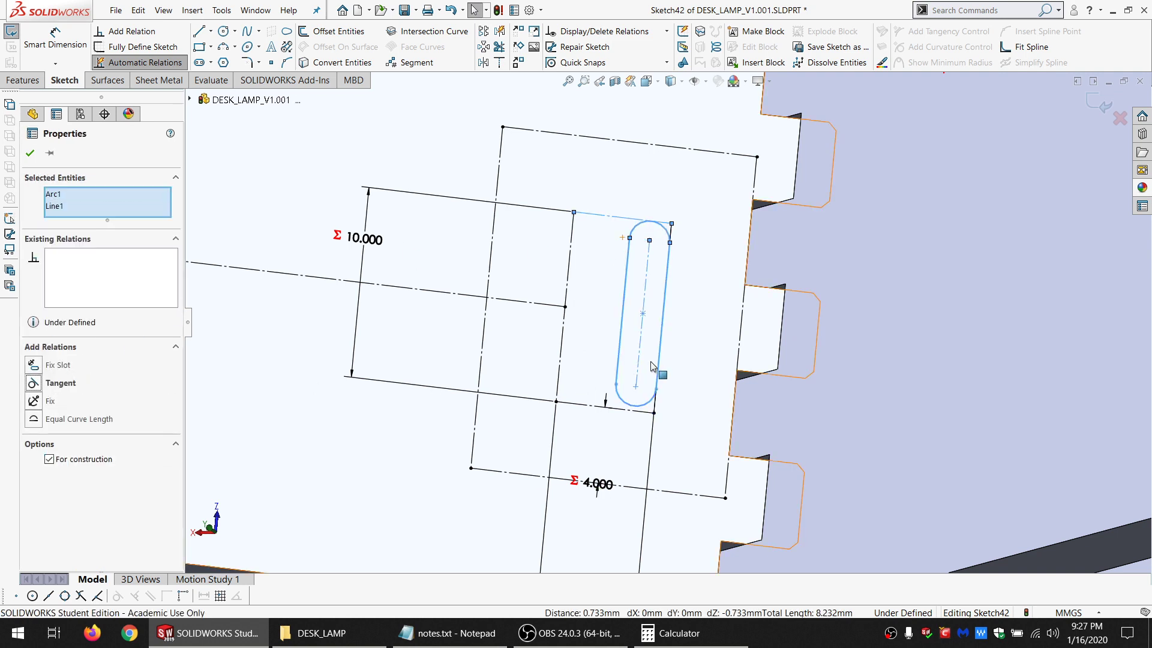
left_click(644, 411)
left_click(638, 405, "ctrl")
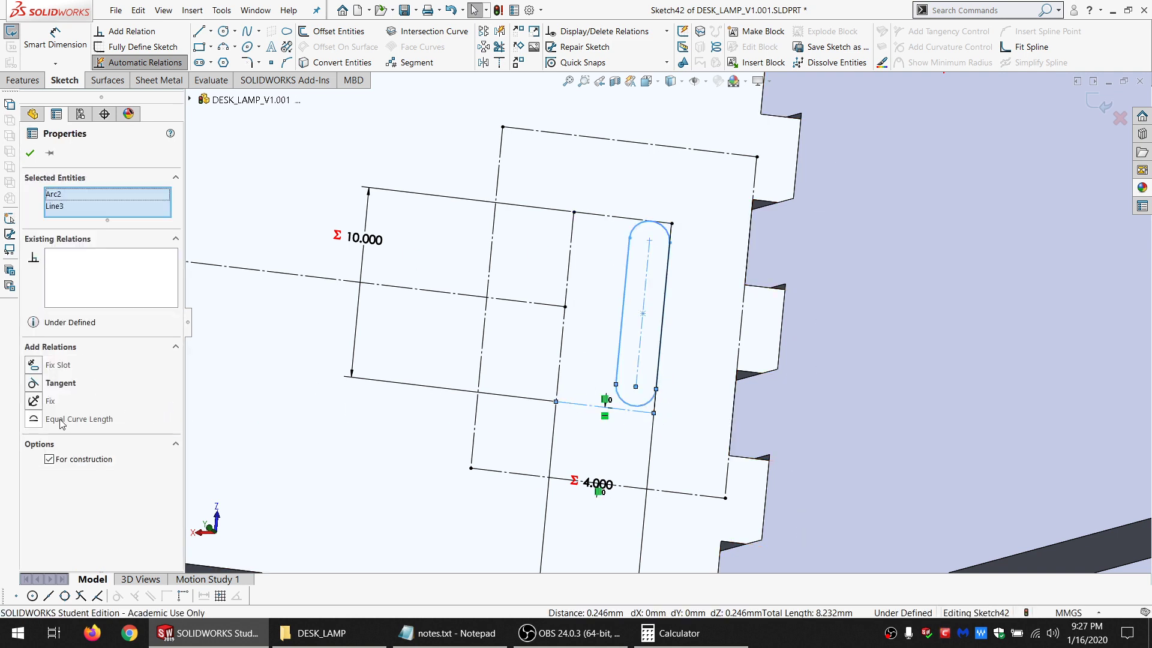
left_click(169, 382)
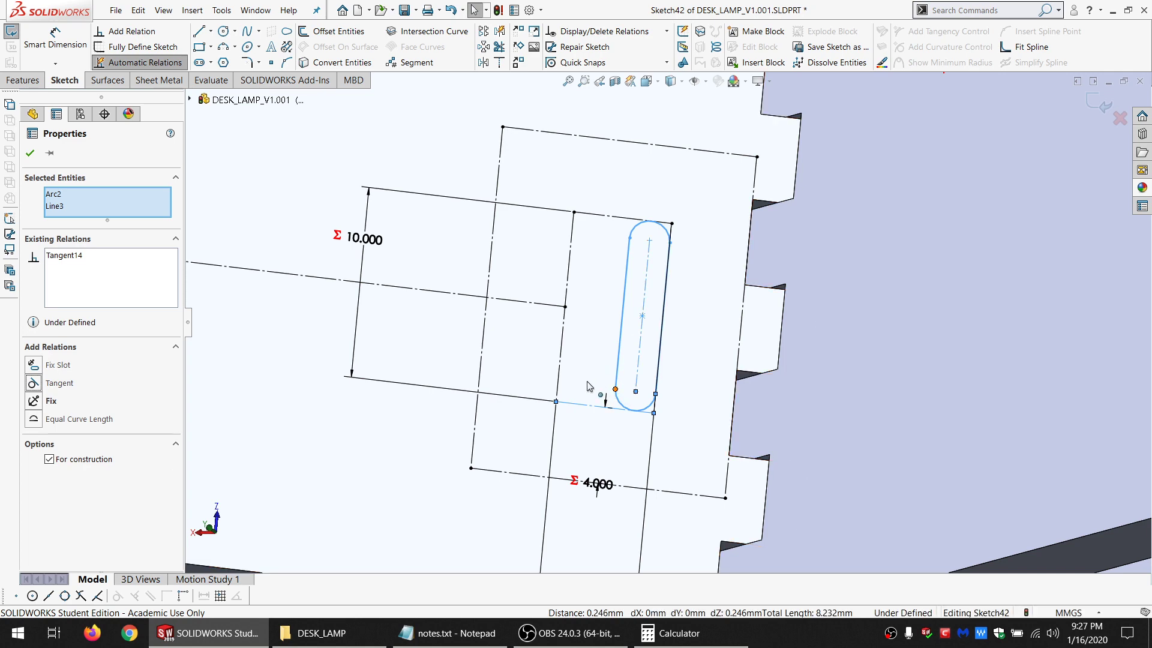
left_click(587, 385)
Make the lower endpoint of the slot's free straight side coincident with the inner rectangle's remaining long side.
left_click(559, 375)
left_click(565, 307, "ctrl")
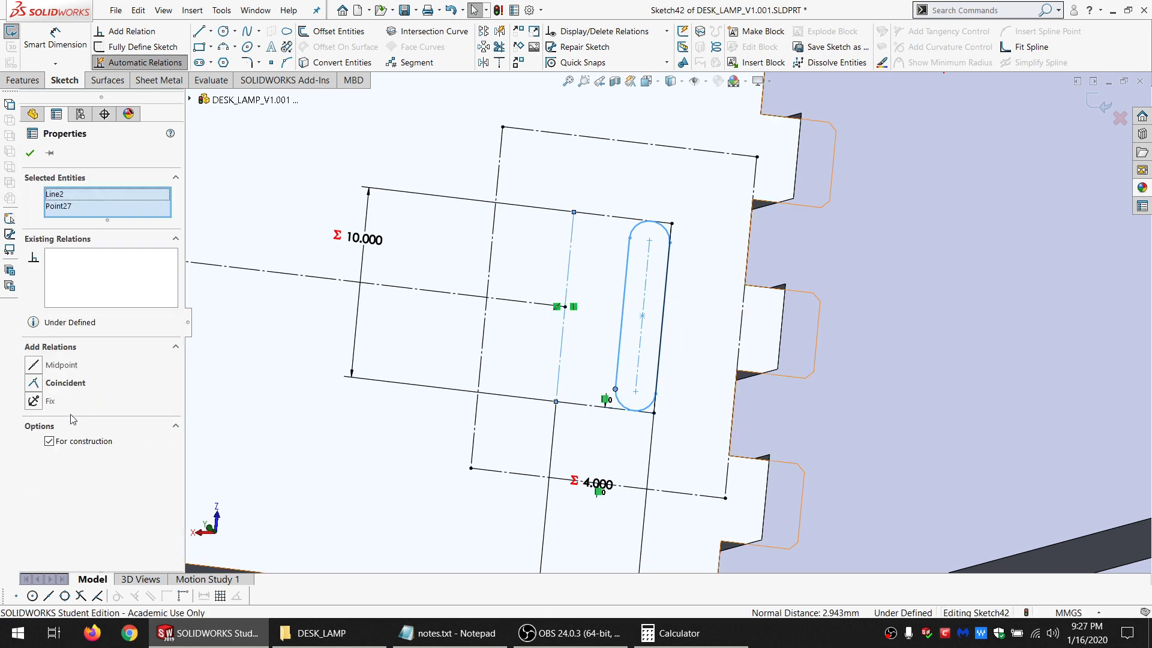
left_click(66, 382)
scroll(606, 393, "up", 6)
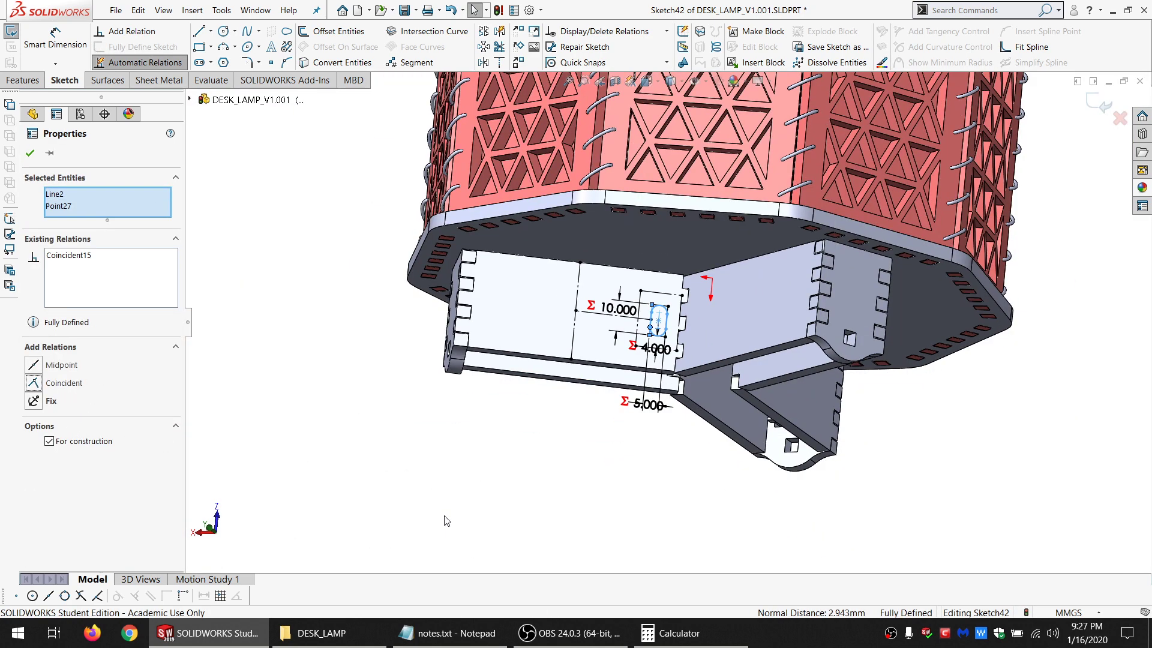
left_click(606, 393)
Cut-extrude the slot up to the side panel's opposite face, turning off automatic body selection and limiting the cut to that panel.
scroll(676, 325, "down", 6)
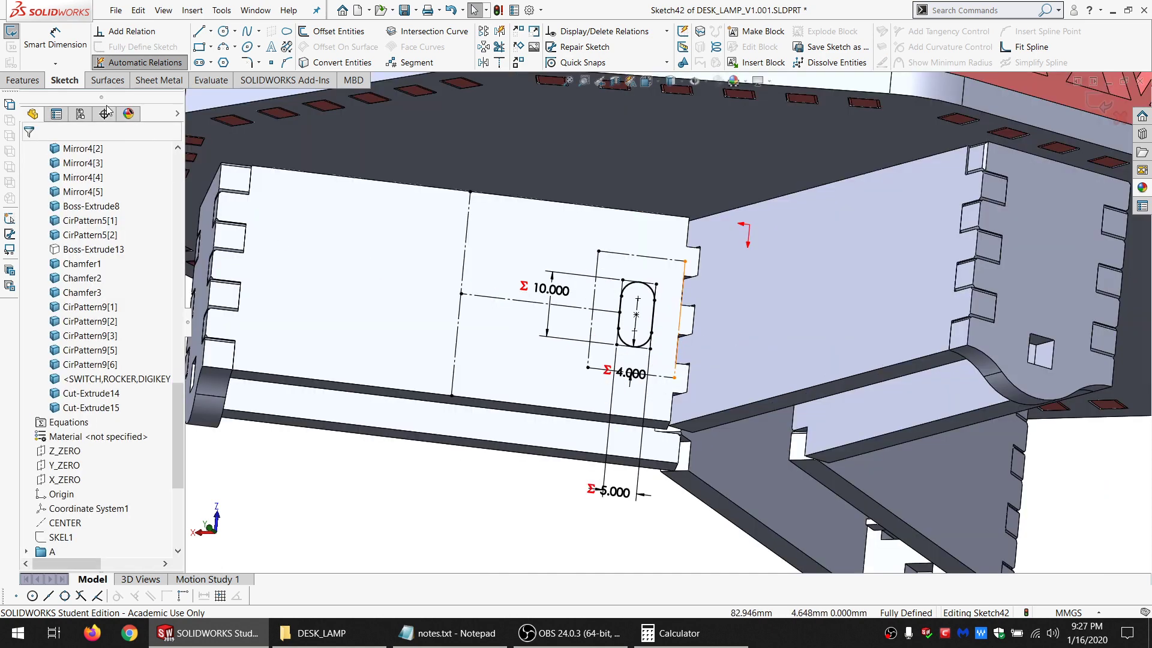
left_click(24, 80)
left_click(231, 31)
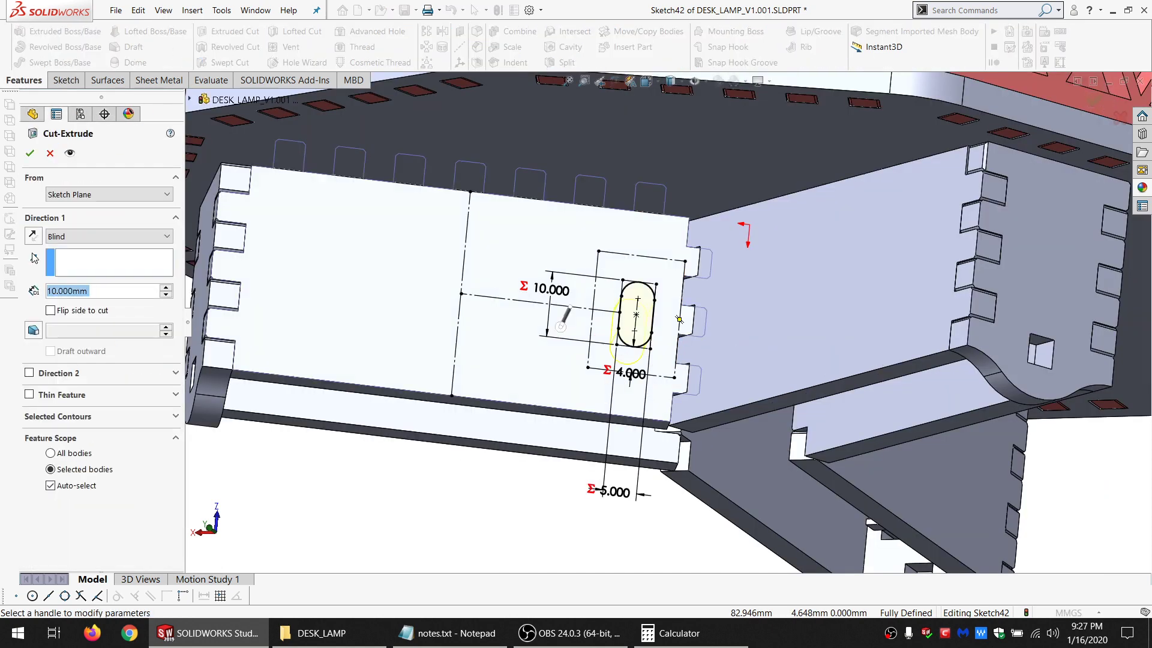
left_click(79, 234)
left_click(78, 294)
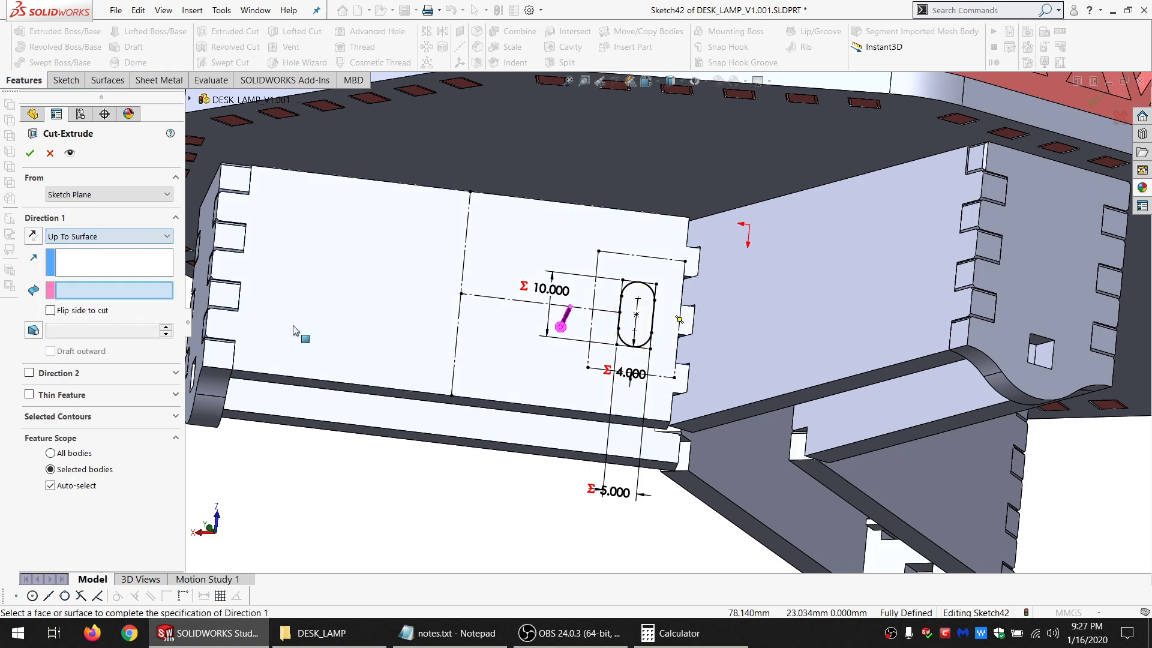
middle_click_drag(304, 329, 430, 304)
left_click(380, 325)
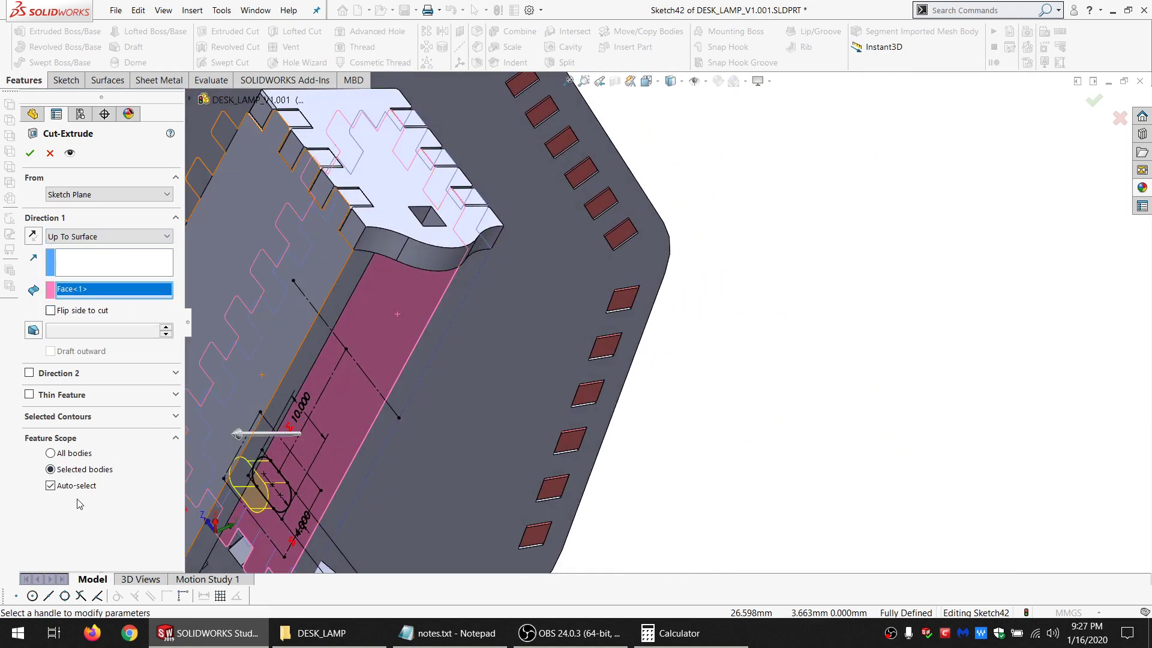
left_click(89, 490)
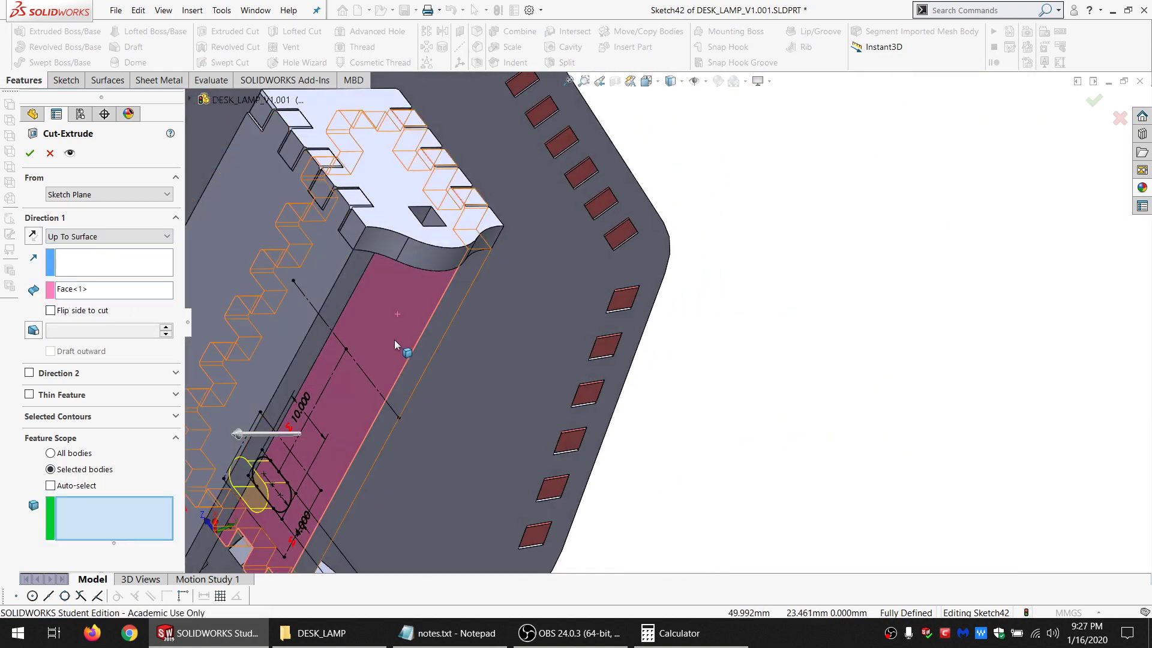
left_click(28, 155)
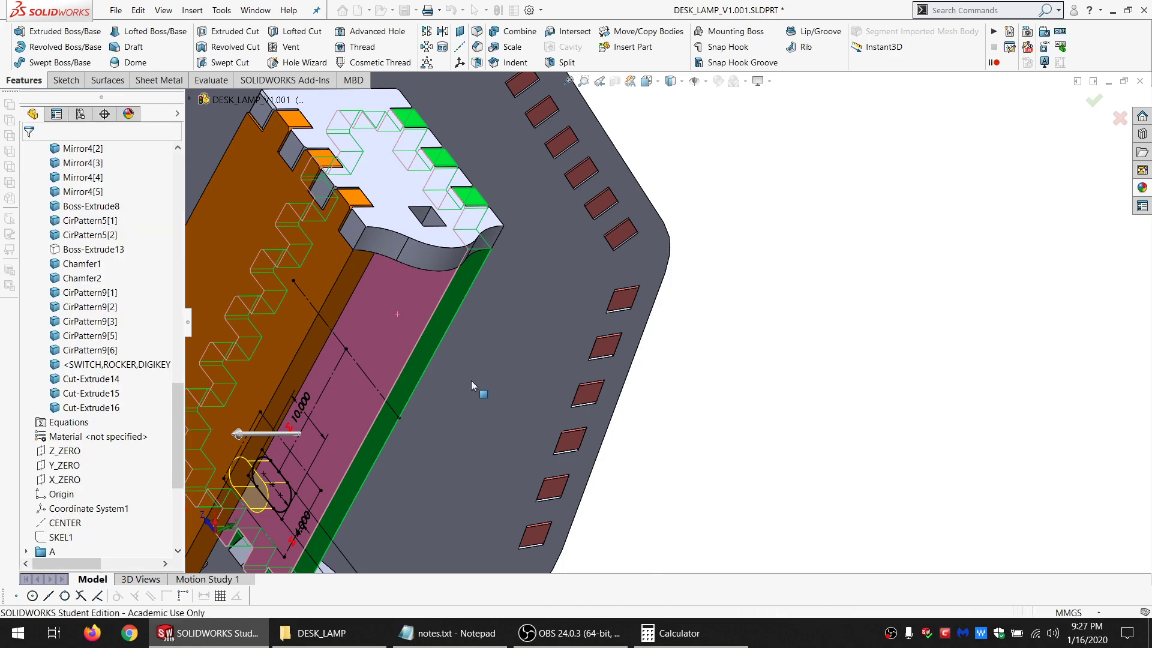
Examine the power cord slot in the leg side panel from the outside and from below.
scroll(472, 381, "up", 3)
middle_click_drag(502, 398, 645, 334)
scroll(636, 303, "down", 3)
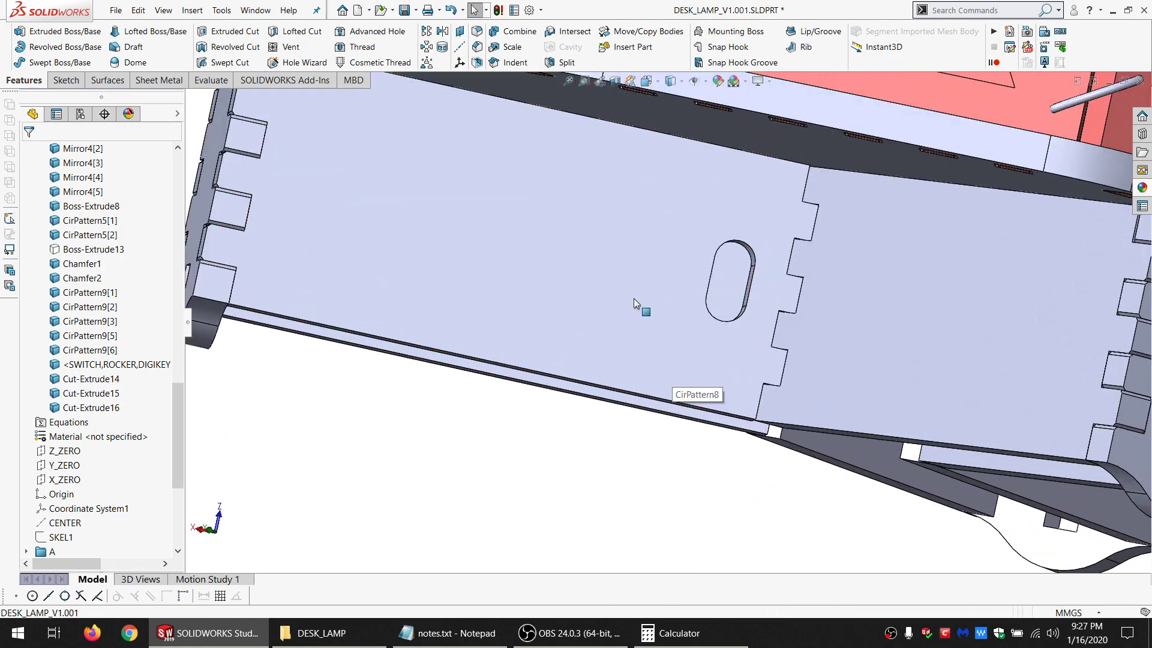
mouse_move(676, 358)
middle_mouse_down()
mouse_move(714, 355)
mouse_move(679, 257)
middle_mouse_up()
scroll(713, 355, "up", 4)
scroll(713, 354, "down", 4)
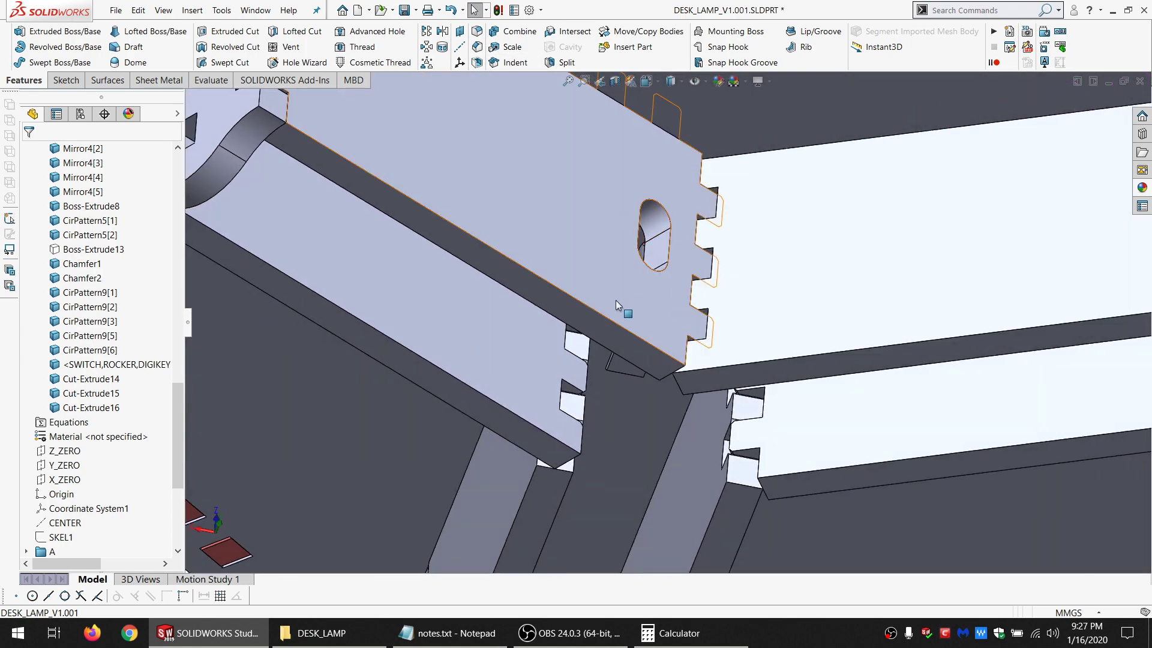
scroll(617, 302, "up", 5)
scroll(645, 360, "down", 4)
middle_click_drag(645, 378, 644, 294)
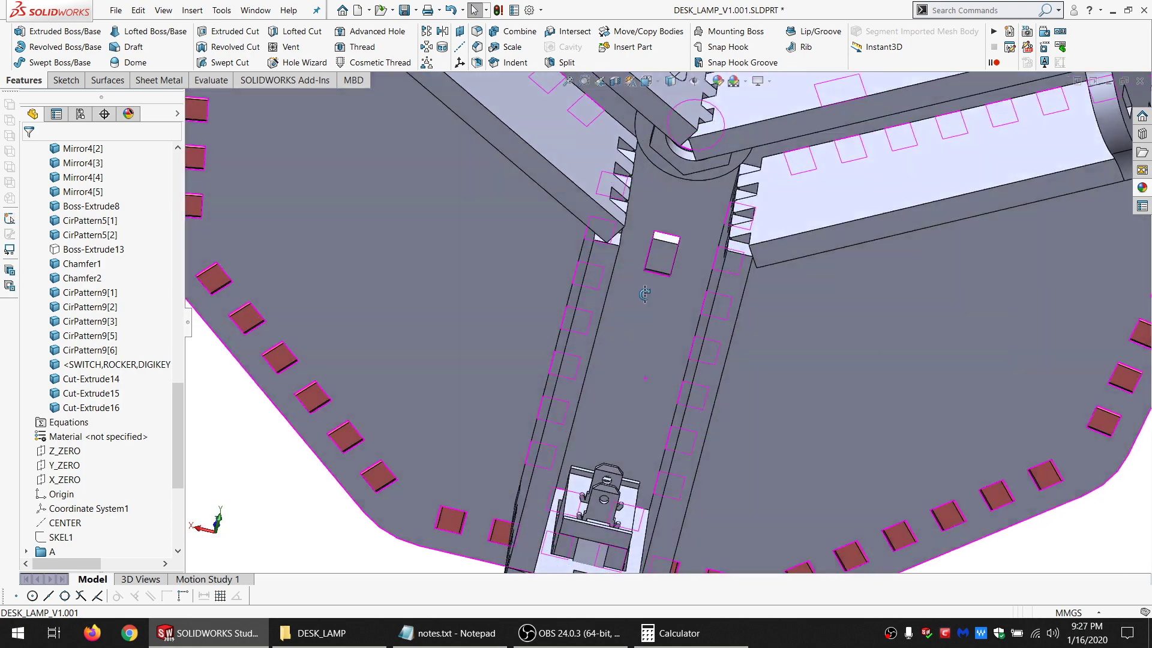
Examine the lamp's underside around the leg panels, bulb socket and cord slot, and select the base plate's bottom face.
scroll(644, 294, "up", 5)
scroll(670, 250, "down", 6)
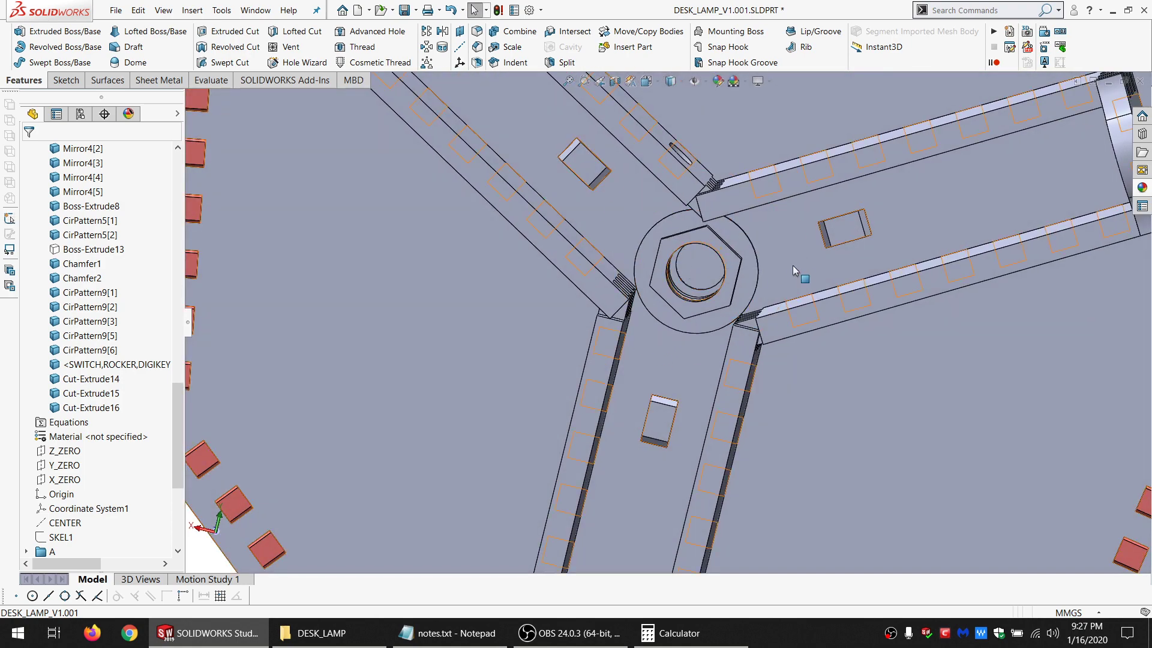
scroll(683, 287, "up", 3)
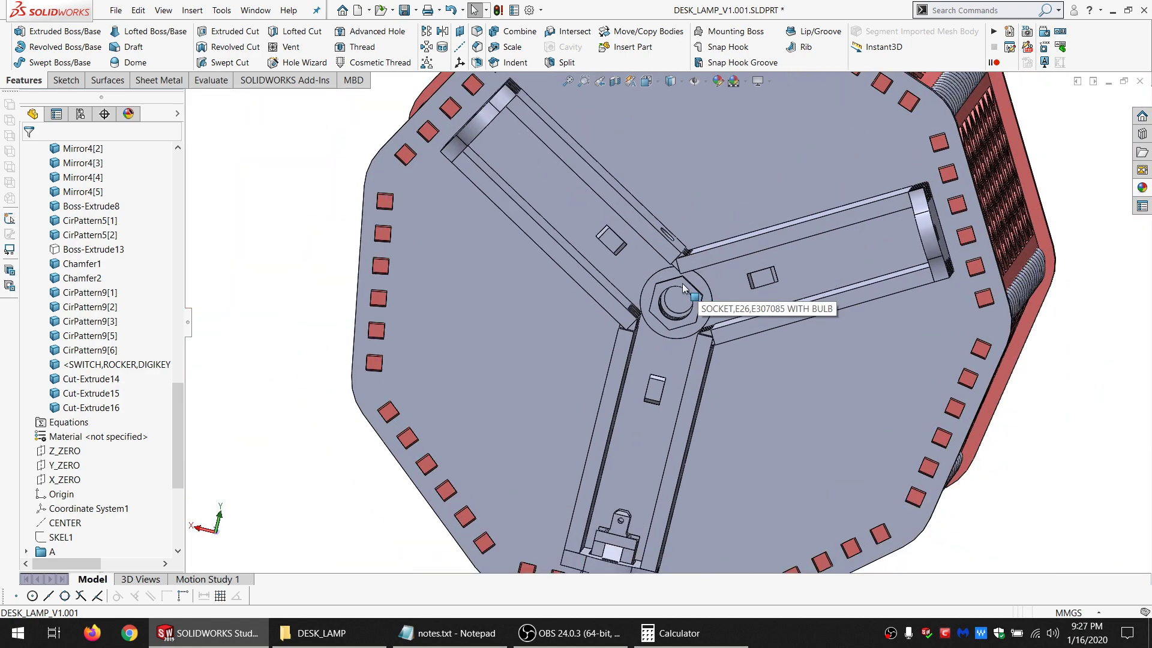
middle_click_drag(683, 286, 644, 429)
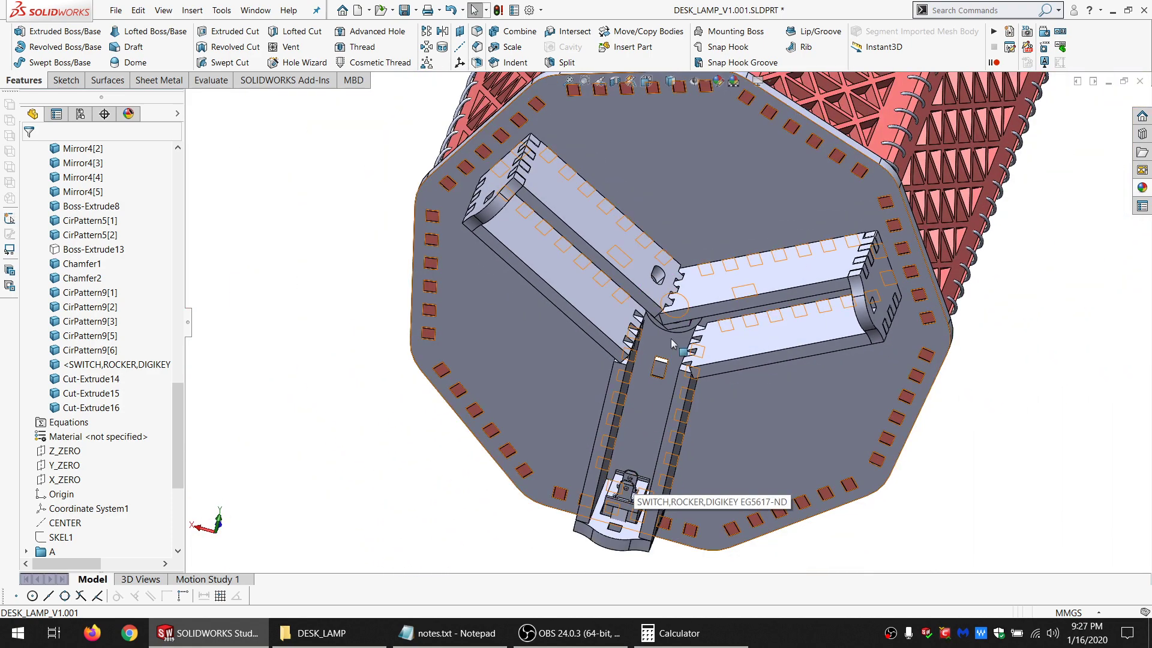
middle_click_drag(680, 206, 553, 212)
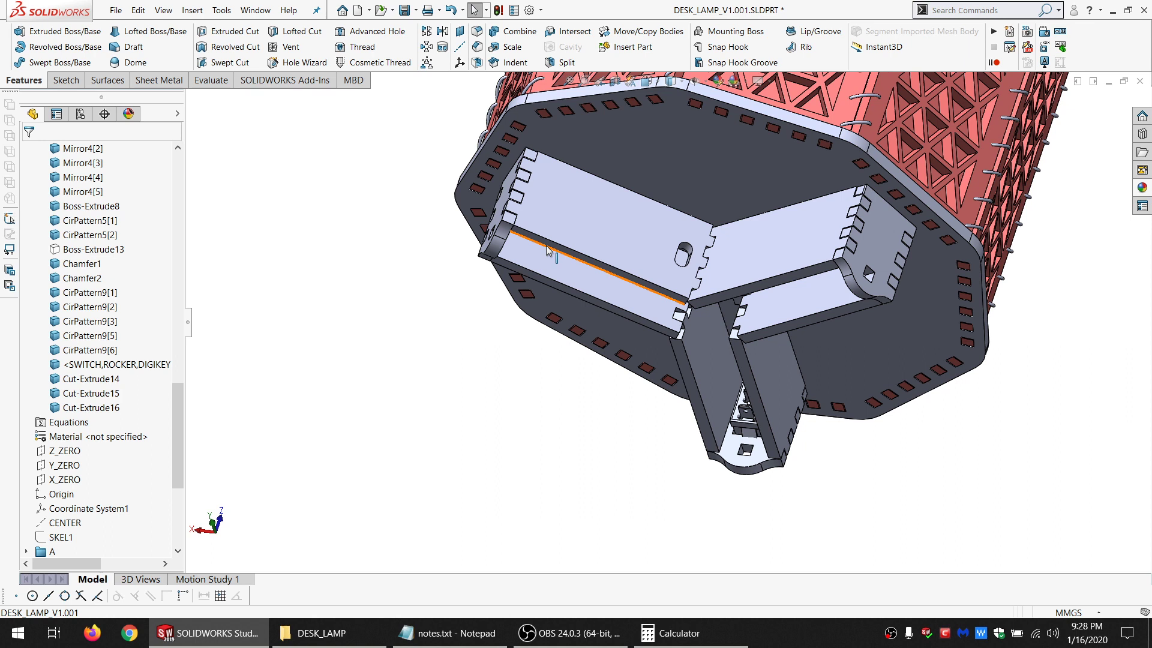
scroll(569, 241, "down", 2)
middle_click(596, 236)
middle_click_drag(596, 236, 622, 115)
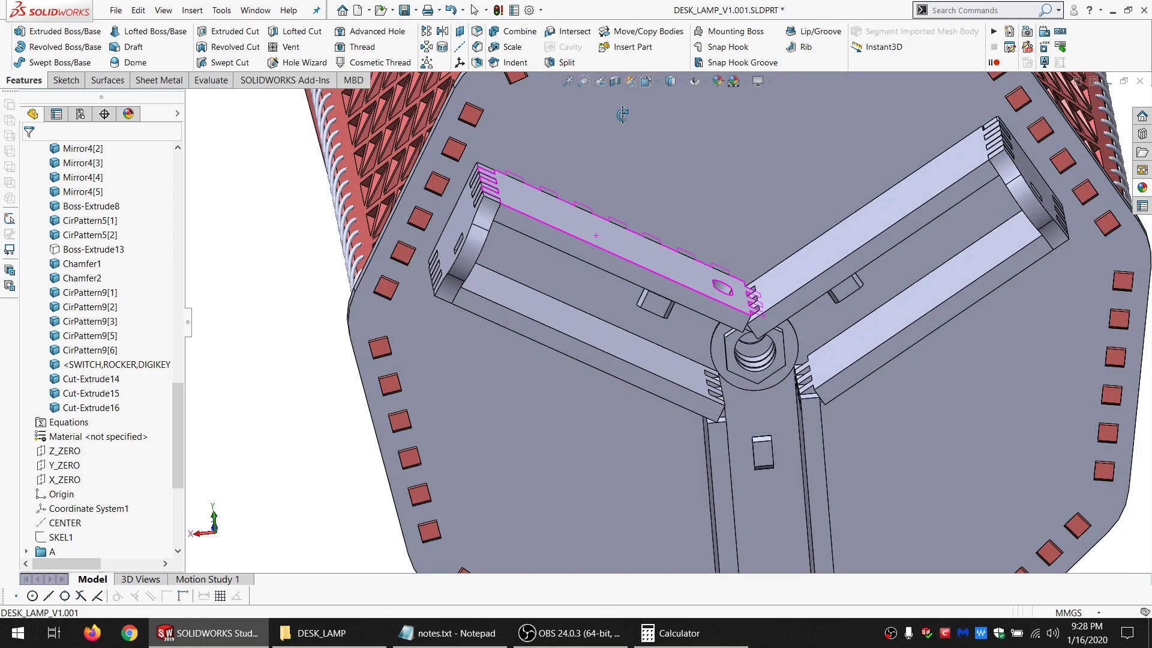
middle_click_drag(642, 222, 642, 390)
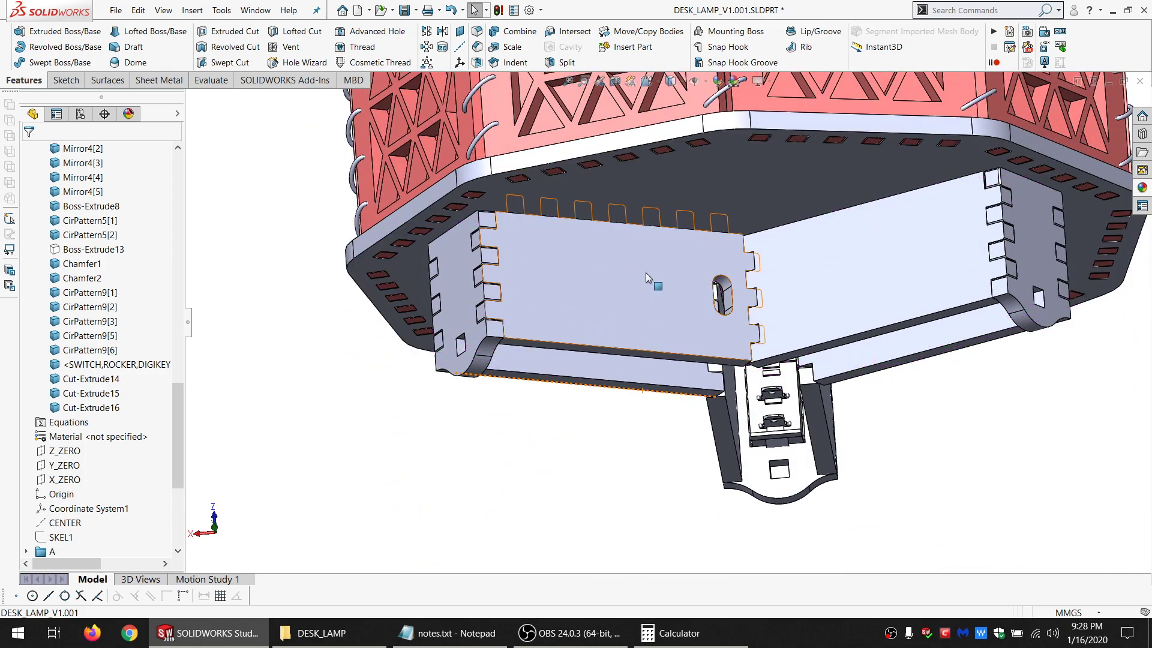
left_click(646, 277)
left_click(643, 177)
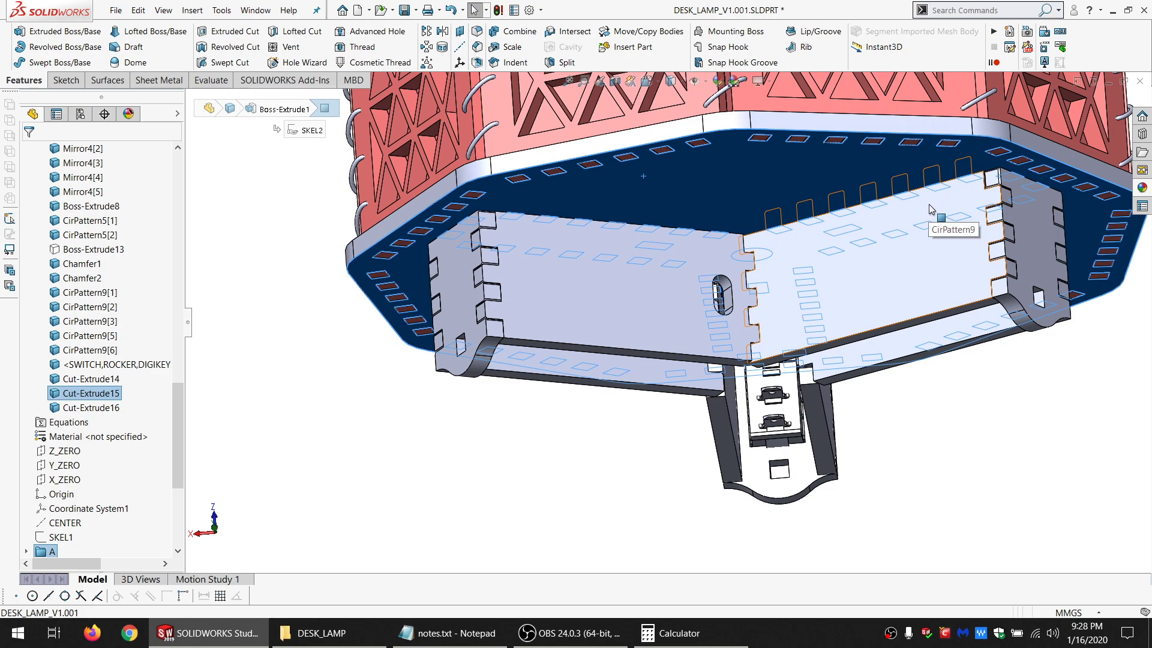
Examine the base plate's underside with its three legs and central bulb socket, and clear the face selection.
scroll(886, 270, "up", 1)
middle_click_drag(831, 313, 809, 210)
scroll(783, 396, "up", 1)
scroll(780, 402, "down", 2)
middle_click_drag(783, 372, 717, 347)
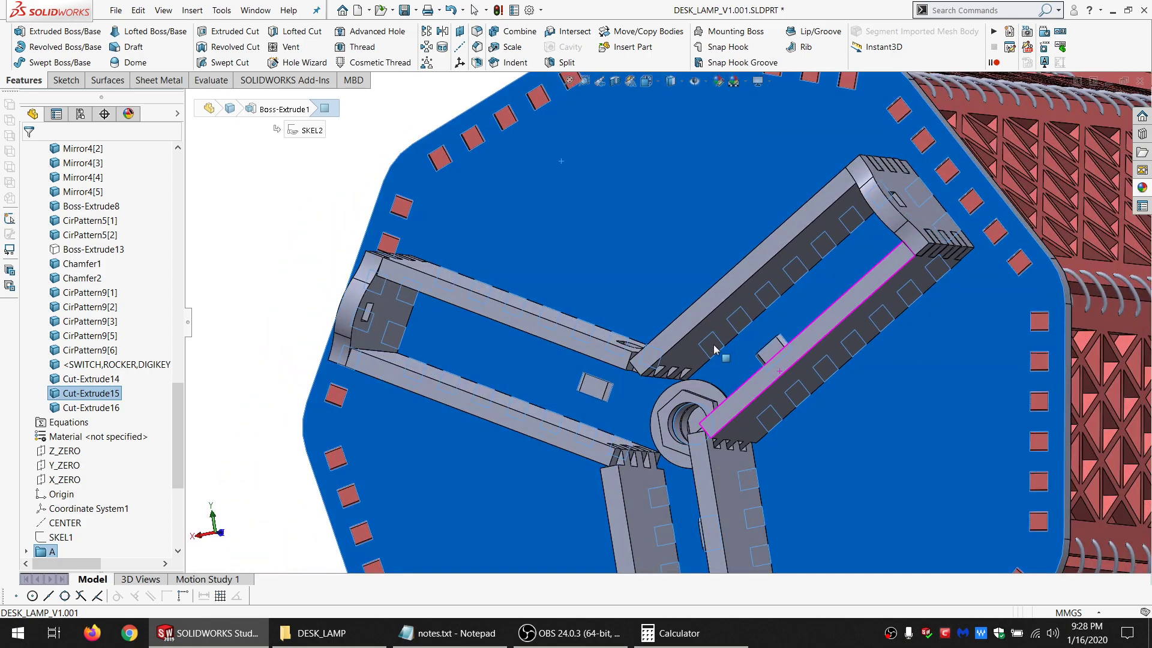
scroll(705, 353, "up", 3)
left_click(327, 354)
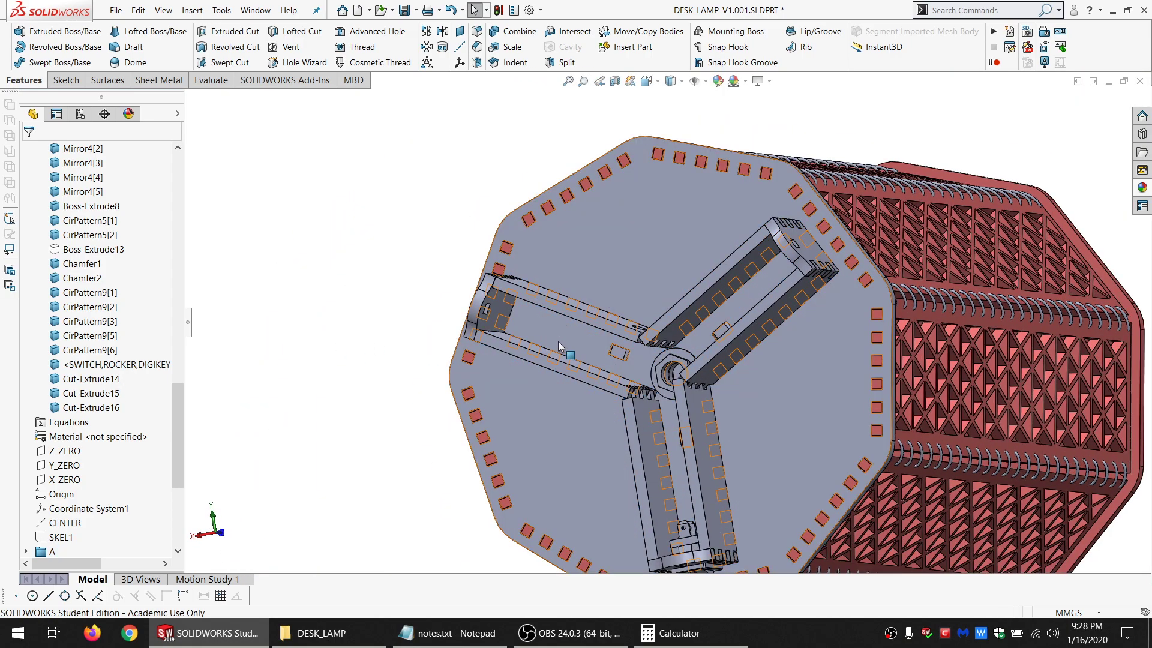
middle_click_drag(558, 347, 596, 234)
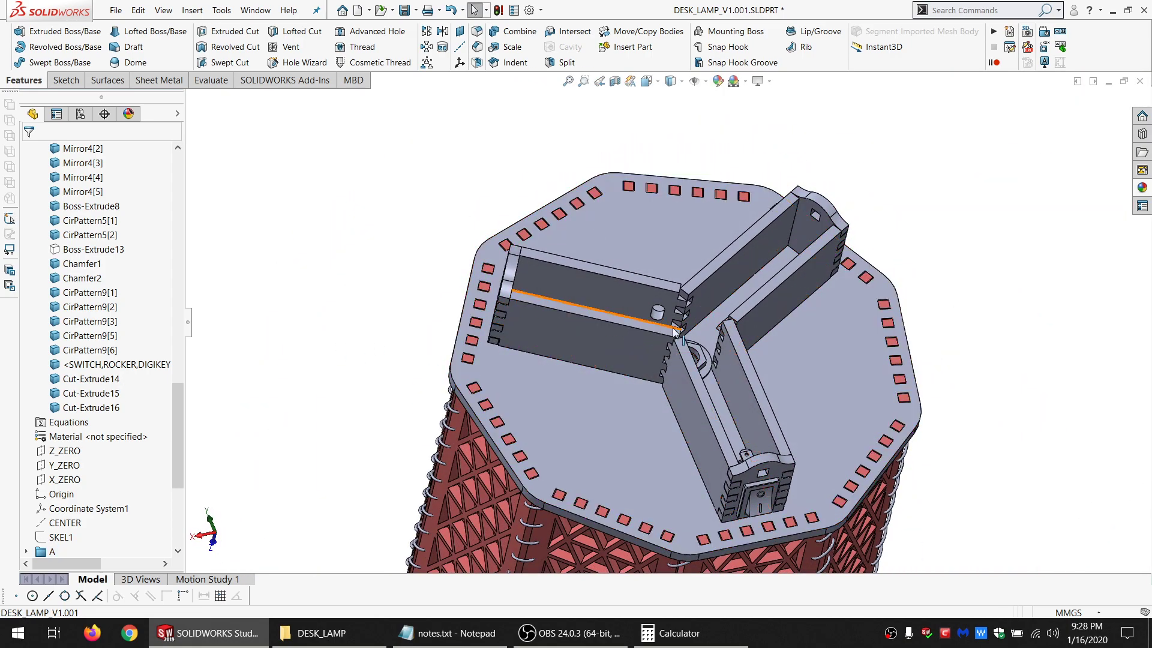
Examine the power cord slot in the leg side panel and the rectangular base plate openings between the leg panels.
scroll(673, 331, "down", 3)
middle_click_drag(690, 262, 673, 327)
scroll(671, 262, "up", 3)
scroll(672, 267, "down", 2)
scroll(673, 336, "down", 4)
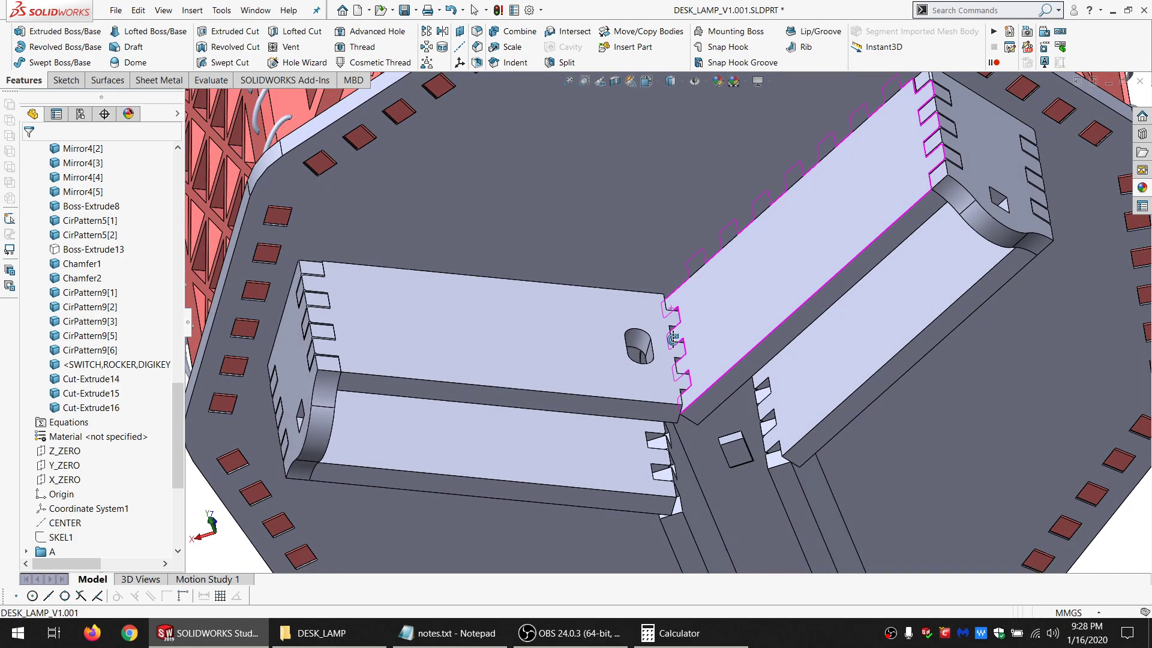
scroll(674, 257, "up", 3)
middle_click_drag(674, 258, 663, 210)
scroll(667, 289, "down", 3)
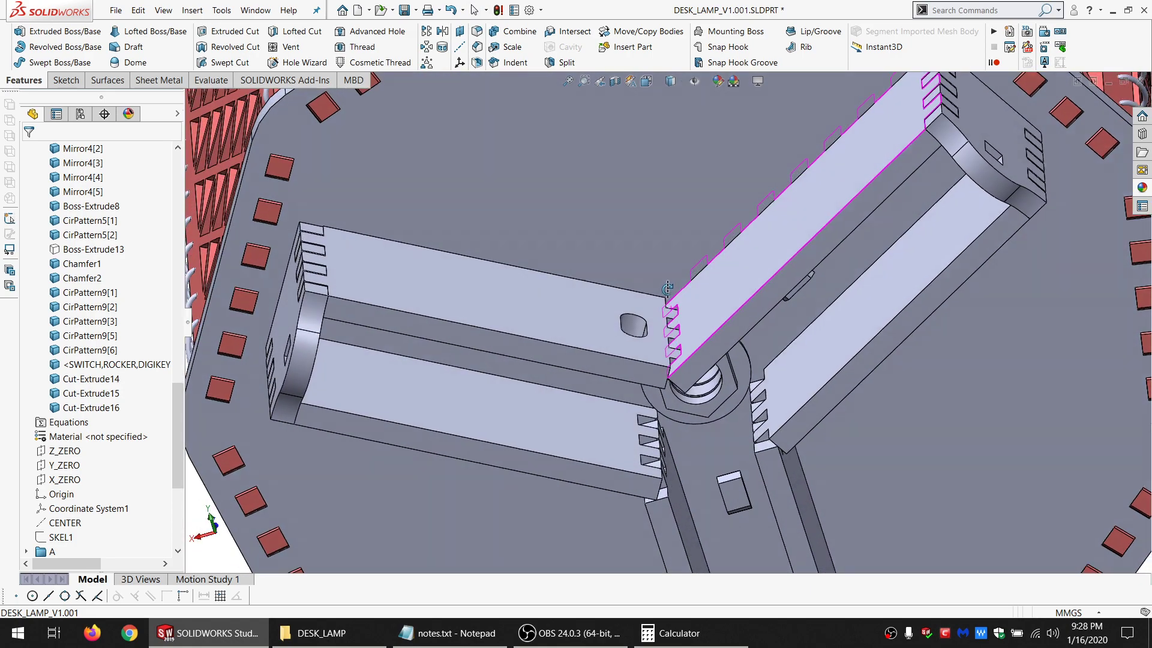
scroll(667, 289, "up", 4)
scroll(618, 366, "down", 2)
left_click(602, 349)
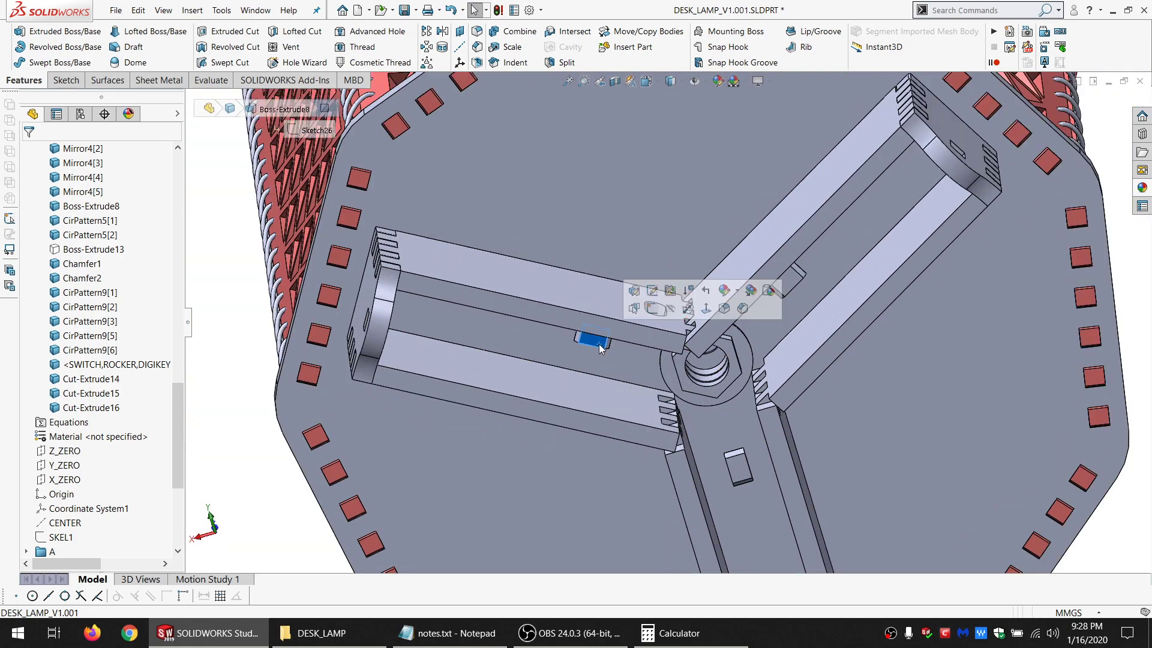
Hide the backing panel behind one of the shade's triangular lattice side panels.
scroll(606, 330, "up", 4)
middle_click_drag(649, 265, 674, 329)
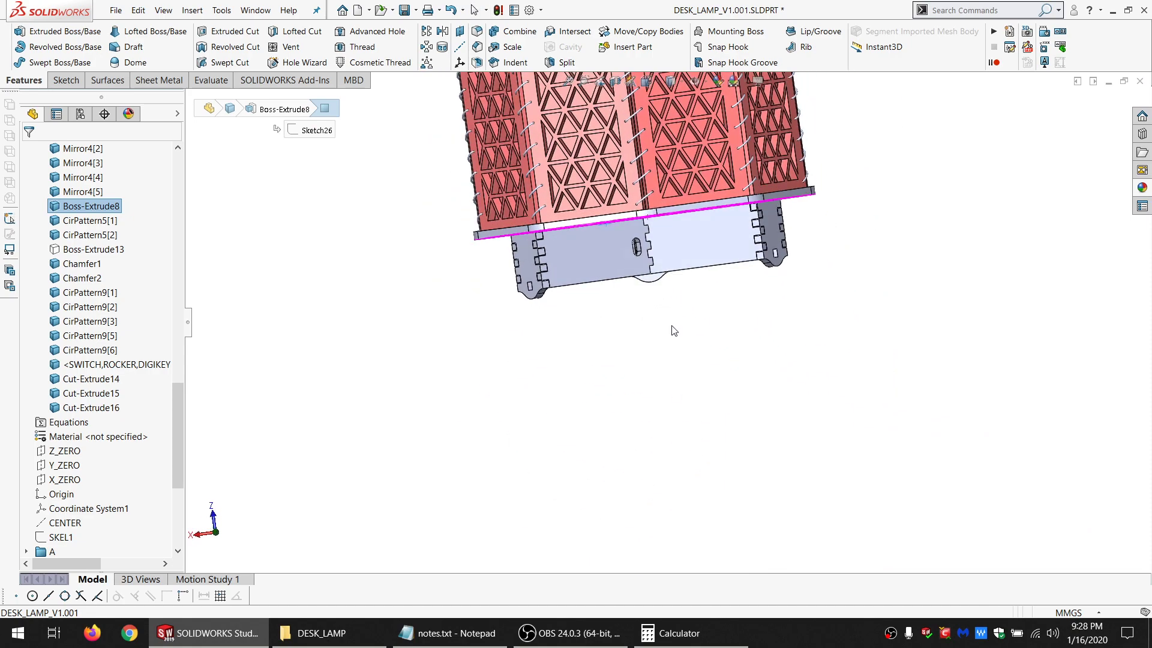
scroll(663, 164, "up", 3)
scroll(609, 311, "down", 6)
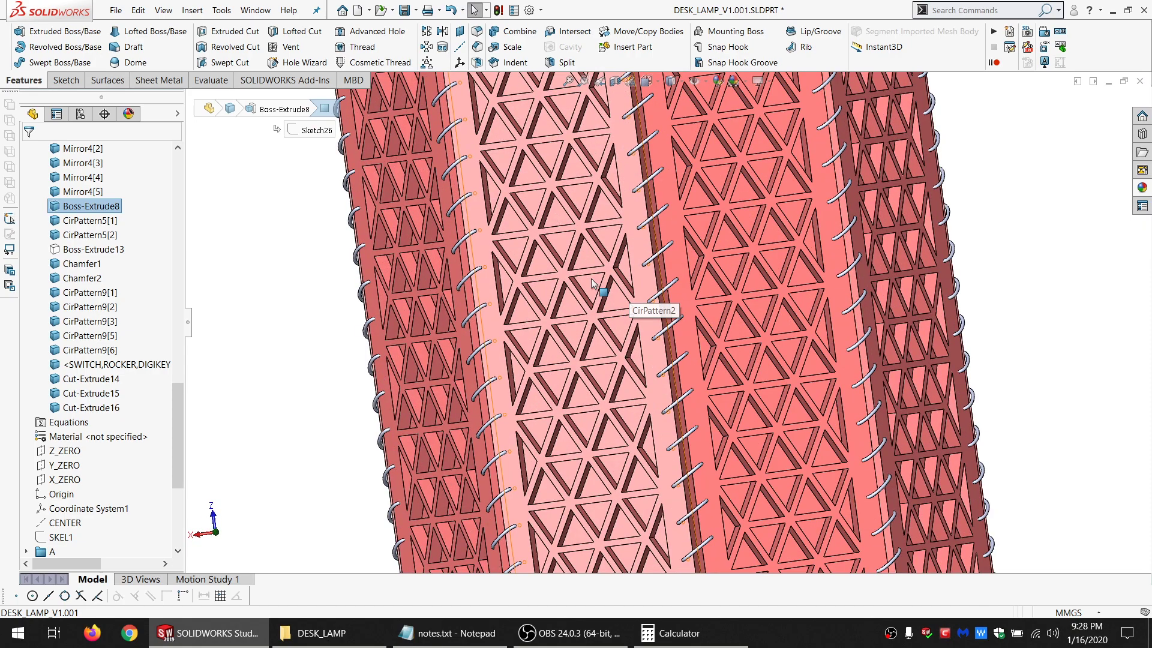
left_click(596, 288)
key("Tab")
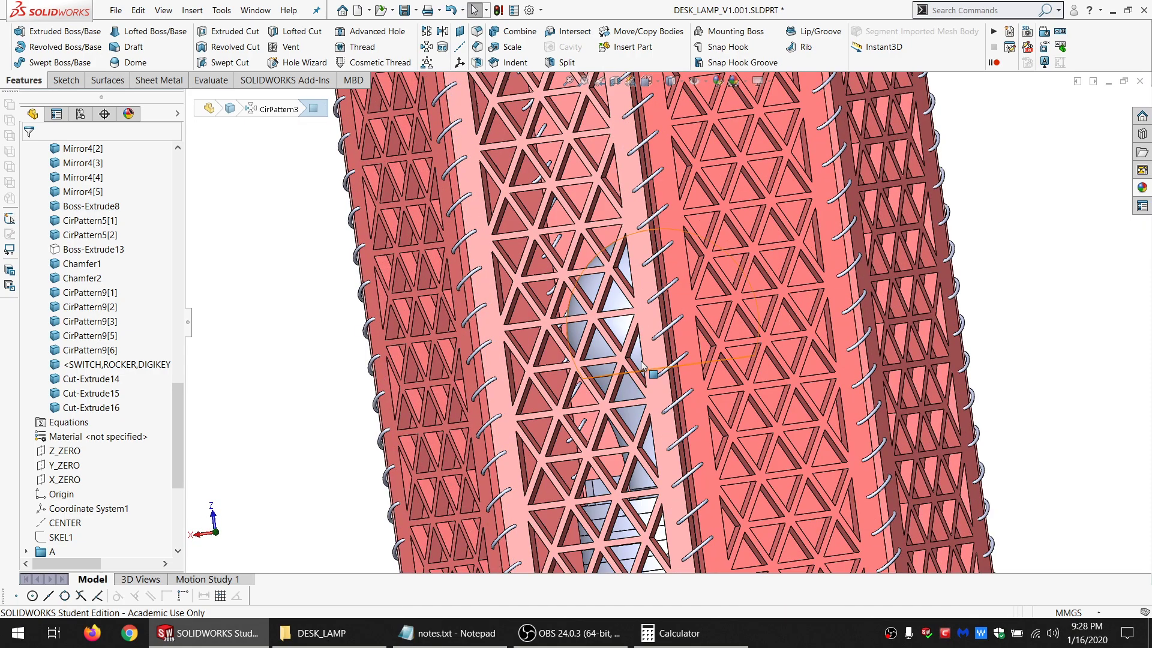
Examine the bulb and socket through the opened lattice panel, together with the base plate and legs below.
scroll(635, 444, "up", 3)
middle_click_drag(636, 445, 663, 450)
scroll(672, 426, "up", 2)
scroll(684, 416, "down", 1)
middle_click_drag(675, 393, 648, 339)
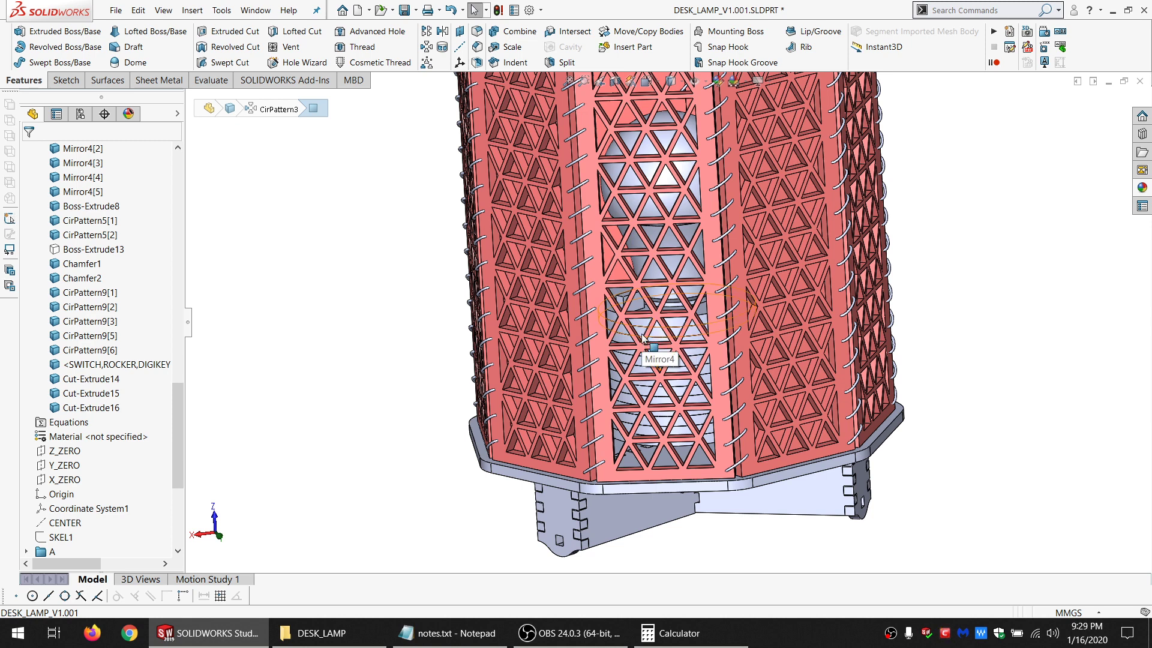
middle_click_drag(654, 445, 652, 393)
scroll(652, 393, "up", 5)
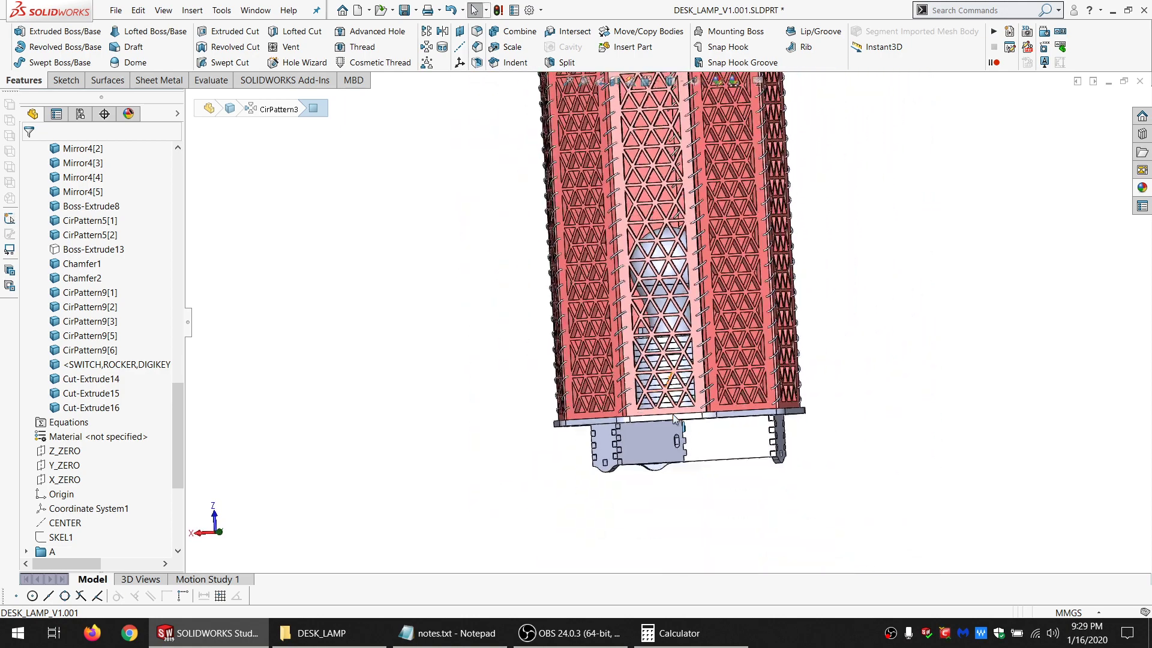
scroll(677, 204, "down", 2)
middle_click_drag(684, 222, 677, 285)
scroll(649, 503, "down", 4)
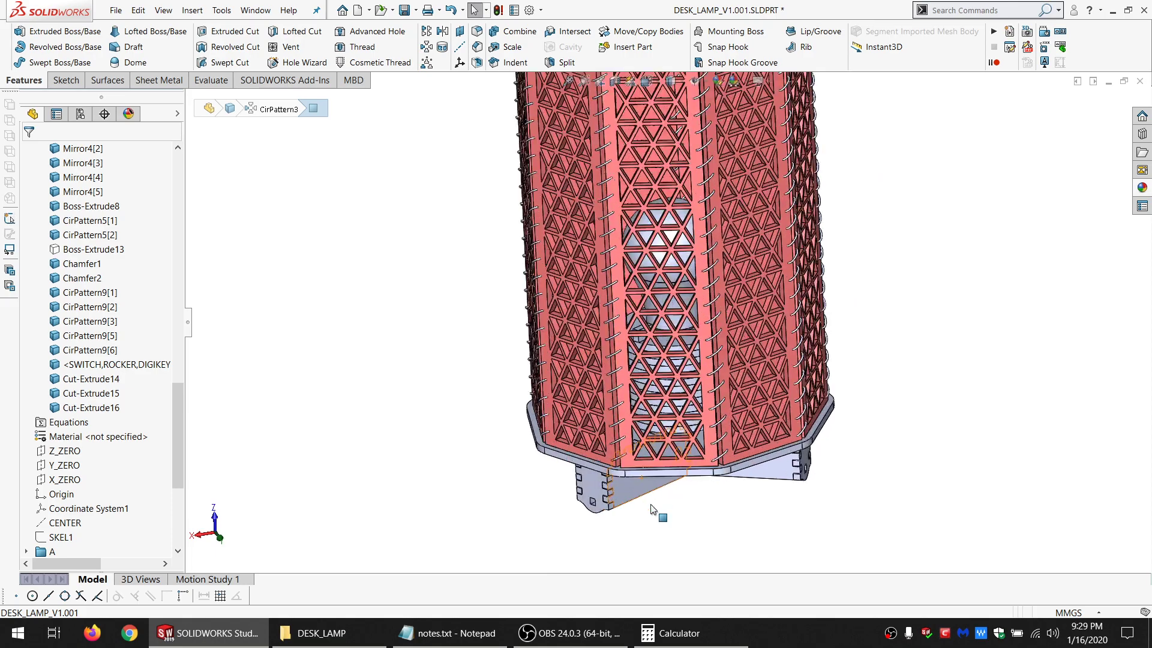
middle_click_drag(629, 431, 648, 354)
scroll(648, 354, "up", 3)
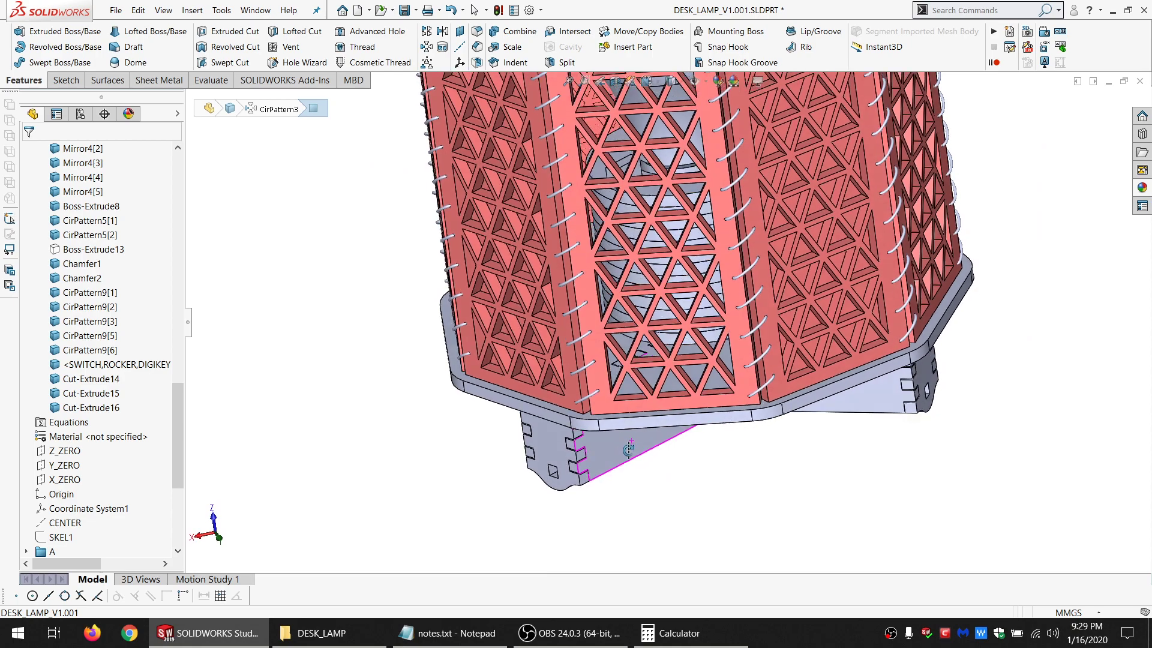
scroll(643, 428, "up", 3)
scroll(663, 324, "up", 1)
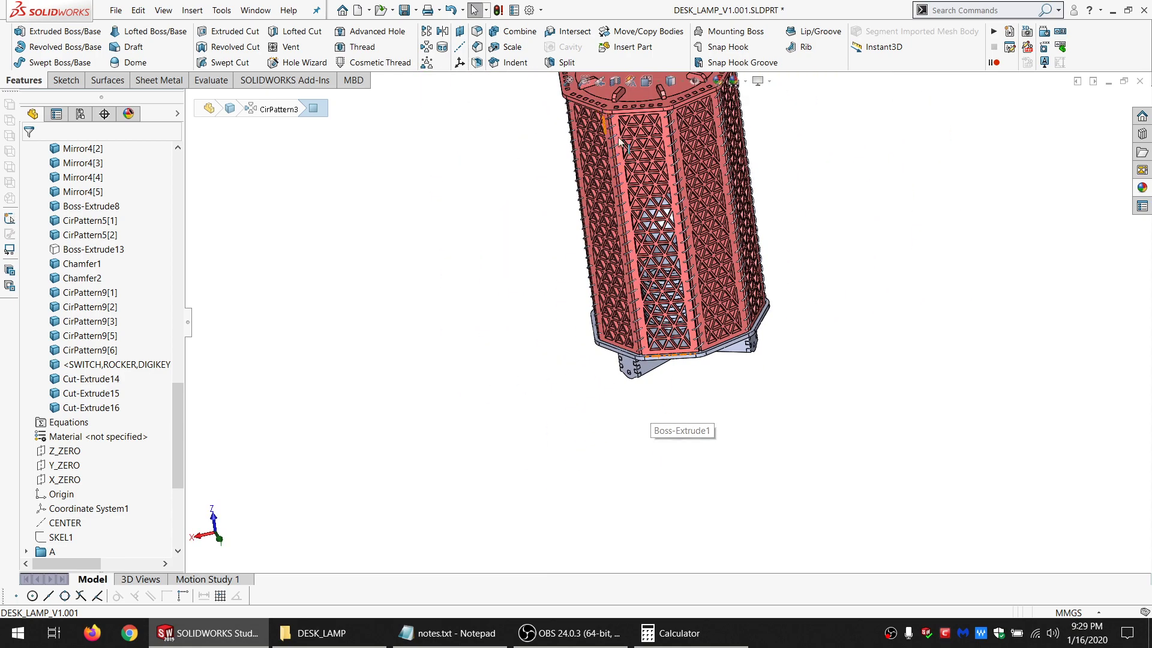
Examine the shade's top plate, its raised tabs and slots, and the rings joining the lattice panels.
scroll(648, 144, "down", 3)
scroll(660, 182, "up", 1)
scroll(736, 210, "down", 3)
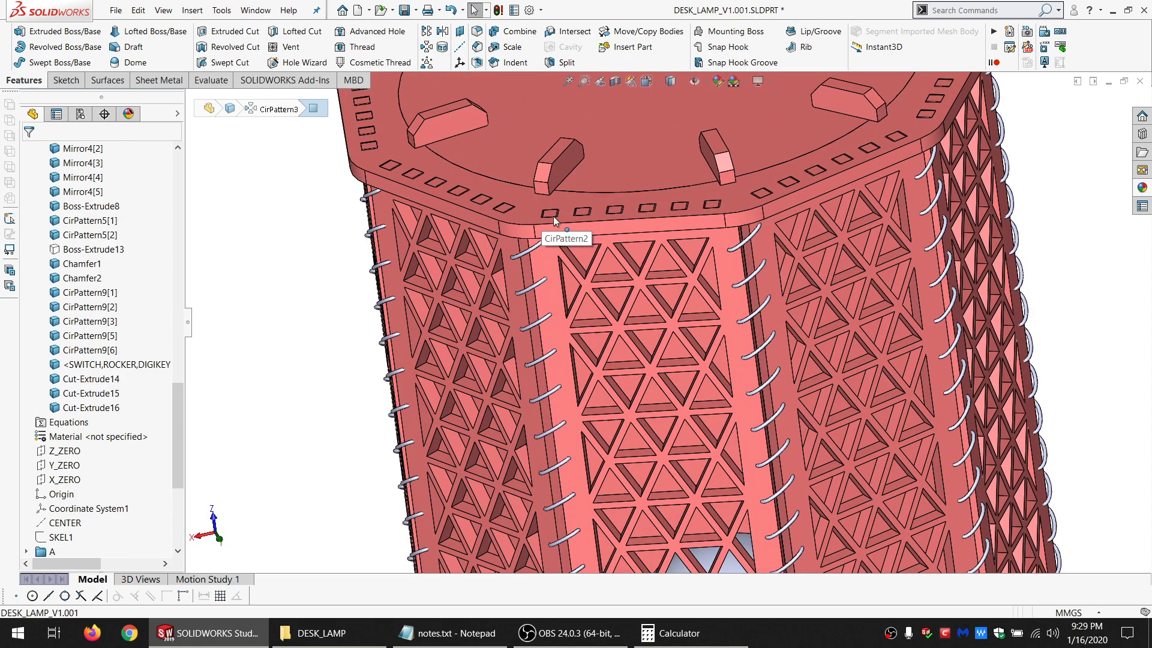
scroll(697, 212, "up", 3)
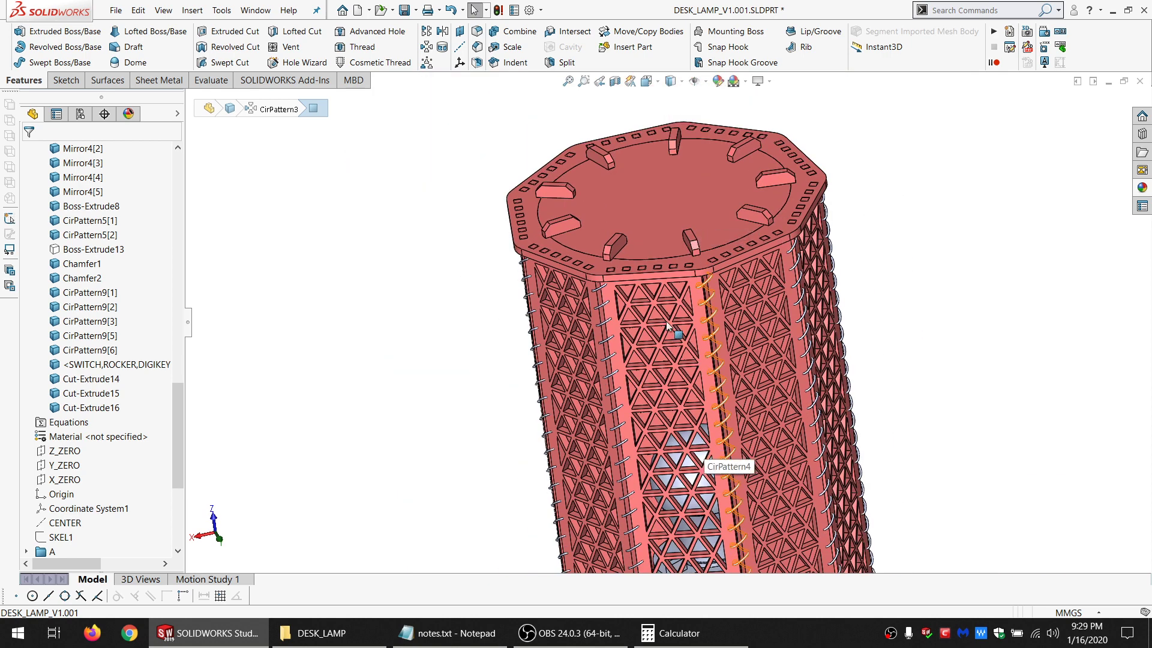
scroll(660, 280, "down", 3)
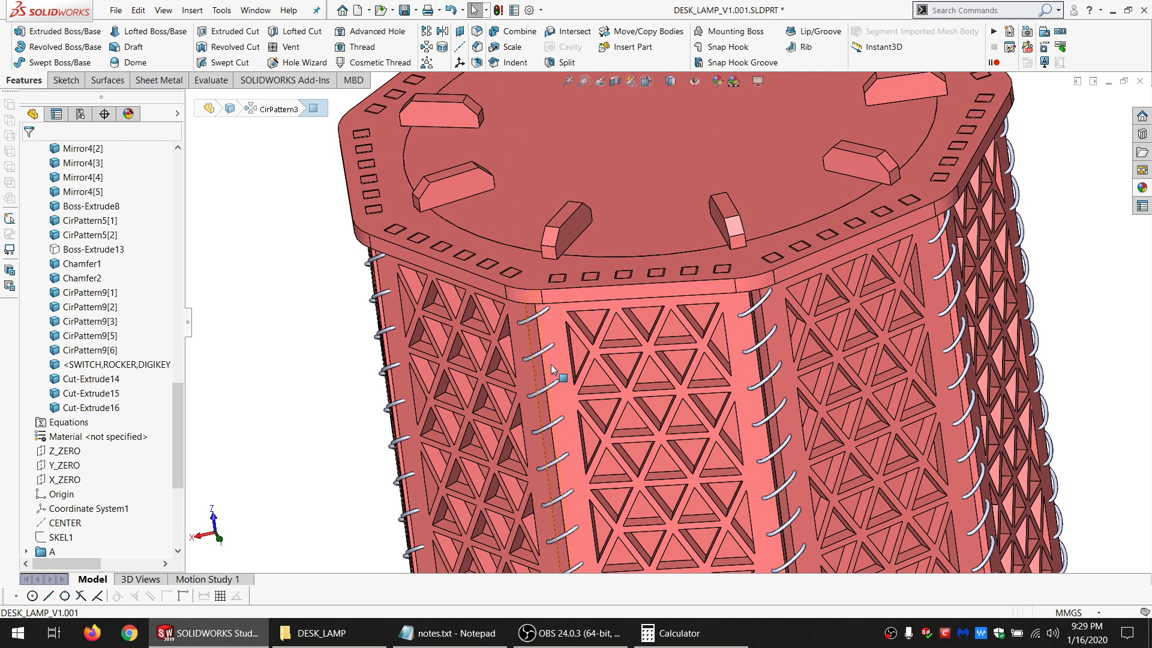
scroll(627, 366, "up", 3)
scroll(623, 333, "up", 1)
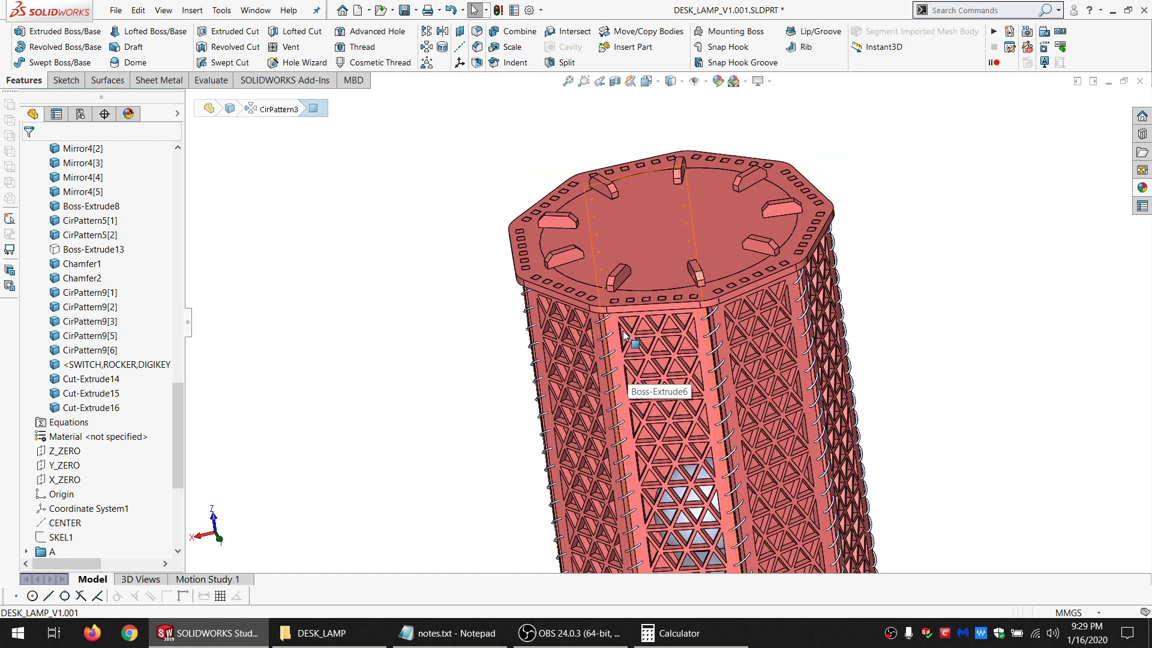
scroll(628, 325, "down", 5)
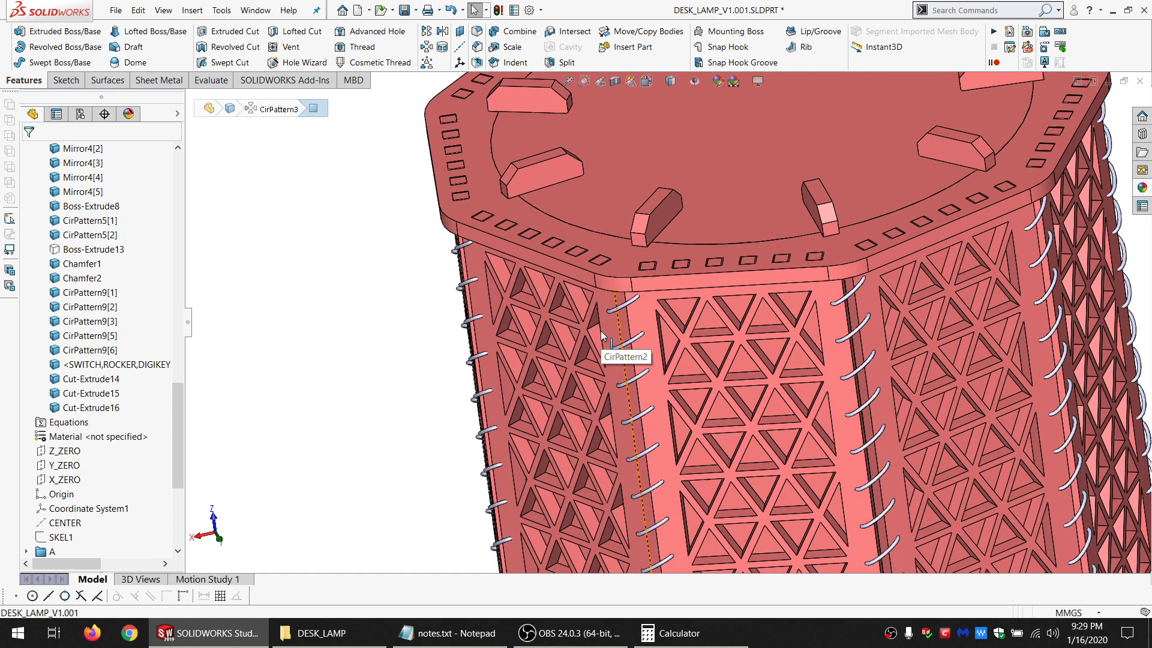
scroll(636, 306, "down", 2)
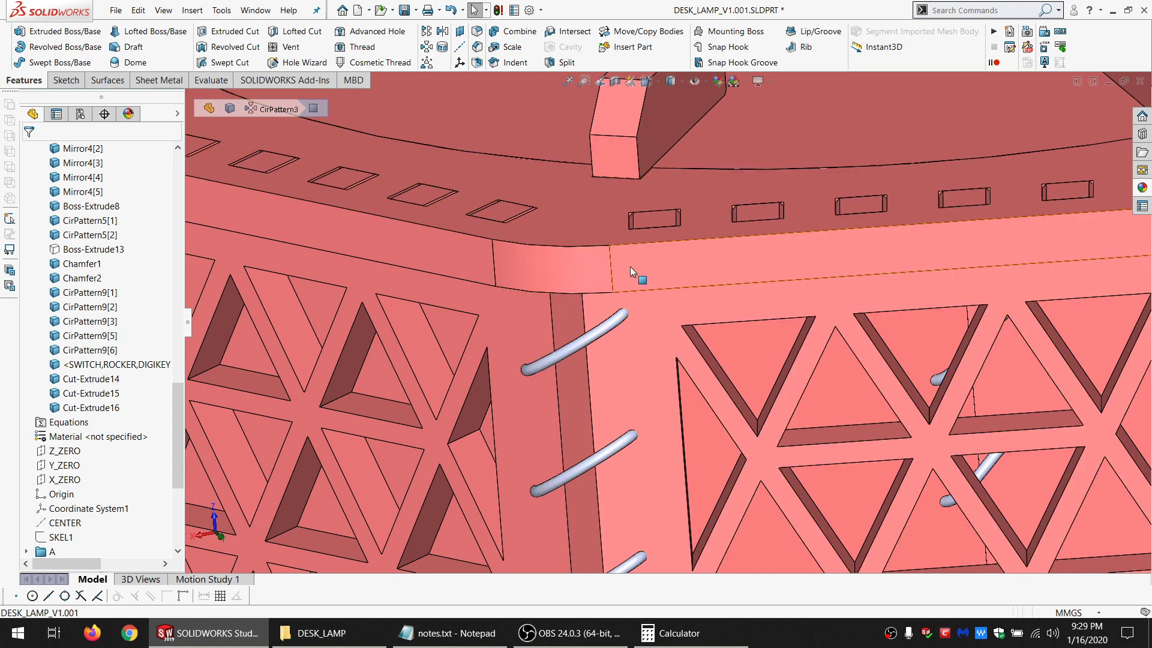
scroll(610, 288, "up", 5)
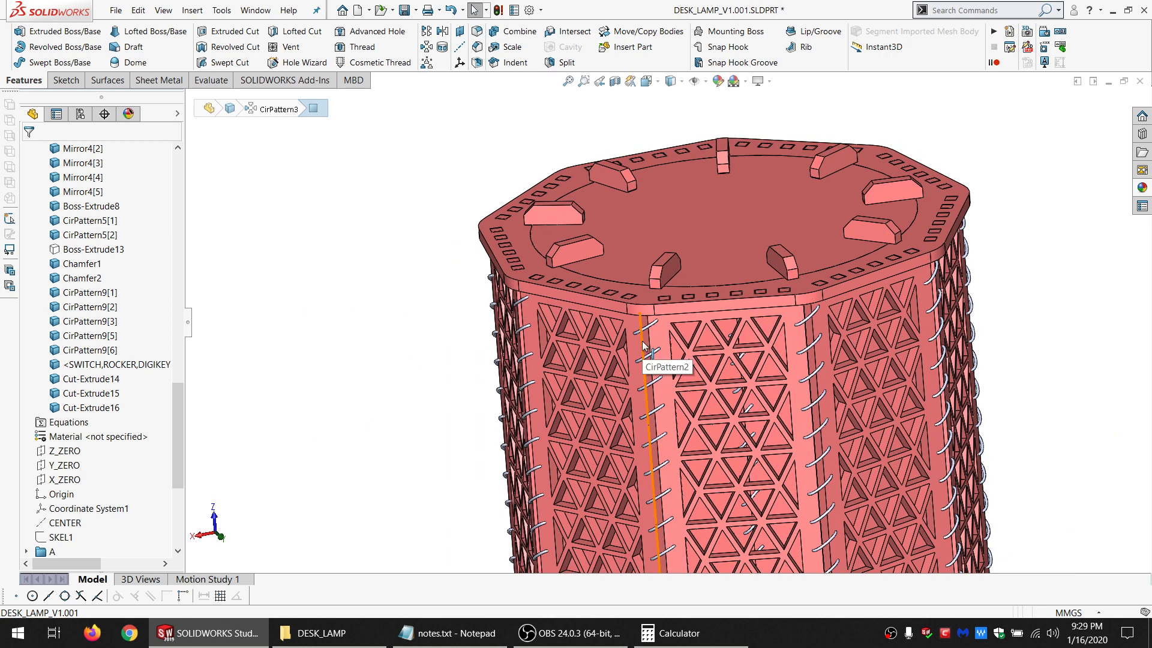
scroll(657, 341, "up", 3)
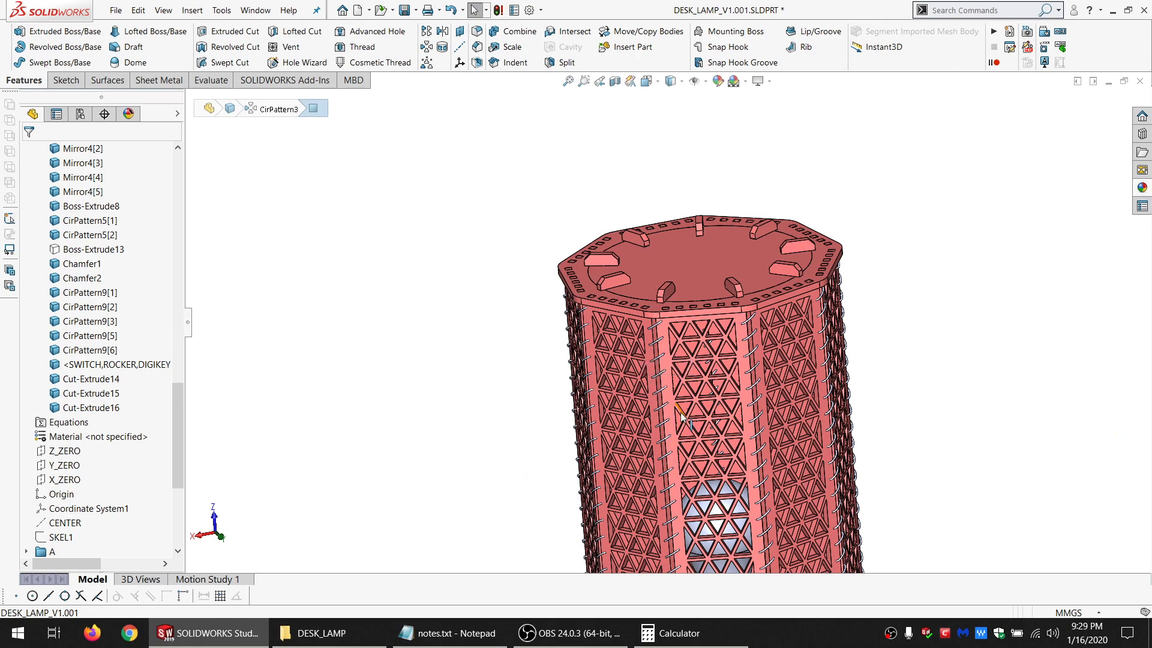
scroll(675, 384, "up", 3)
scroll(690, 528, "down", 4)
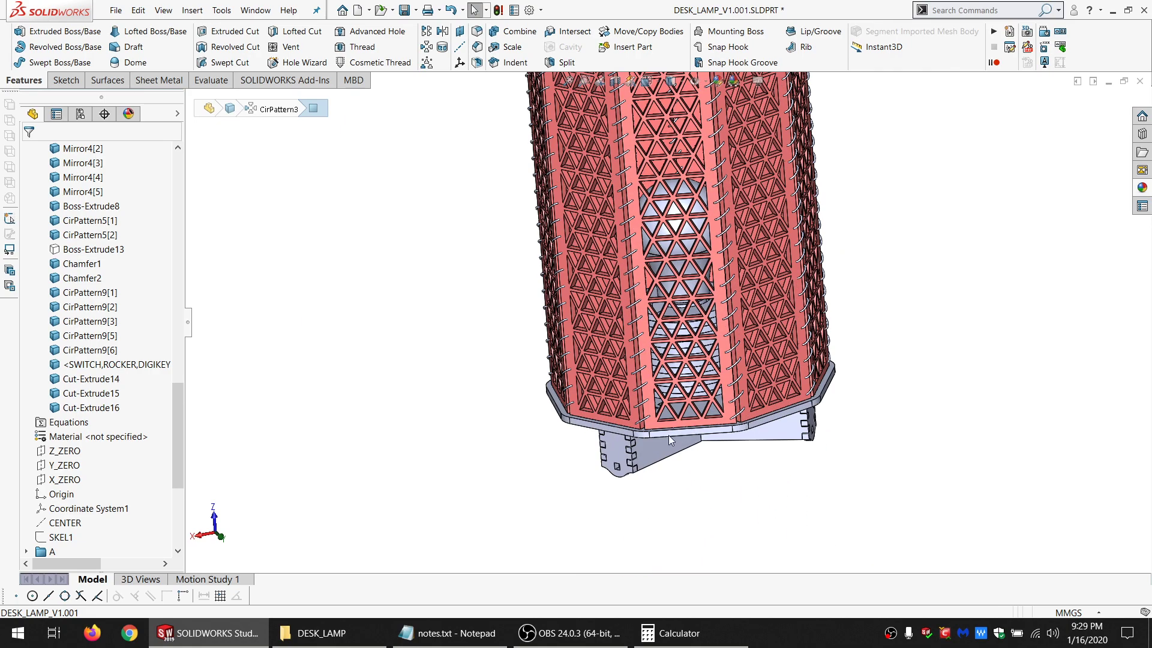
Examine the lamp's legs and shade from several sides, including the cord slot and the switch leg.
scroll(668, 436, "down", 4)
middle_click_drag(668, 436, 665, 318)
scroll(665, 318, "up", 2)
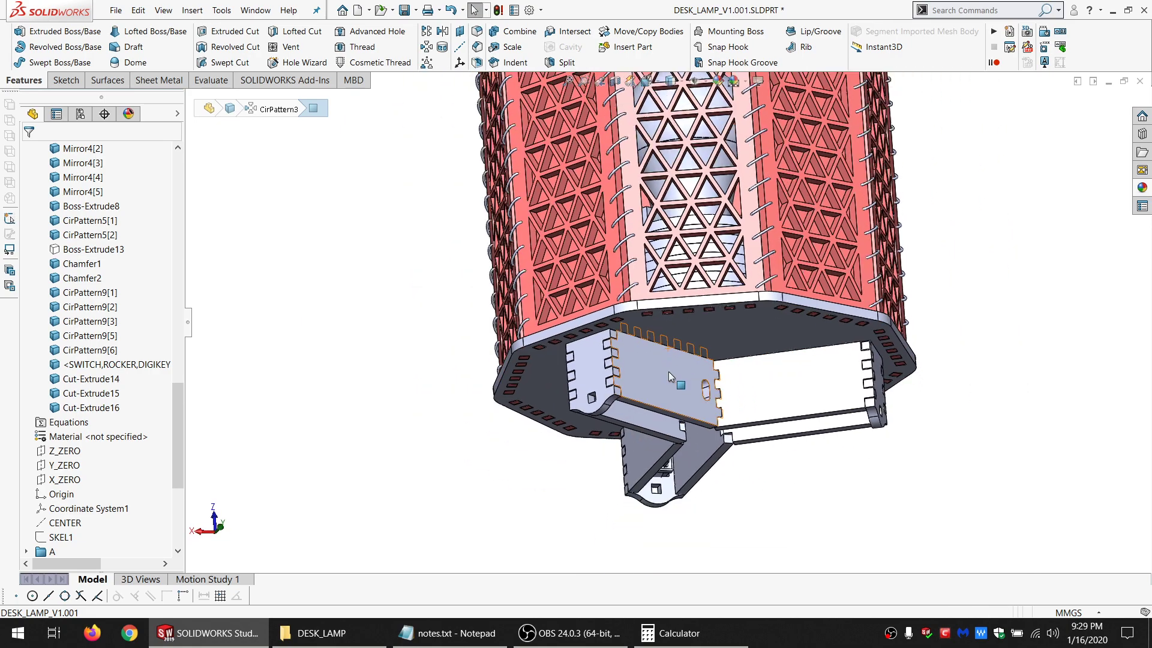
scroll(670, 376, "up", 2)
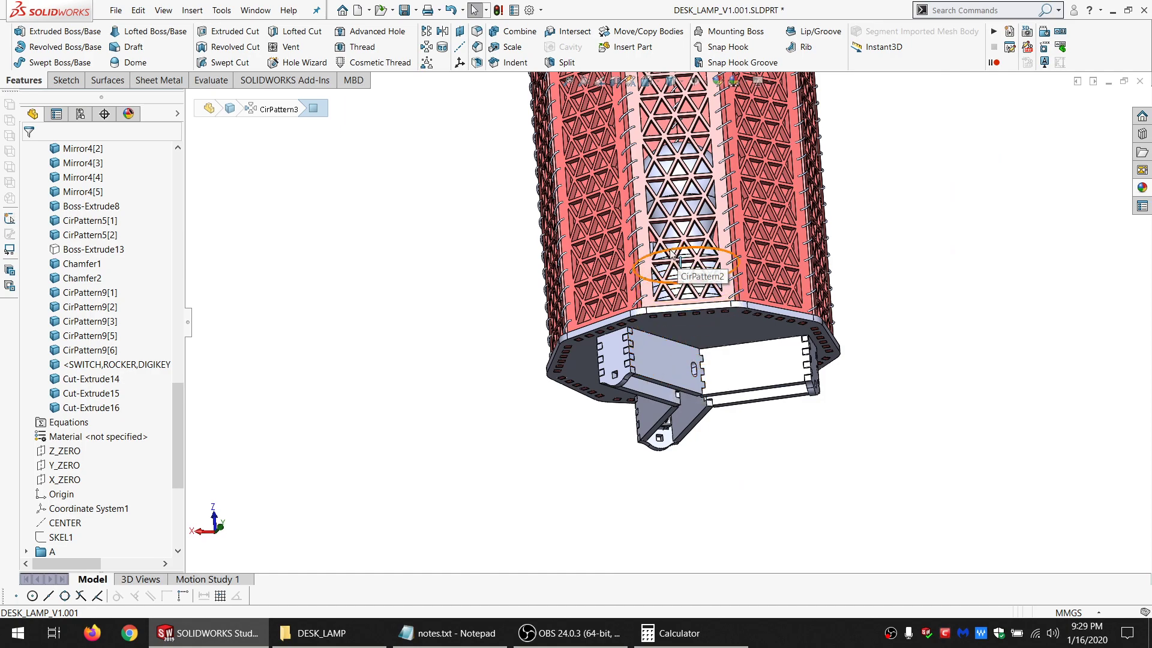
middle_click_drag(673, 255, 850, 227)
scroll(606, 300, "up", 2)
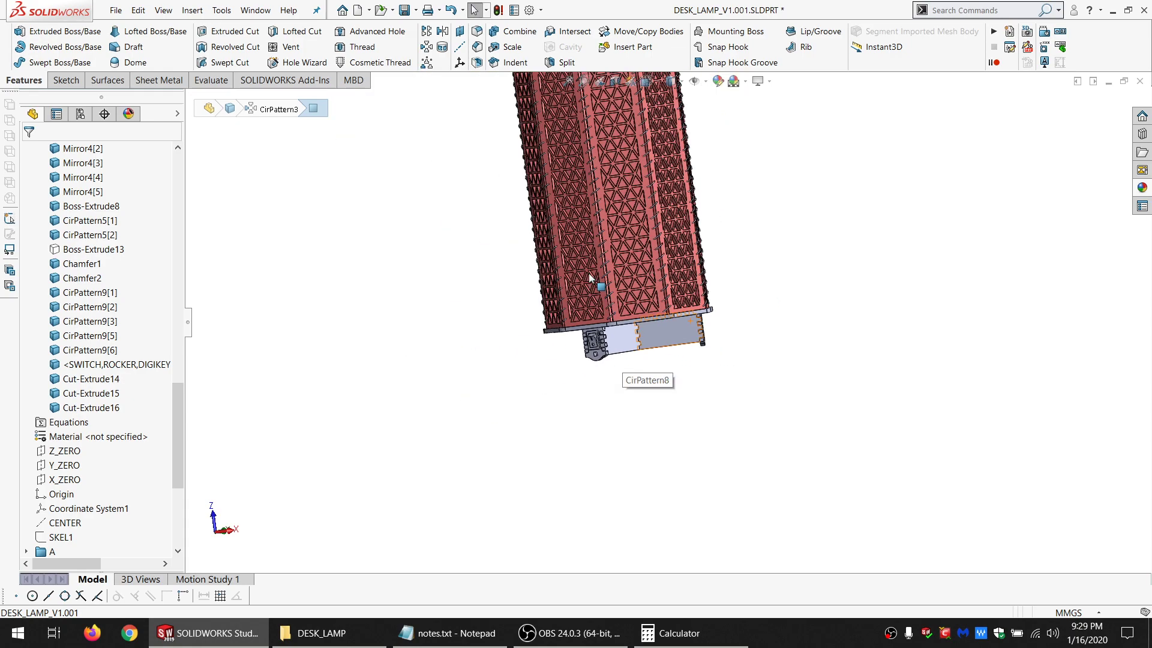
scroll(624, 225, "up", 2)
scroll(624, 226, "down", 2)
middle_click_drag(624, 225, 535, 247)
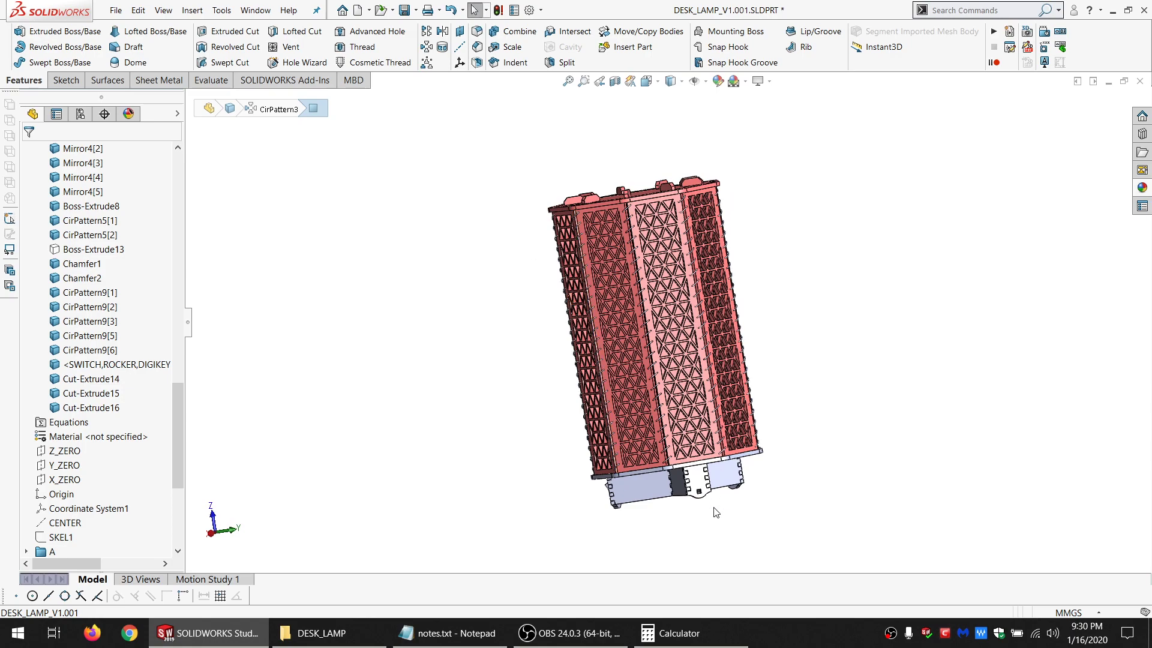
scroll(700, 491, "down", 3)
middle_click_drag(697, 430, 612, 442)
scroll(612, 442, "up", 5)
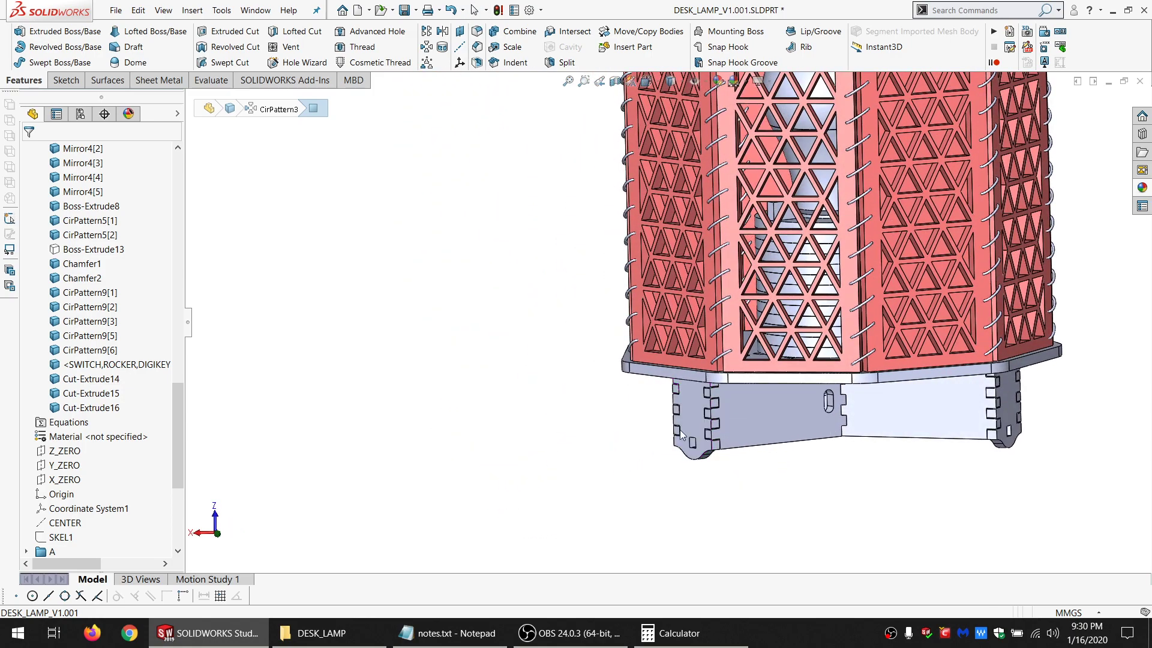
Examine the cord slot's position below the shade and the rocker switch inside its leg from underneath.
scroll(767, 237, "down", 3)
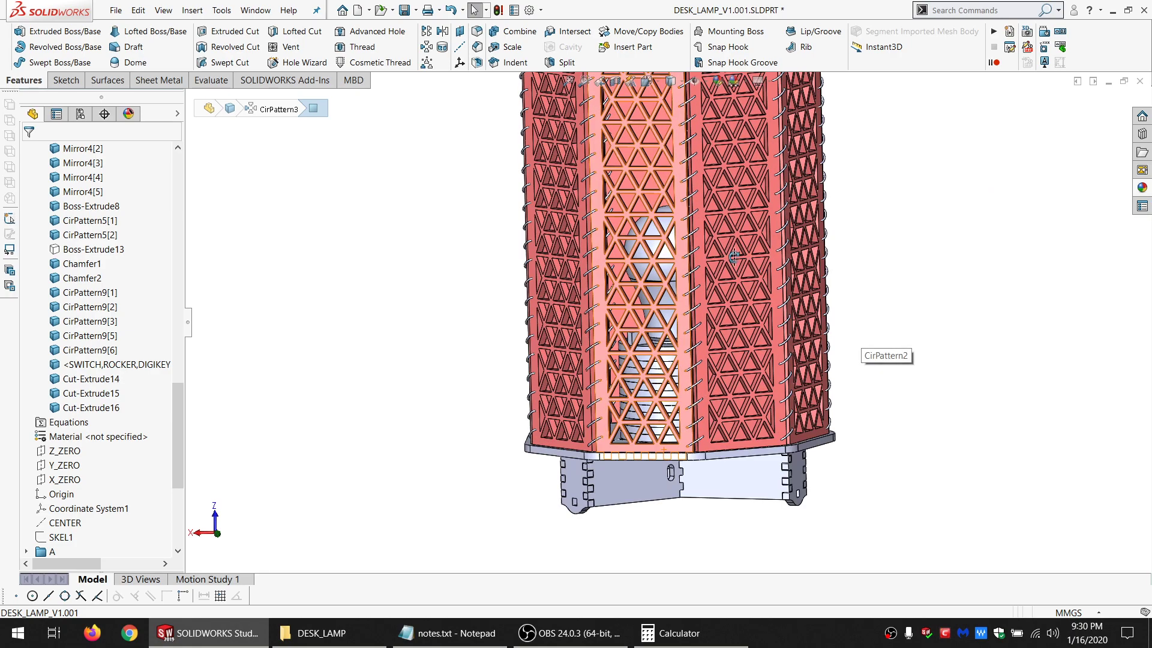
middle_click_drag(734, 256, 713, 236)
scroll(758, 422, "up", 2)
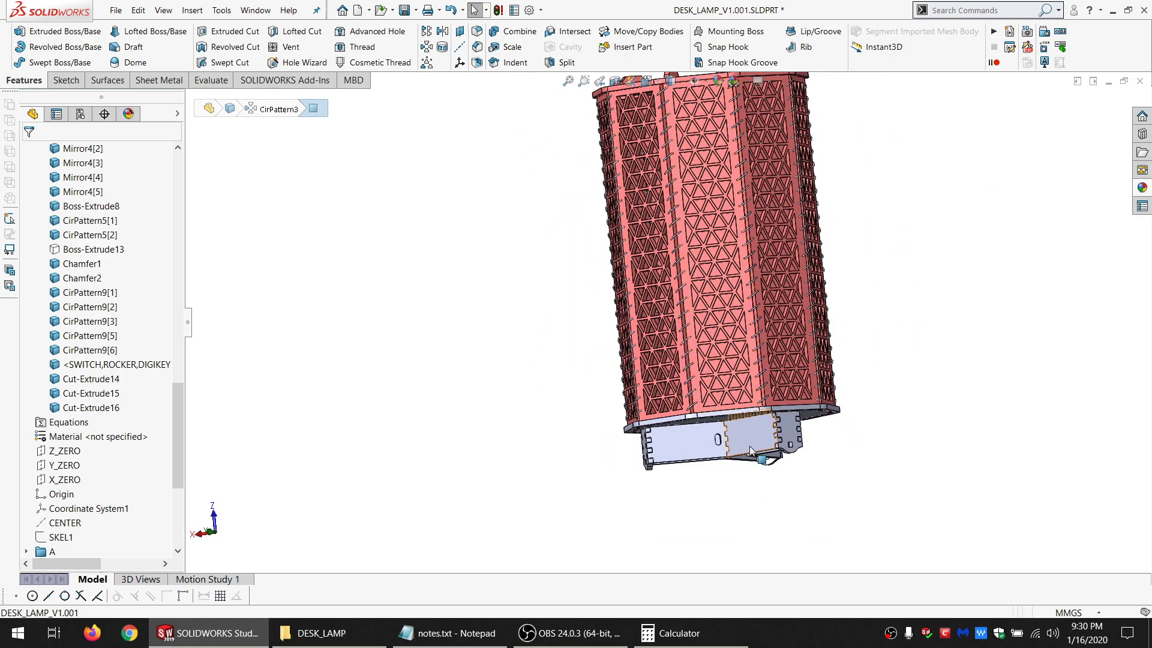
scroll(751, 451, "down", 3)
middle_click_drag(771, 463, 738, 287)
scroll(737, 287, "up", 4)
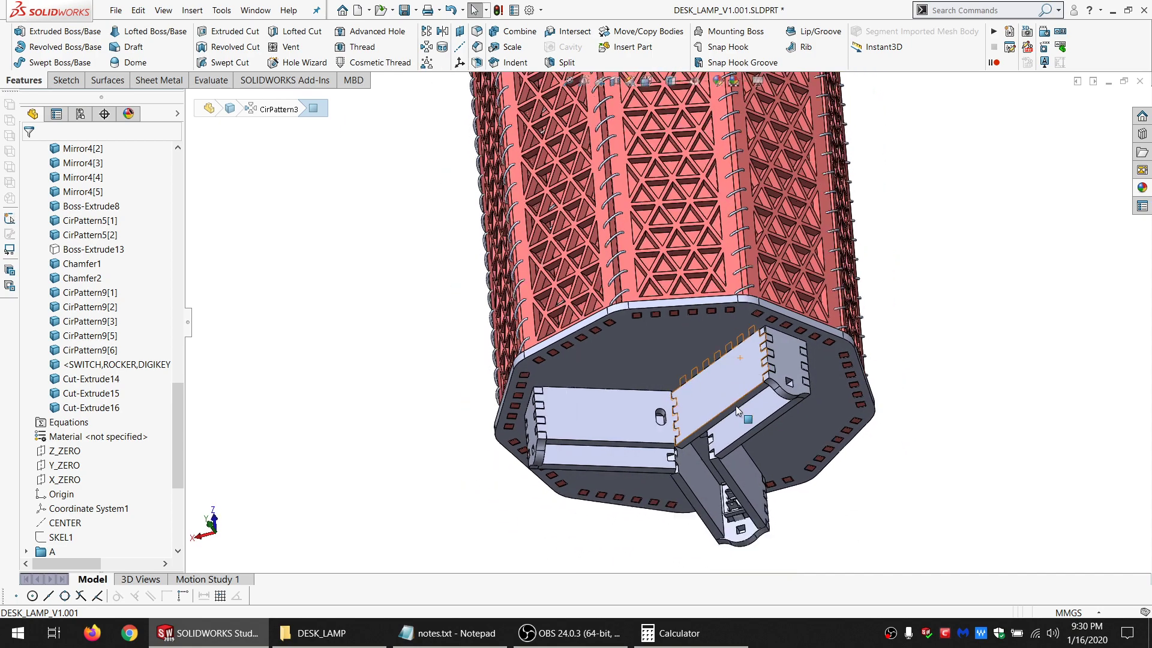
scroll(682, 396, "down", 3)
middle_click_drag(682, 396, 711, 413)
scroll(705, 405, "down", 4)
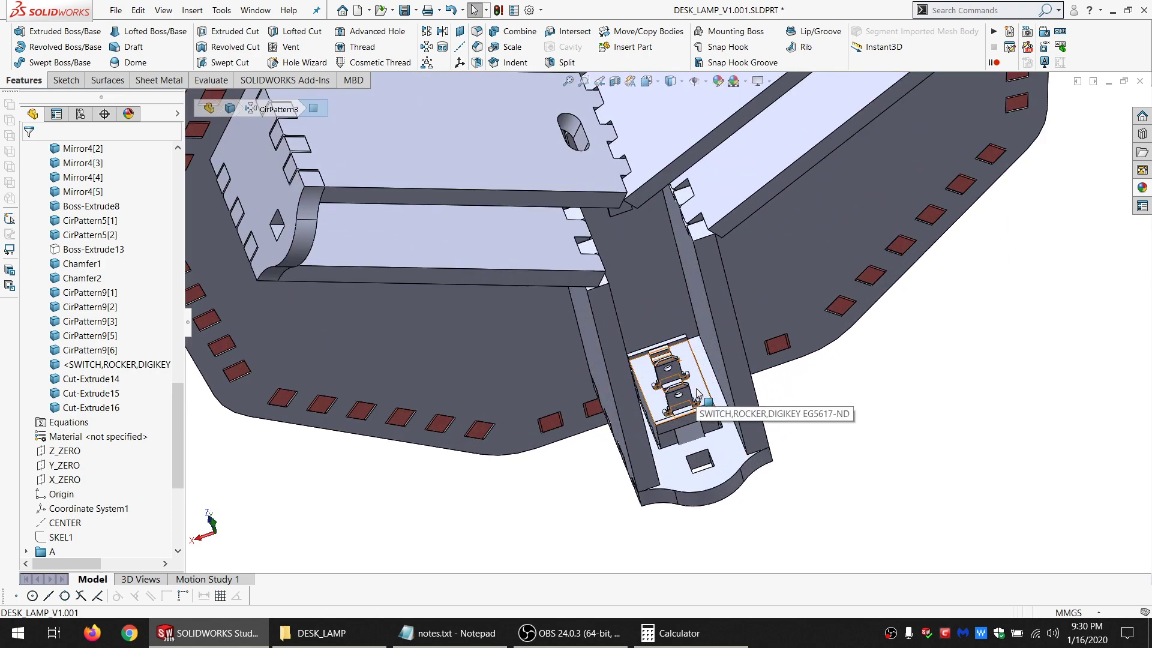
scroll(697, 393, "up", 10)
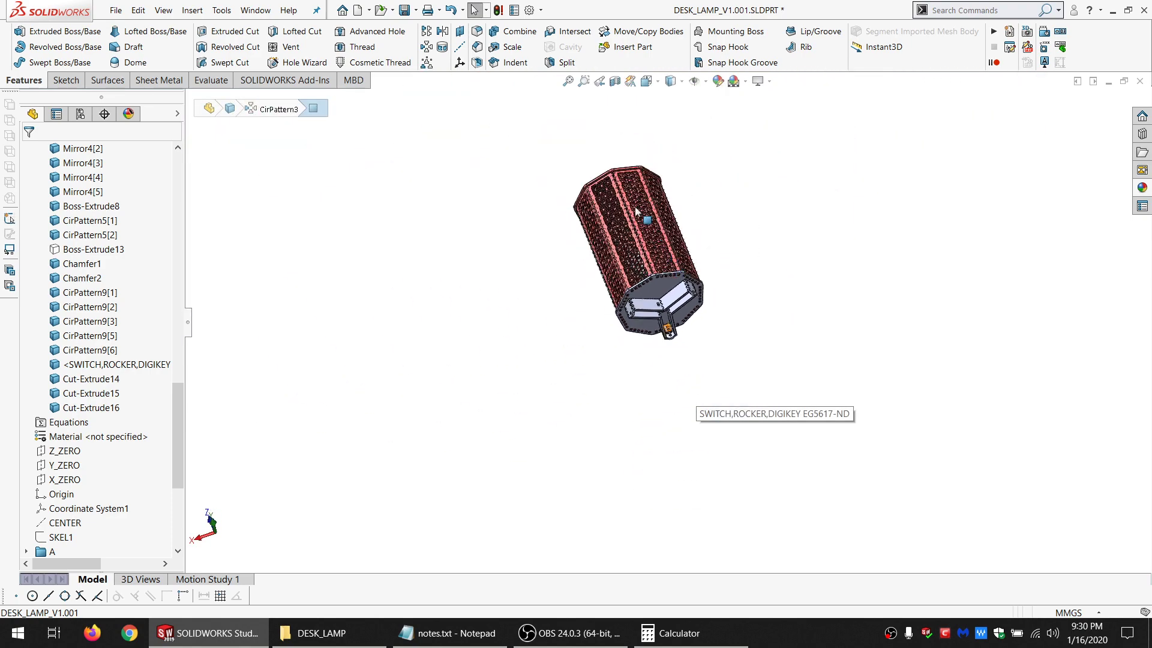
Examine the complete lamp from above and from the front.
middle_click_drag(663, 303, 666, 336)
scroll(651, 213, "down", 5)
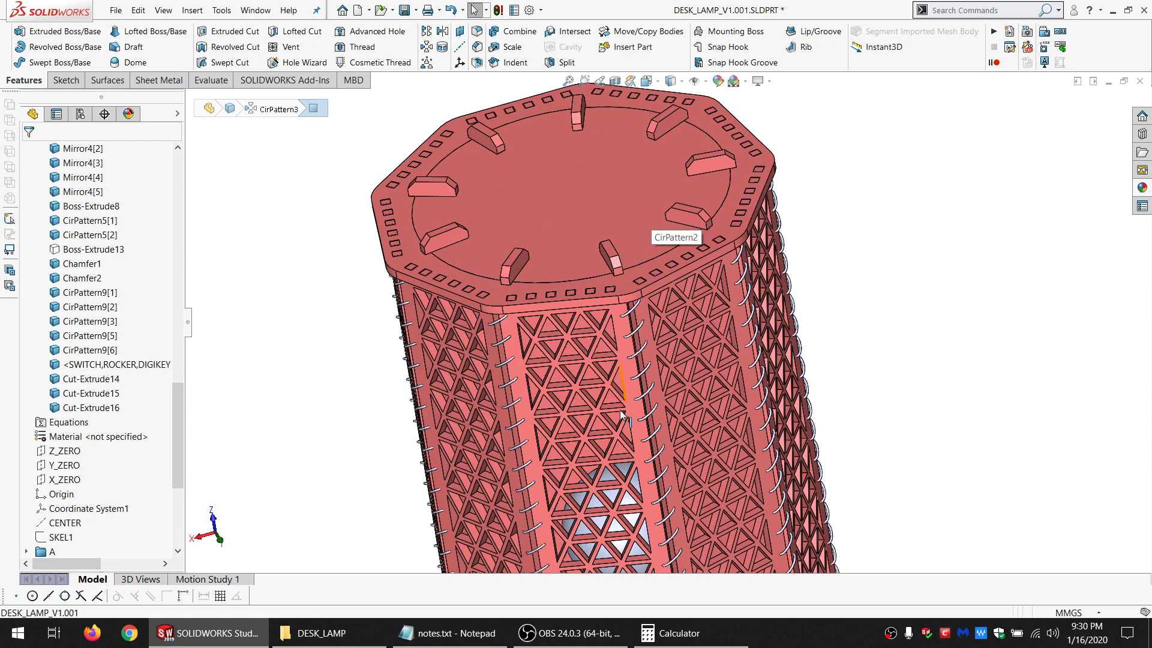
scroll(614, 422, "up", 6)
middle_click_drag(647, 531, 643, 507)
scroll(643, 505, "down", 4)
scroll(667, 323, "up", 4)
scroll(684, 303, "down", 3)
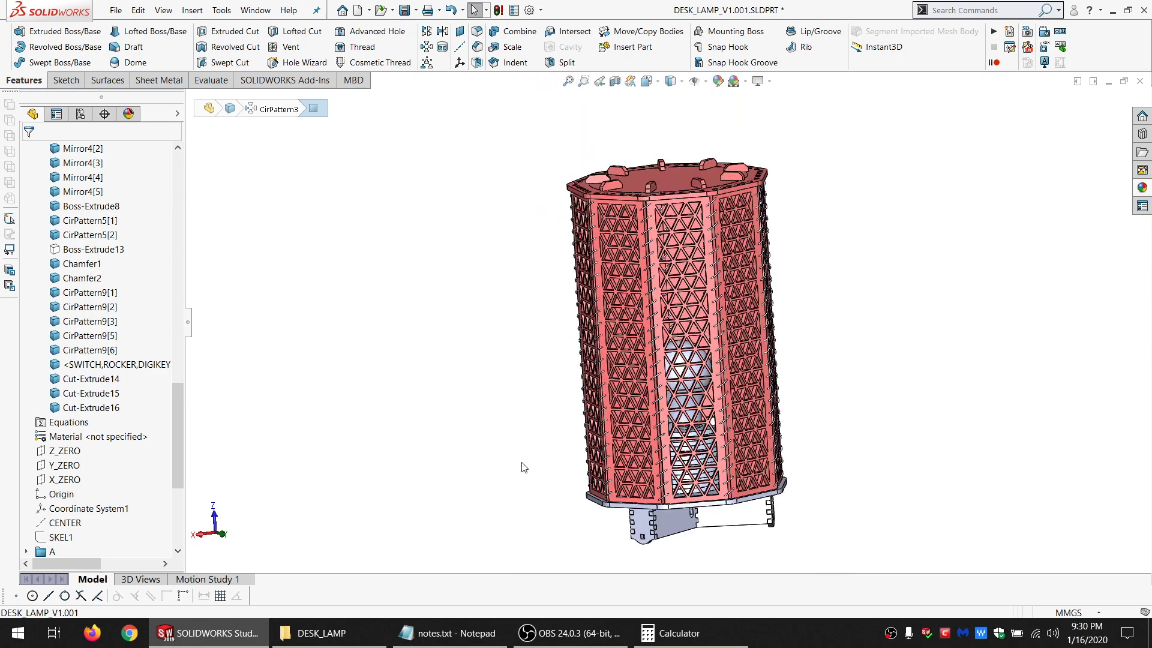
Show all solid bodies of the lamp, including the hidden shade panel.
middle_click_drag(626, 514, 684, 362)
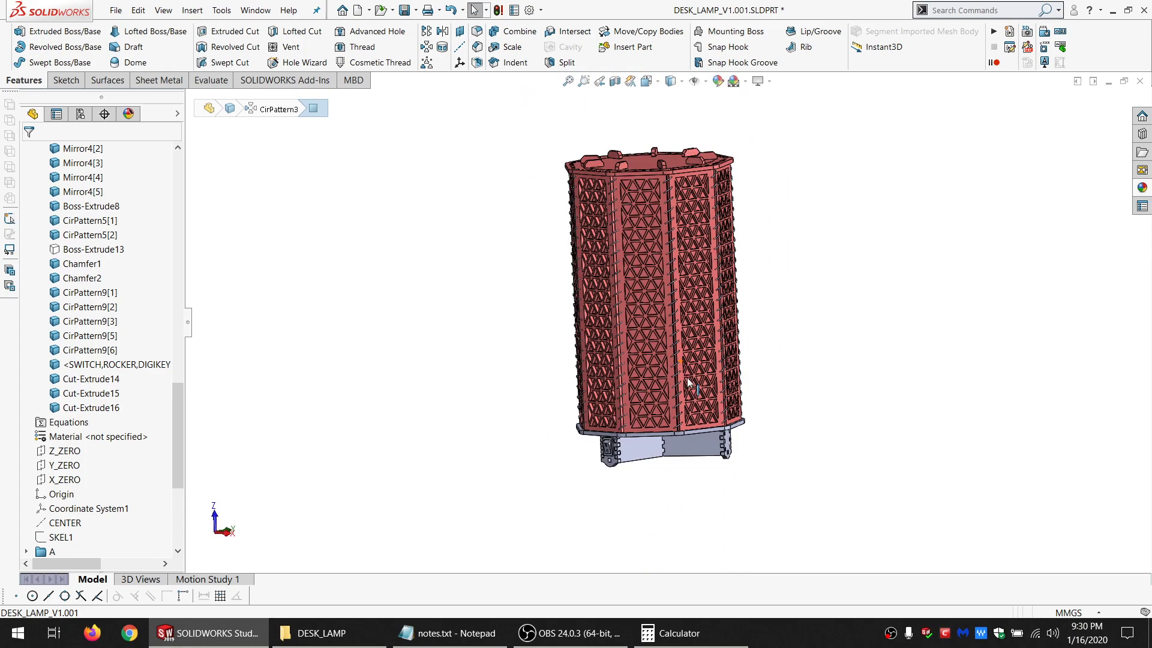
scroll(175, 293, "up", 15)
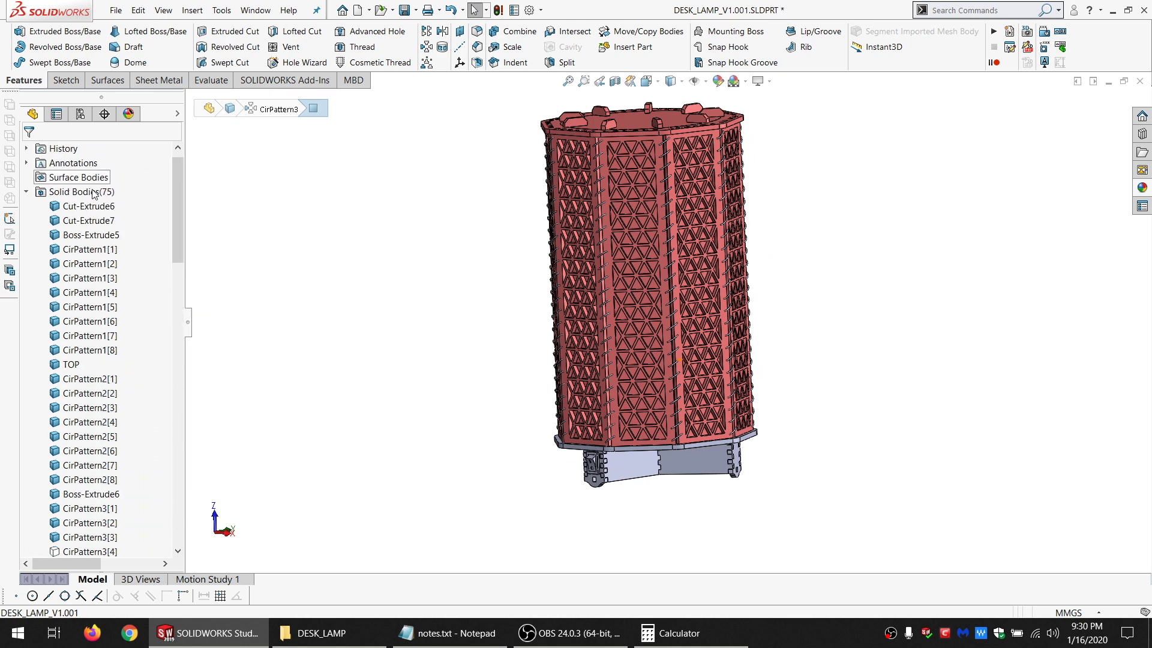
left_click(94, 193)
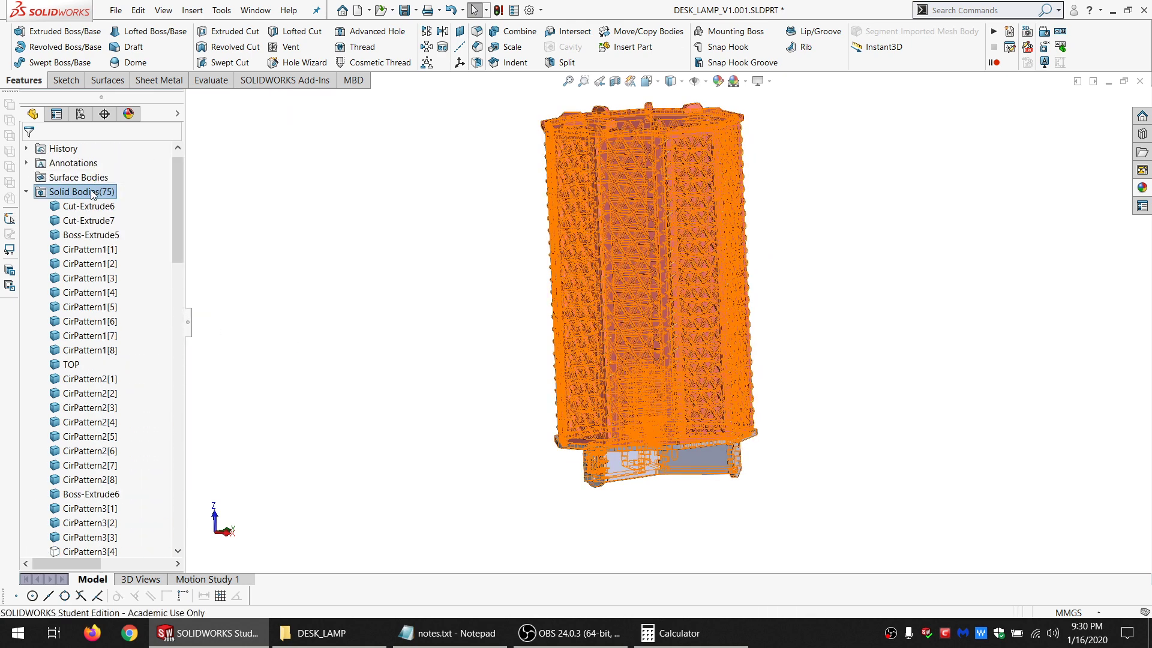
right_click(91, 190)
left_click(102, 173)
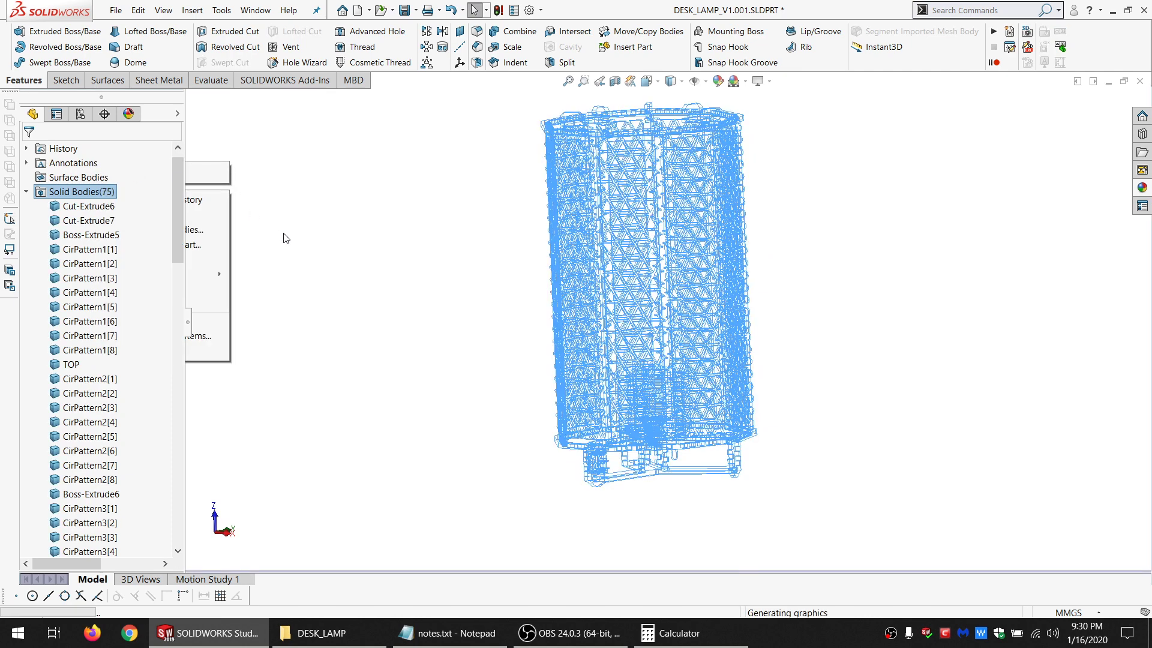
Run Interference Detection on the whole DESK_LAMP_V1.001 part without ignoring hidden bodies.
left_click(203, 83)
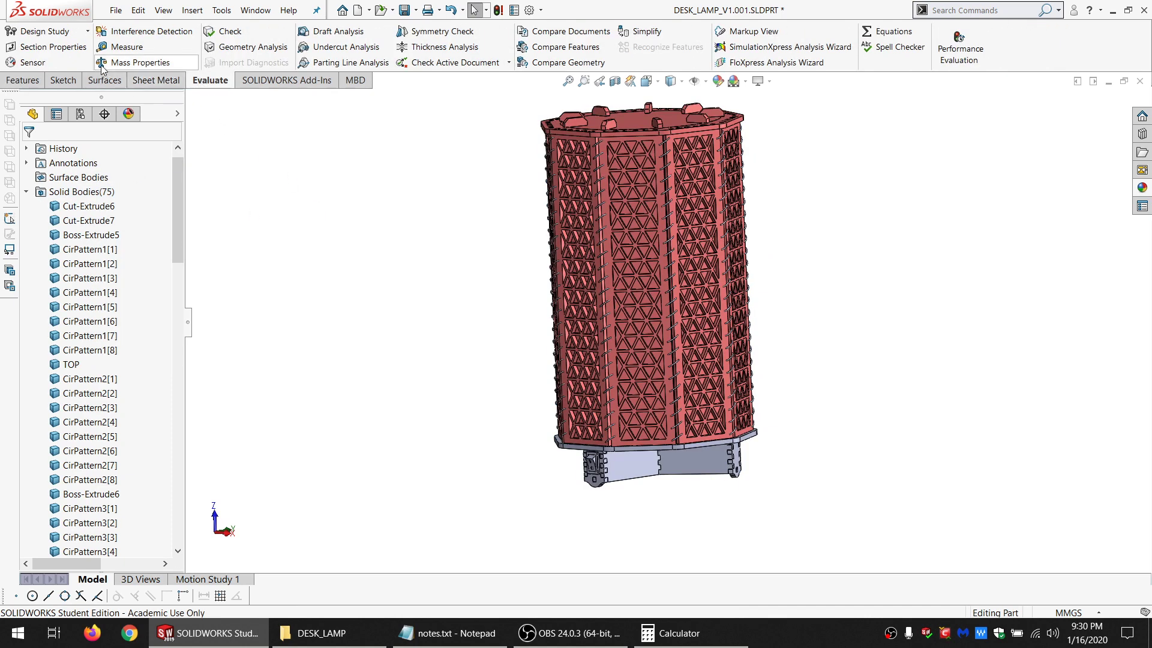
left_click(138, 31)
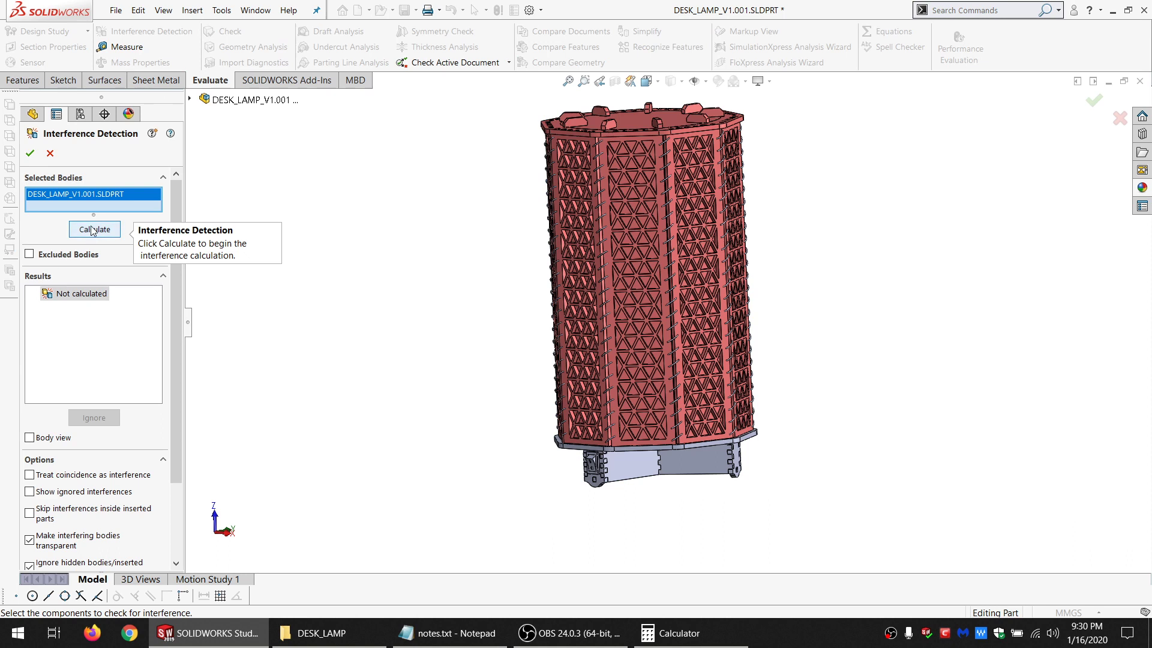
left_click(89, 562)
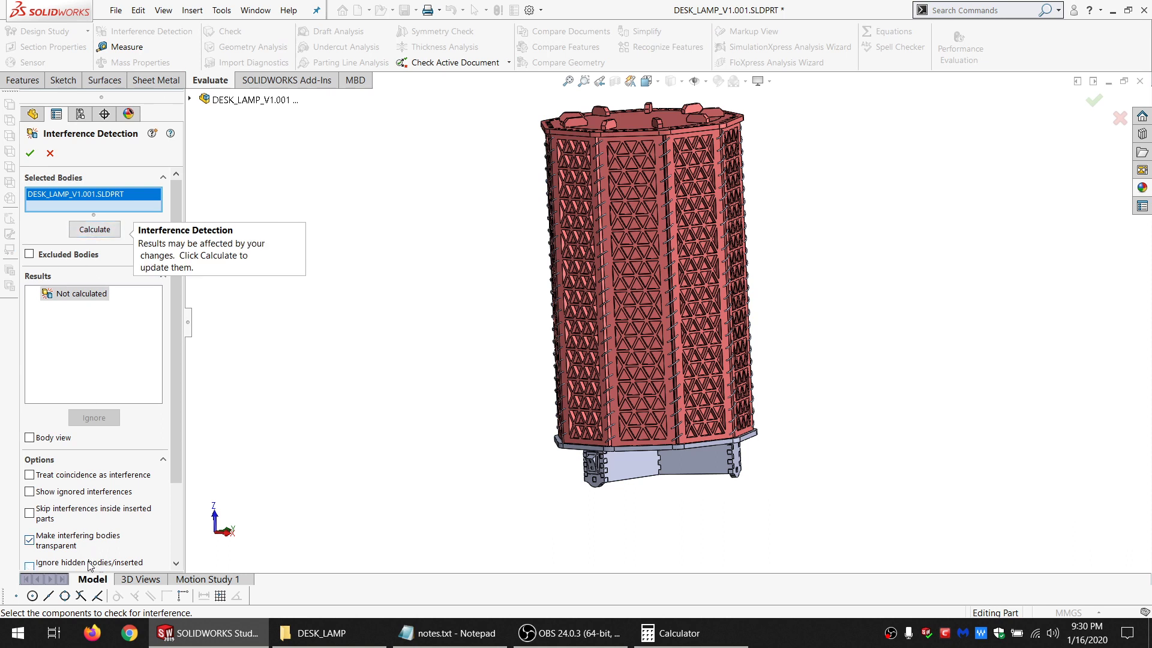
left_click(100, 230)
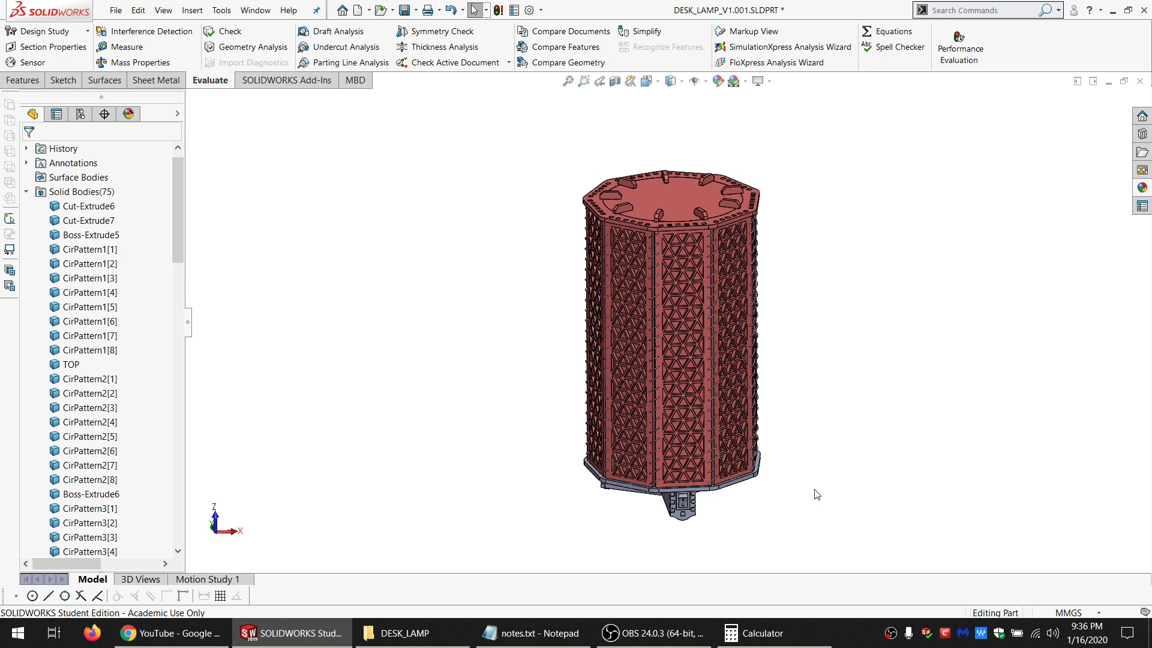
Examine the finger joint between the rocker switch plate and the adjoining side panel of the leg from below.
scroll(678, 540, "down", 5)
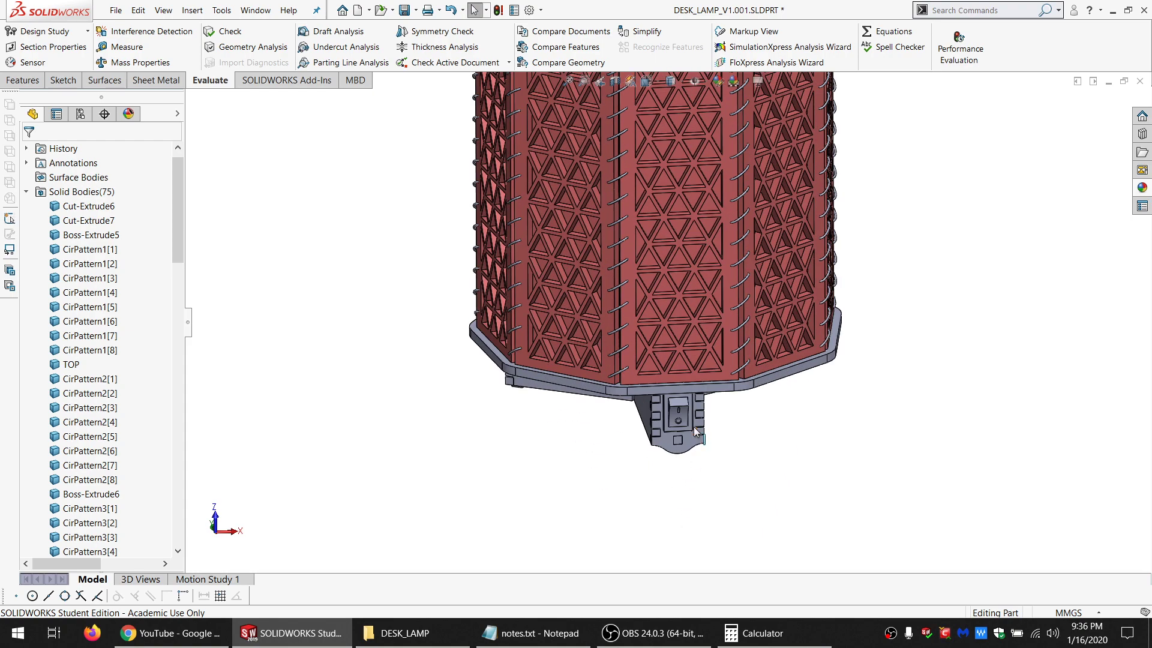
scroll(694, 427, "down", 8)
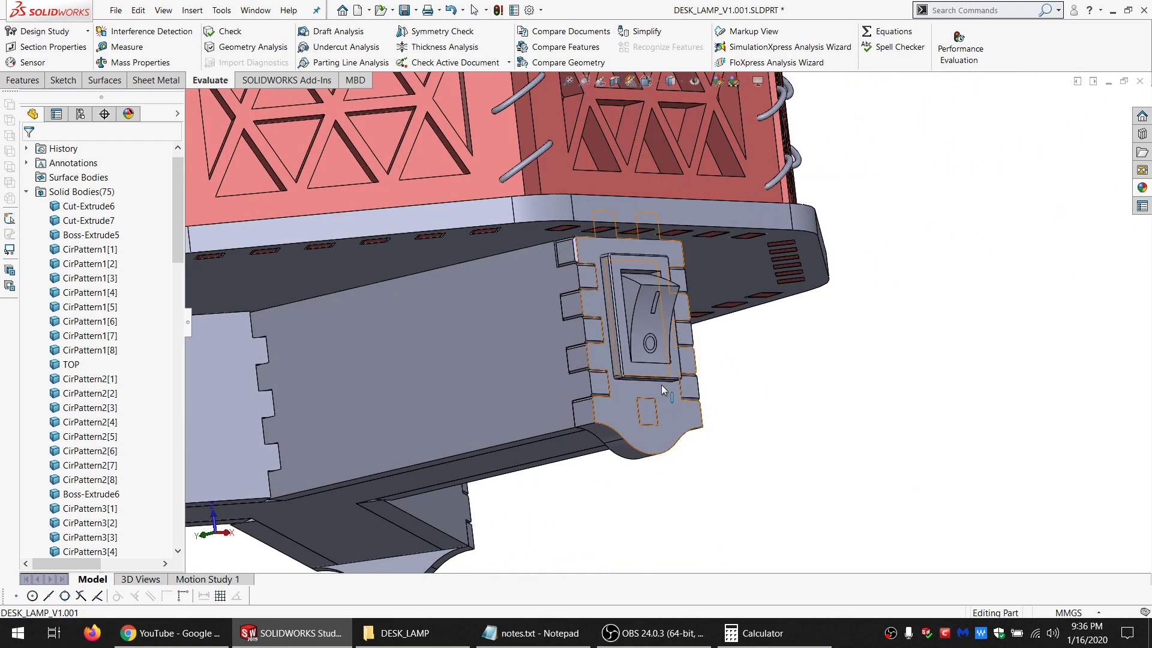
scroll(661, 385, "up", 1)
scroll(637, 400, "down", 1)
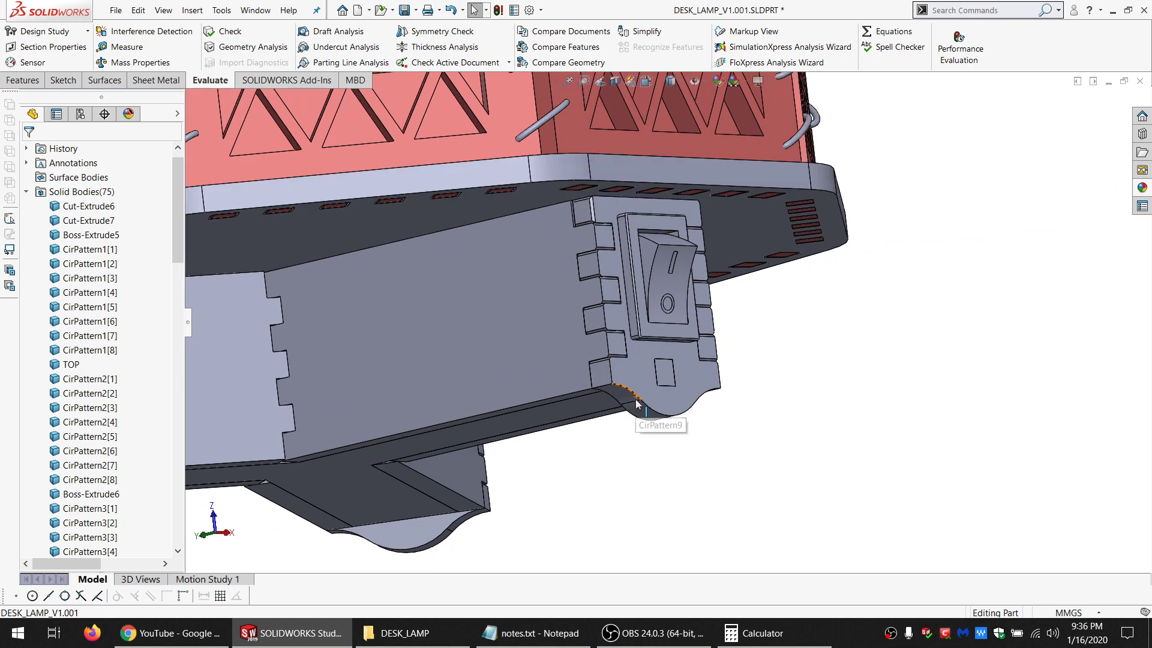
middle_click_drag(637, 380, 591, 360)
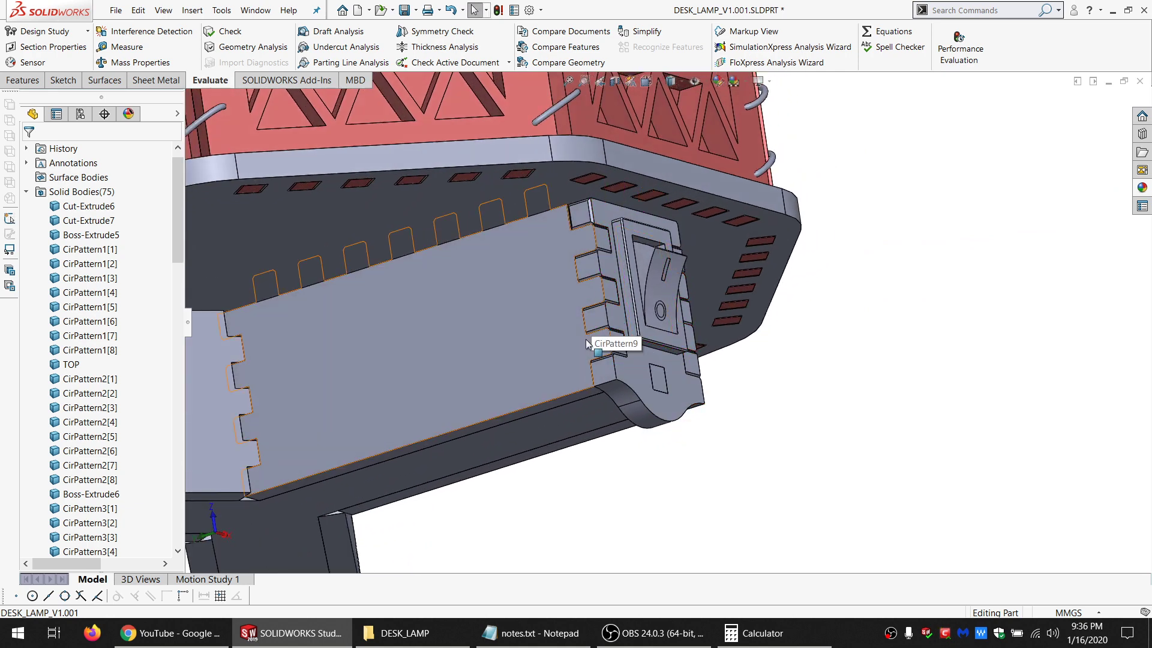
scroll(585, 353, "up", 5)
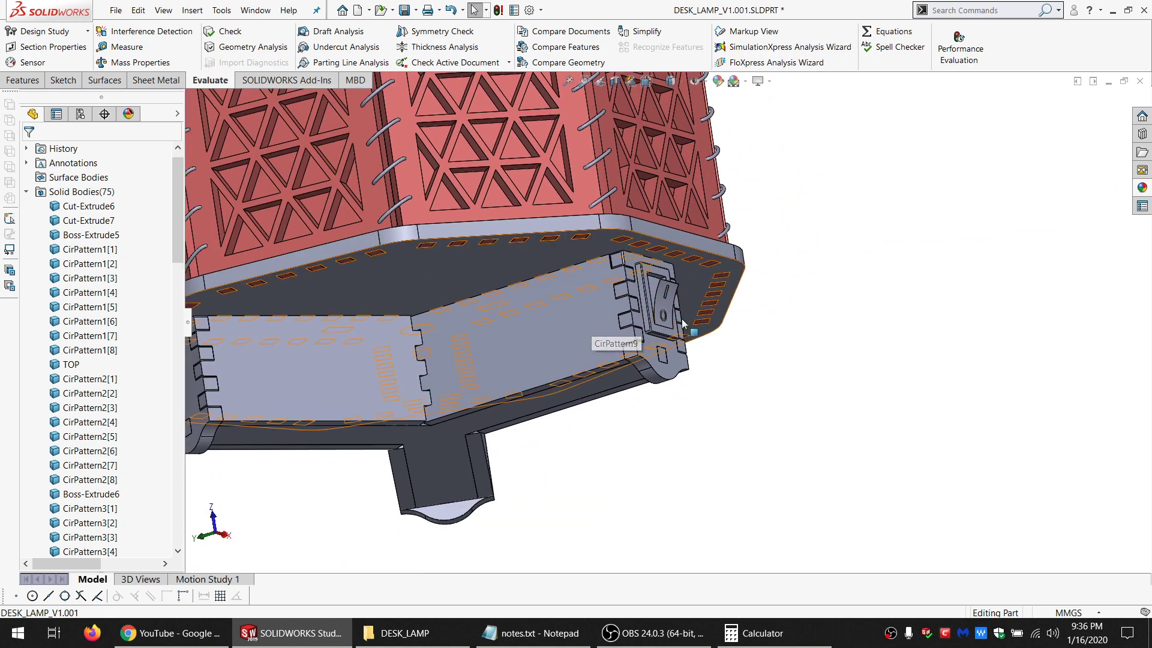
scroll(647, 326, "down", 5)
scroll(648, 329, "down", 1)
middle_click(599, 385)
mouse_move(599, 386)
middle_mouse_down()
mouse_move(621, 370)
mouse_move(611, 370)
middle_mouse_up()
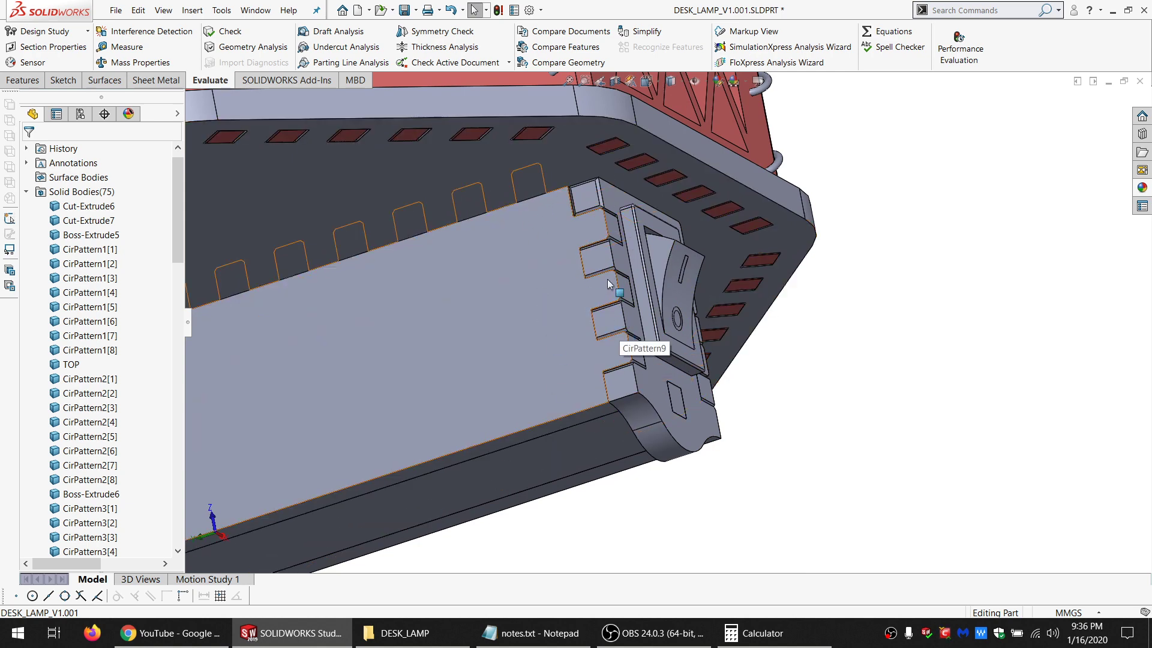
scroll(614, 281, "up", 2)
scroll(636, 282, "down", 2)
middle_click_drag(664, 292, 660, 302)
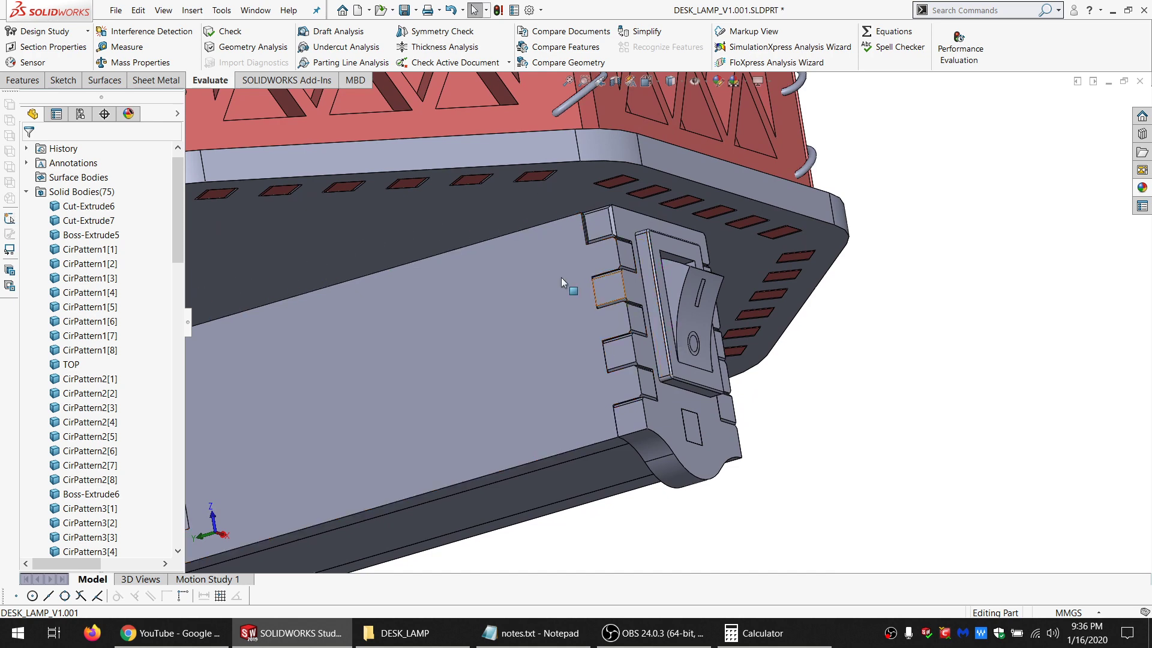
Sketch a narrow rectangle about 3.3 mm wide on the leg's side panel face, starting at the lower corner of the switch plate joint.
left_click(63, 82)
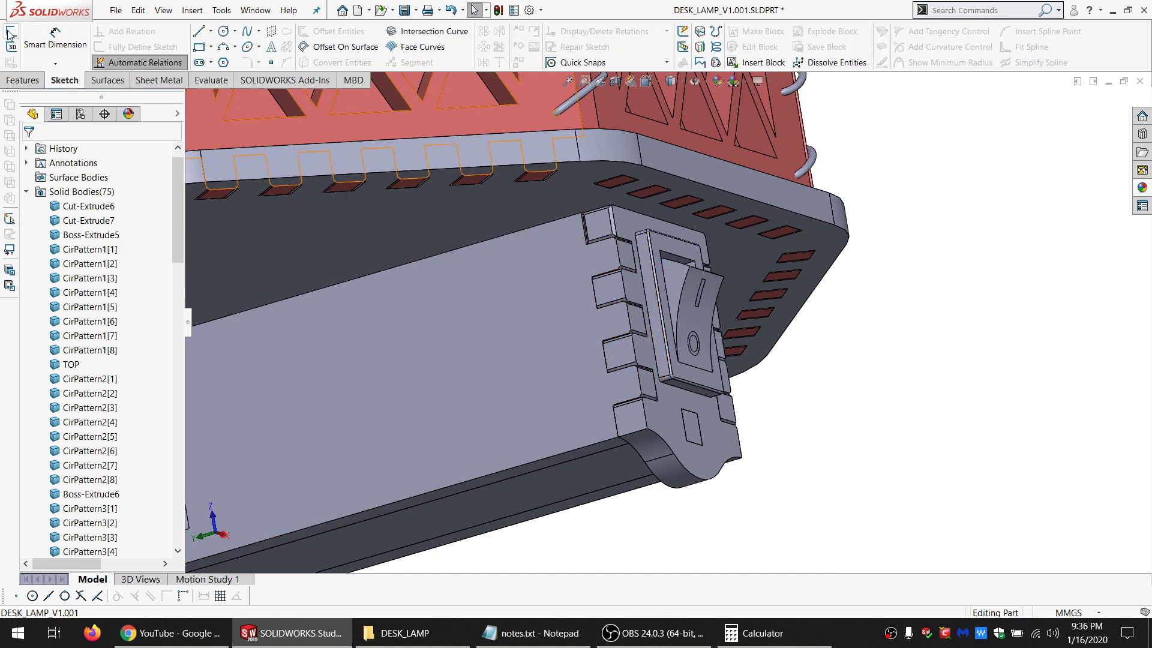
left_click(11, 32)
left_click(558, 299)
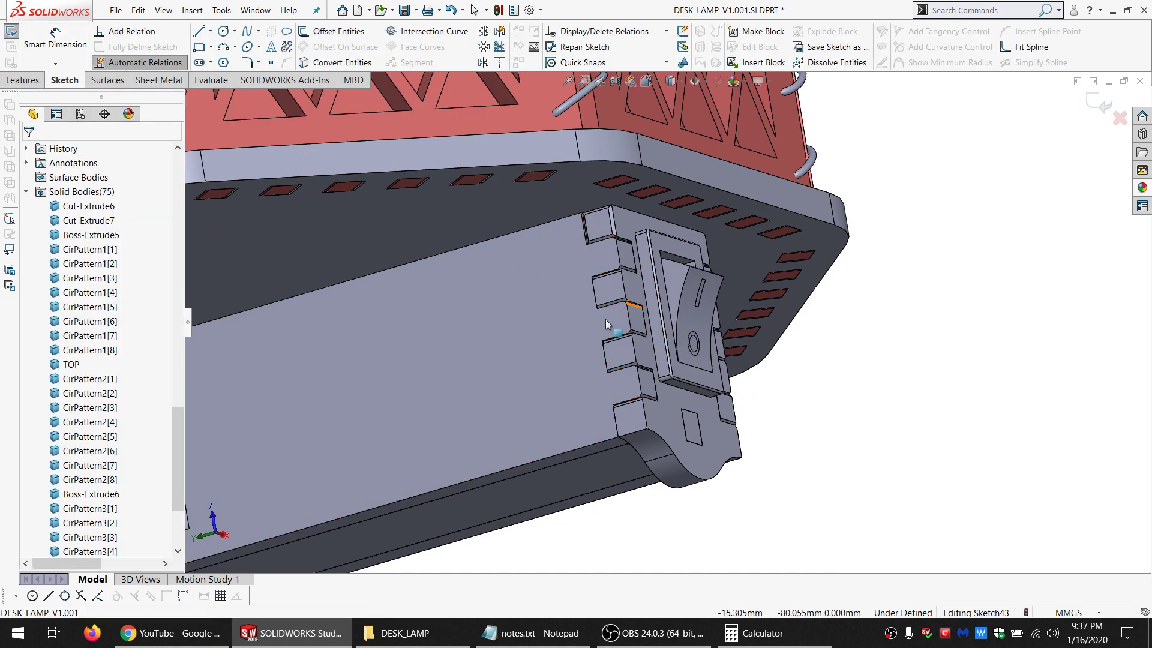
left_click(199, 48)
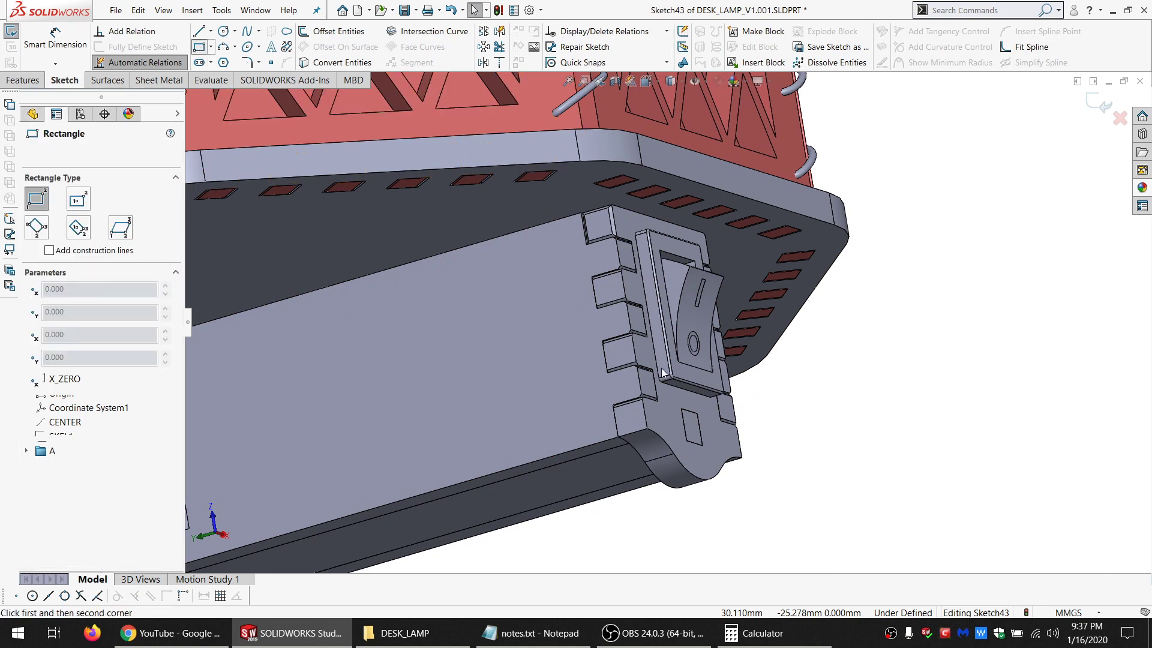
scroll(656, 411, "down", 4)
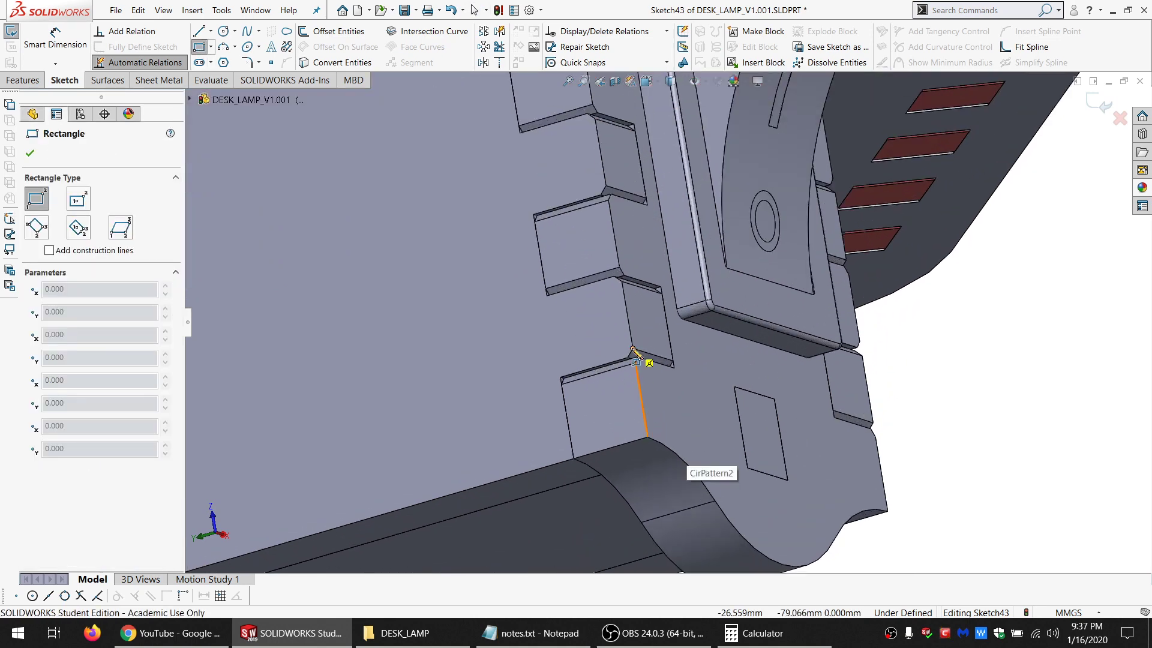
middle_click_drag(637, 416, 660, 431)
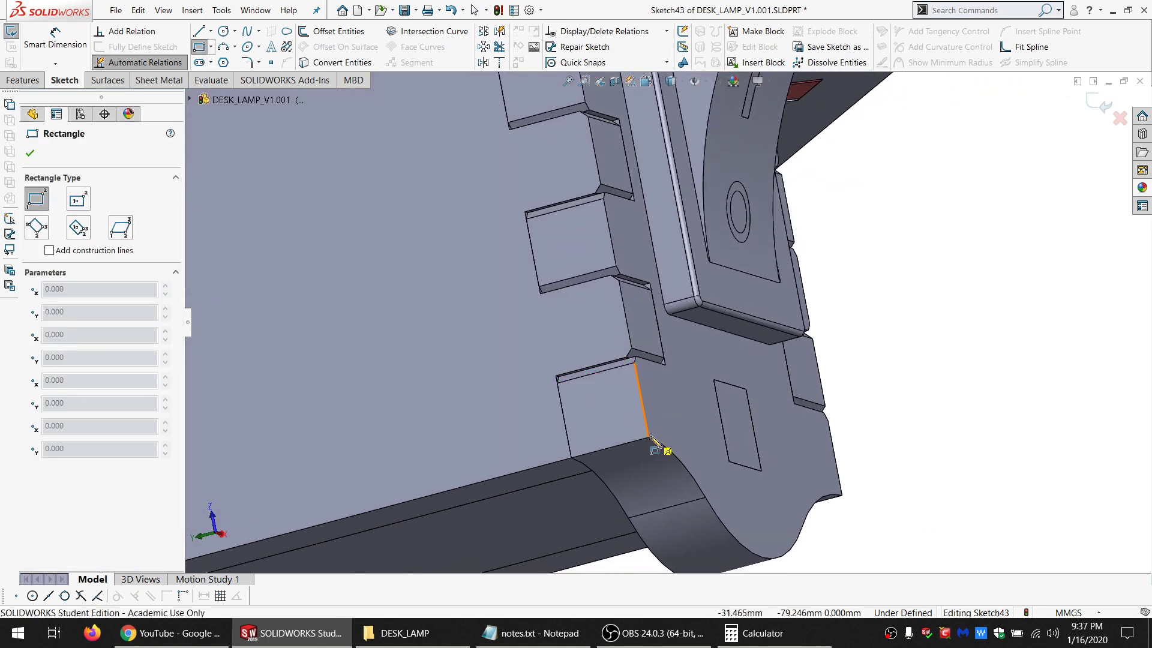
left_click(651, 437)
scroll(657, 333, "up", 5)
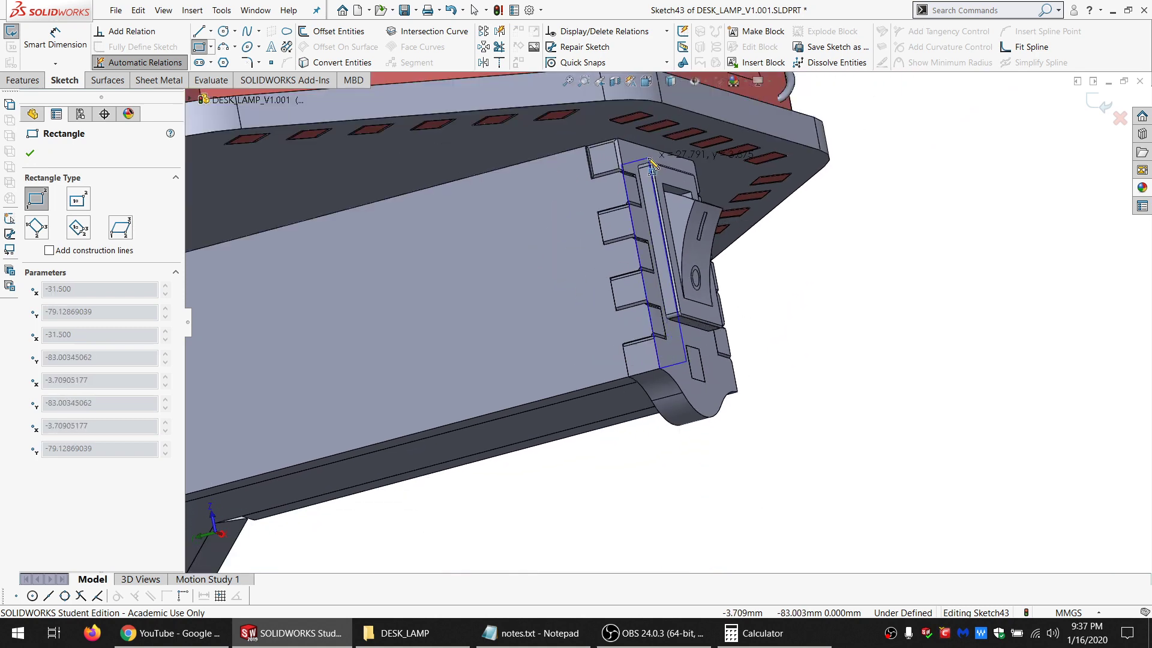
scroll(632, 158, "down", 4)
left_click(637, 159)
key("Escape")
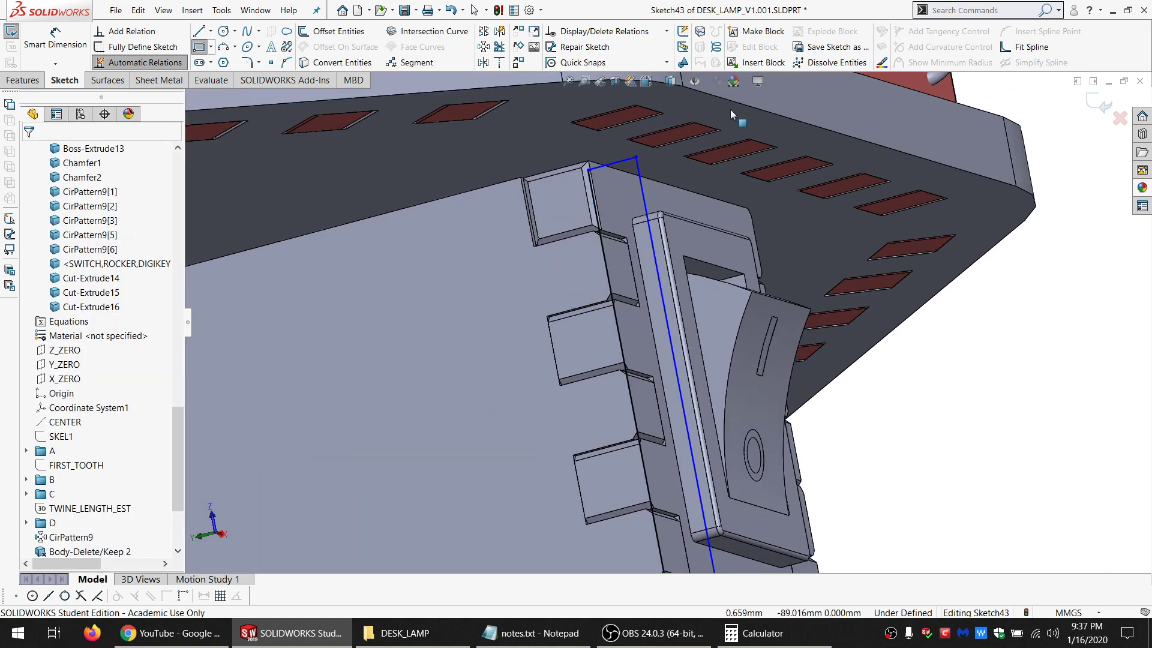
Make the rectangle's upper outer corner coincident with the 4.5 mm edge of the nearby slot in the base plate's underside.
mouse_move(727, 116)
middle_mouse_down()
mouse_move(687, 135)
mouse_move(655, 180)
middle_mouse_up()
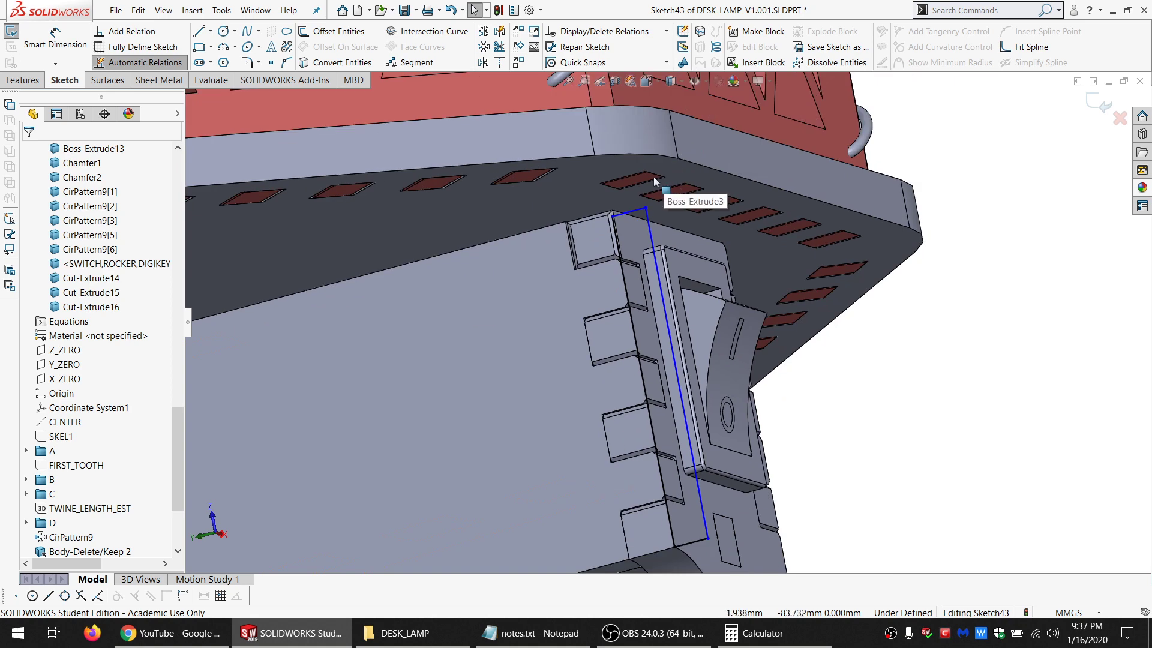
left_click(630, 180)
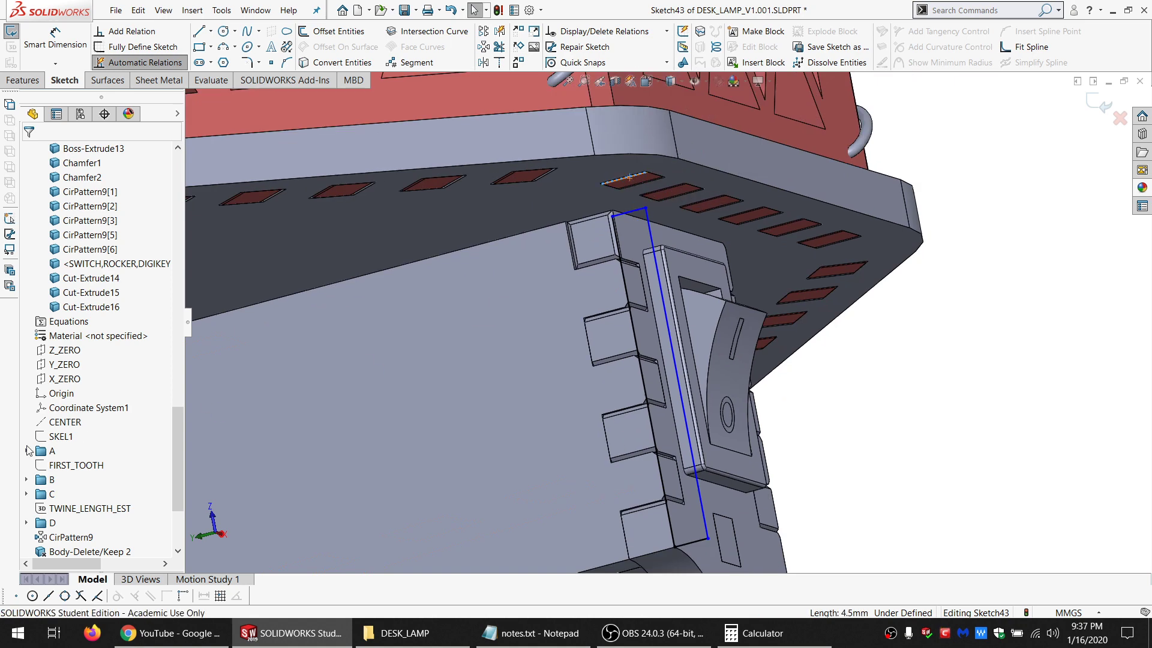
left_click(75, 465)
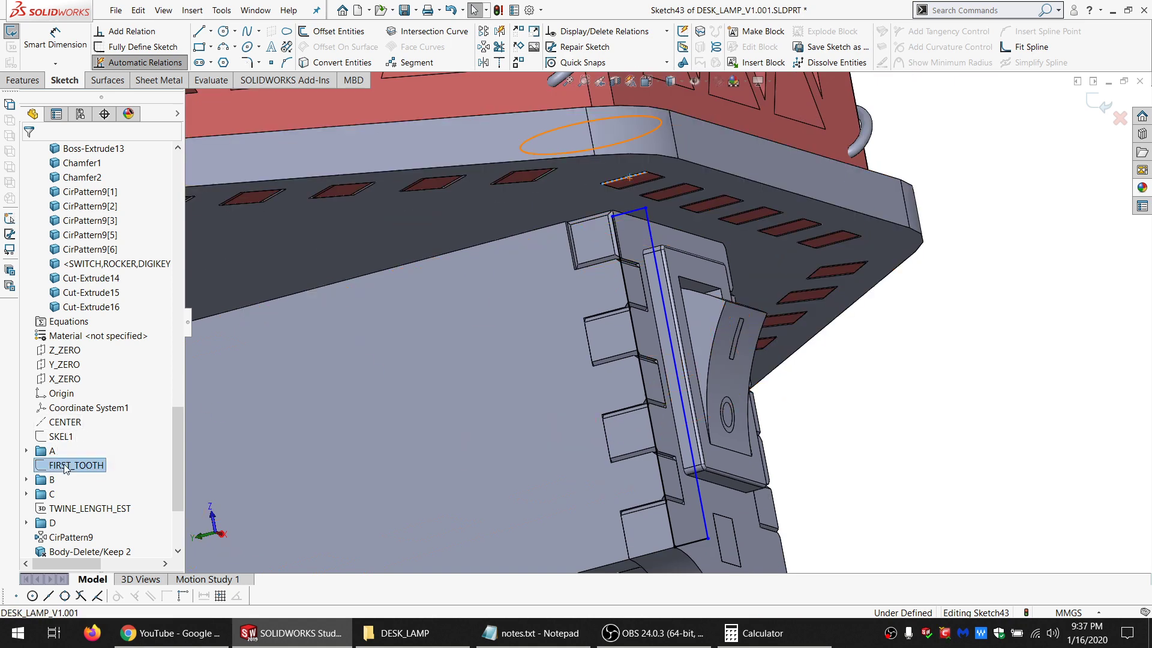
scroll(638, 197, "down", 6)
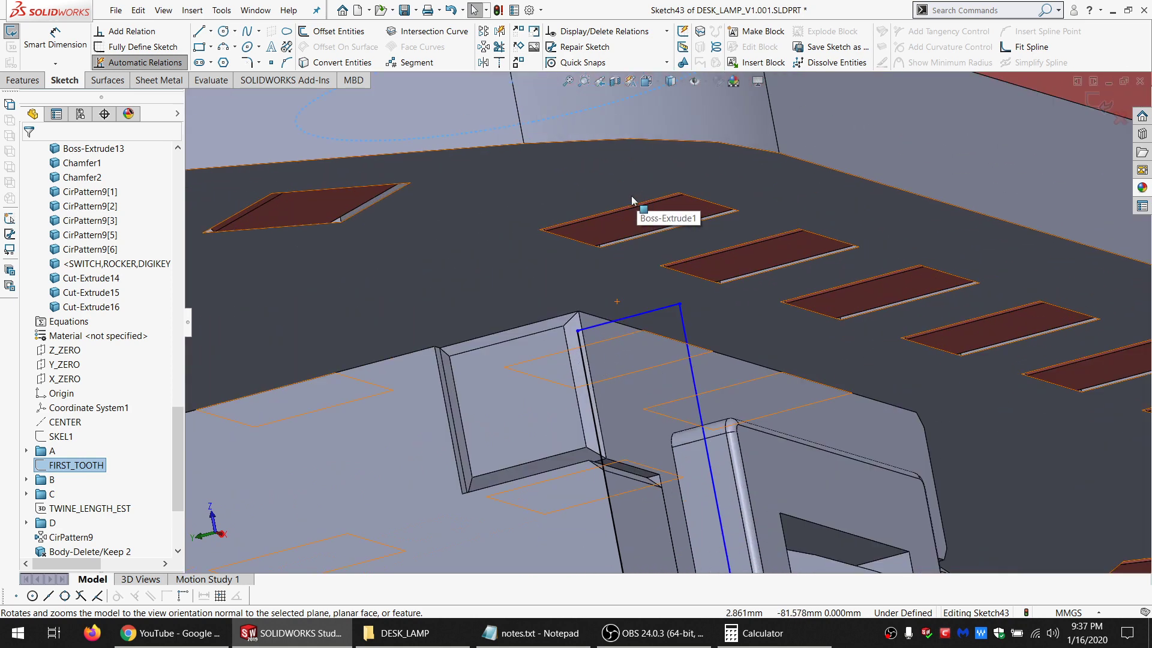
left_click(685, 247)
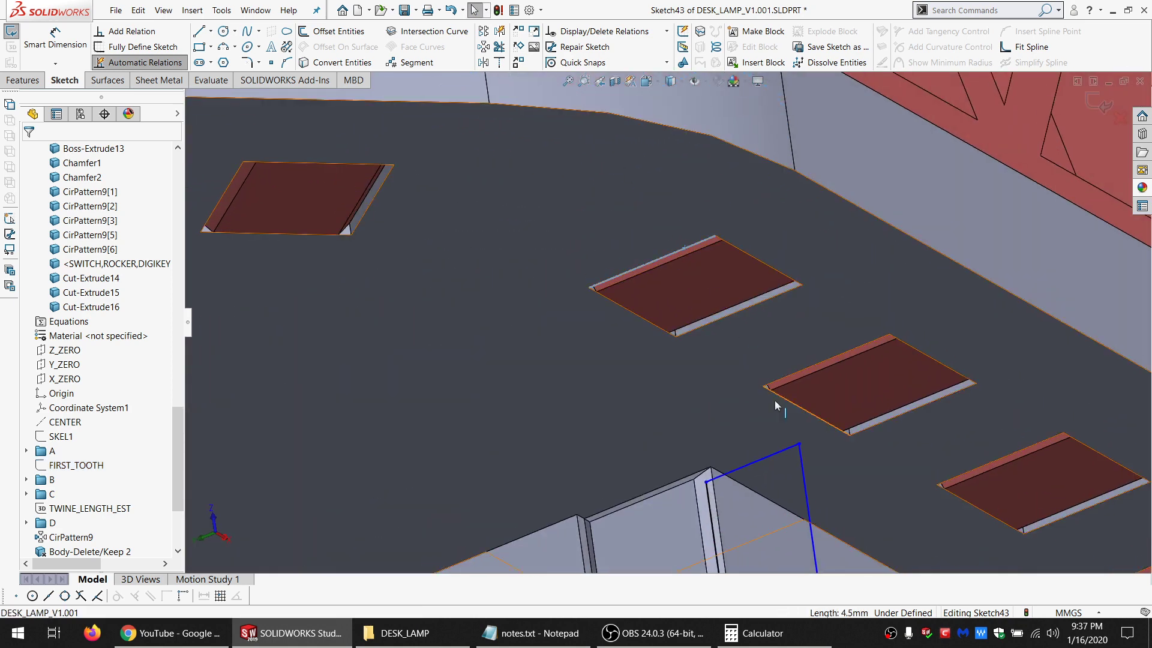
left_click(799, 444, "ctrl")
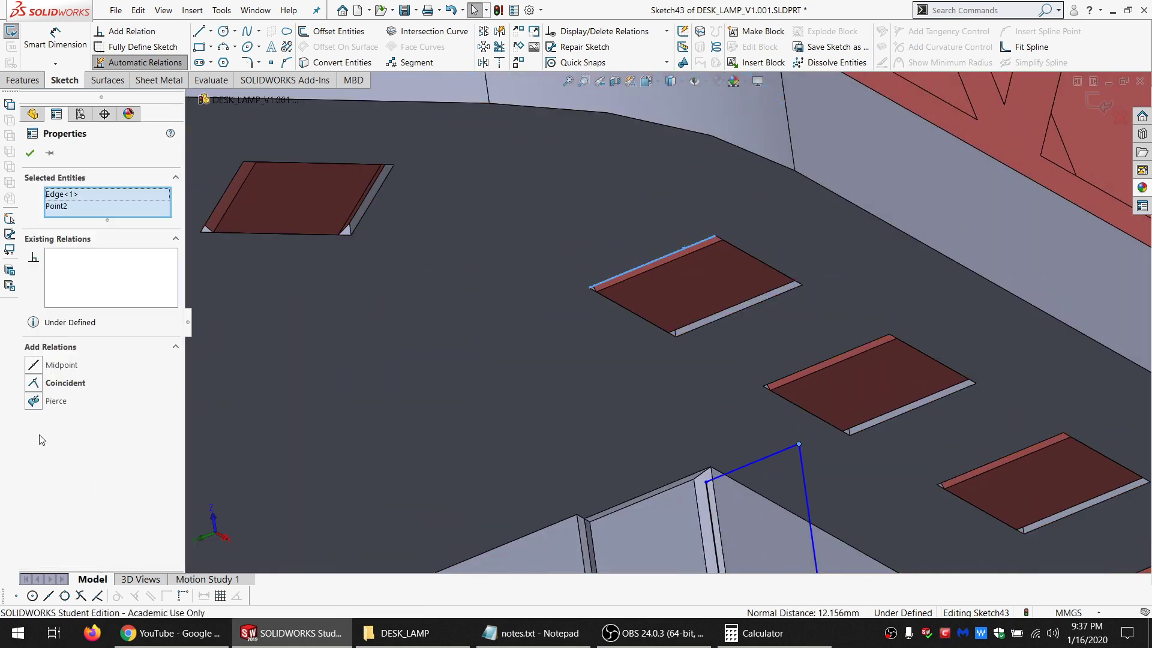
left_click(59, 384)
scroll(706, 412, "up", 6)
left_click(896, 410)
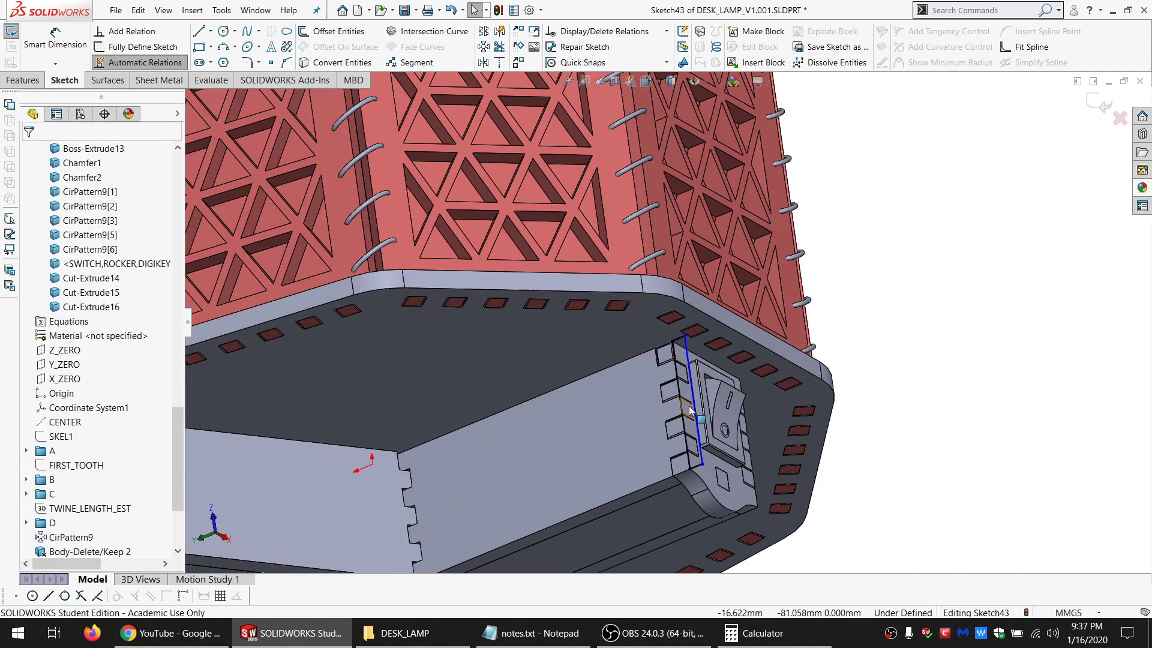
Dimension the rectangle's width and link it to the SAFE_DIST variable, 4 mm.
scroll(690, 411, "down", 3)
left_click(55, 39)
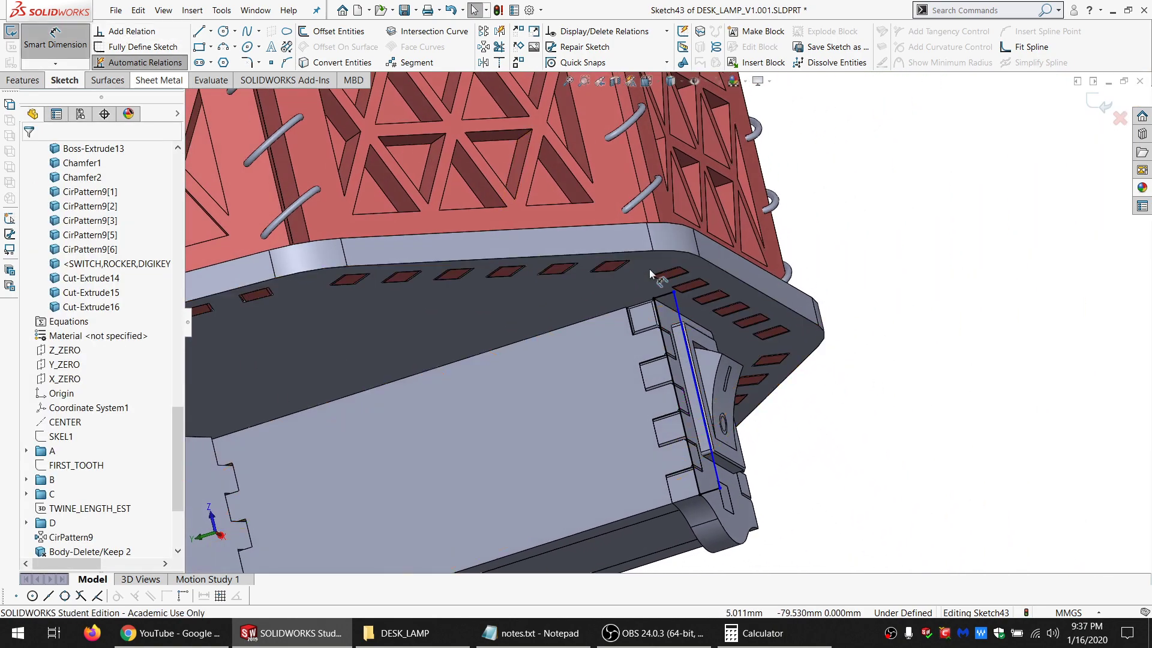
left_click(673, 294)
left_click(674, 384)
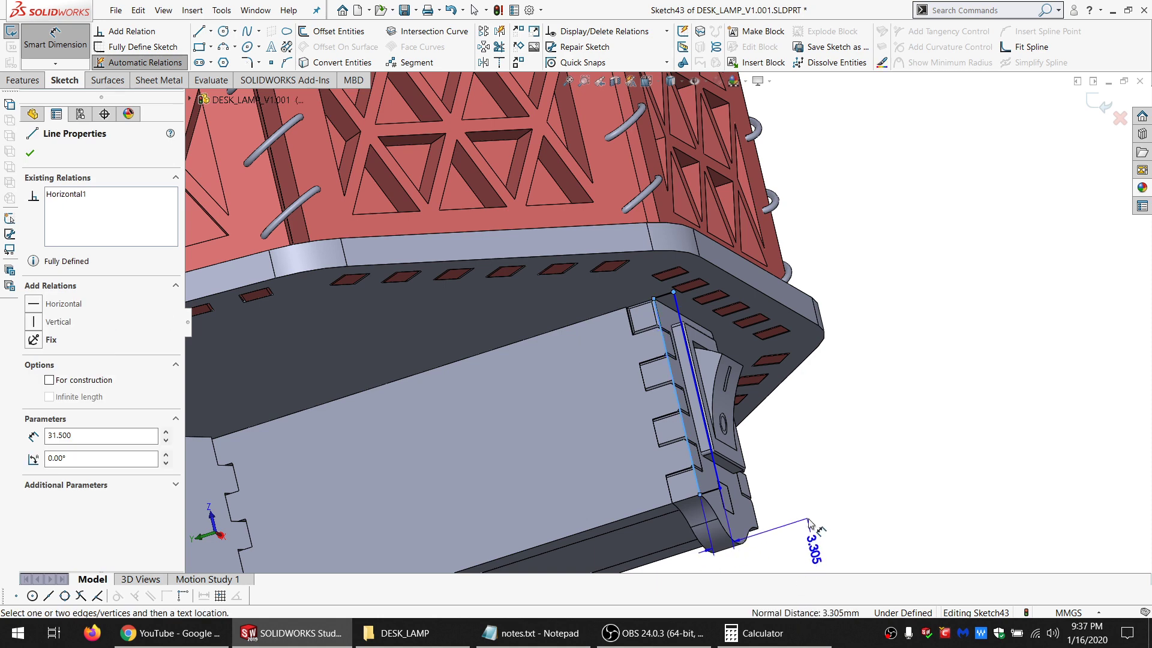
left_click(810, 524)
type("=SA")
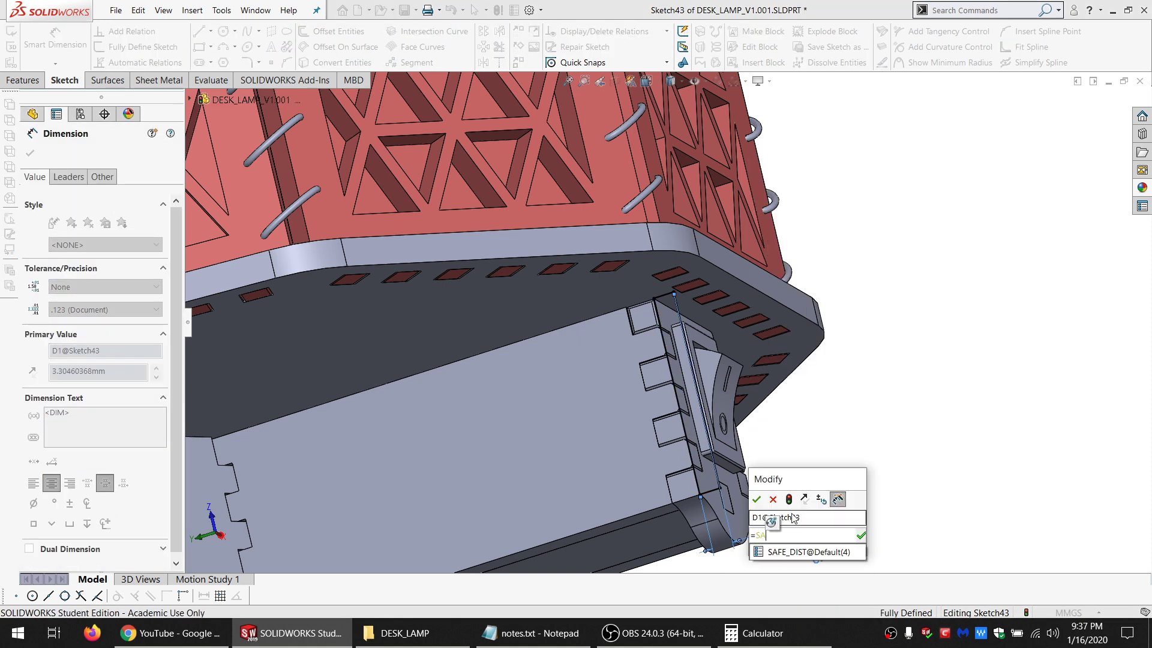
left_click(794, 557)
left_click(755, 500)
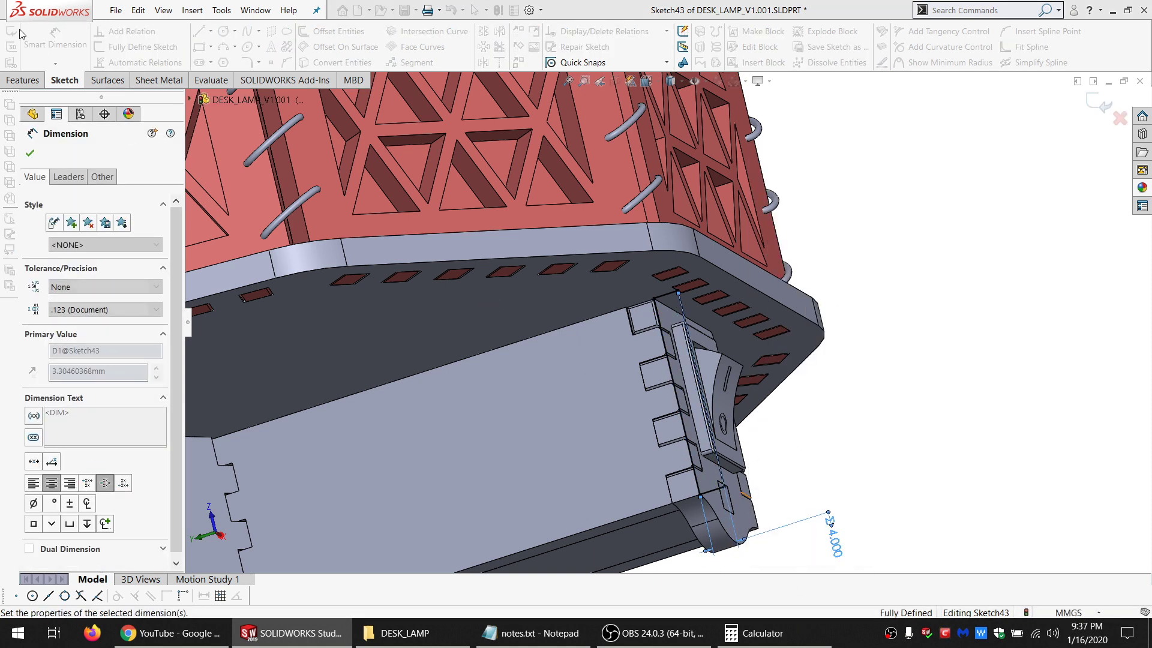
key("Escape")
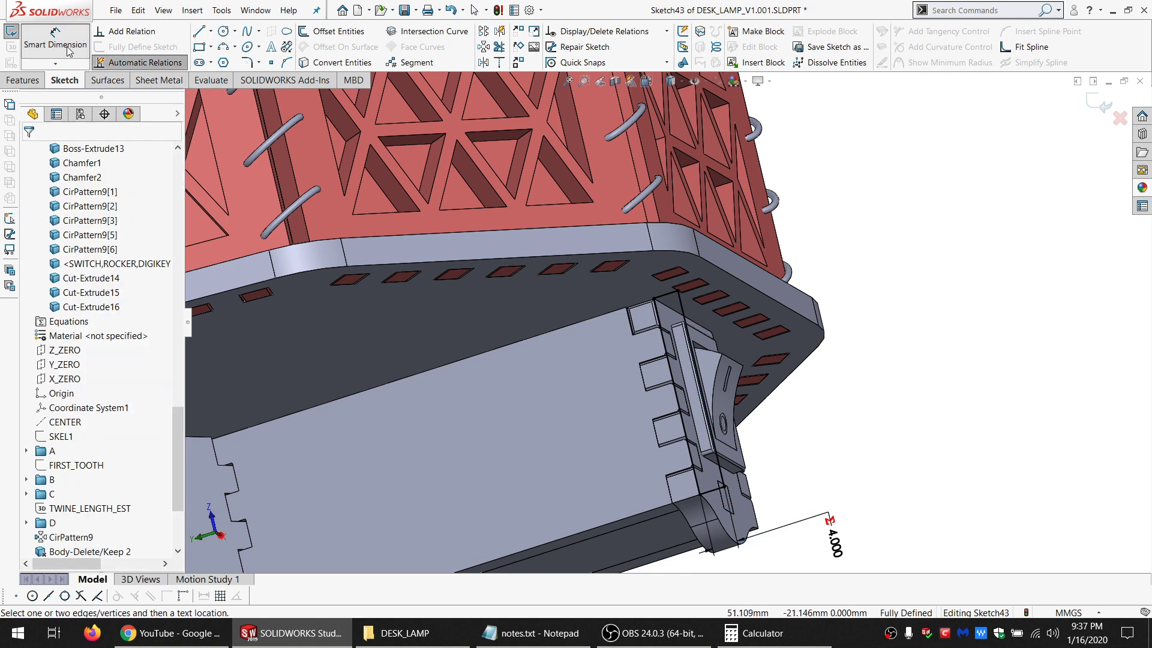
scroll(672, 320, "down", 2)
scroll(639, 384, "down", 4)
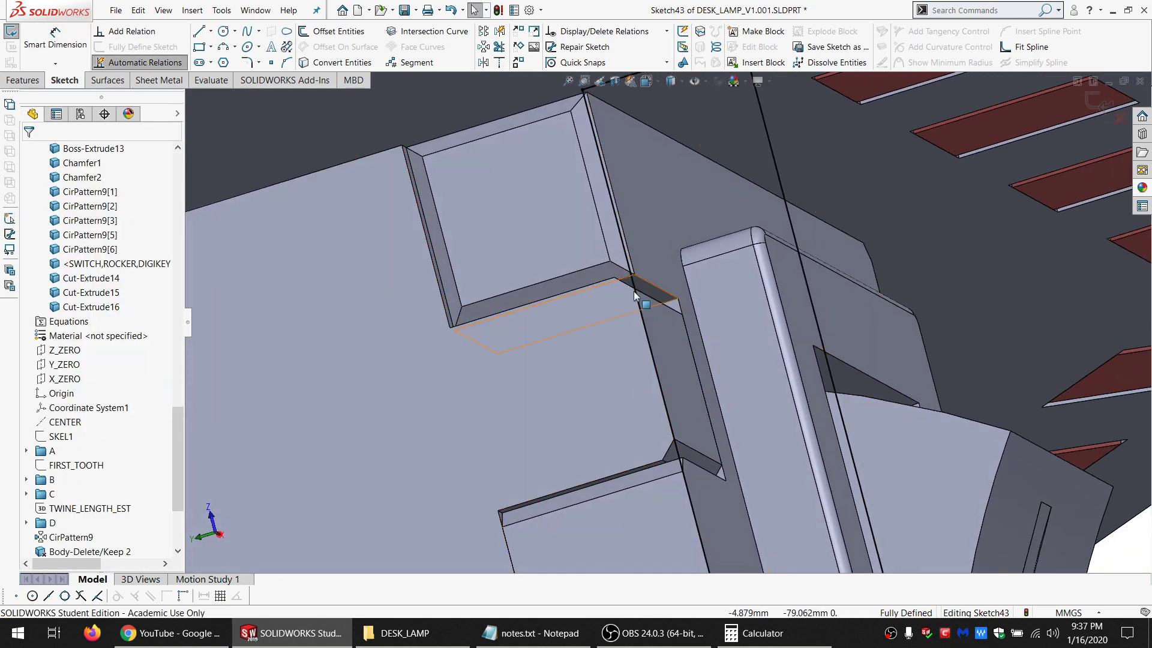
Sketch three rectangles from the panel's edge at the gaps between its fingers, the first about 6.6 mm and the third about 7.5 mm deep.
scroll(635, 299, "up", 5)
scroll(643, 348, "down", 1)
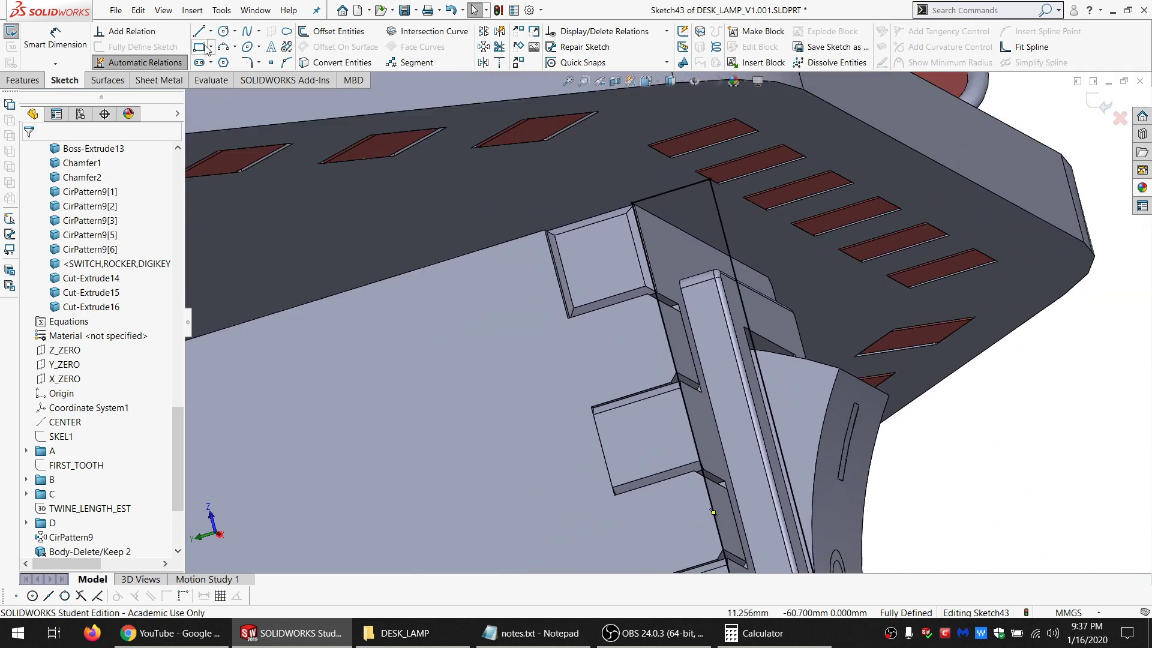
left_click(655, 292)
left_click(547, 409)
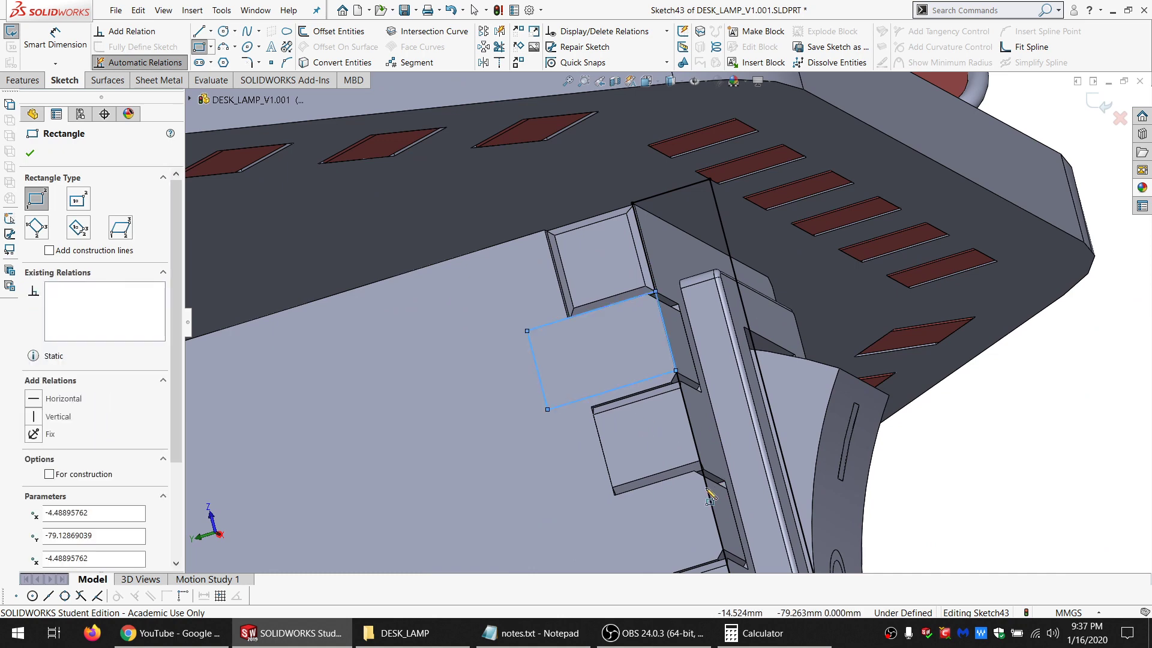
left_click(700, 456)
left_click(597, 552)
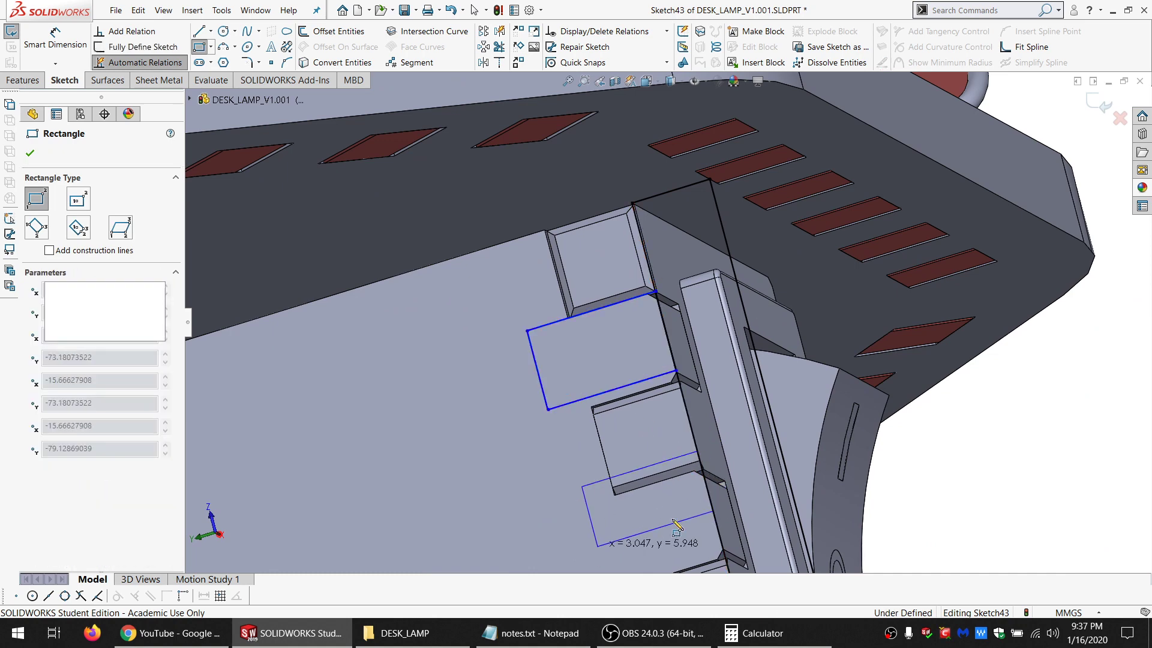
scroll(696, 496, "up", 3)
left_click(706, 456)
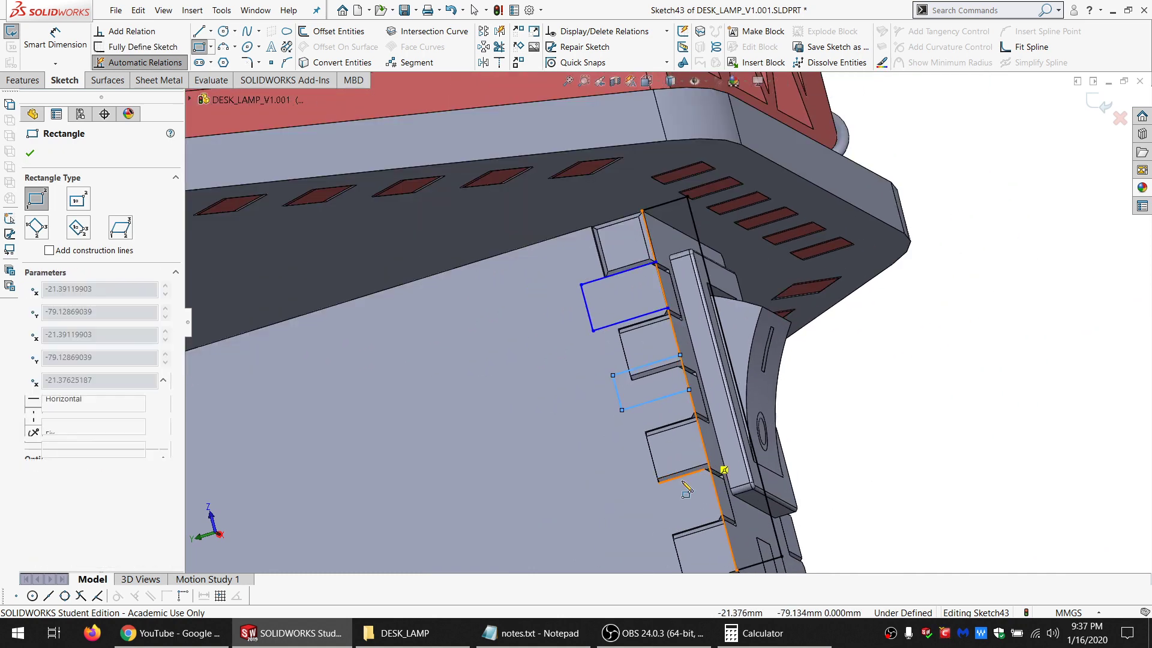
left_click(635, 536)
scroll(668, 321, "up", 3)
scroll(700, 454, "down", 4)
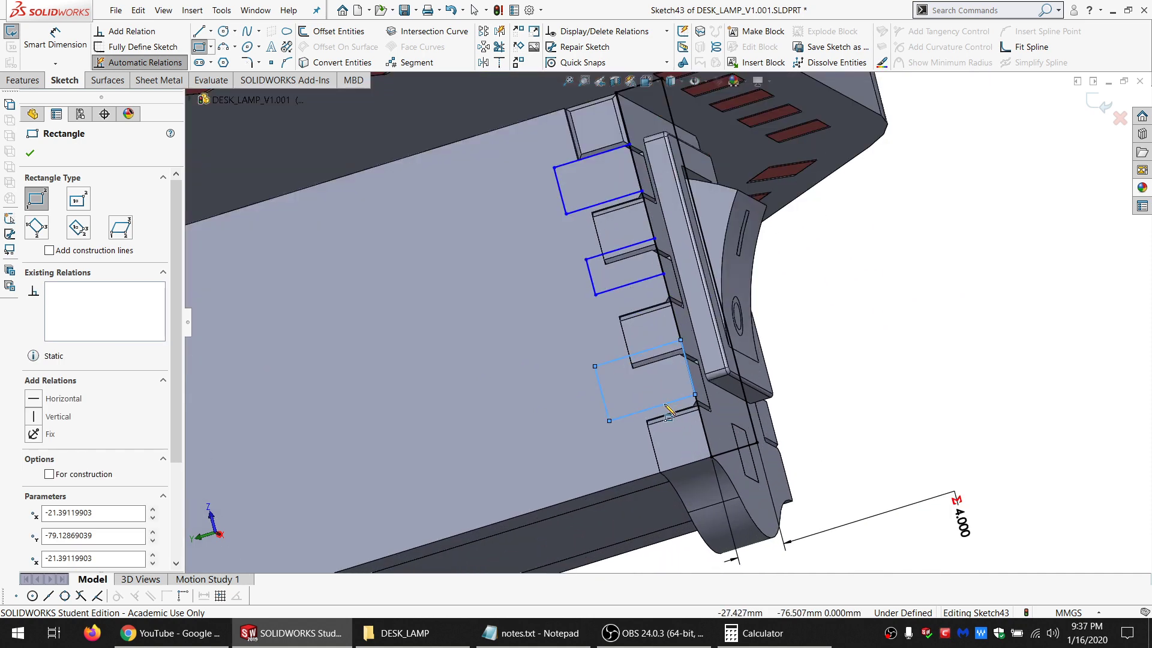
key("Escape")
Make the lowest rectangle's two cross lines coincident with the corner vertices of the neighbouring fingers.
scroll(697, 390, "down", 3)
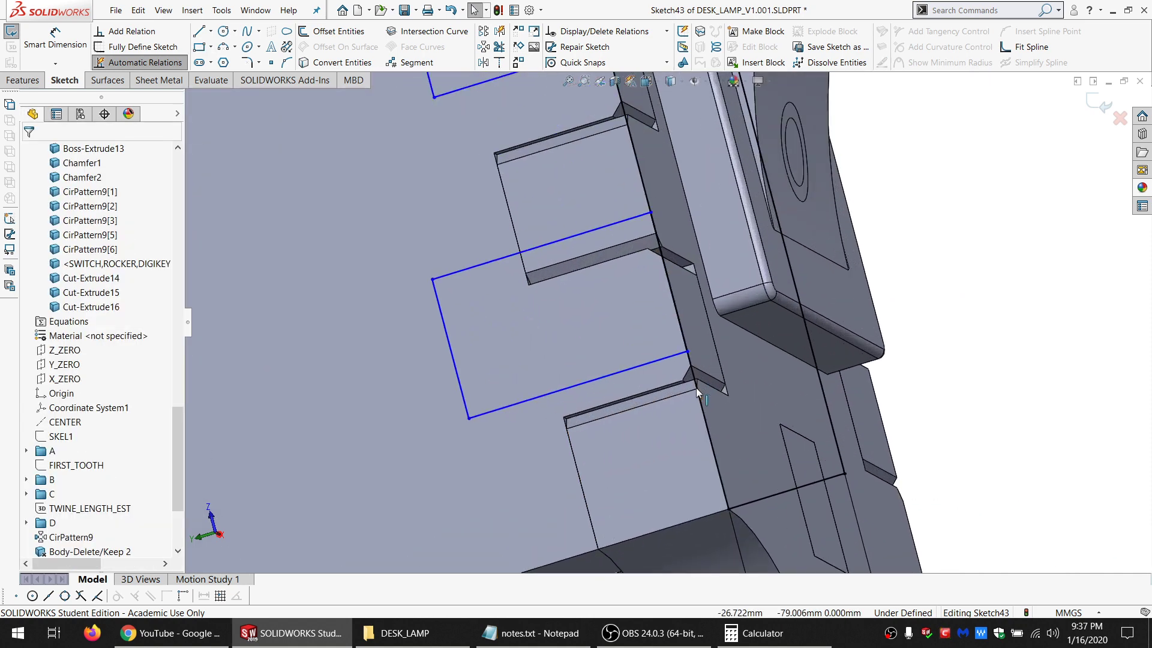
middle_click_drag(697, 389, 729, 381)
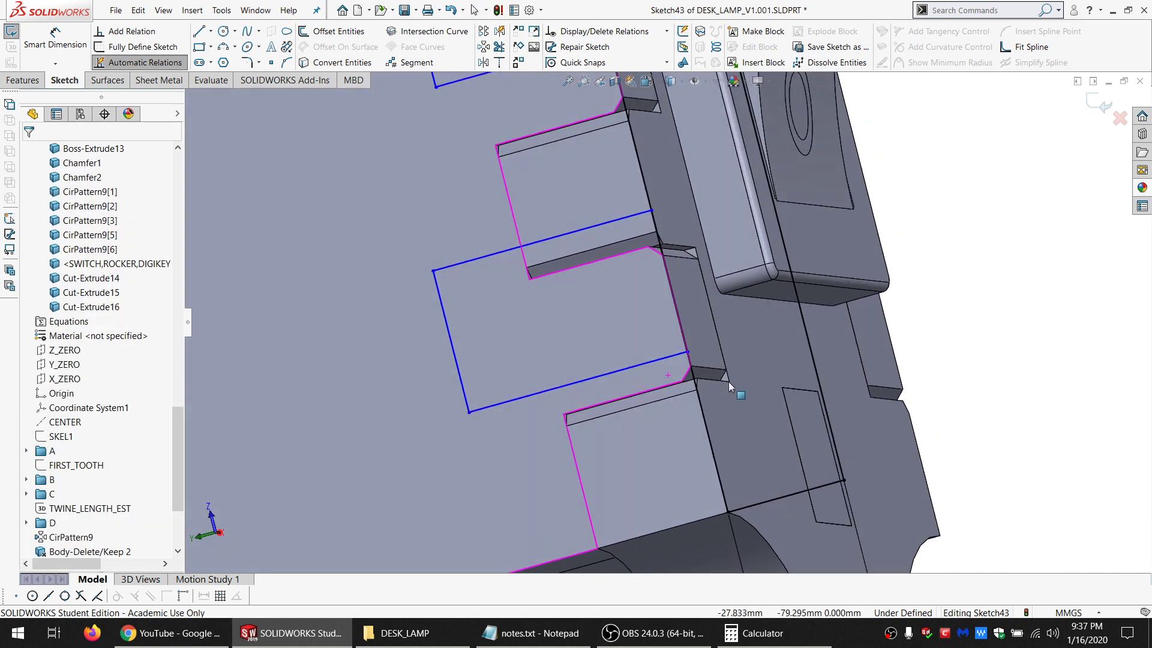
left_click(682, 380)
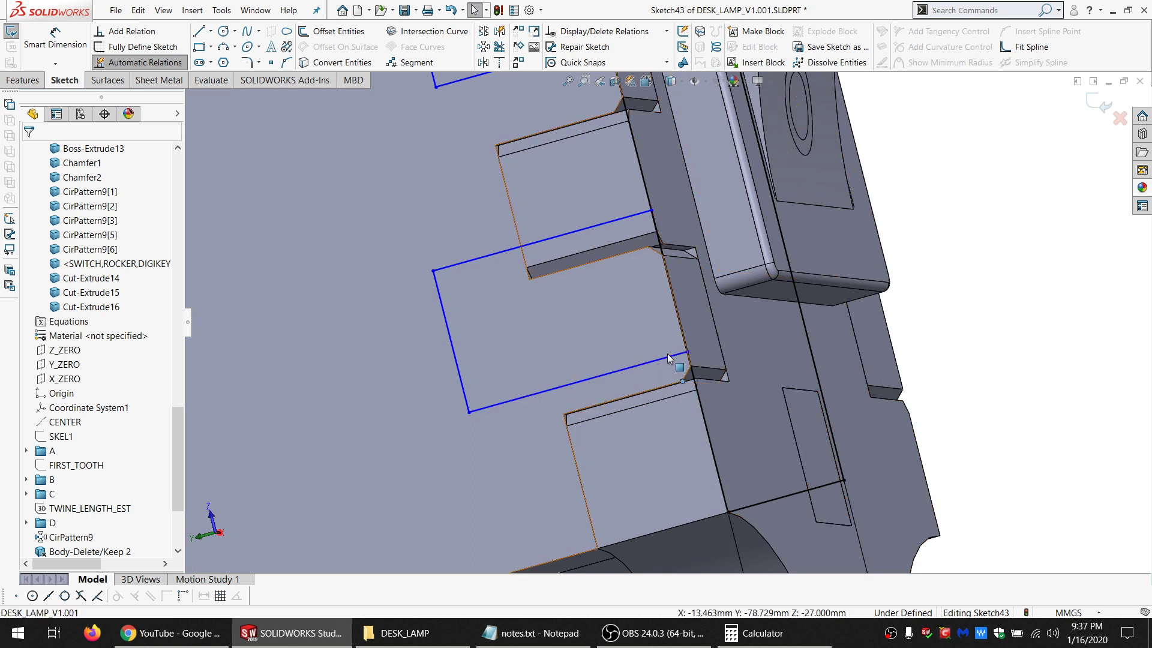
left_click(630, 367, "ctrl")
left_click(66, 383)
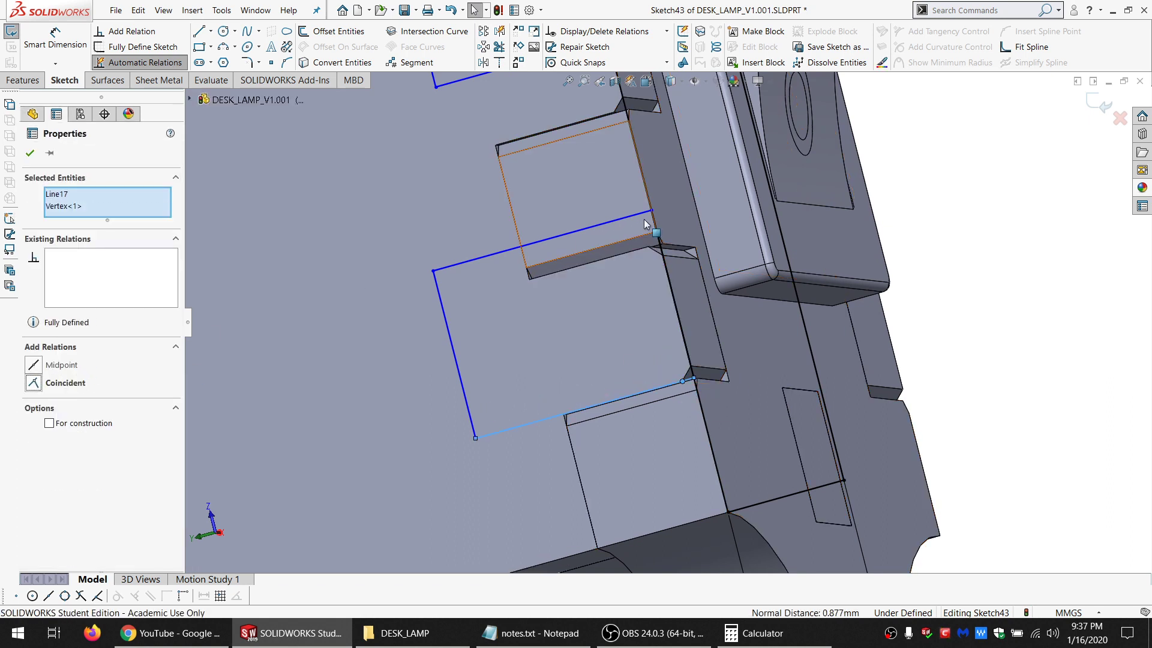
left_click(638, 216)
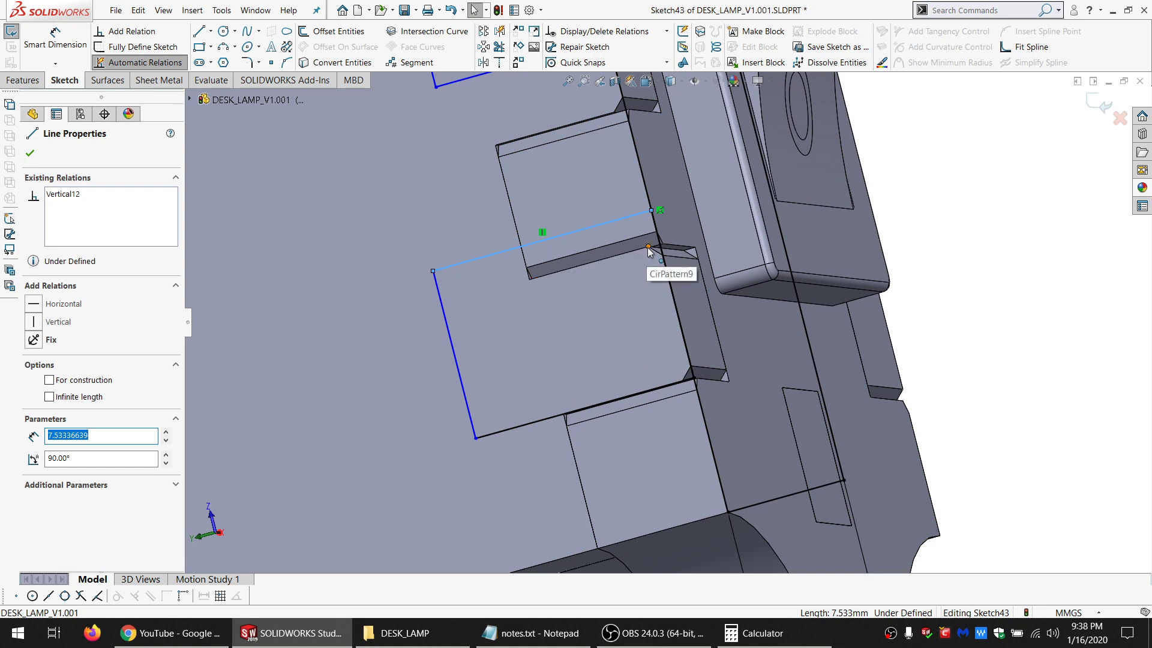
left_click(648, 247, "ctrl")
left_click(72, 386)
Make the middle rectangle's two cross lines coincident with the corner vertices of the fingers on either side of it.
scroll(870, 324, "up", 5)
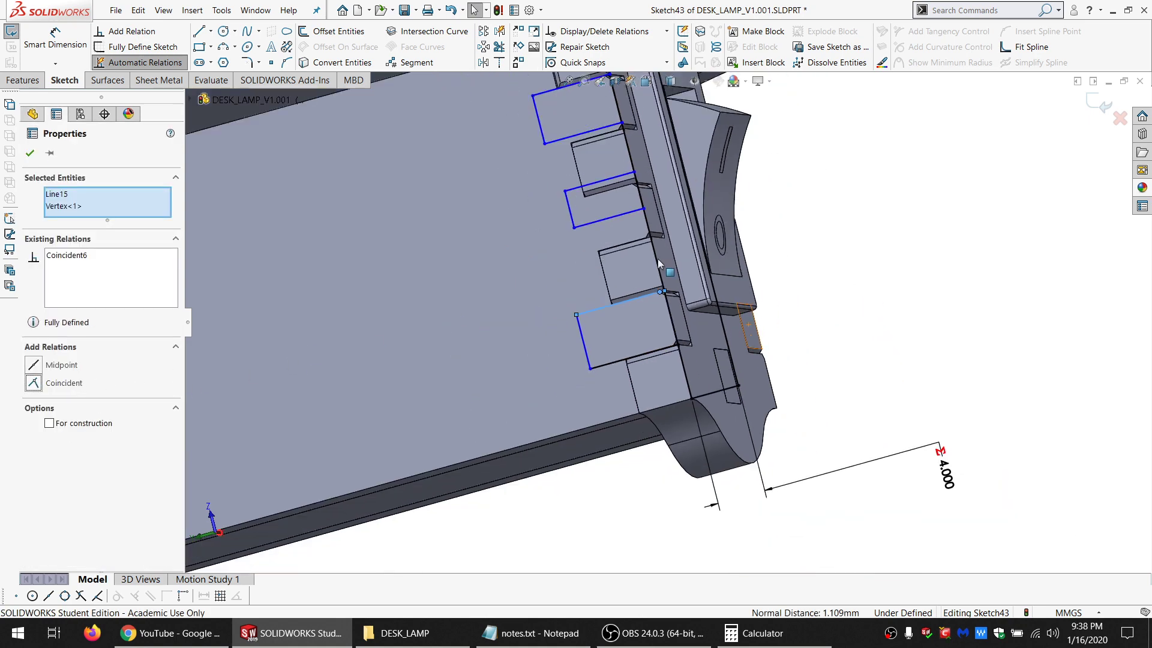
scroll(653, 260, "down", 5)
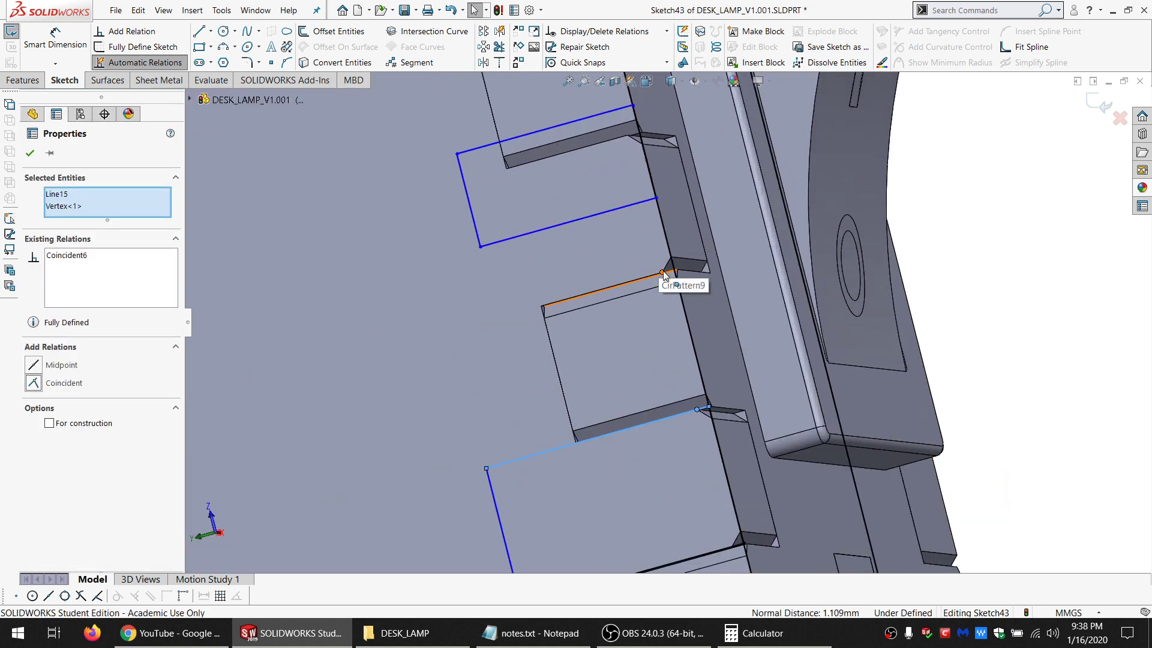
left_click(663, 273)
left_click(622, 208, "ctrl")
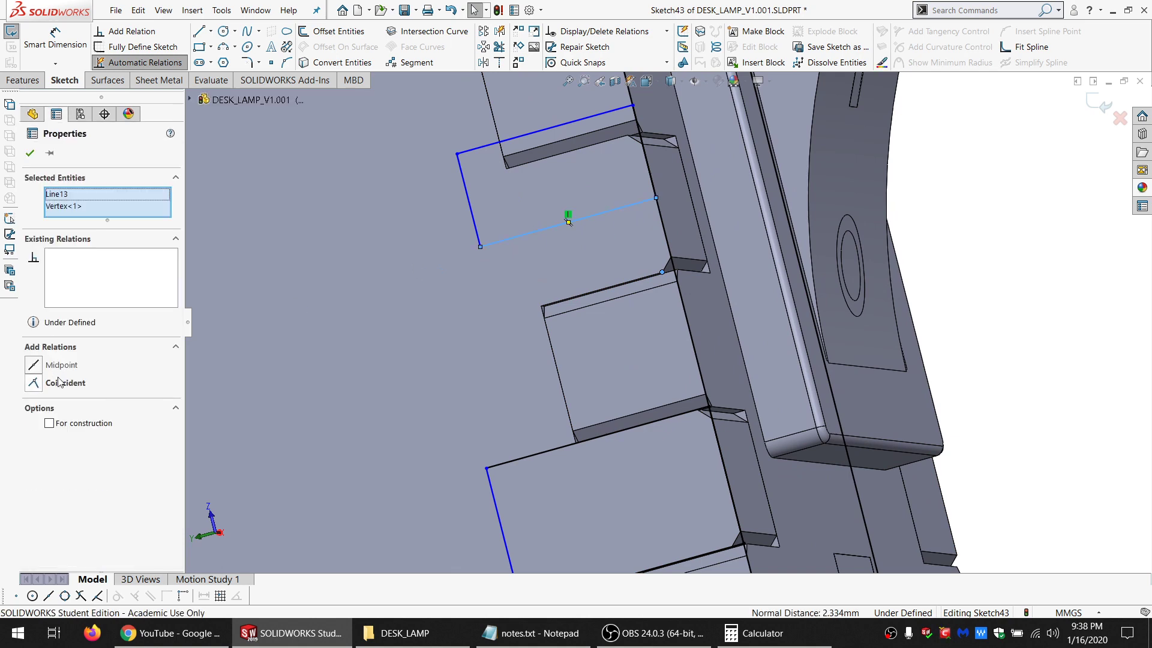
key("Escape")
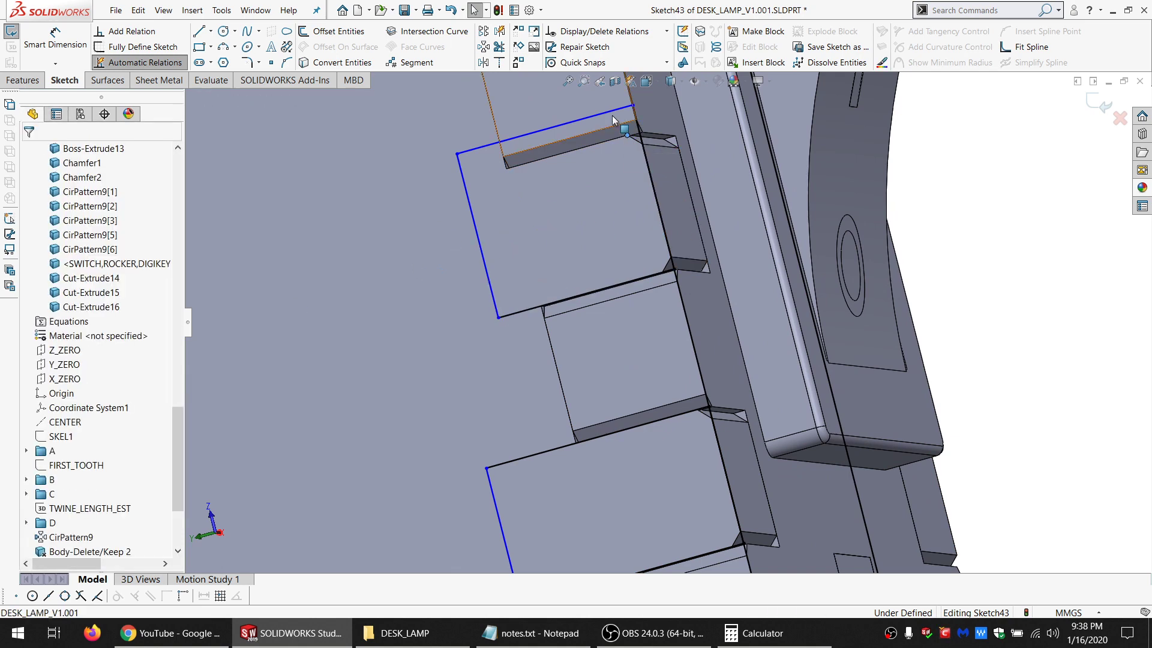
left_click(615, 114)
left_click(627, 135, "ctrl")
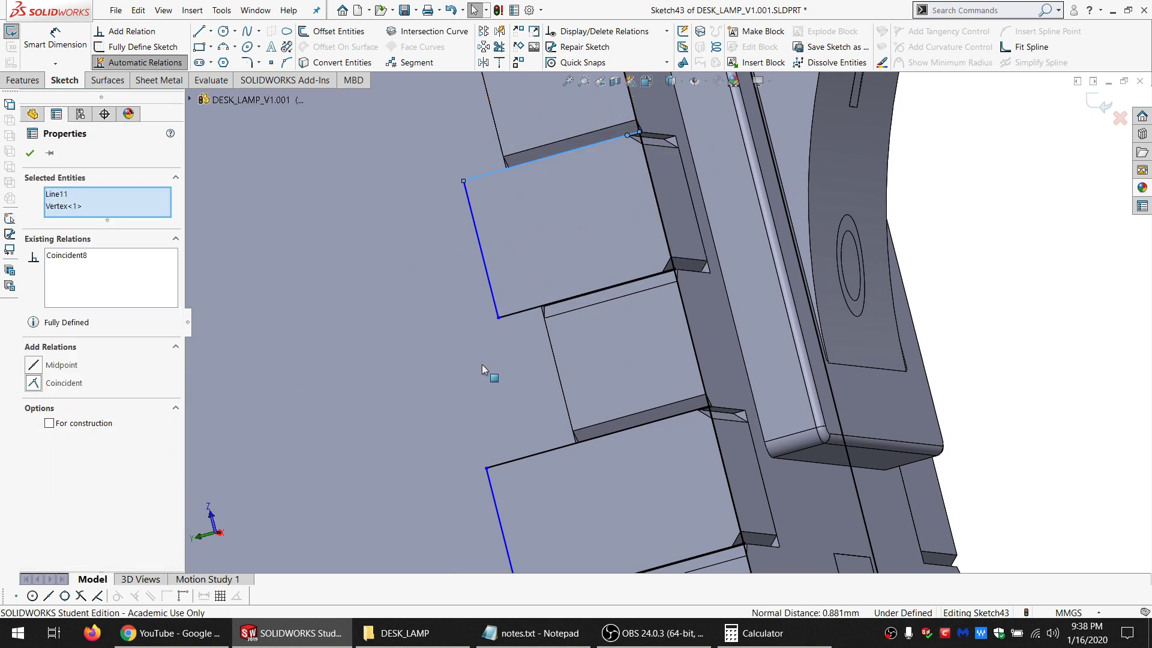
Make the uppermost rectangle's two cross lines coincident with the adjoining finger corner vertices below the switch plate's first finger.
scroll(481, 365, "up", 5)
scroll(627, 177, "down", 4)
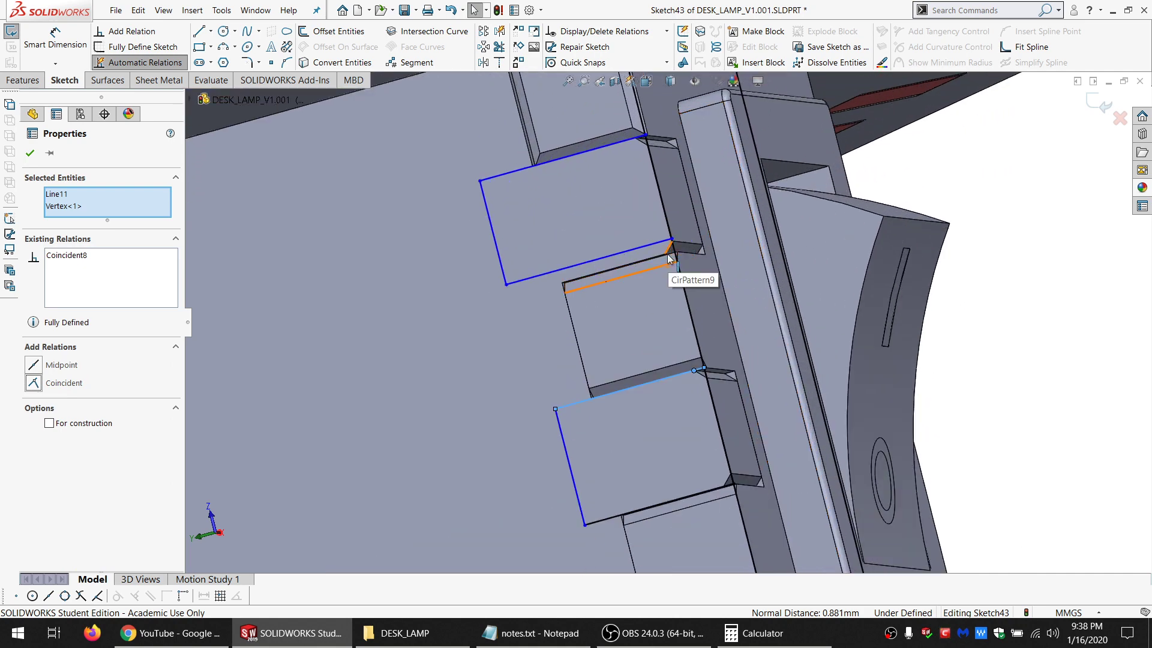
key("Escape")
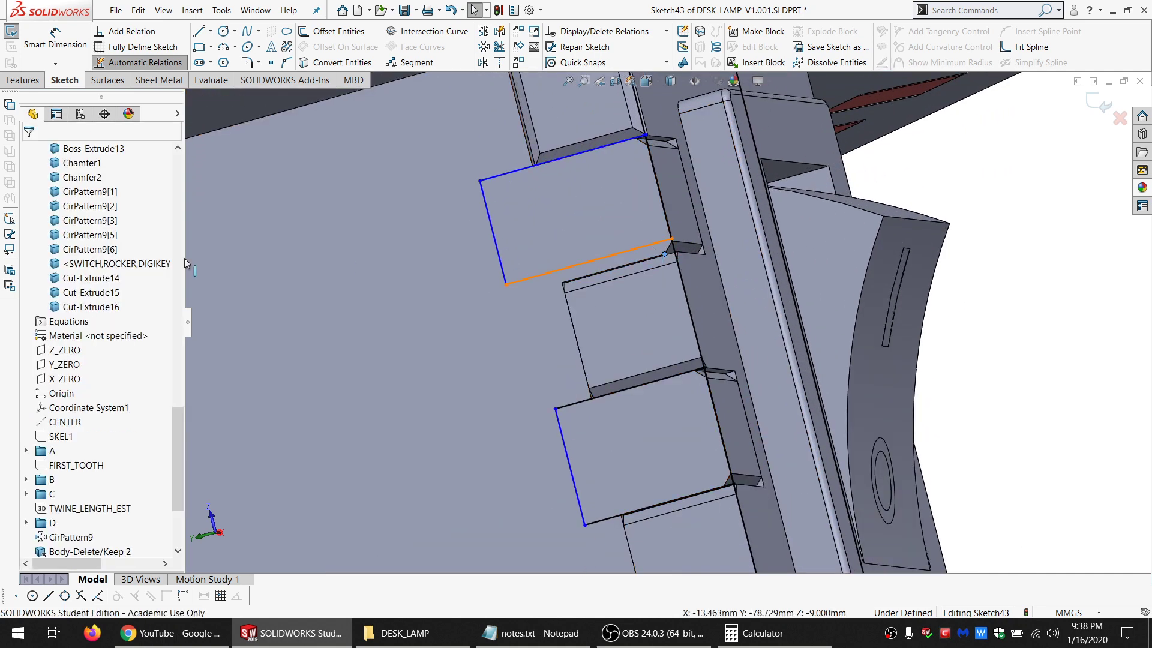
left_click(589, 253)
left_click(665, 254, "ctrl")
left_click(52, 383)
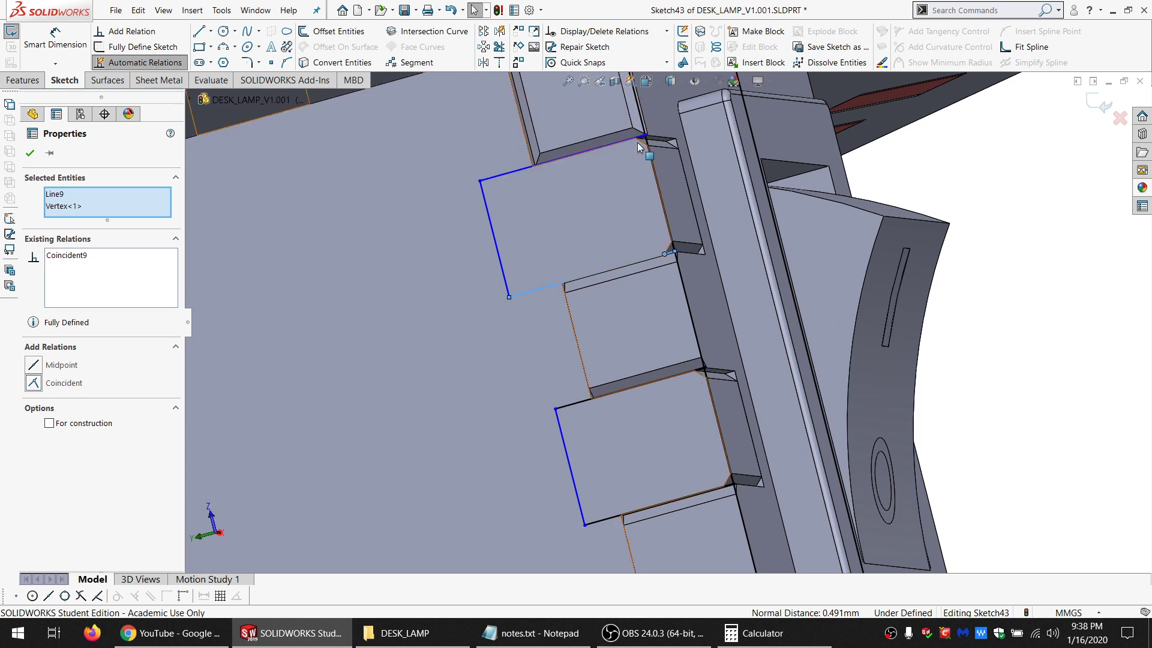
left_click(588, 98)
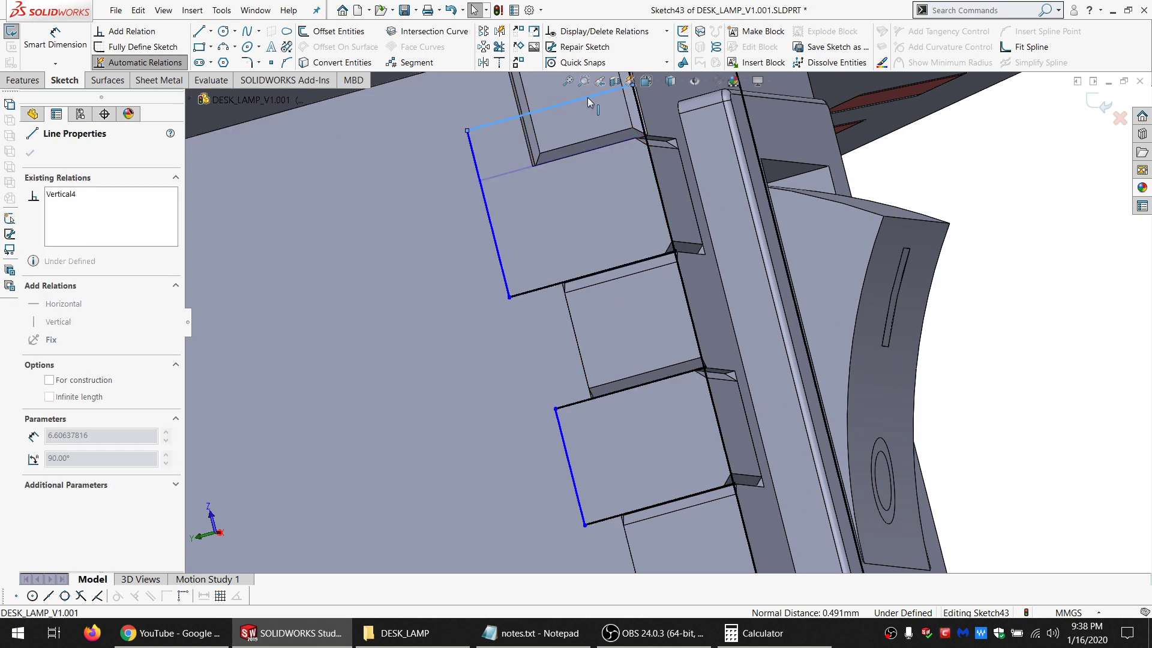
left_click(635, 138, "ctrl")
left_click(87, 384)
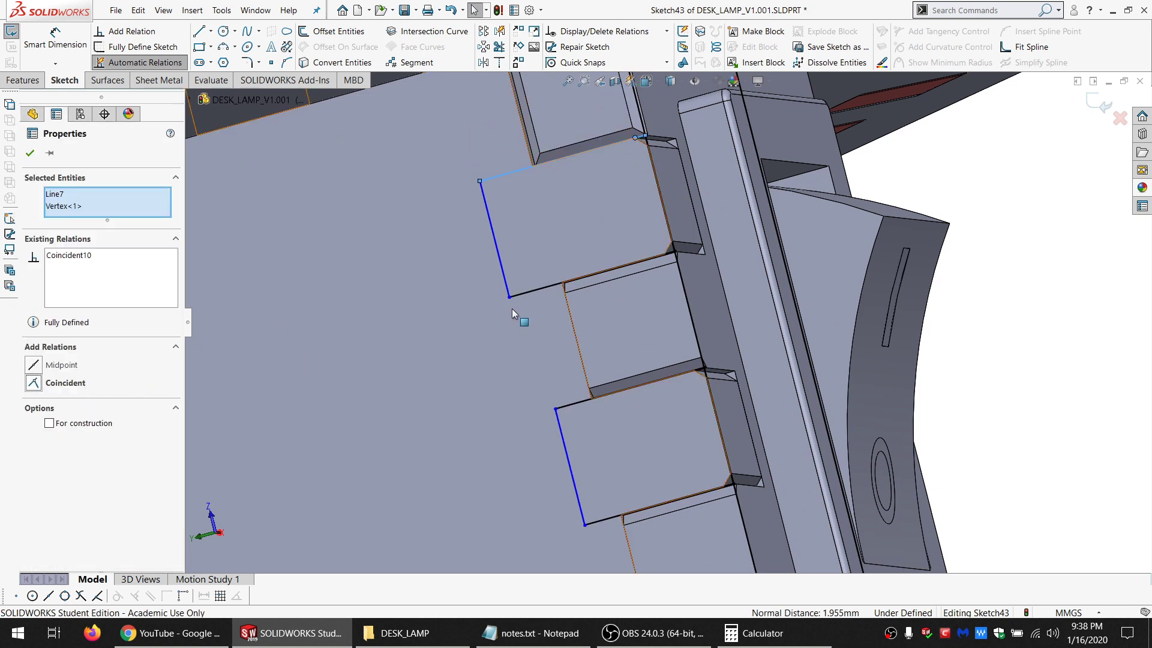
Set one cross line of each of the three rectangles equal to the adjacent finger's edge.
left_click(532, 291)
scroll(649, 378, "up", 5)
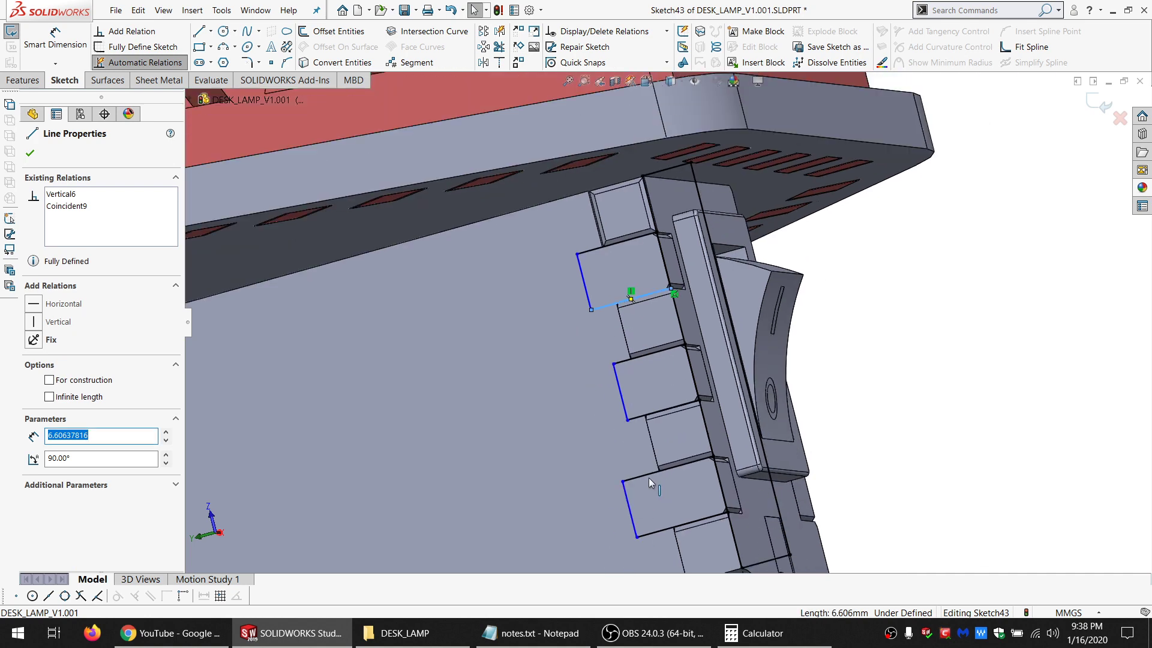
left_click(651, 474, "ctrl")
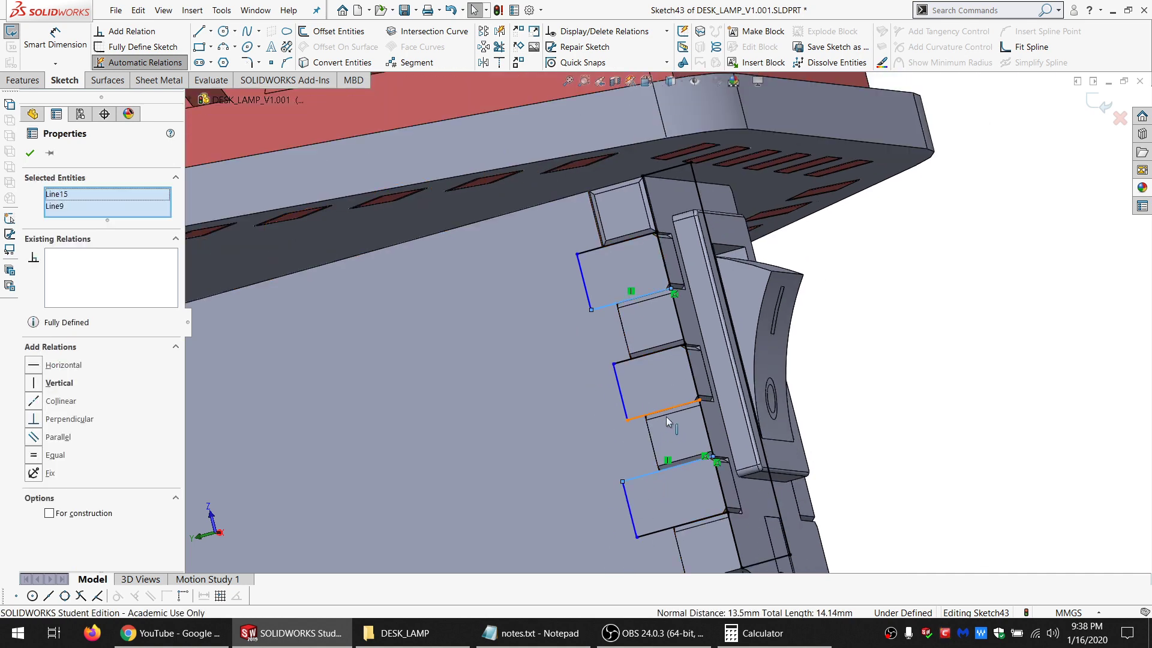
left_click(666, 417, "ctrl")
left_click(667, 420, "ctrl")
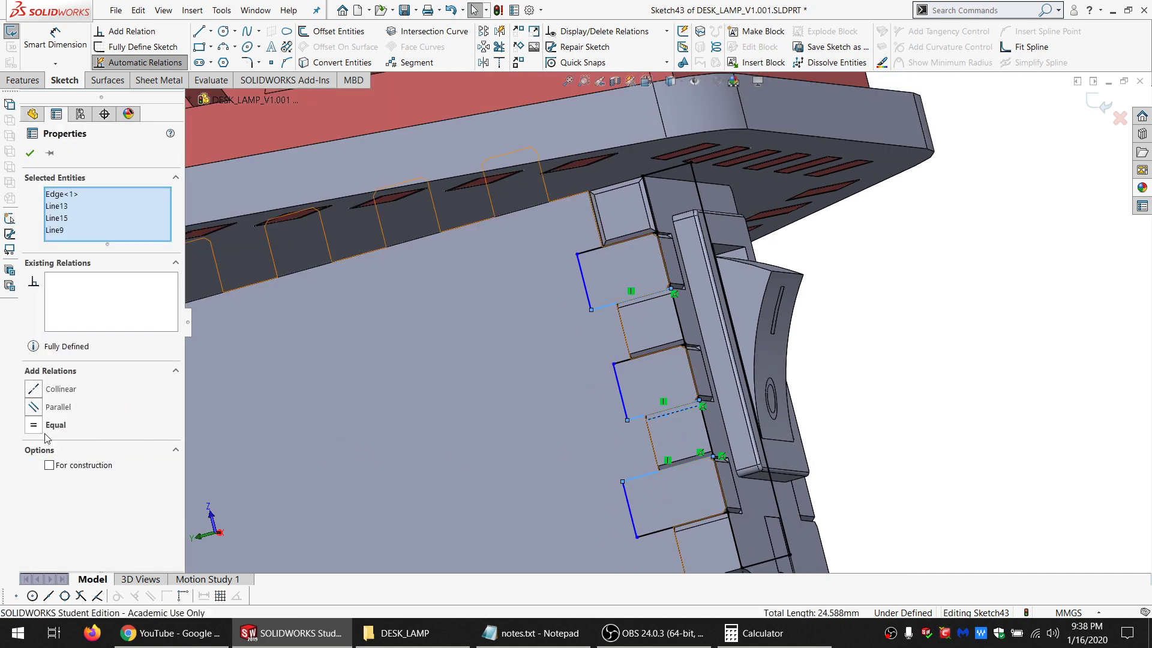
scroll(434, 401, "up", 6)
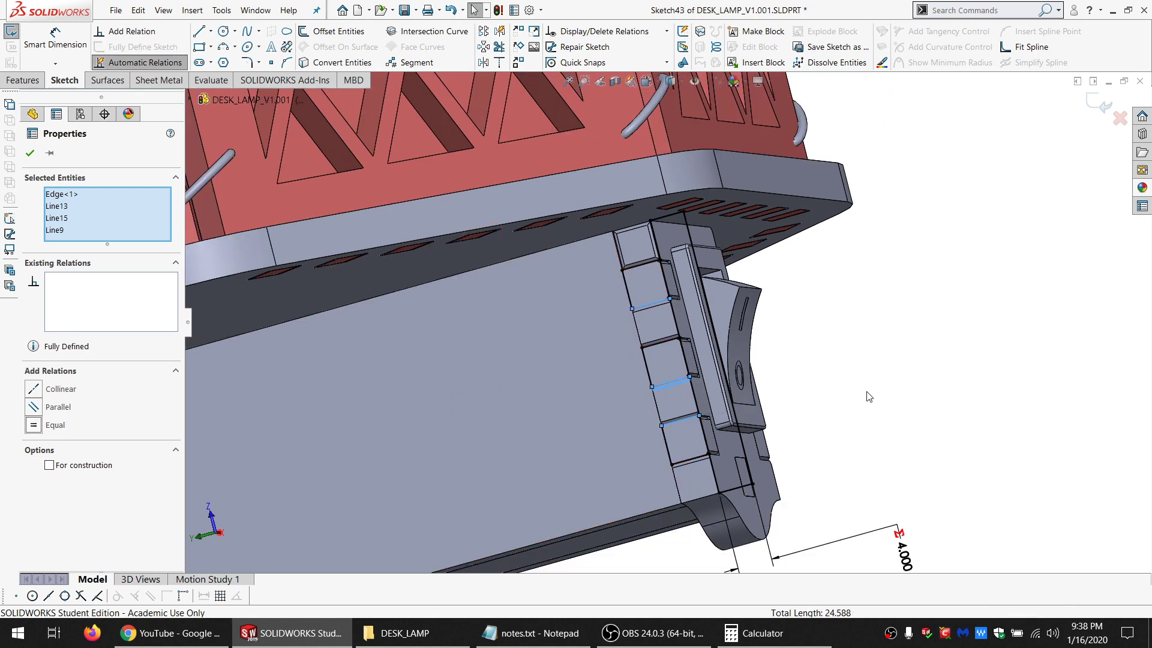
key("Escape")
Convert the sketch lines to construction geometry, keeping the three sides of each finger rectangle away from the panel edge as solid lines.
scroll(873, 420, "down", 2)
mouse_move(907, 318)
left_mouse_down()
mouse_move(746, 502)
mouse_move(636, 543)
left_mouse_up()
left_click(49, 422)
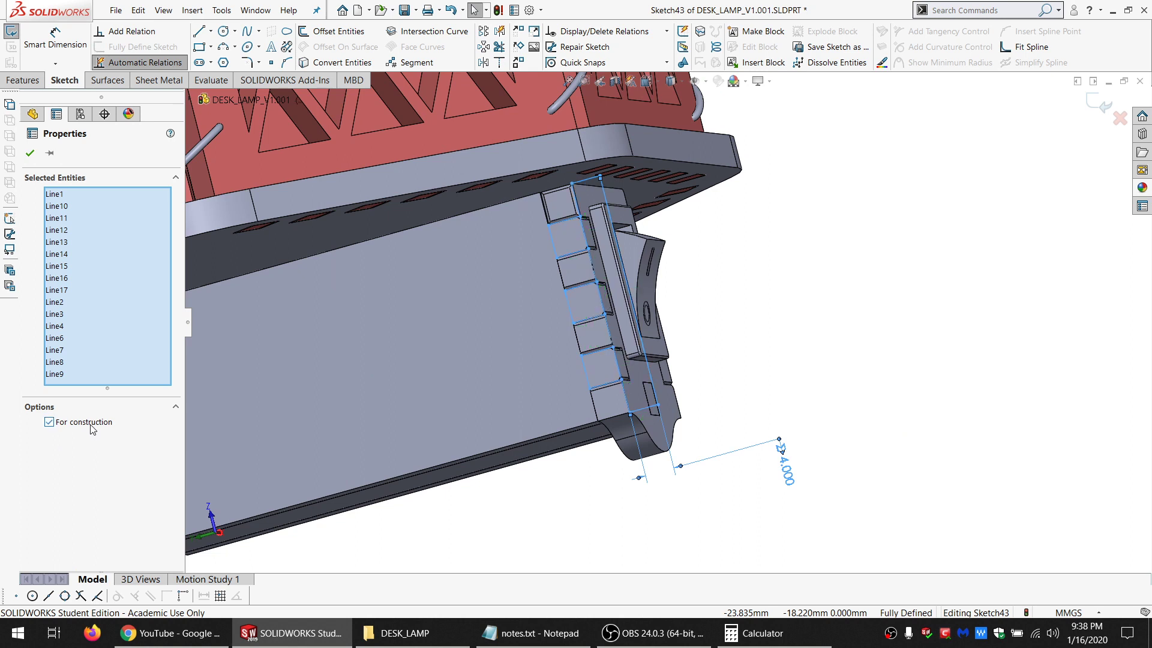
key("Escape")
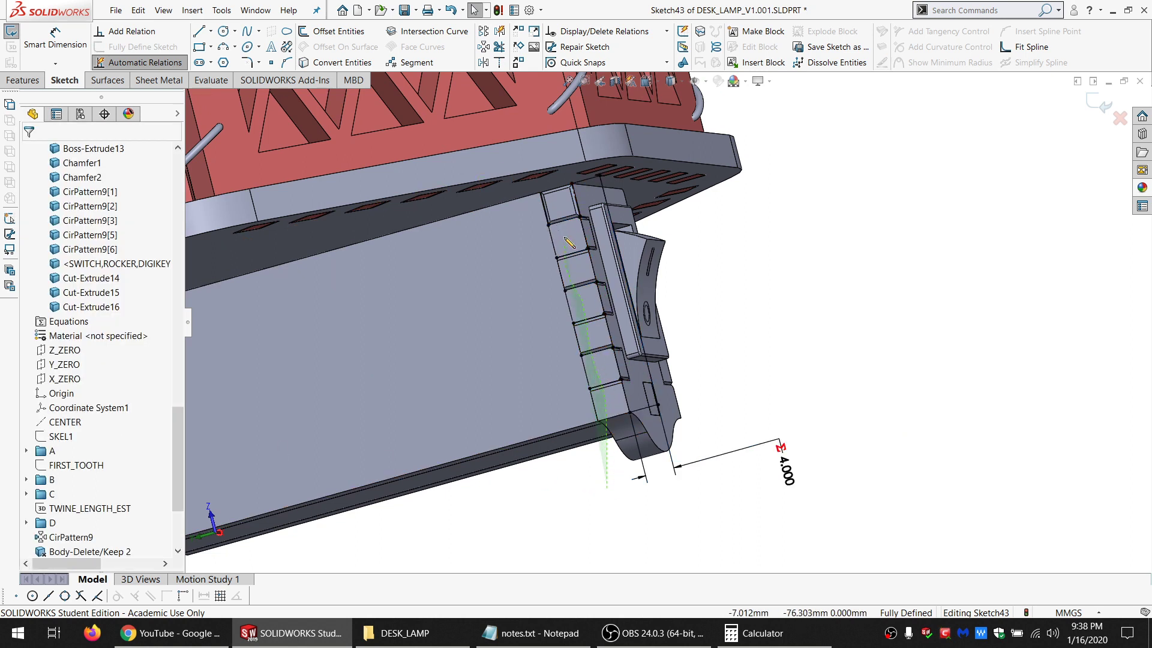
left_click_drag(436, 222, 428, 218)
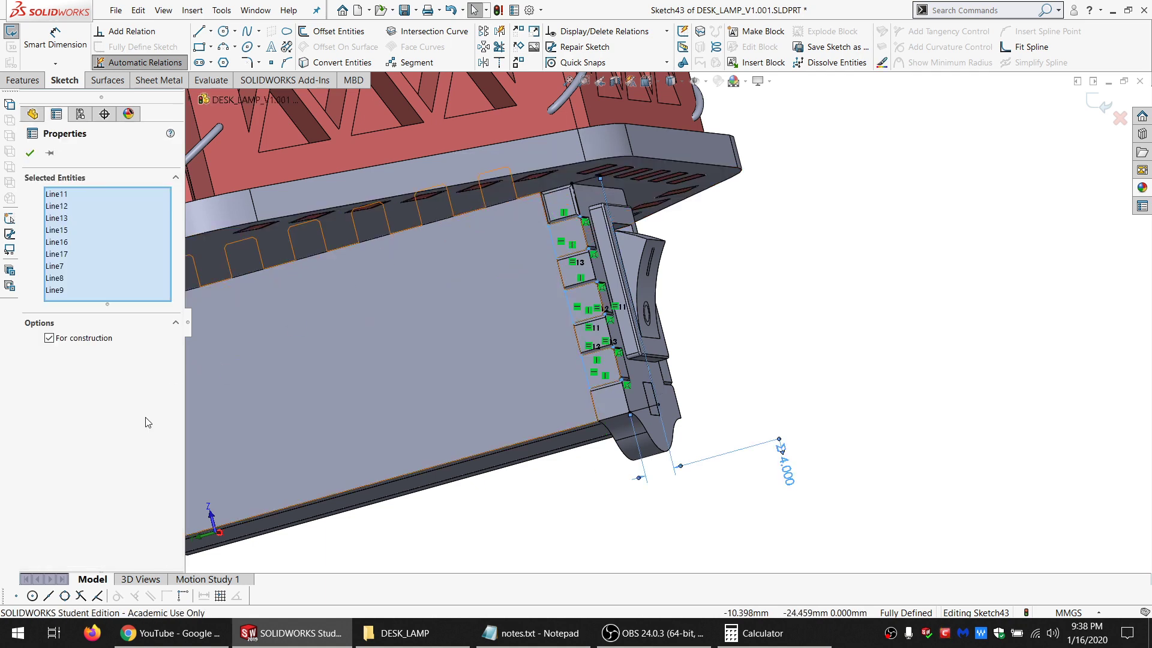
left_click(84, 339)
left_click(791, 341)
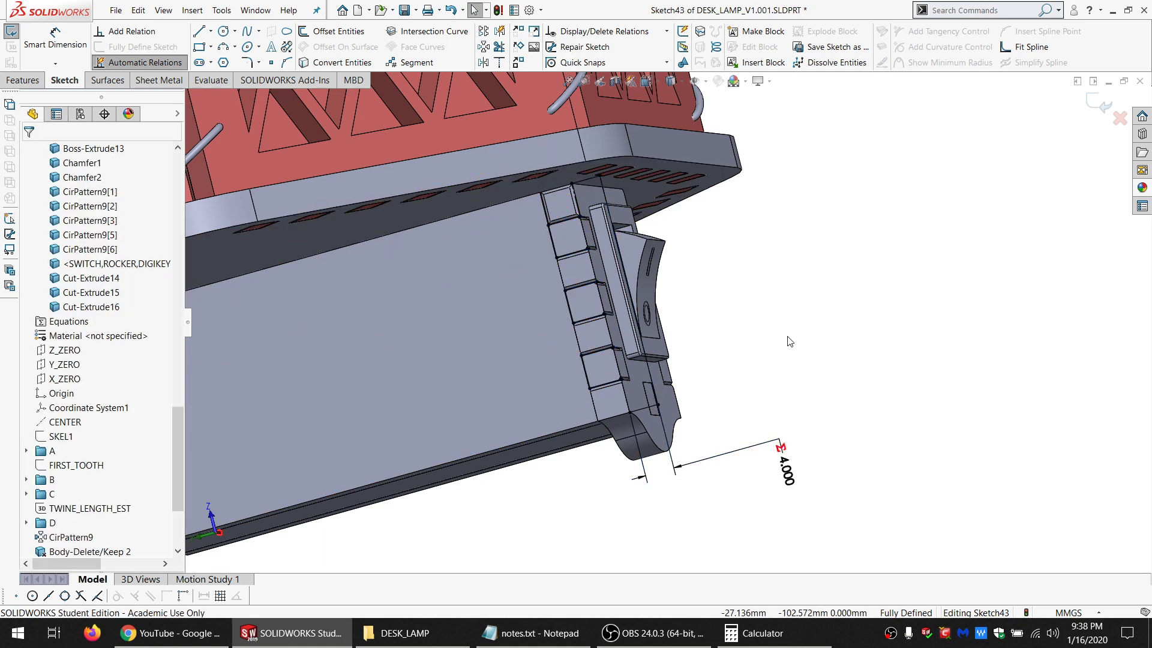
Trace the closed profile with lines around the outer 4 by 31.5 mm rectangle and along the edge sections between the finger rectangles.
scroll(596, 213, "down", 2)
scroll(596, 214, "down", 1)
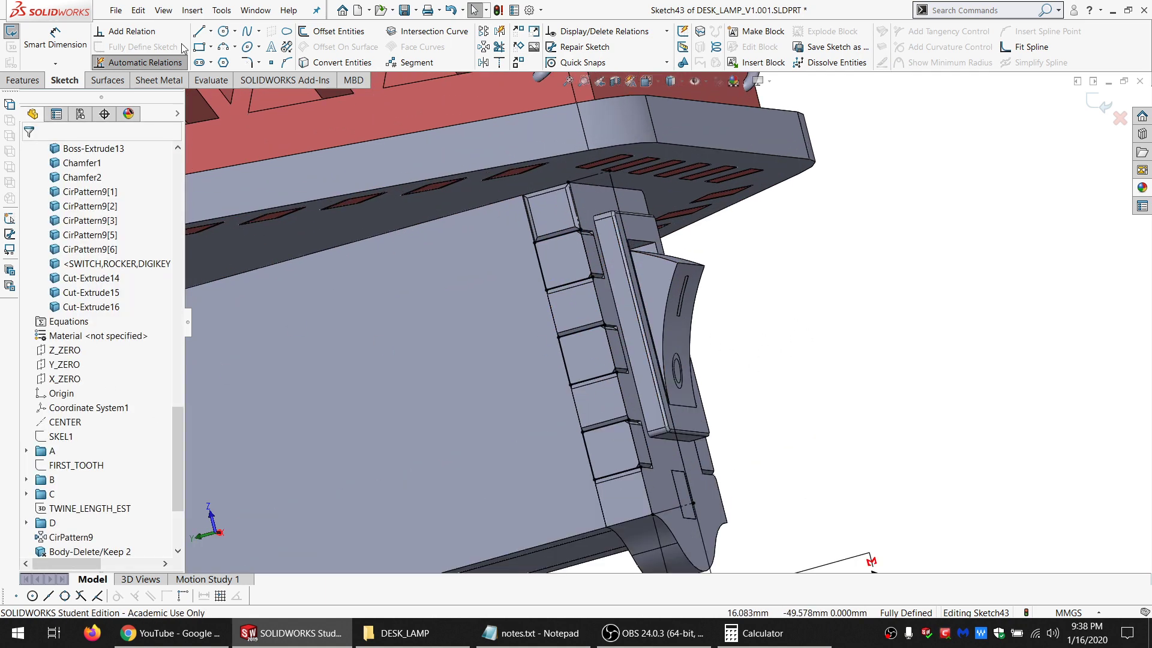
left_click(580, 230)
left_click(568, 182)
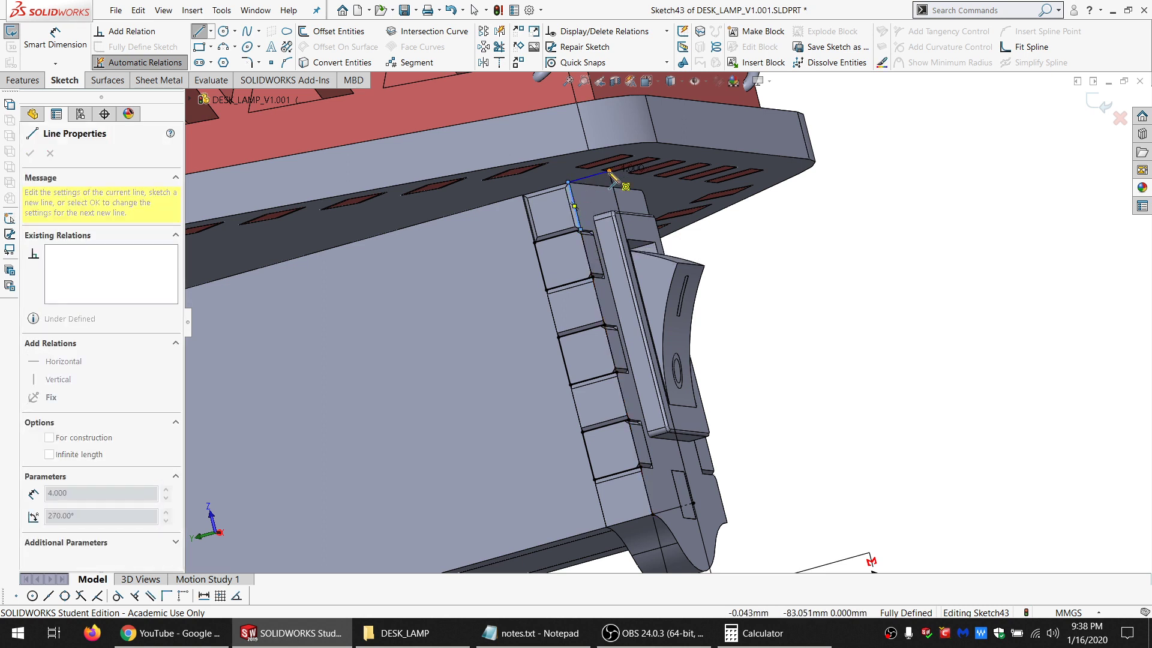
left_click(609, 171)
left_click(694, 503)
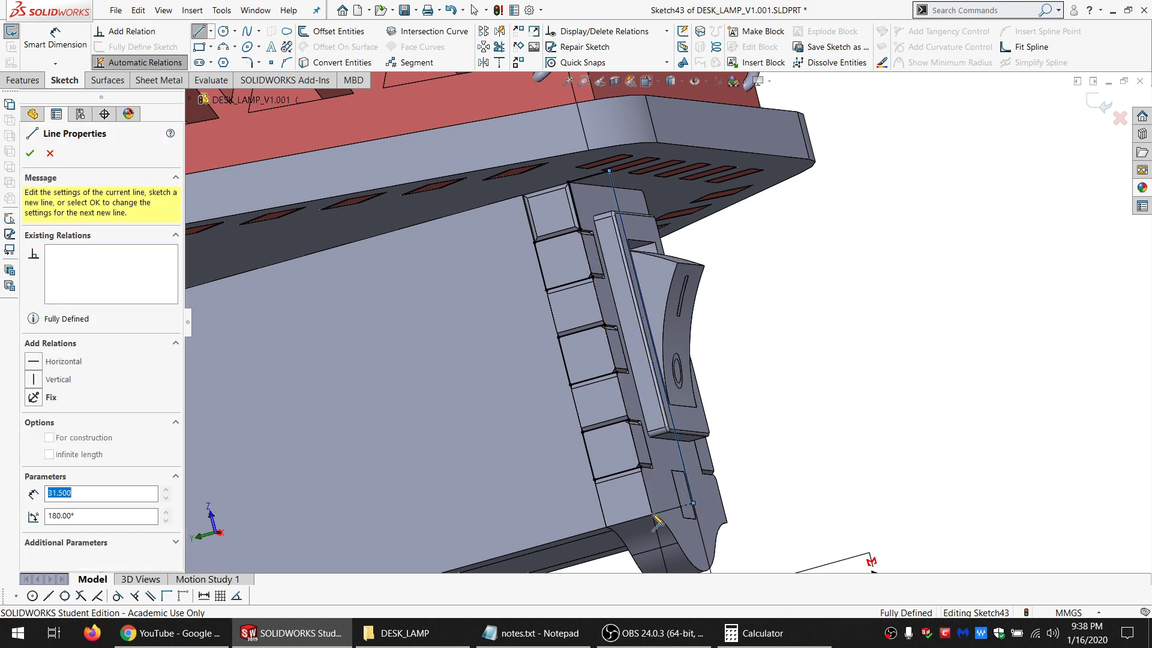
left_click(640, 467)
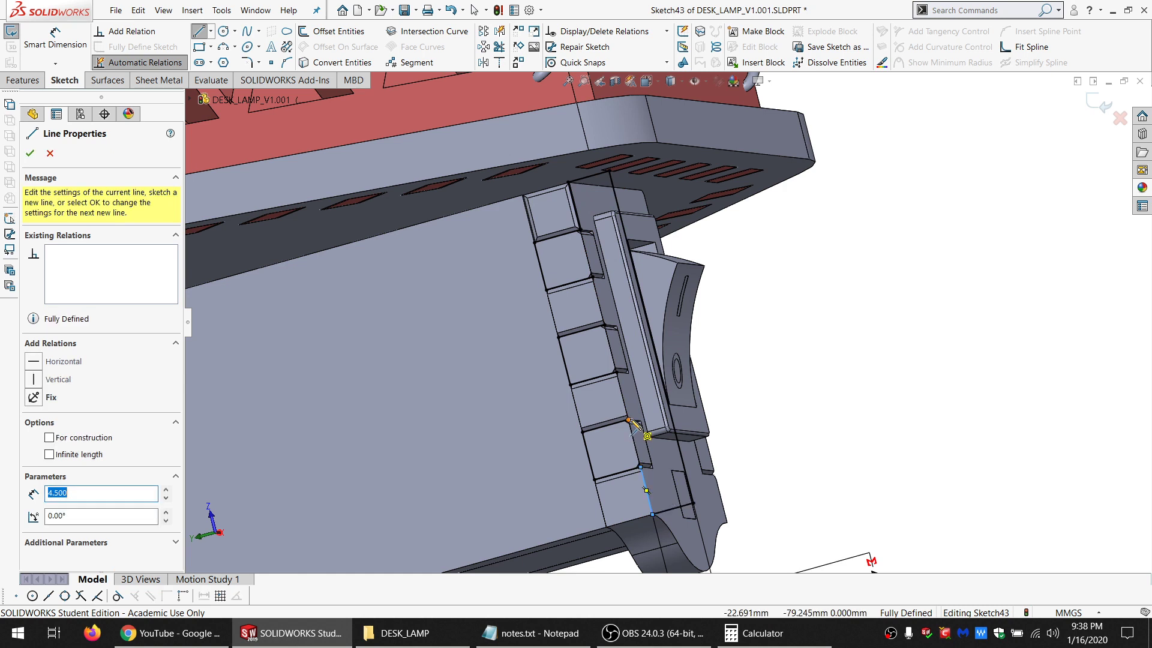
left_click(617, 372)
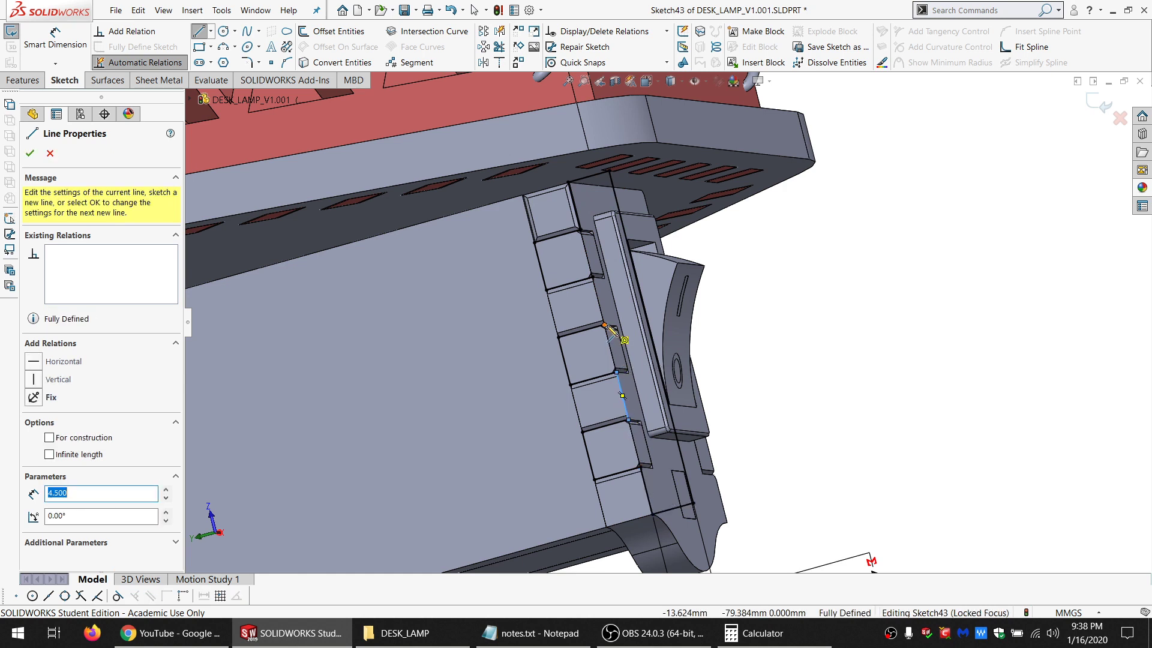
left_click(592, 277)
left_click(29, 83)
left_click(77, 35)
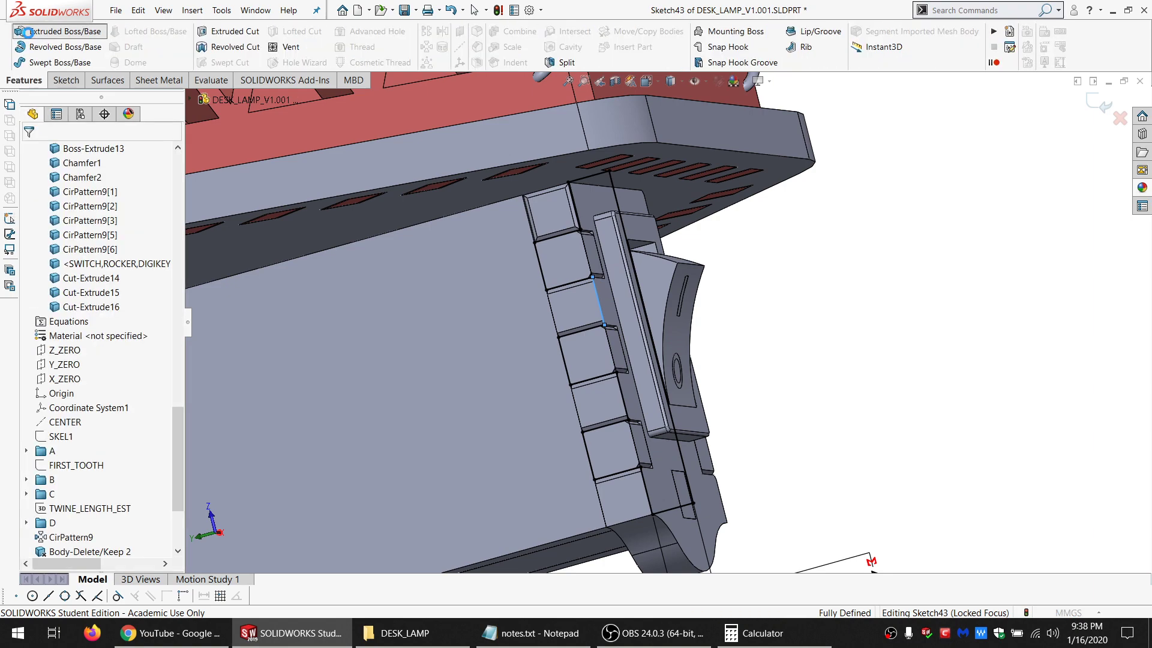
key("Escape")
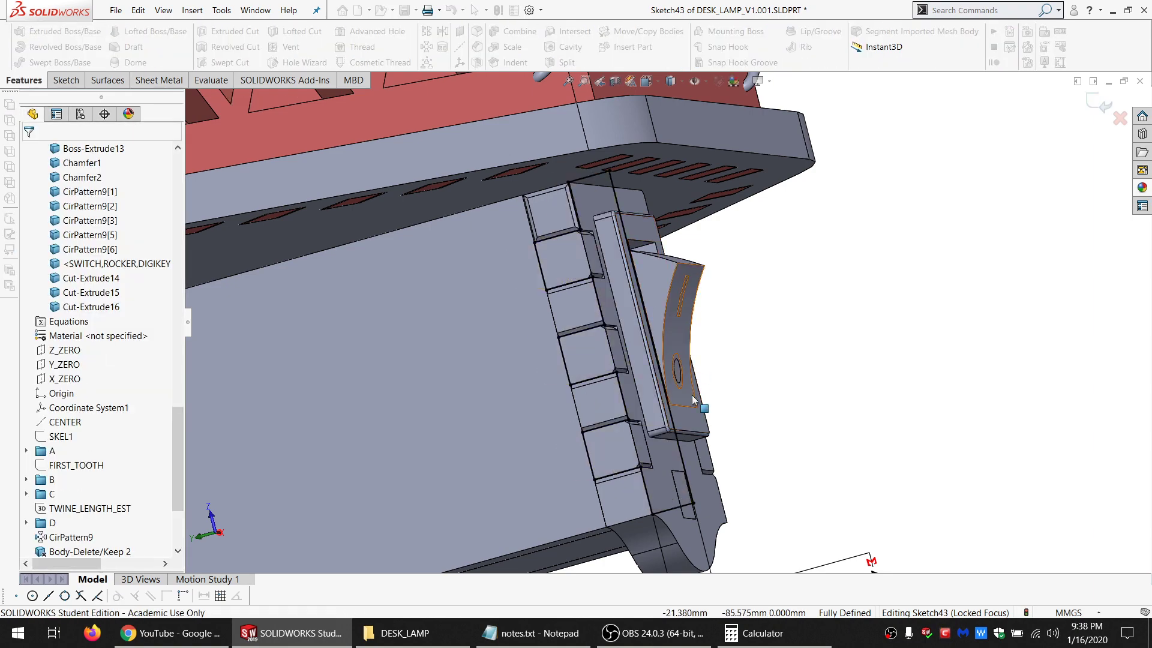
Hide the Boss-Extrude13 body between the switch leg's side panels.
scroll(694, 404, "up", 3)
scroll(646, 493, "down", 2)
middle_click_drag(595, 339, 601, 459)
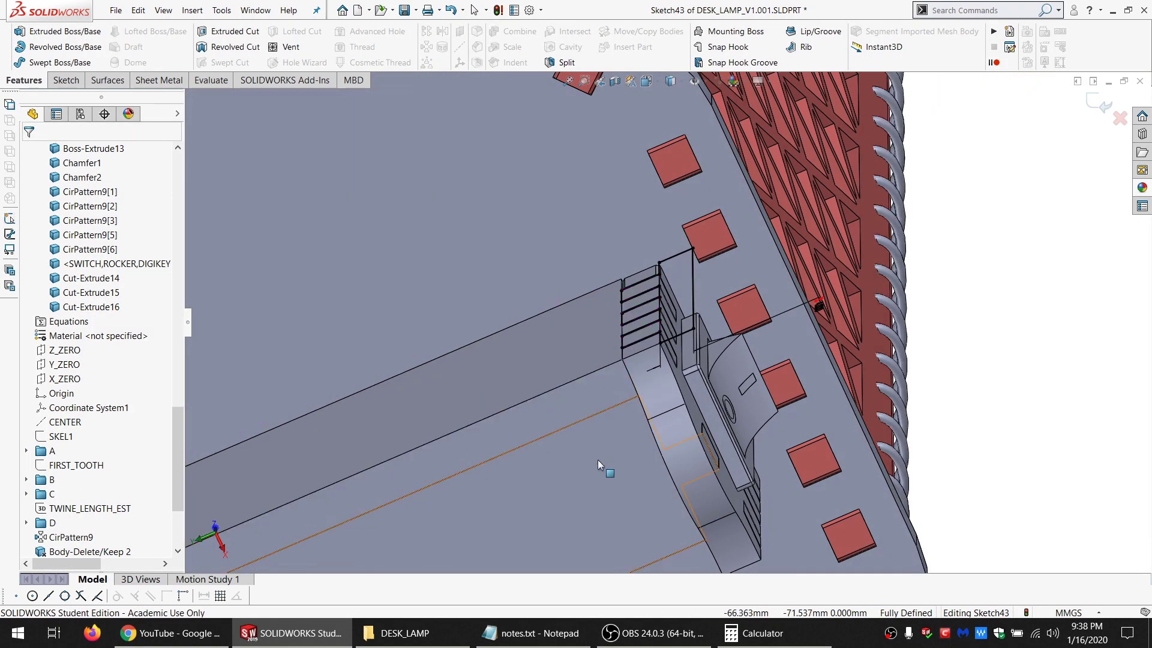
right_click(601, 459)
left_click(658, 622)
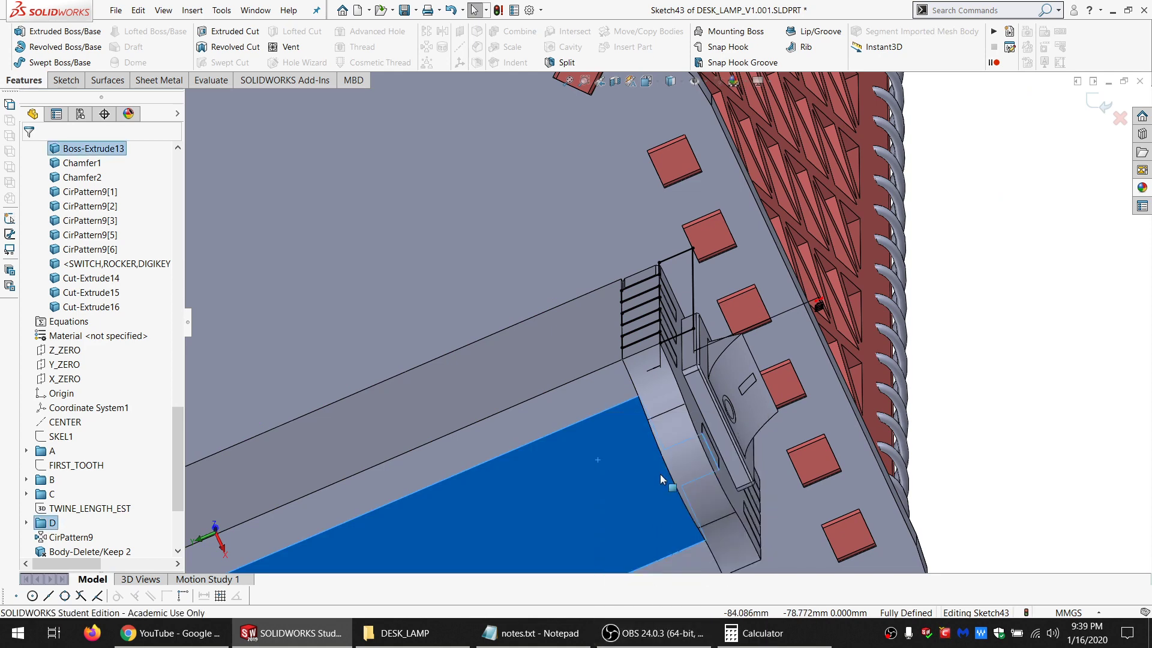
middle_click_drag(655, 425, 646, 316)
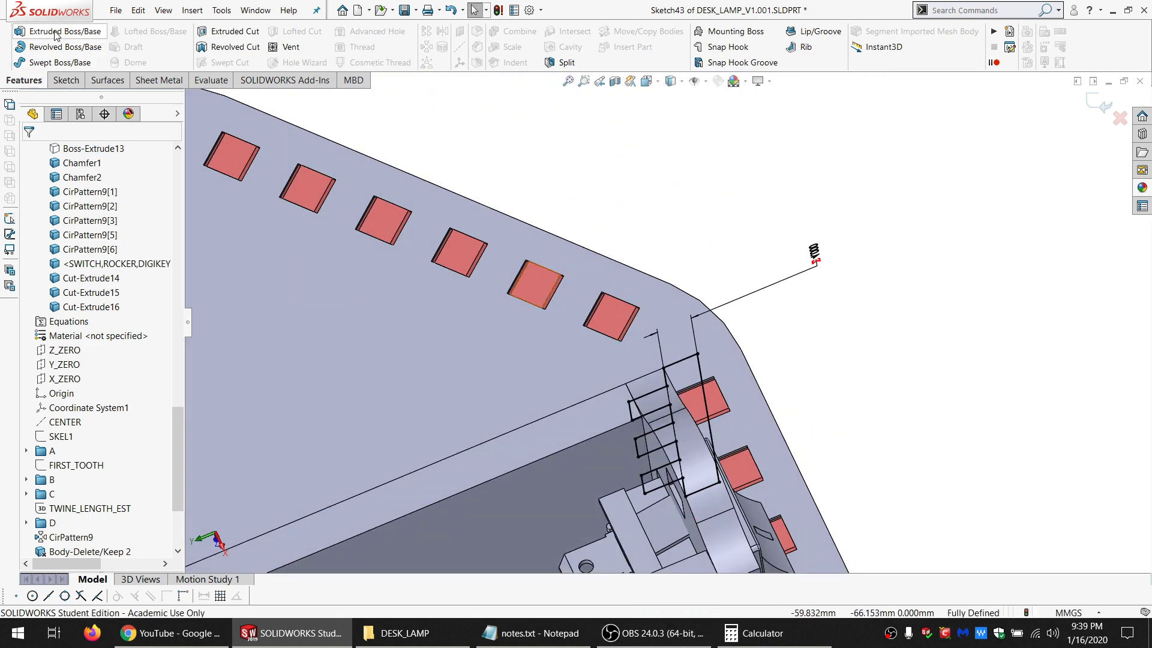
Extrude the finger profile up to the inner face of the adjoining side panel, merging it only with that panel, CirPattern9[6].
left_click(84, 236)
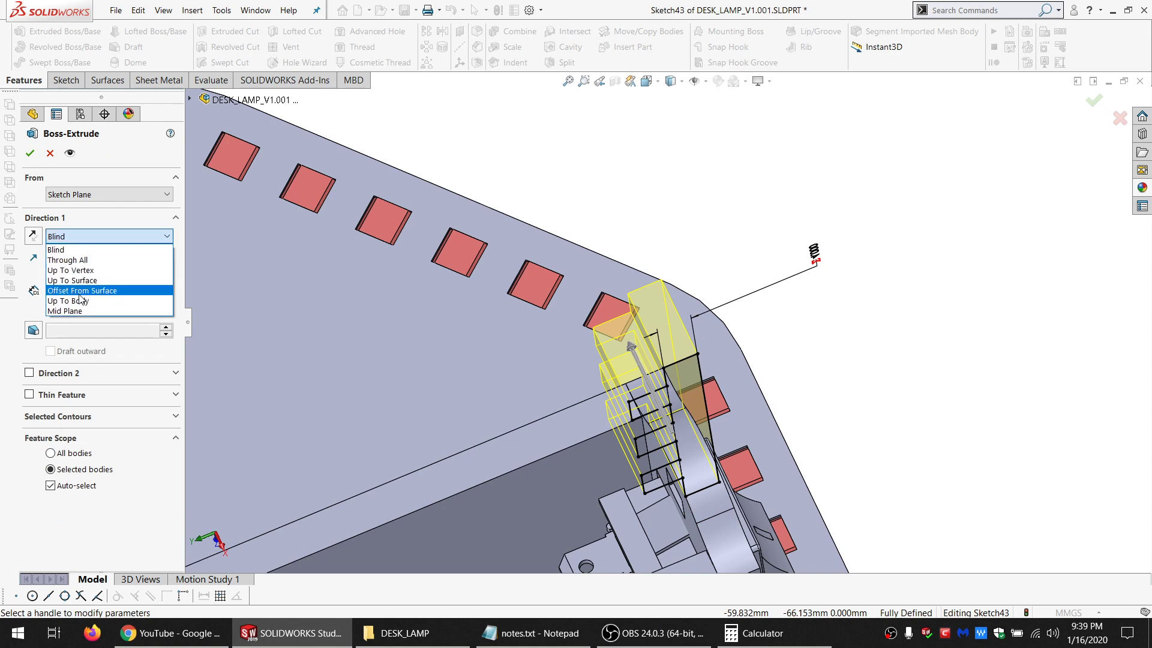
left_click(81, 281)
left_click(558, 466)
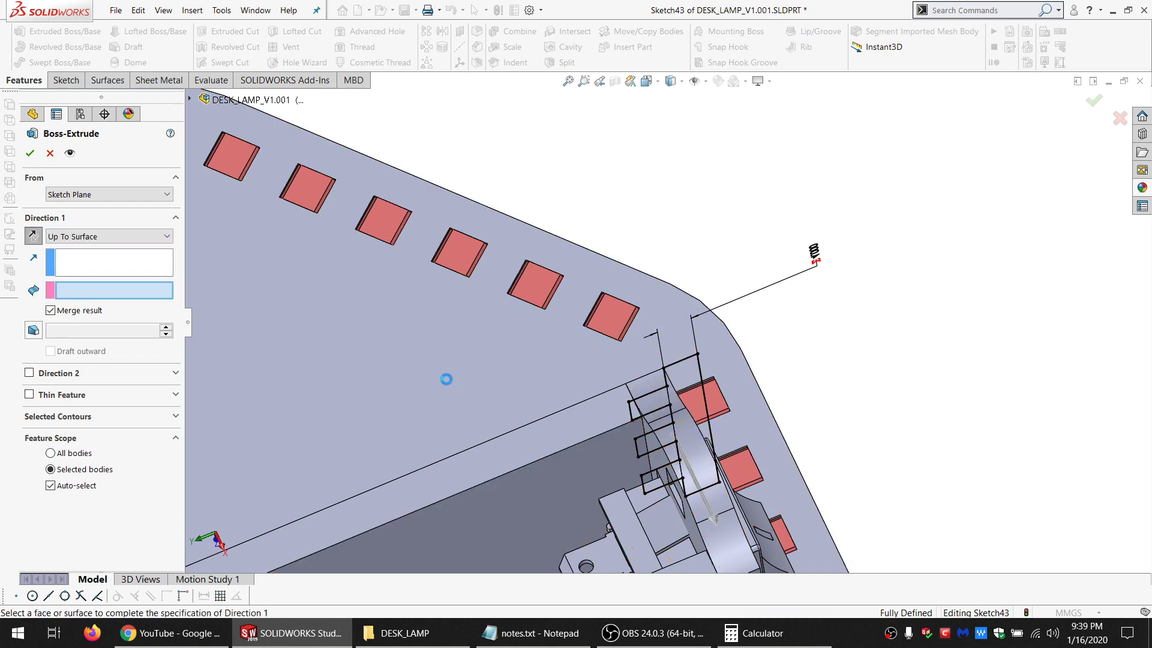
left_click(79, 488)
left_click(501, 495)
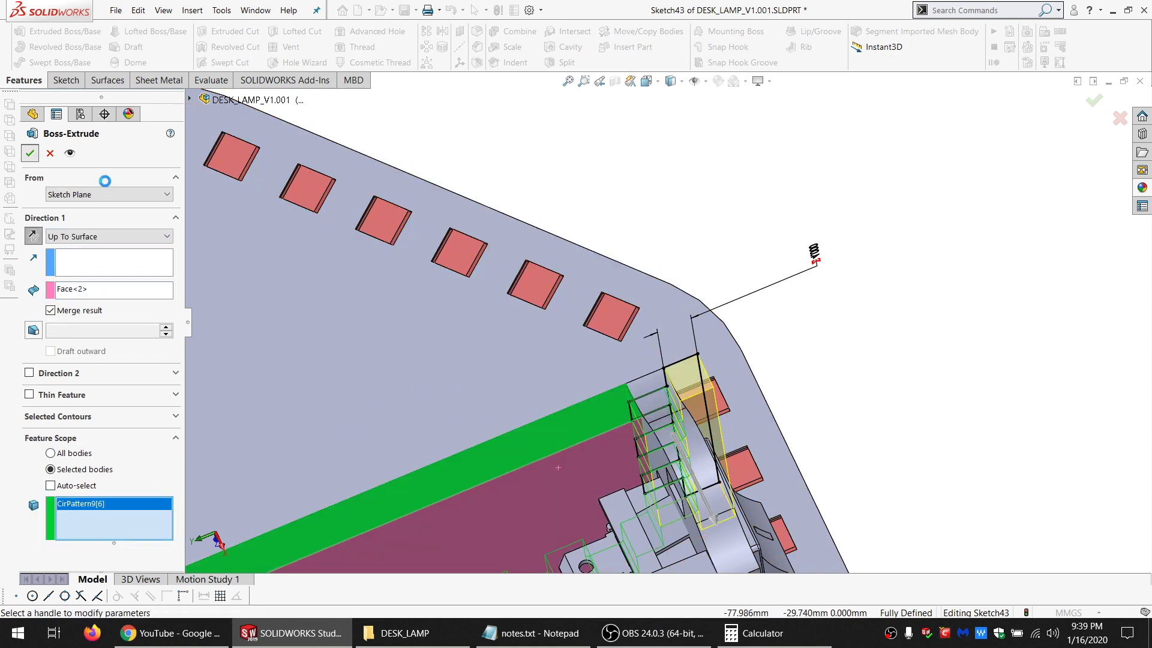
Reopen the extrusion's sketch and convert the outer rectangle's long and lower lines and the adjoining lower edge segments to construction geometry.
scroll(657, 476, "up", 3)
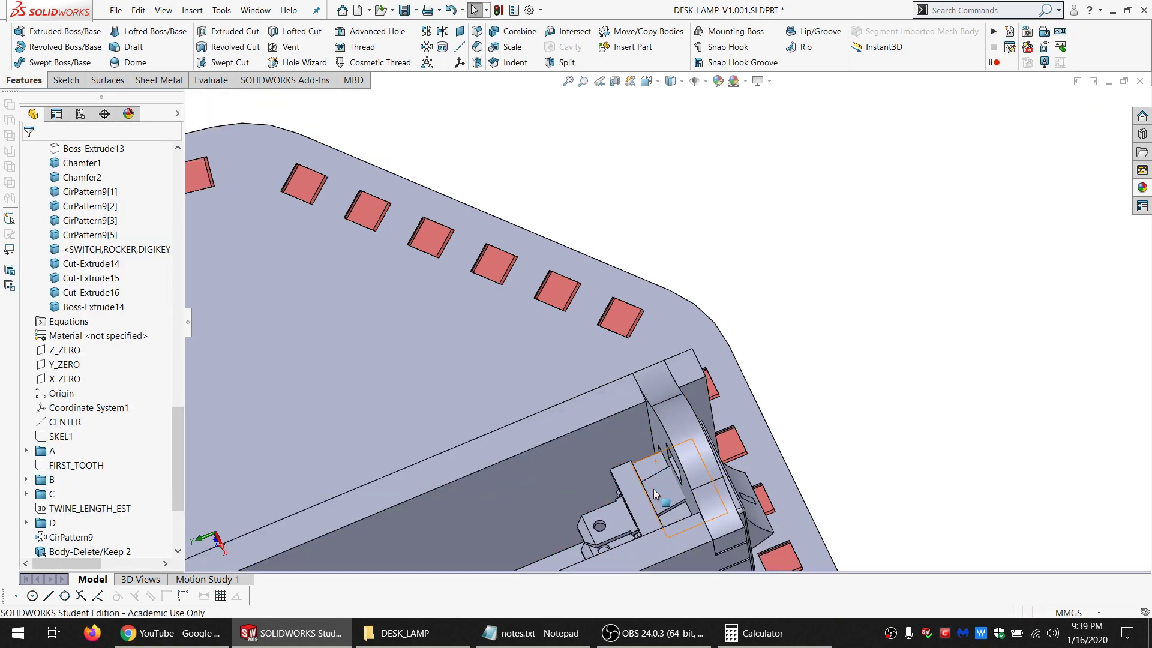
middle_click_drag(684, 466, 628, 359)
middle_click(678, 267)
middle_click_drag(678, 268, 759, 307)
scroll(119, 523, "down", 3)
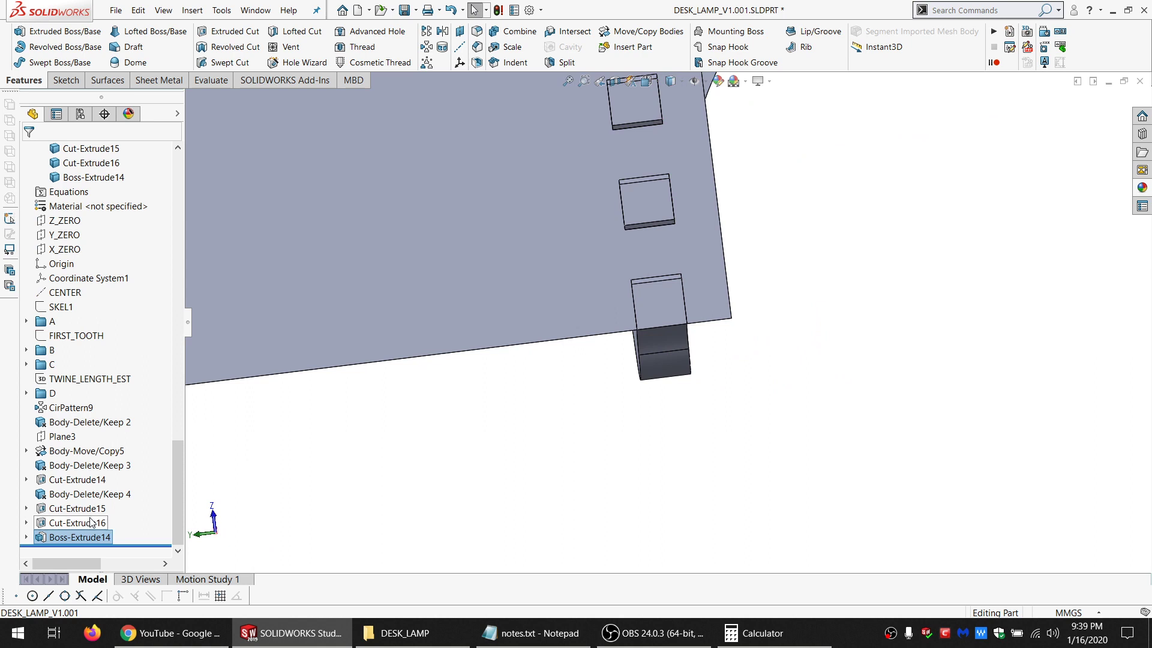
right_click(87, 540)
left_click(113, 358)
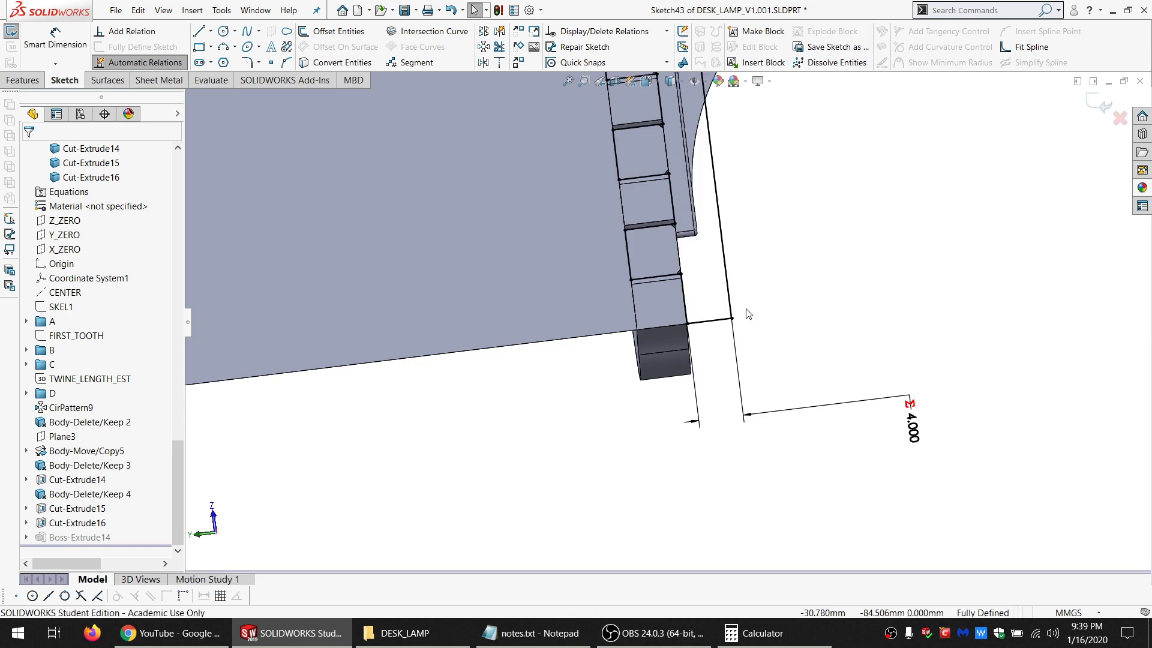
mouse_move(733, 296)
left_mouse_down()
mouse_move(688, 360)
mouse_move(724, 366)
left_mouse_up()
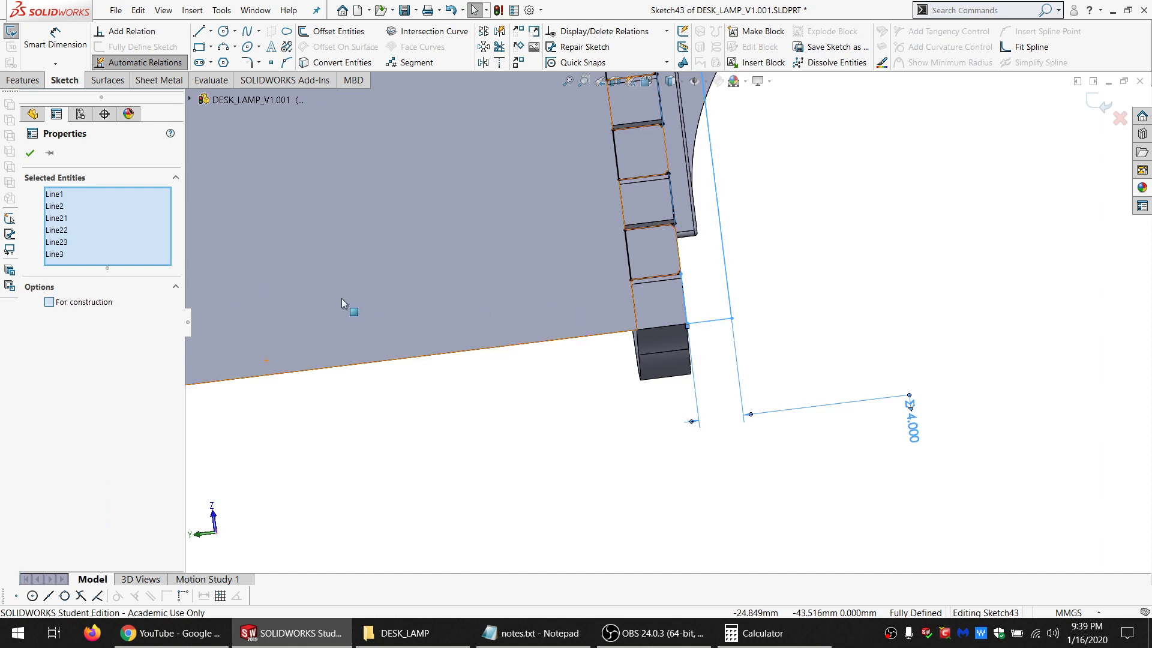
scroll(667, 307, "up", 5)
scroll(707, 270, "down", 4)
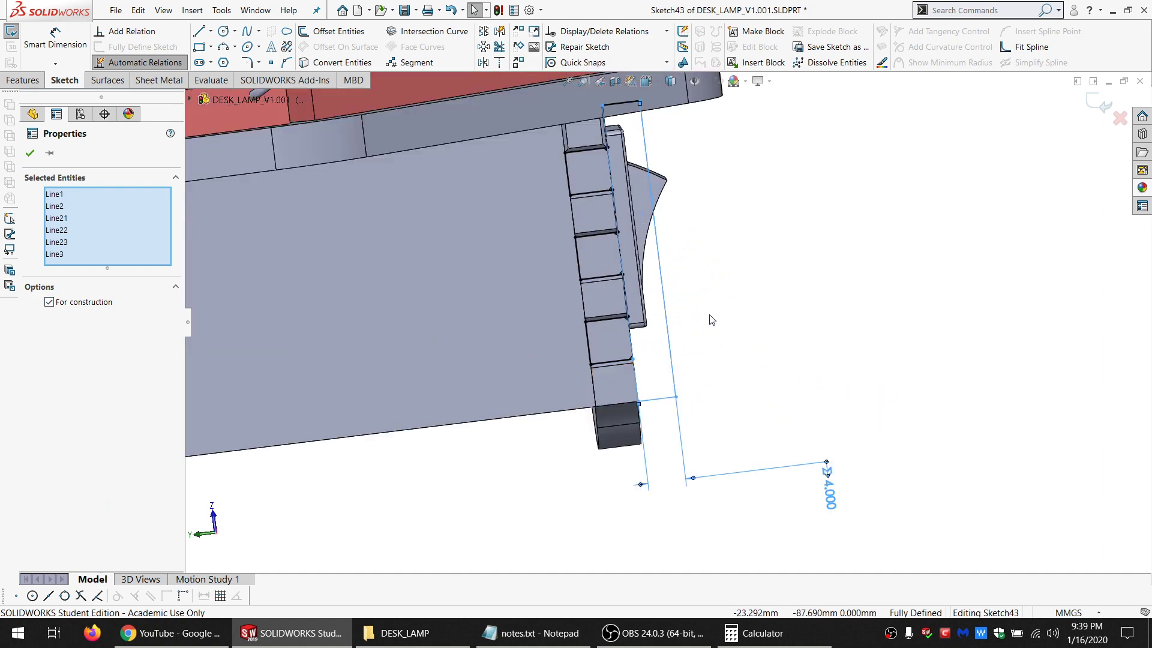
left_click(709, 319)
Draw a slanted line from the lowest finger rectangle's corner to the outer construction line and continue along it to the upper corner.
left_click(204, 33)
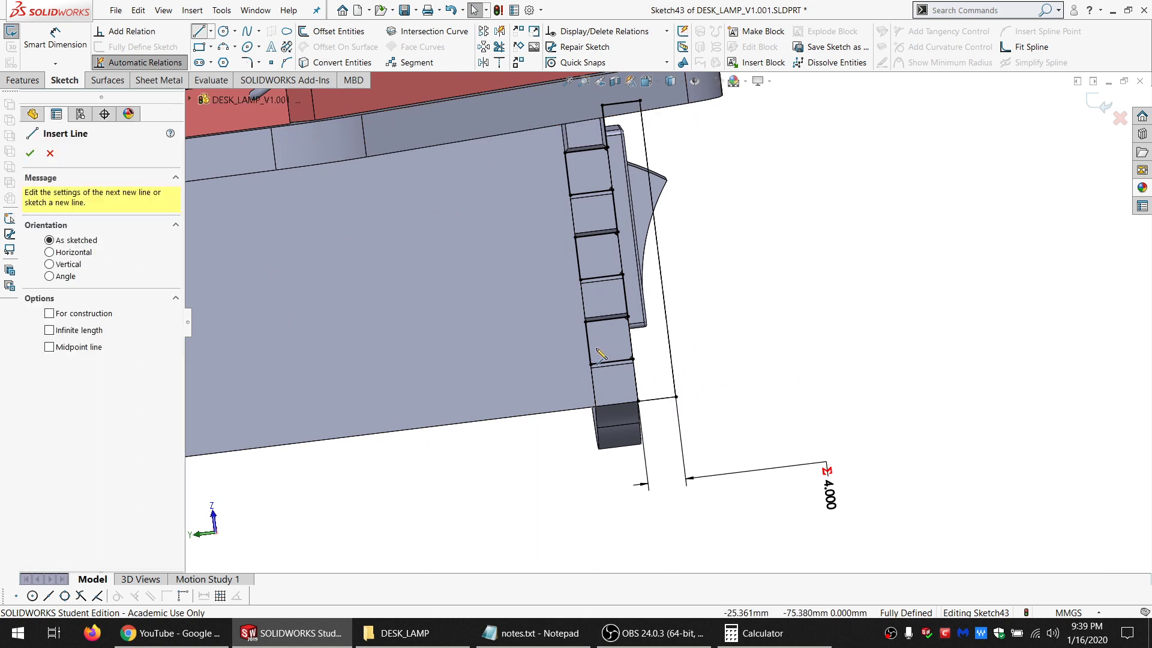
left_click(633, 360)
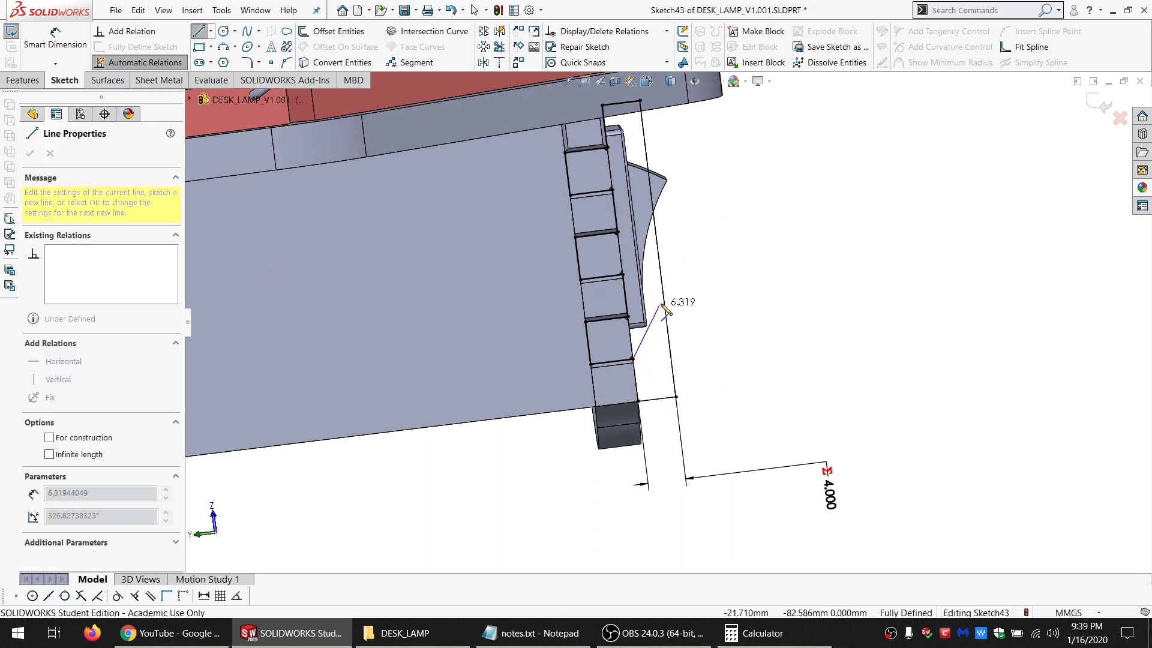
left_click(664, 301)
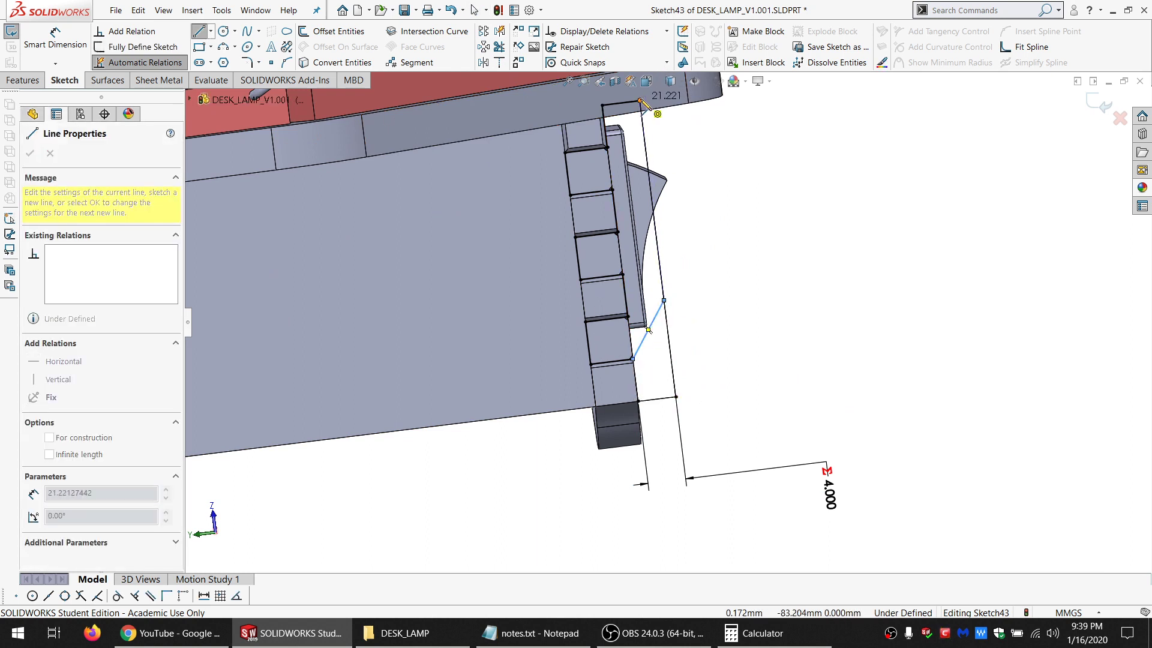
key("Escape")
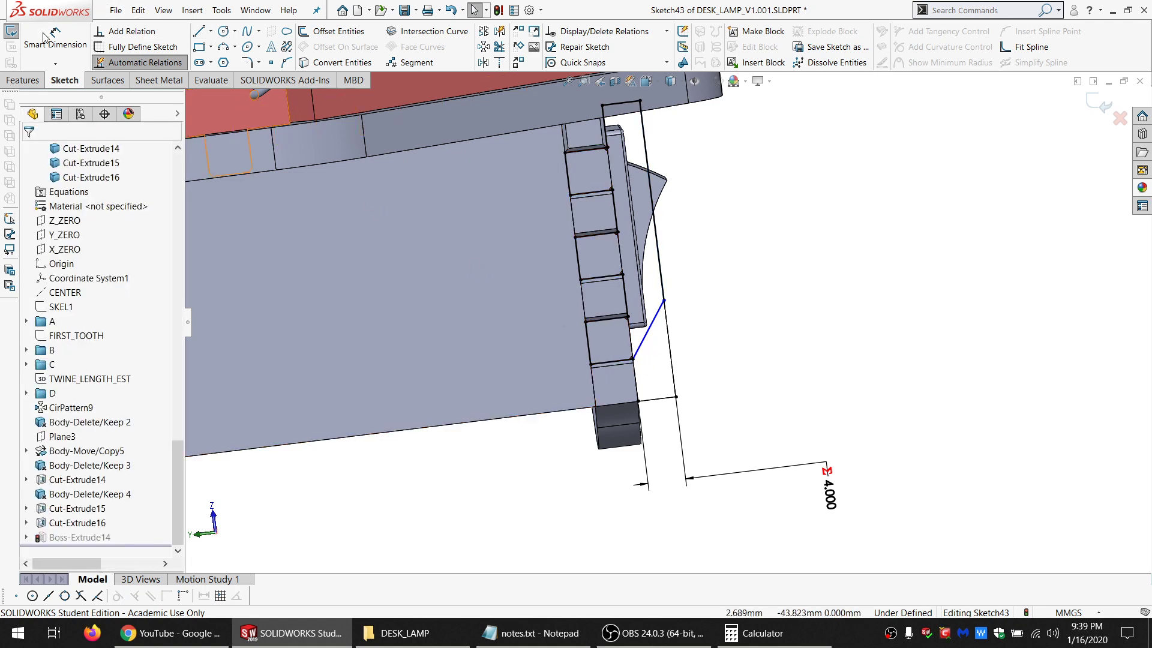
Dimension the angle between the slanted line and the panel edge line as 45 degrees and exit the sketch.
left_click(43, 38)
left_click(635, 349)
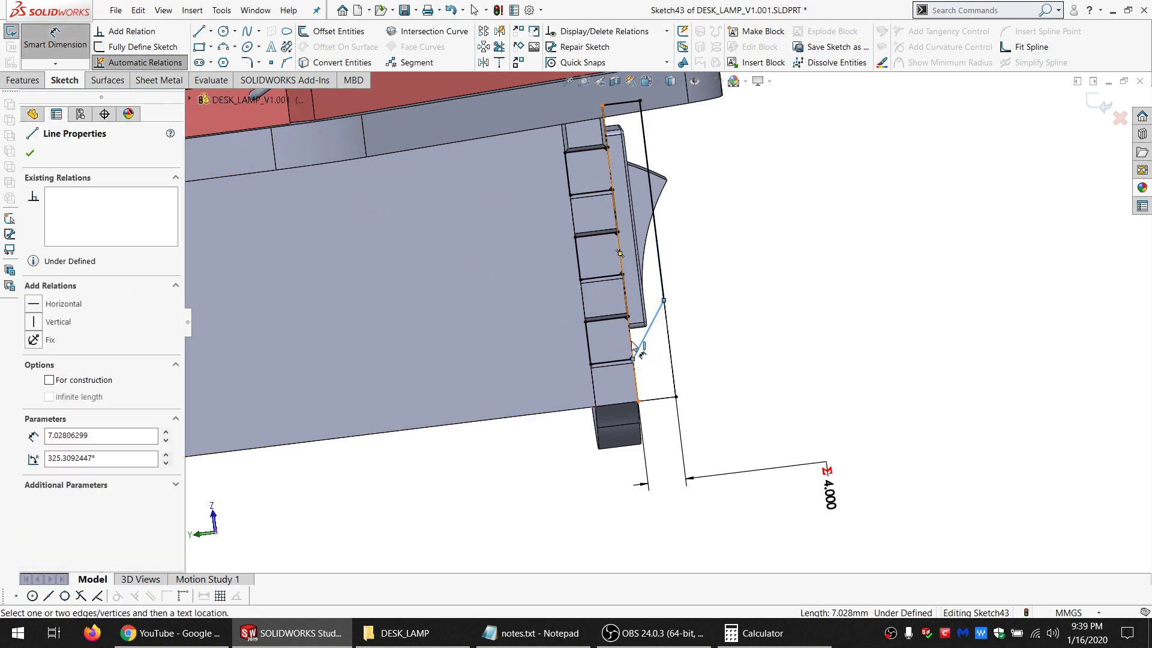
left_click(631, 339)
left_click(690, 240)
type("45")
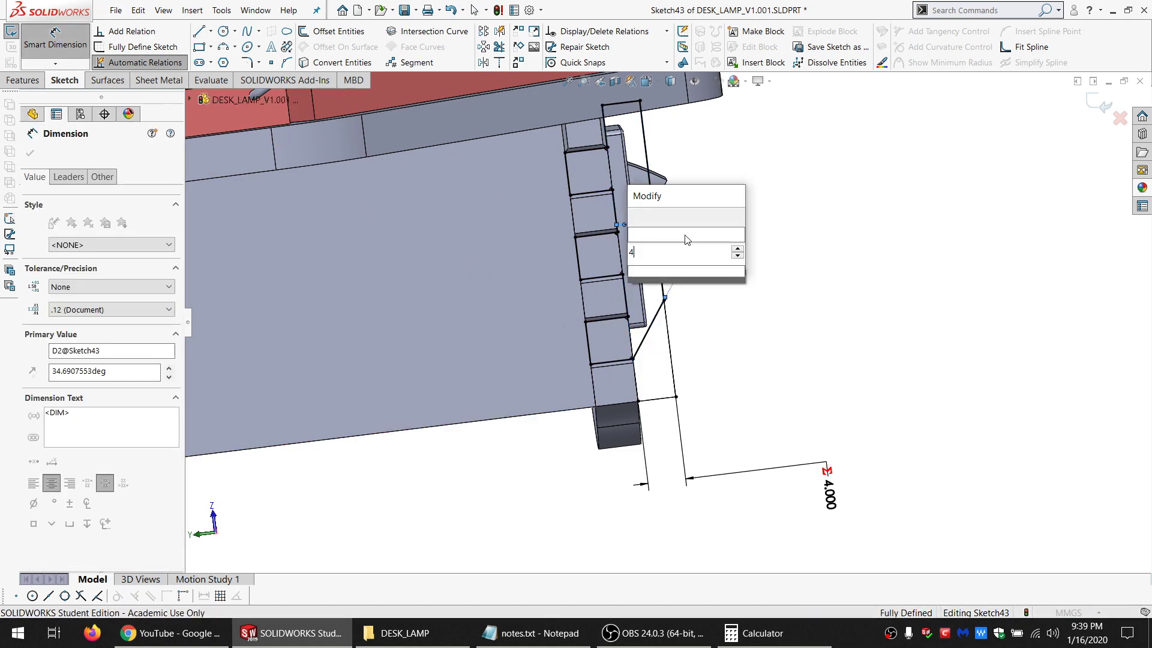
key("Return")
left_click(10, 31)
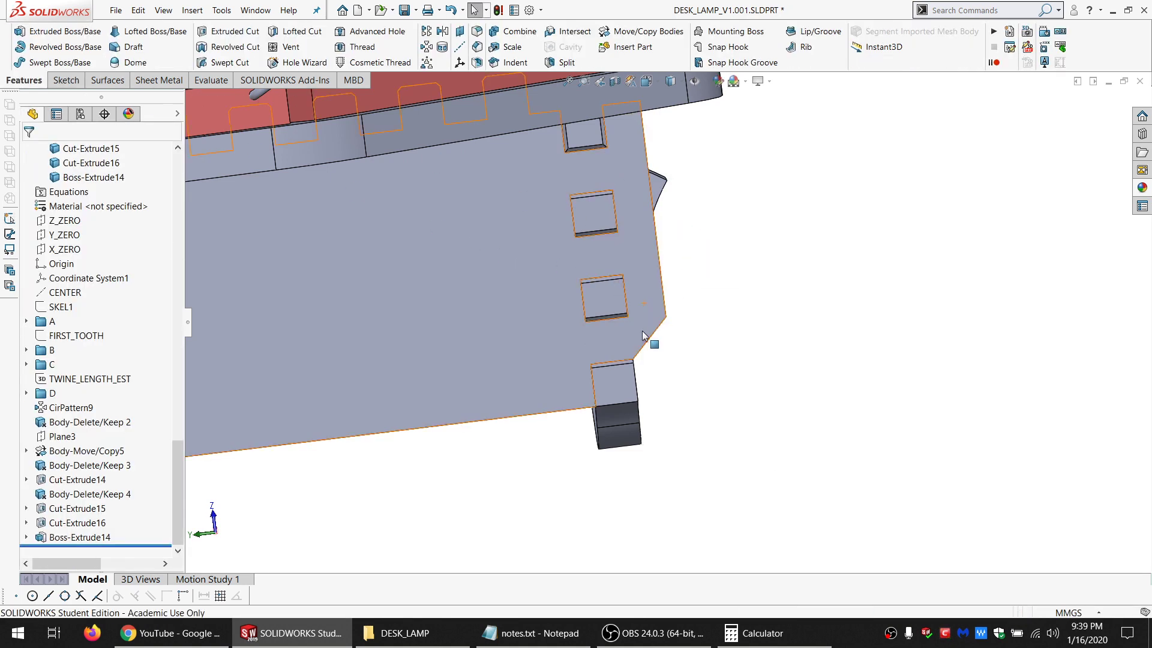
Start a second boss extrusion from Sketch43, beginning at the inner face of the switch leg's opposite side panel.
middle_click_drag(597, 310, 613, 333)
scroll(660, 330, "up", 1)
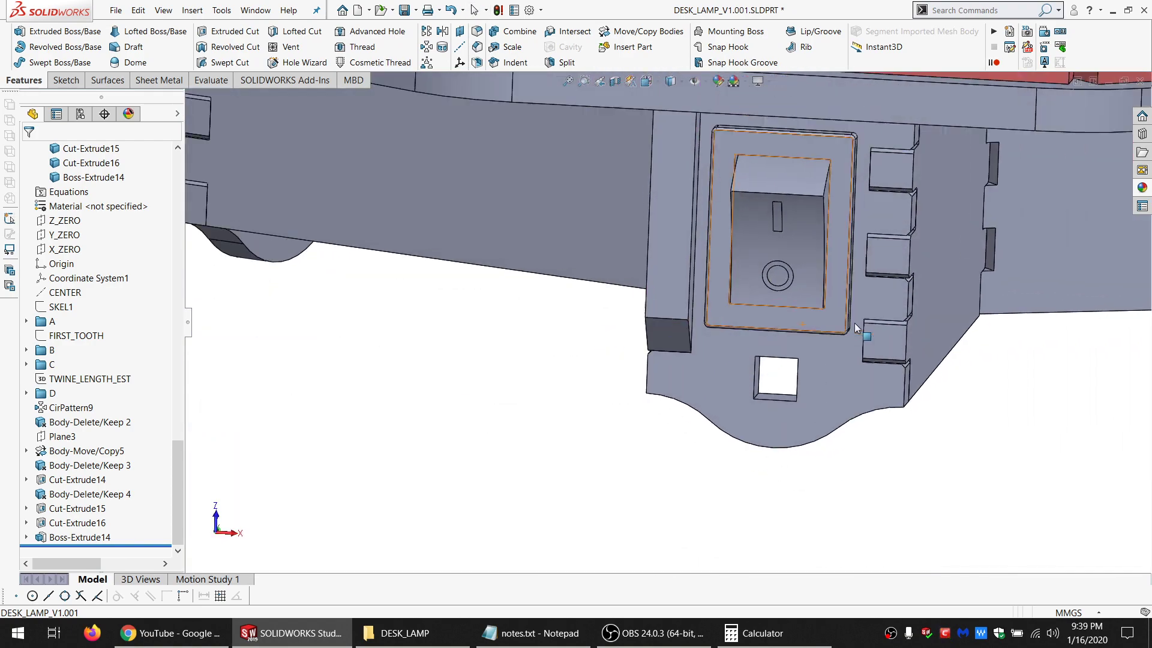
middle_click_drag(977, 309, 866, 225, "ctrl")
scroll(866, 225, "up", 7)
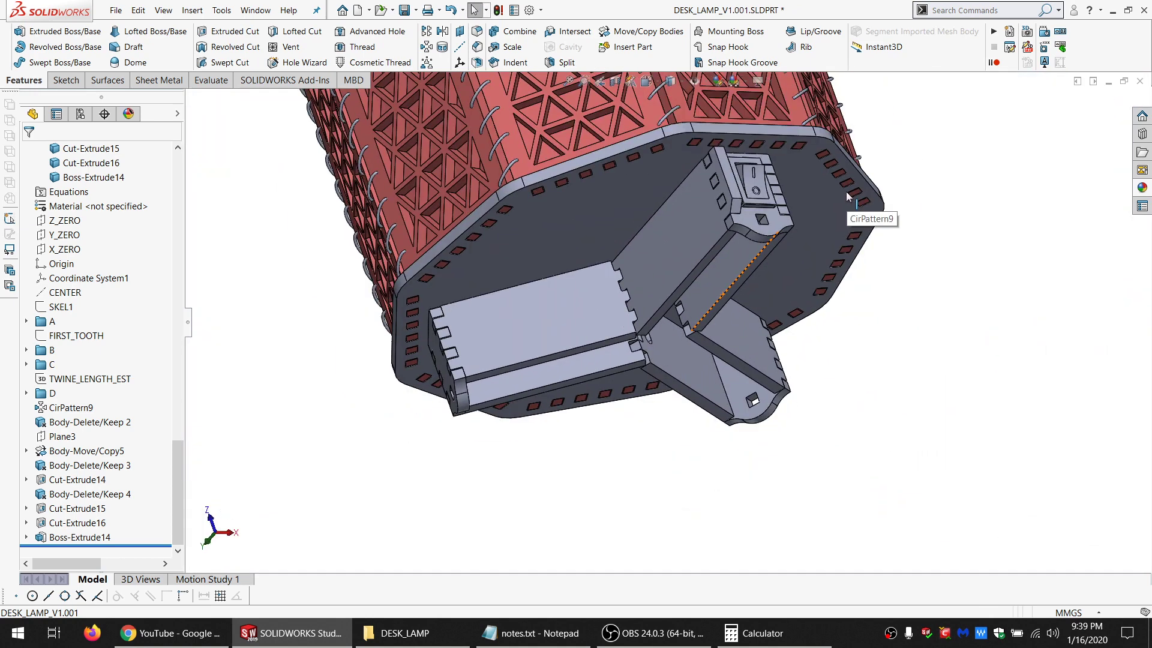
scroll(847, 198, "down", 4)
left_click(26, 537)
left_click(77, 537)
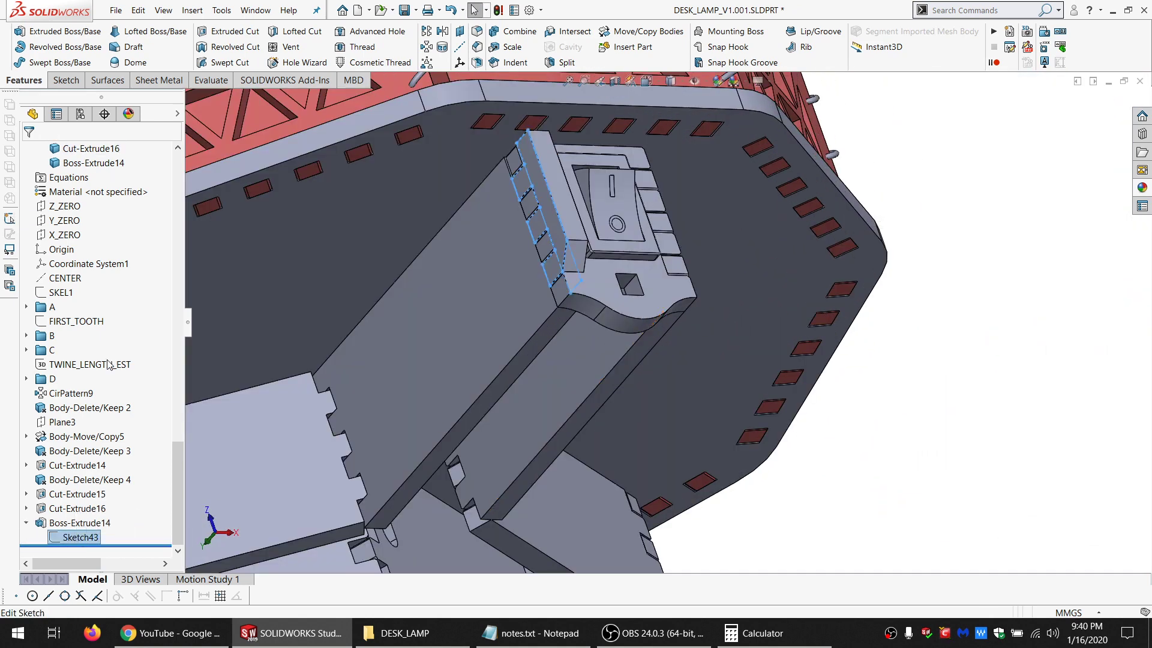
left_click(42, 34)
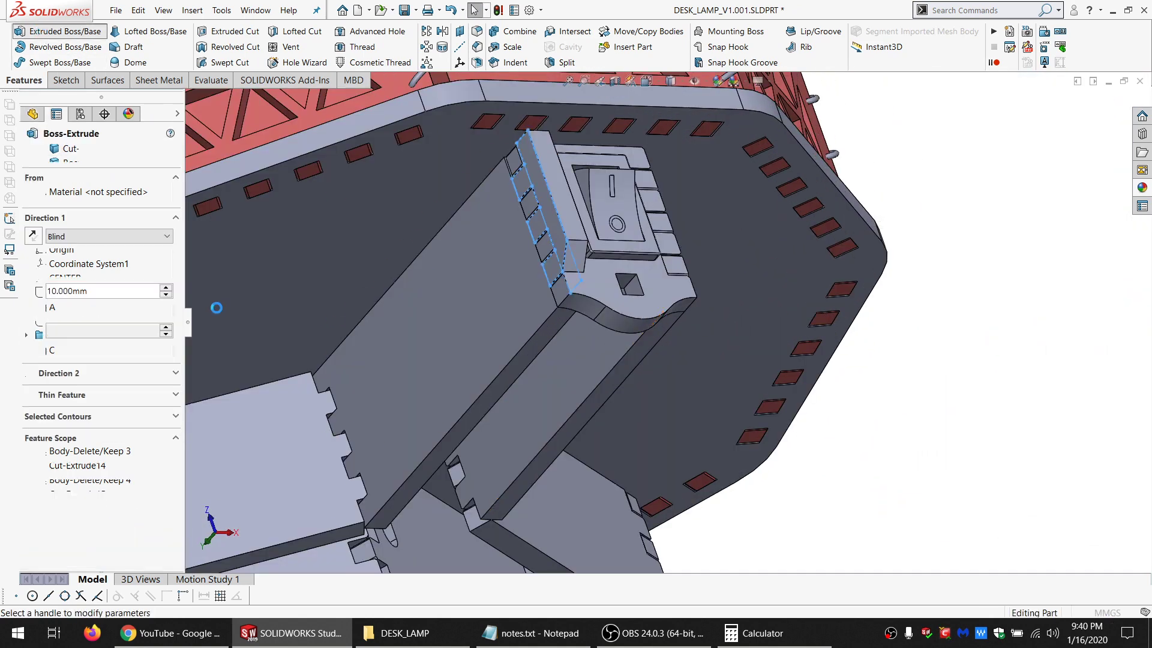
left_click(102, 195)
left_click(90, 218)
left_click(574, 368)
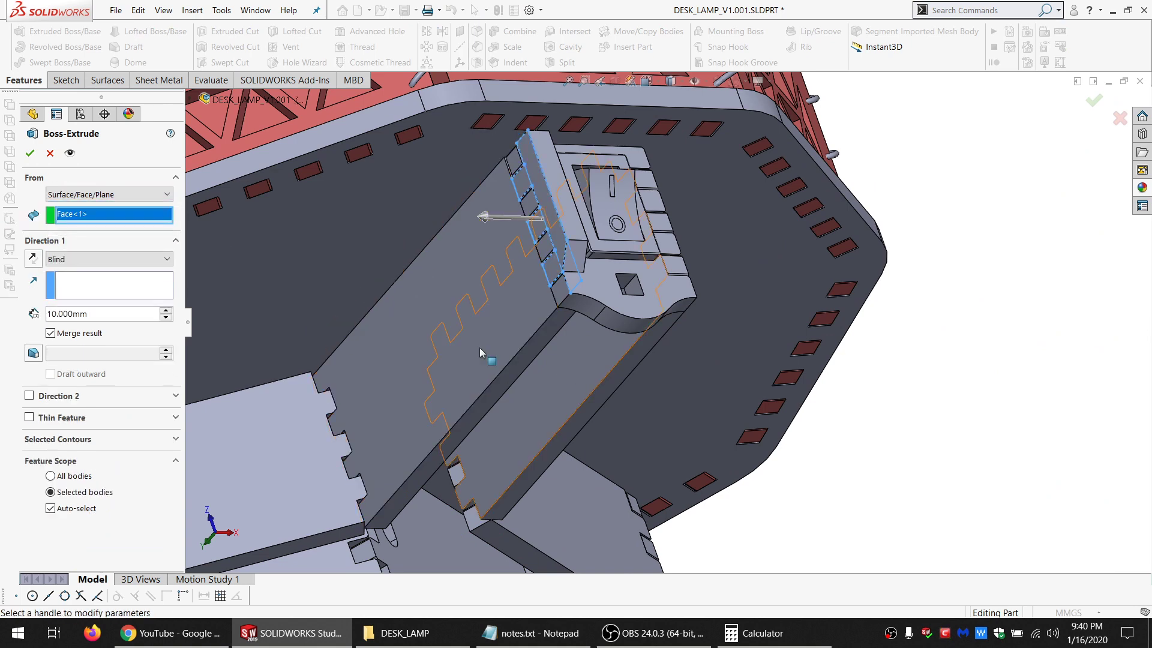
Extrude up to the opposite side panel's outer face and merge only with that panel, removing Cut-Extrude14 from the scope.
left_click(96, 260)
left_click(86, 304)
middle_click_drag(531, 305, 440, 352)
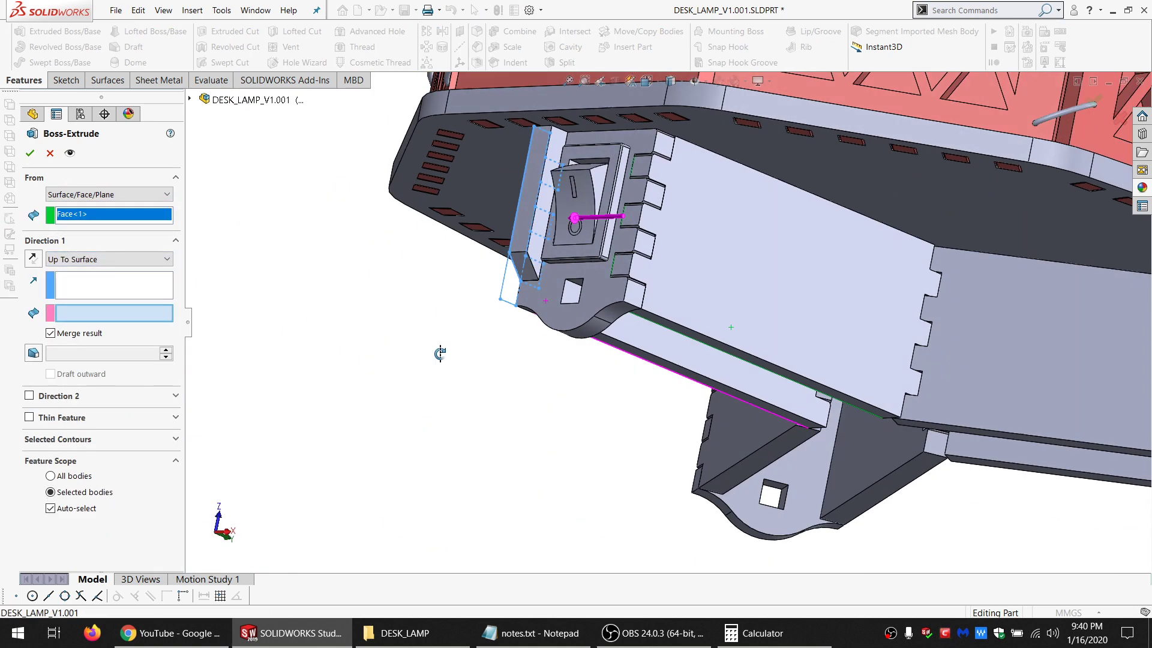
left_click(699, 291)
left_click(624, 285)
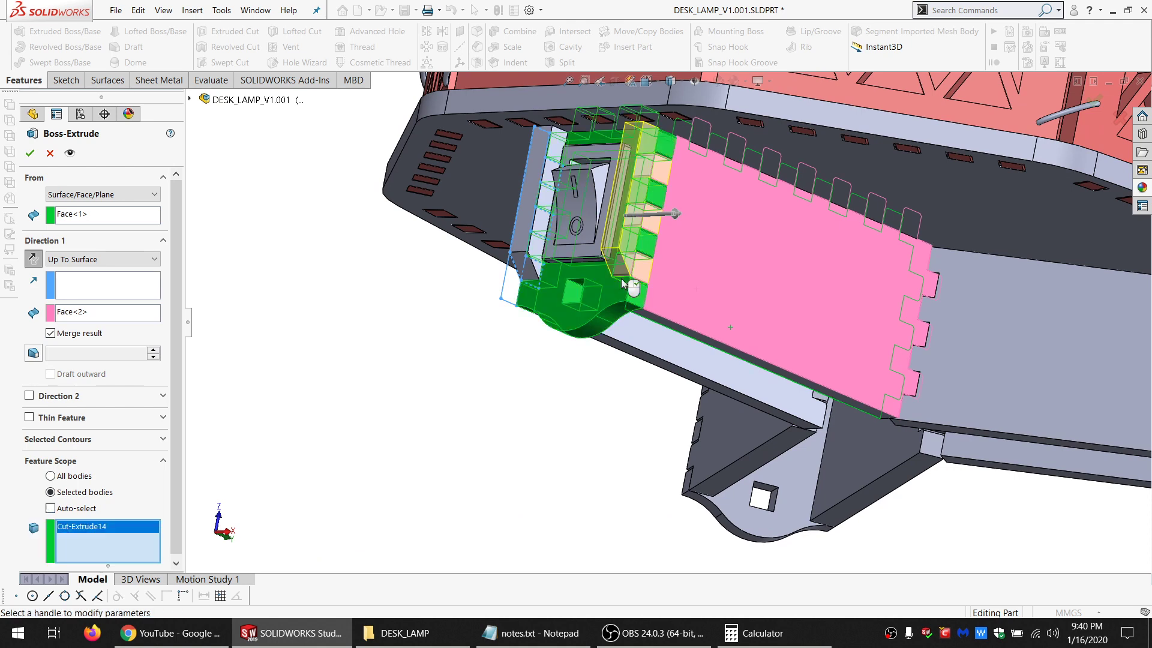
left_click(597, 293)
left_click(746, 294)
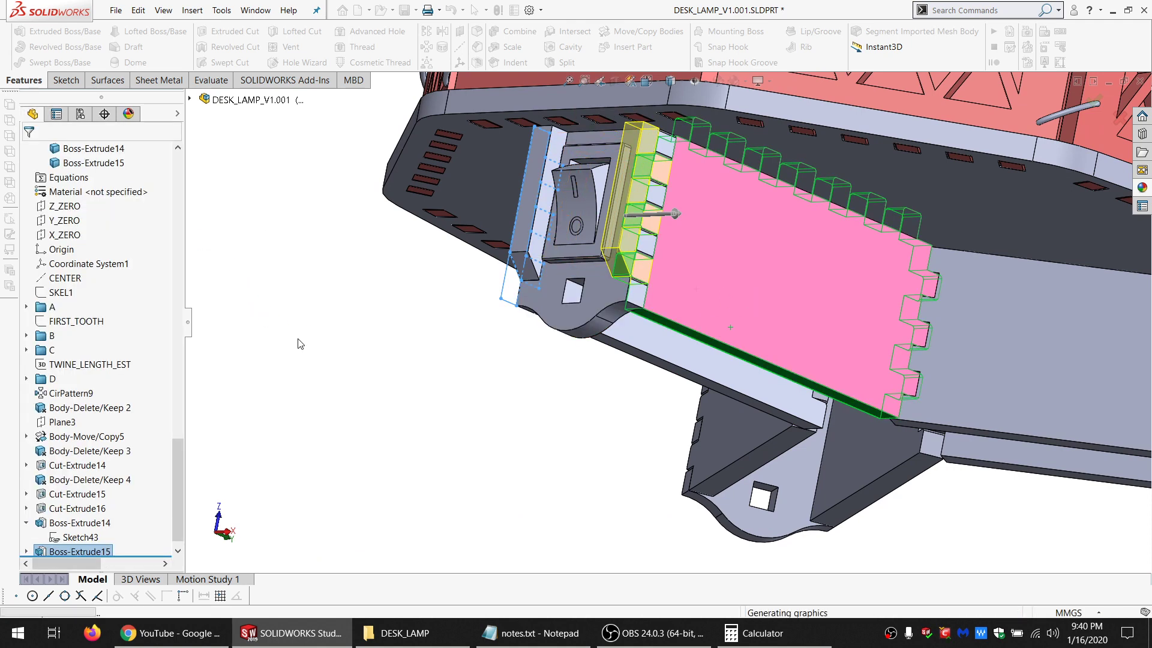
Delete the four side panel bodies of the other two legs: CirPattern9[1], CirPattern9[5], Chamfer2 and Cut-Extrude16.
scroll(671, 133, "up", 5)
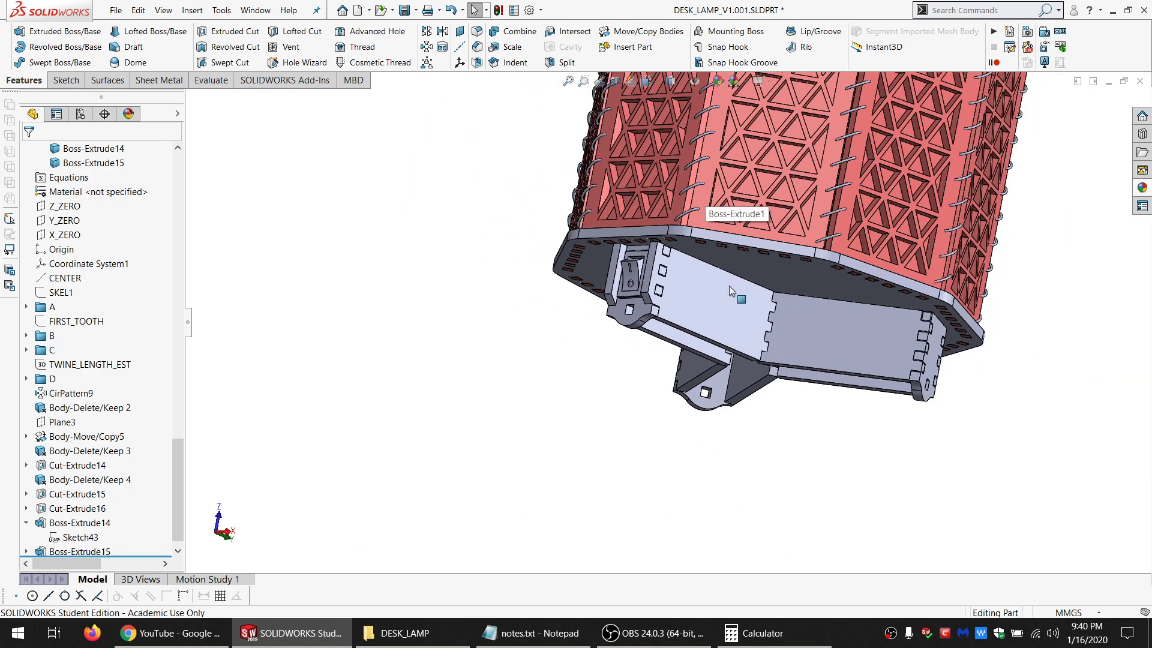
scroll(729, 287, "down", 2)
middle_click_drag(729, 287, 693, 312)
left_click(62, 278)
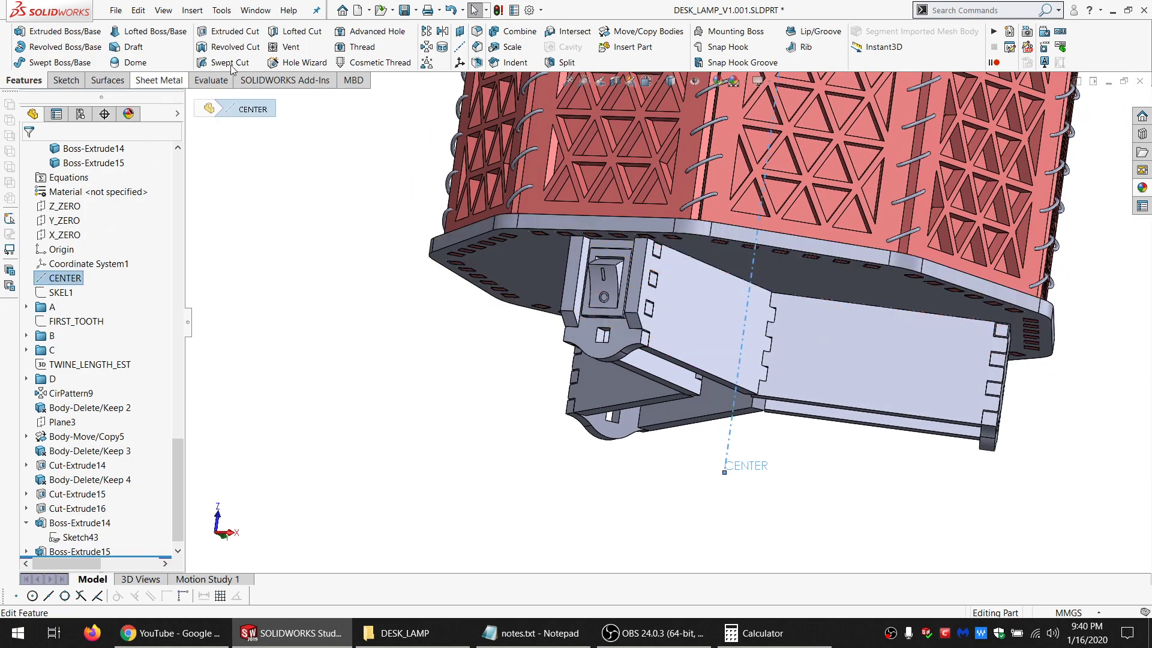
left_click(599, 389)
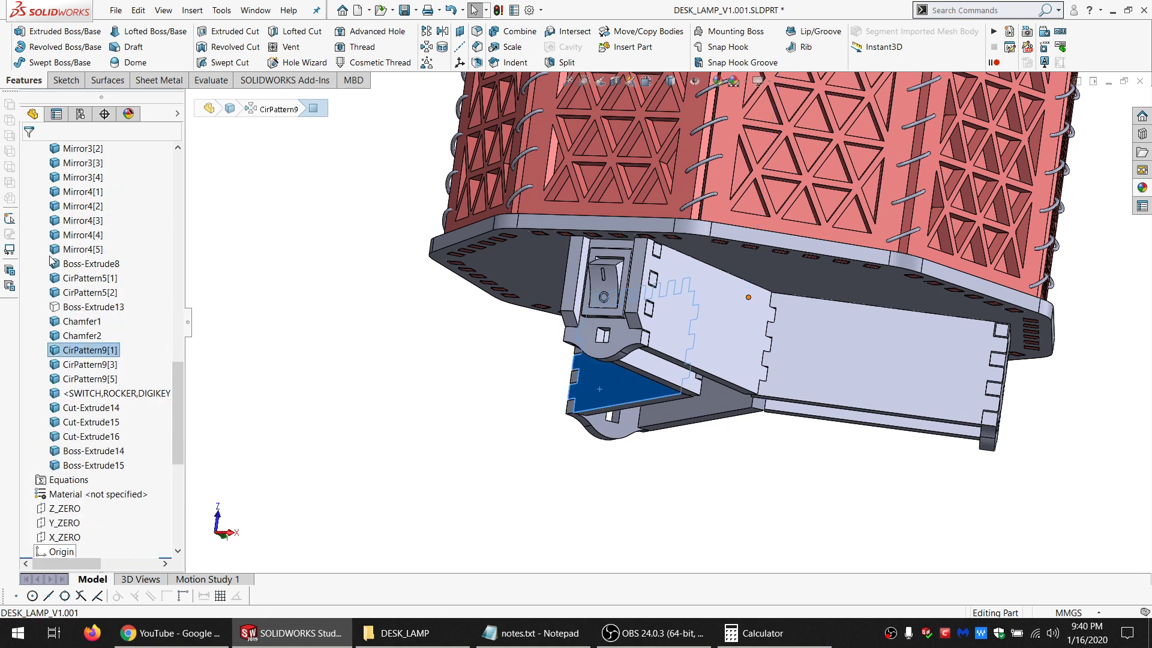
left_click(92, 350)
key("Delete")
left_click(679, 415)
left_click(831, 383)
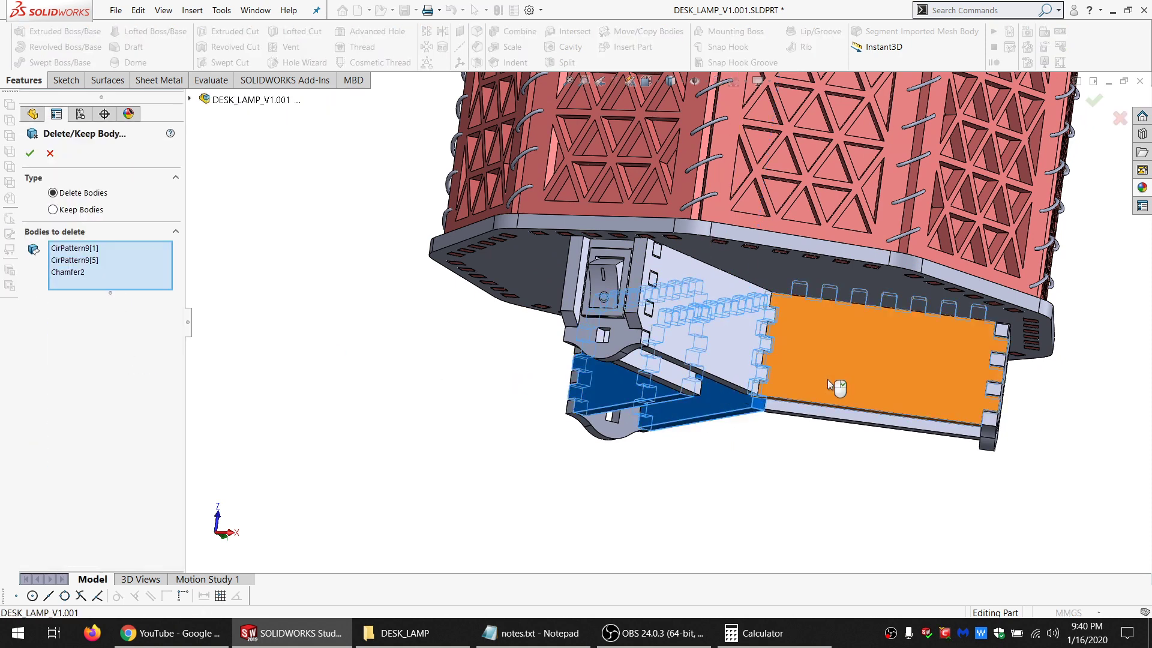
left_click(825, 412)
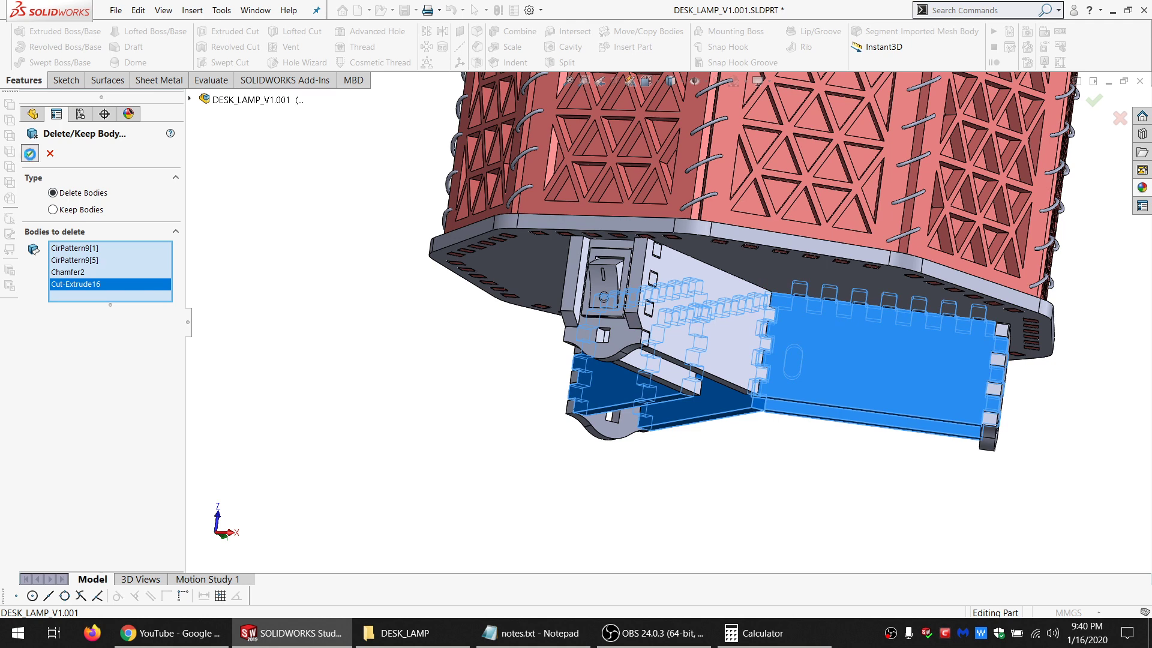
left_click(29, 153)
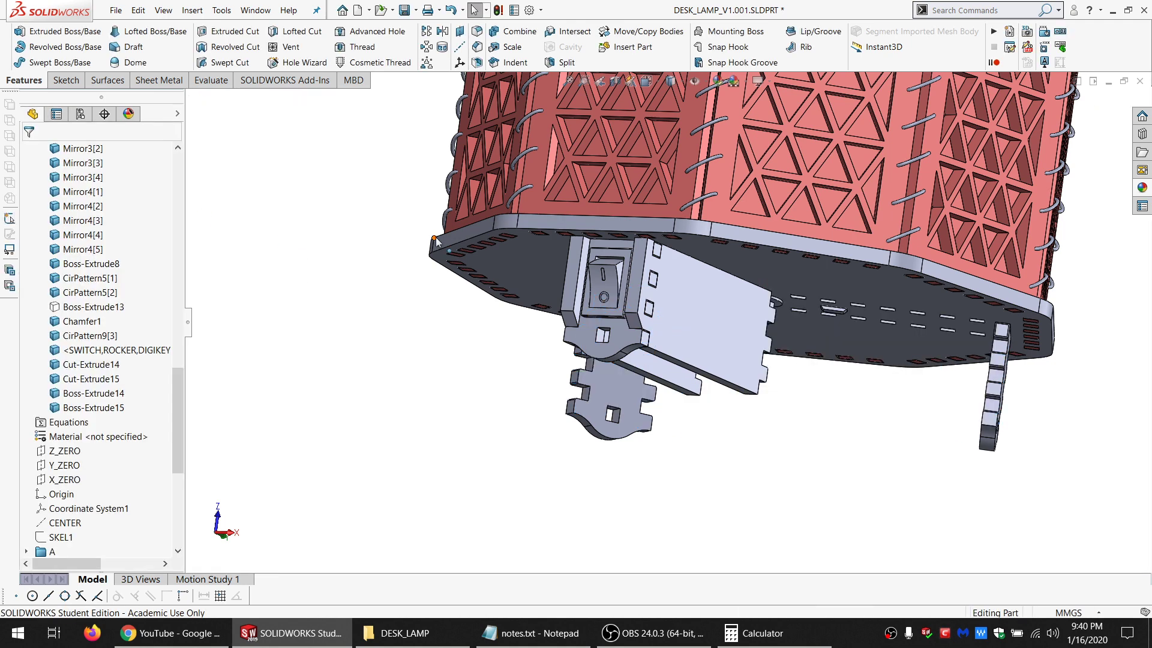
Circular-pattern the switch leg's two side panel bodies about the CENTER axis, with 3 equally spaced instances over 360 degrees.
left_click(66, 523)
left_click(430, 52)
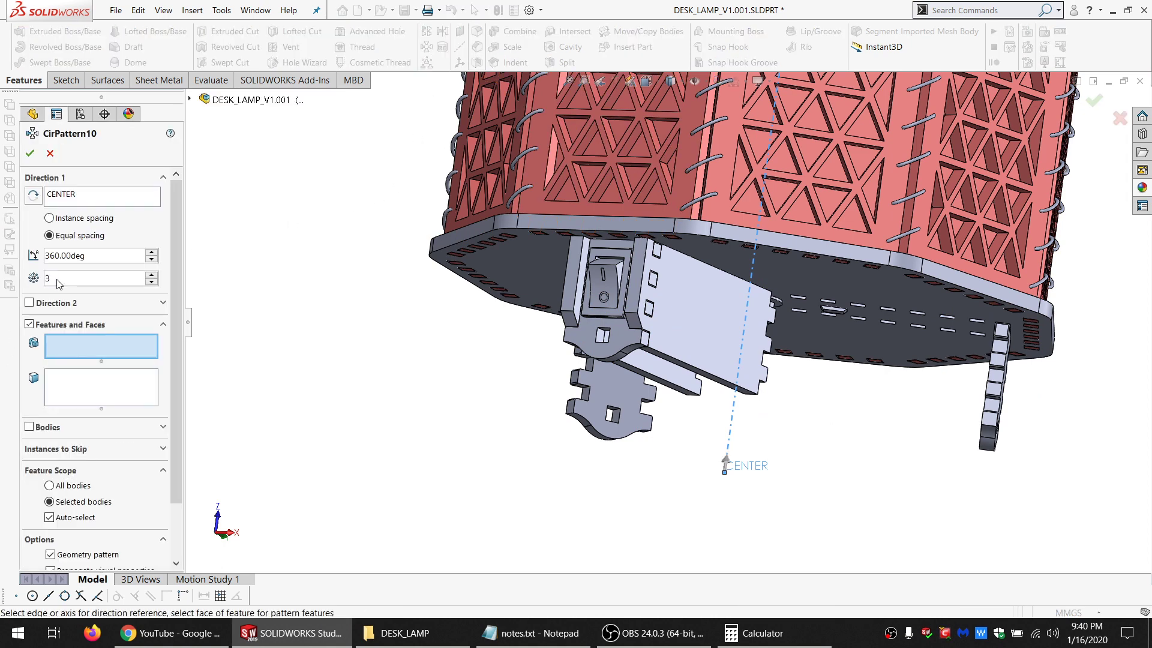
left_click(43, 431)
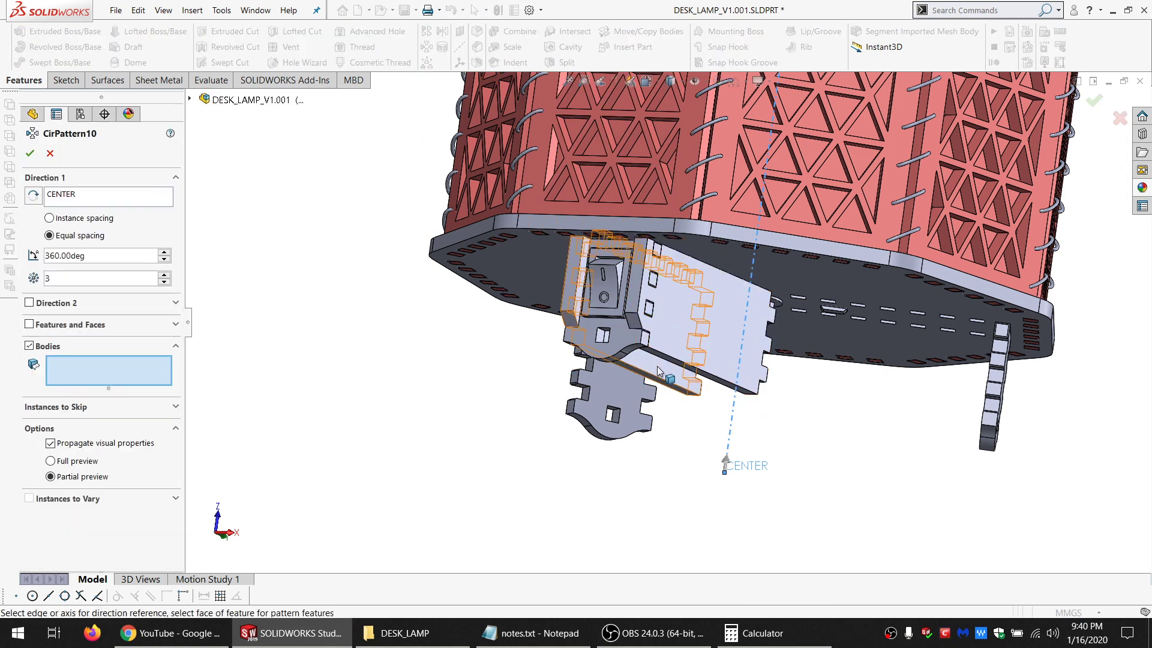
left_click(594, 282)
left_click(702, 317)
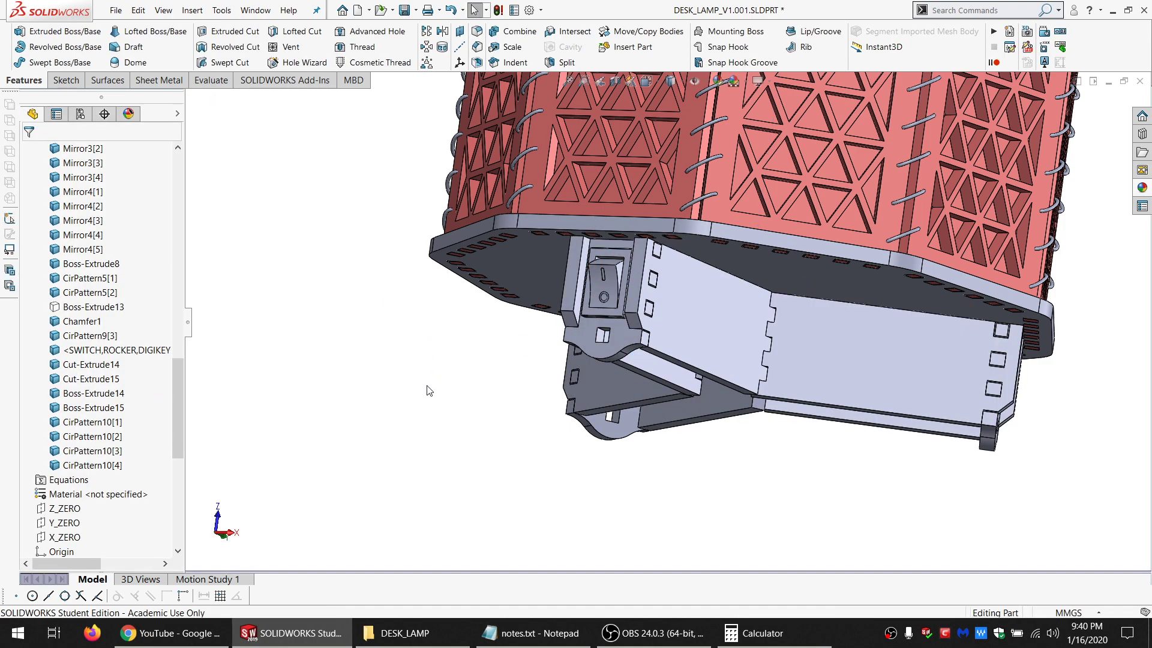
Show the hidden Boss-Extrude13 body that covers the undersides of the three legs.
middle_click_drag(760, 387, 782, 332)
scroll(693, 449, "up", 2)
scroll(694, 449, "down", 4)
middle_click_drag(688, 398, 690, 380)
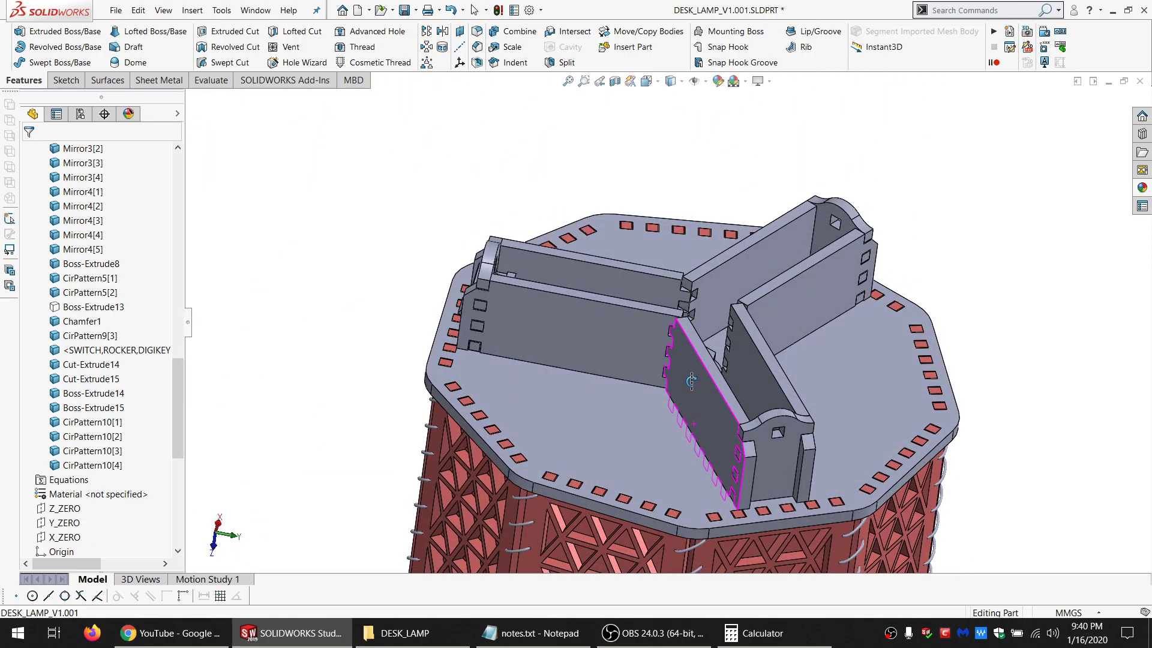
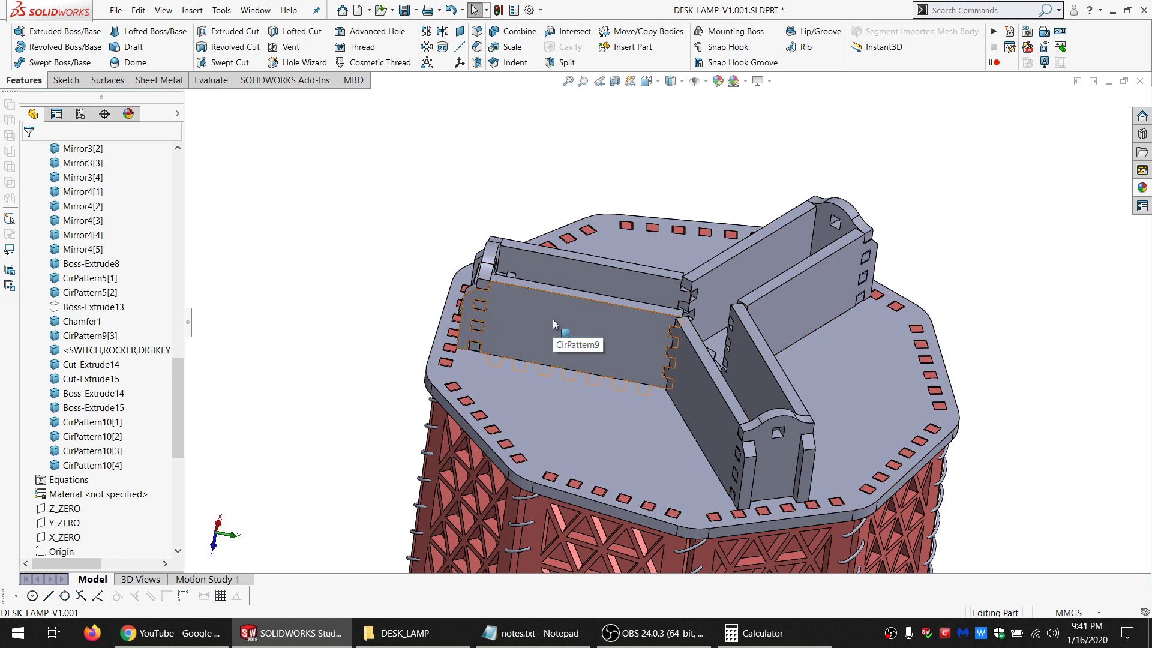
left_click(93, 306)
left_click(100, 294)
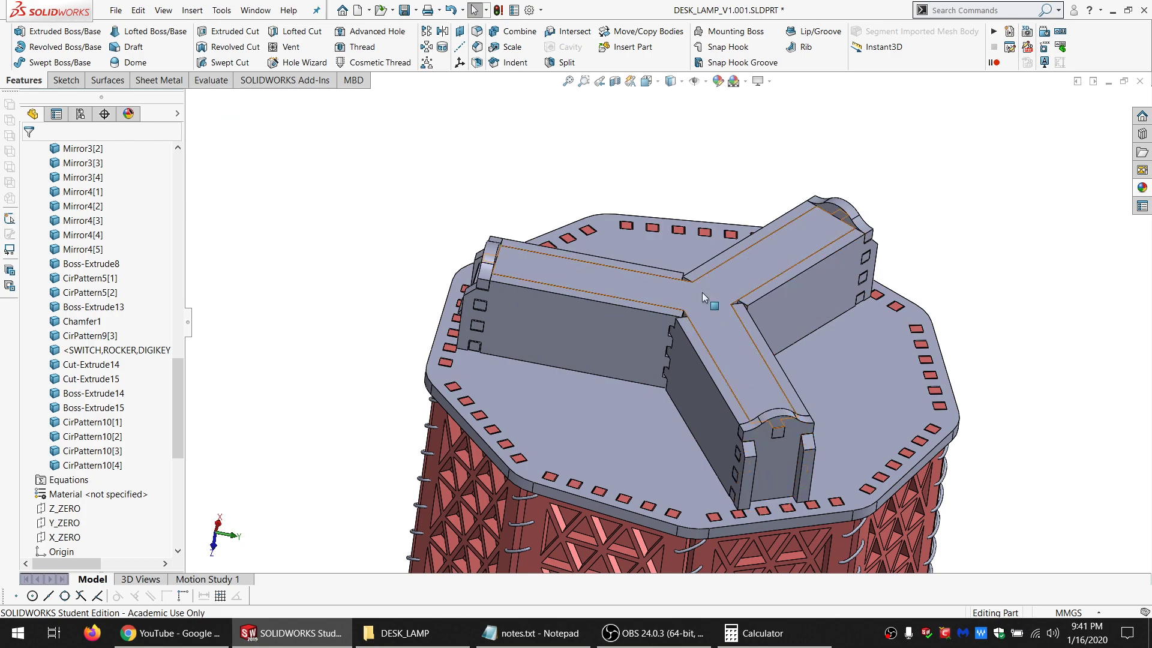
middle_click_drag(715, 324, 768, 479)
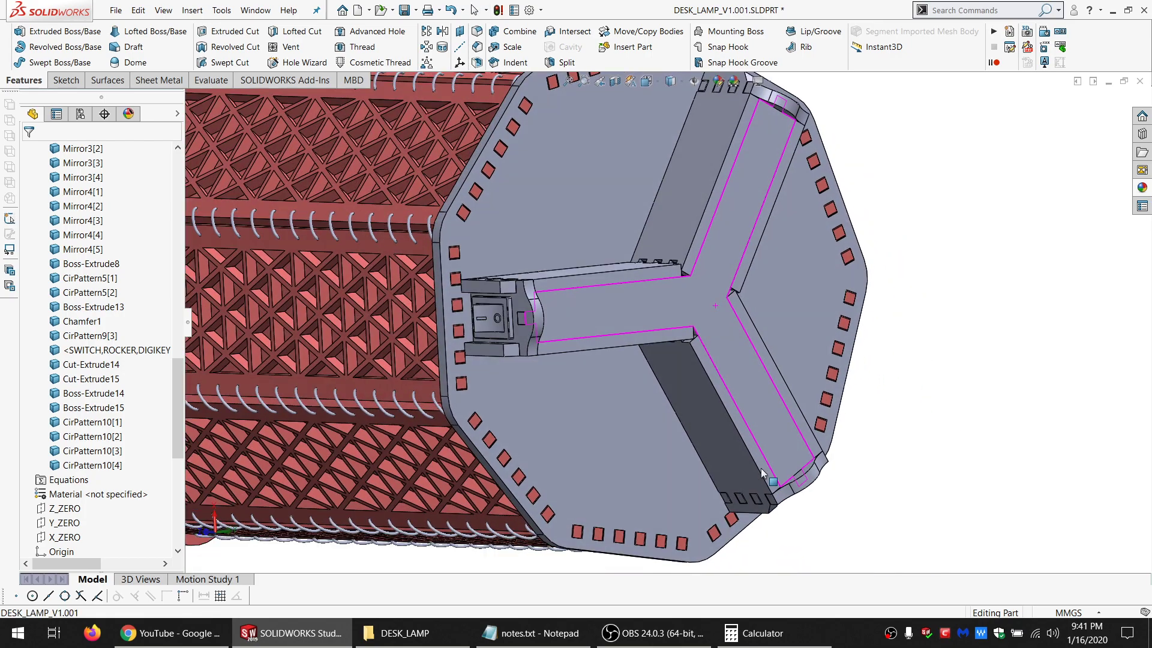
middle_click_drag(714, 309, 375, 360)
Reorder Cut-Extrude16 with its Sketch42 to come after CirPattern10 in the feature tree, continuing past the rebuild errors.
left_click_drag(180, 434, 169, 521)
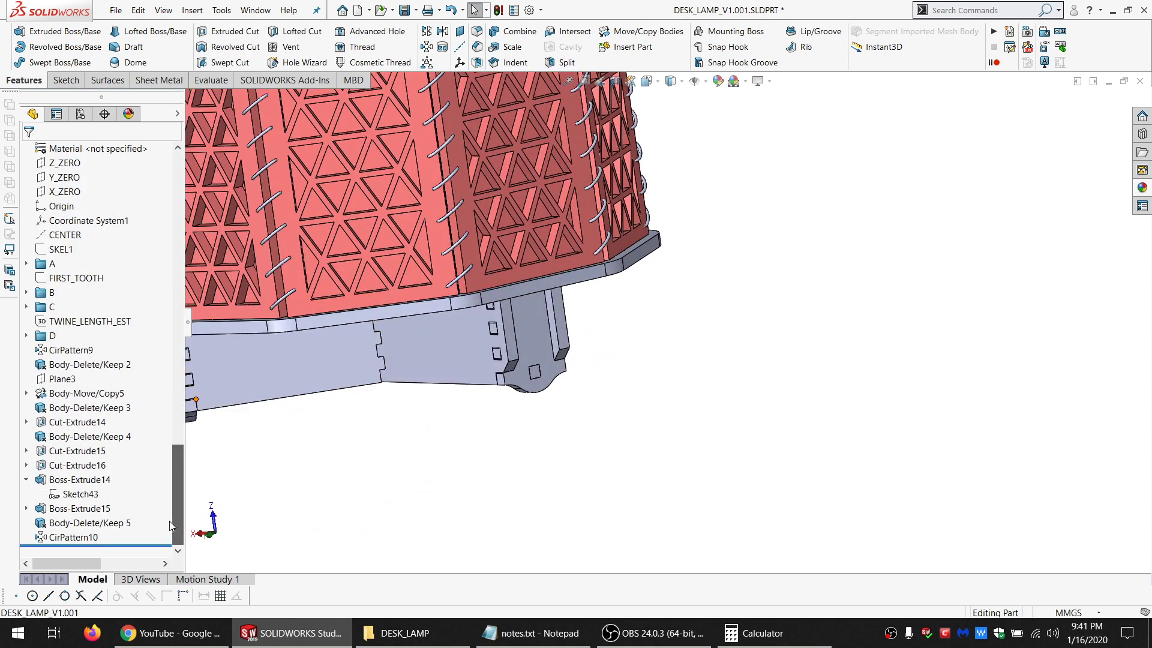
left_click(58, 466)
left_click(26, 465)
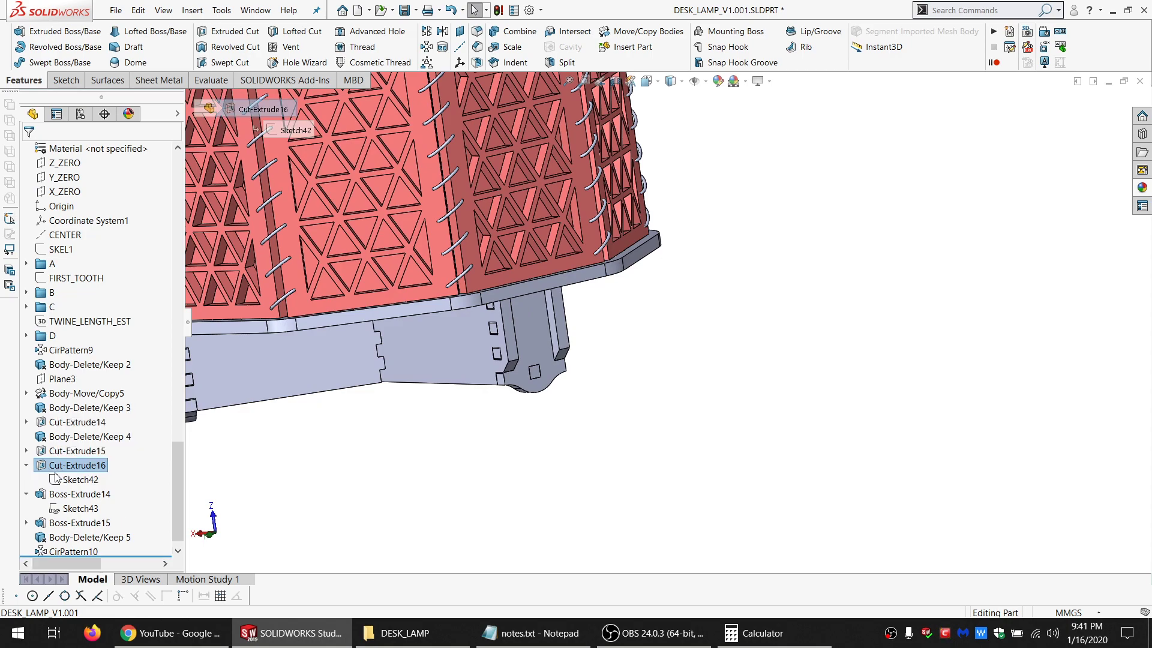
left_click(60, 480)
scroll(390, 365, "up", 5)
scroll(557, 331, "down", 4)
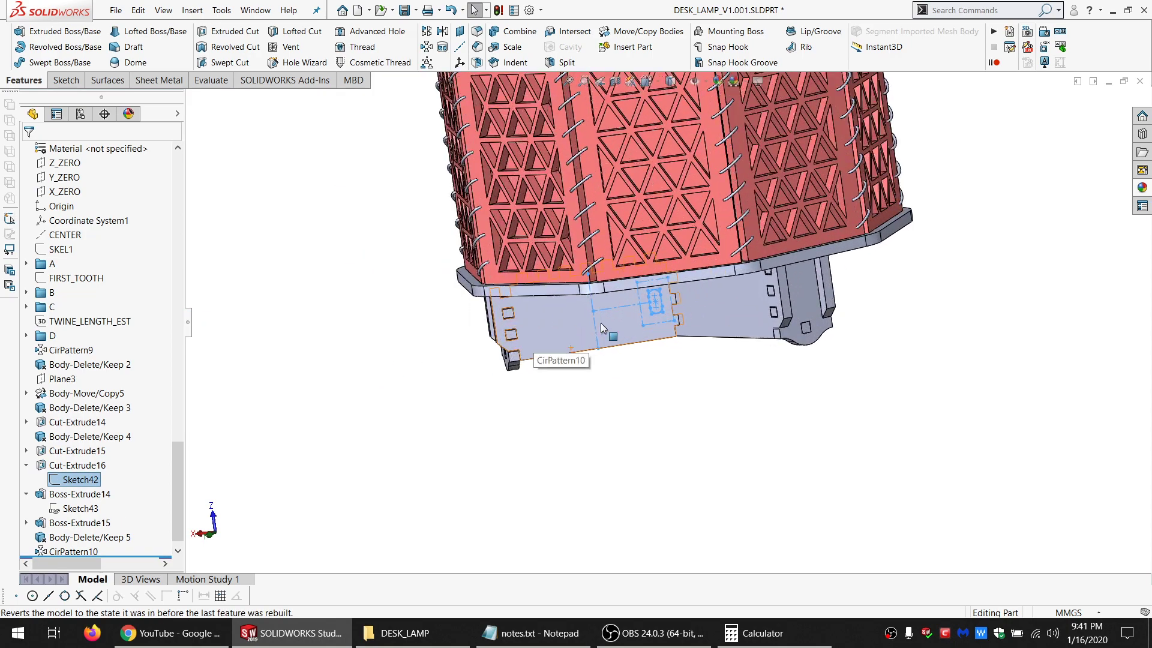
middle_click_drag(613, 334, 749, 249)
key("ctrl+8")
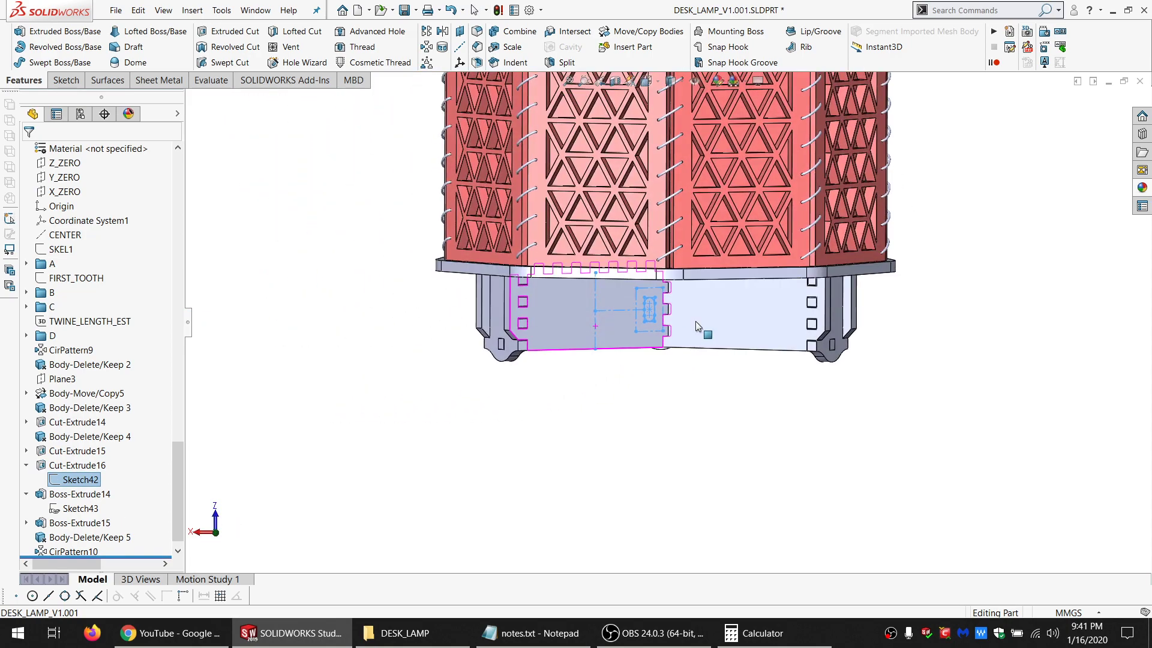
left_click_drag(72, 465, 114, 536)
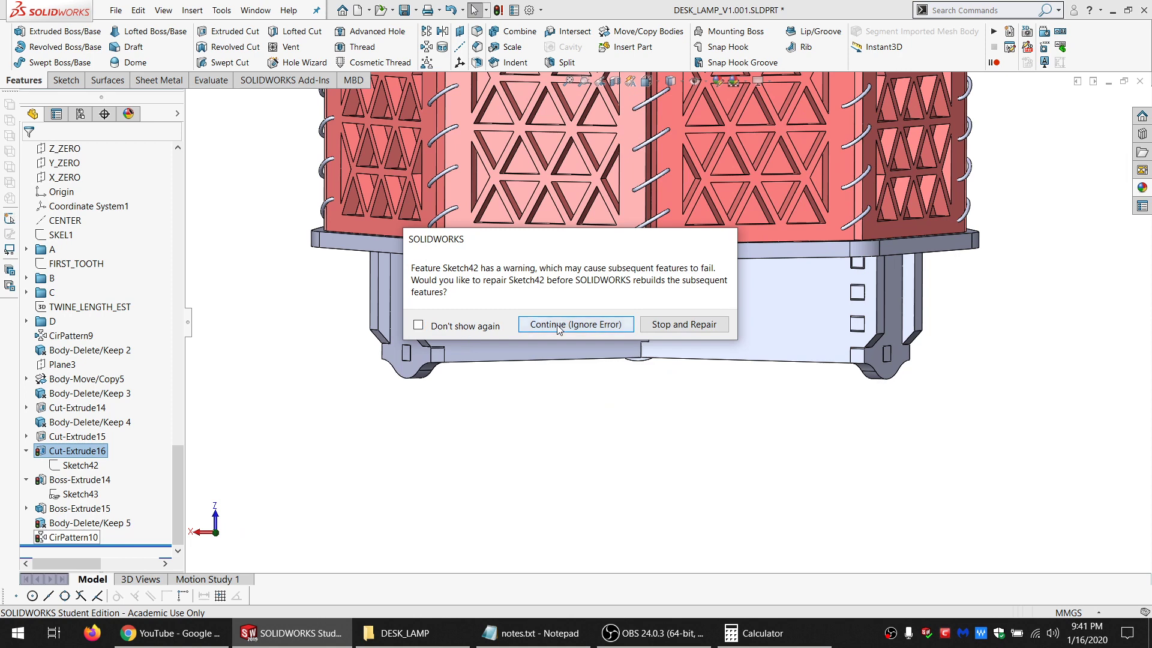
left_click(558, 326)
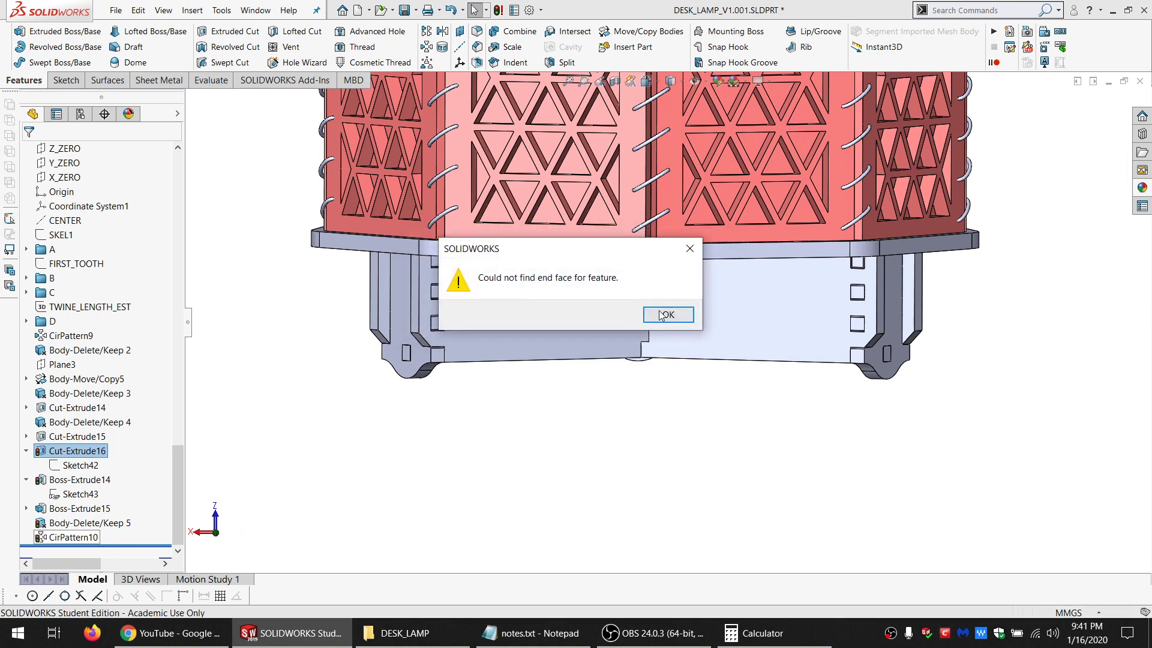
left_click(666, 315)
Edit Sketch42 and delete its three dangling relations: Perpendicular11, Midpoint5 and Coincident4.
left_click(91, 537)
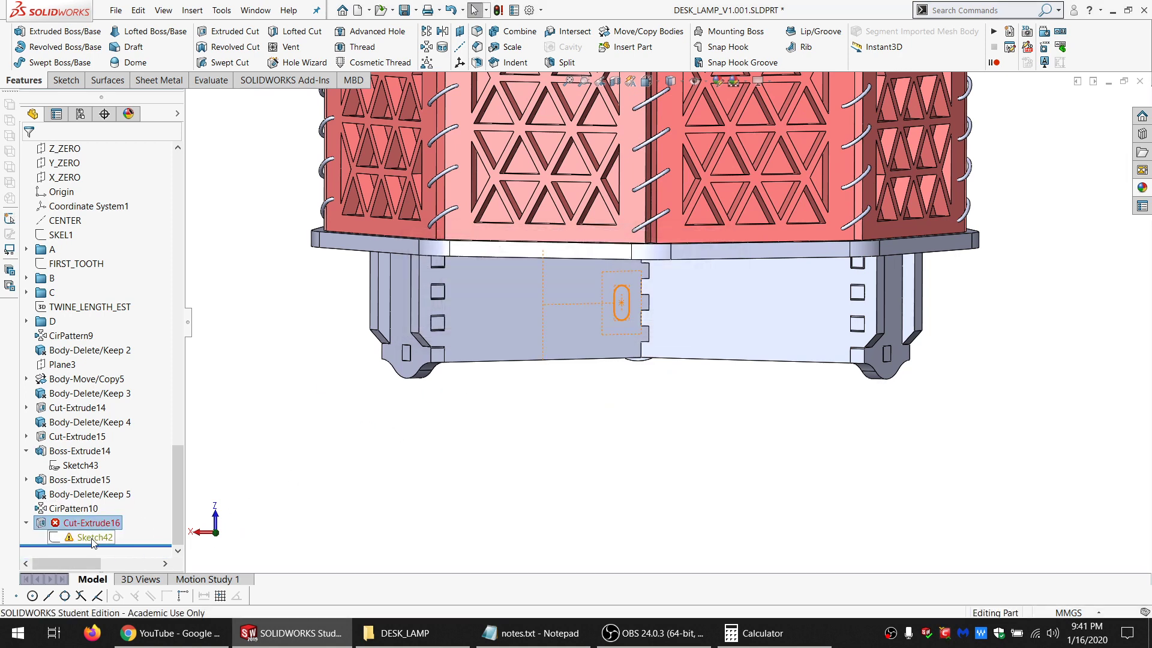
left_click(102, 505)
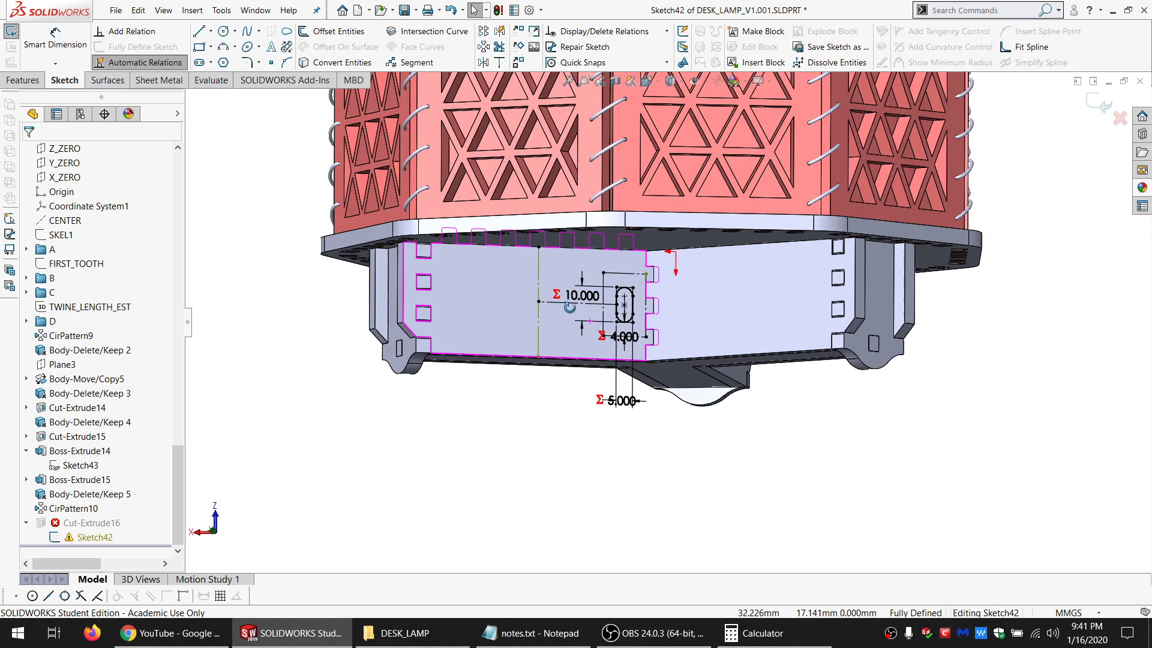
left_click(582, 31)
left_click(72, 273)
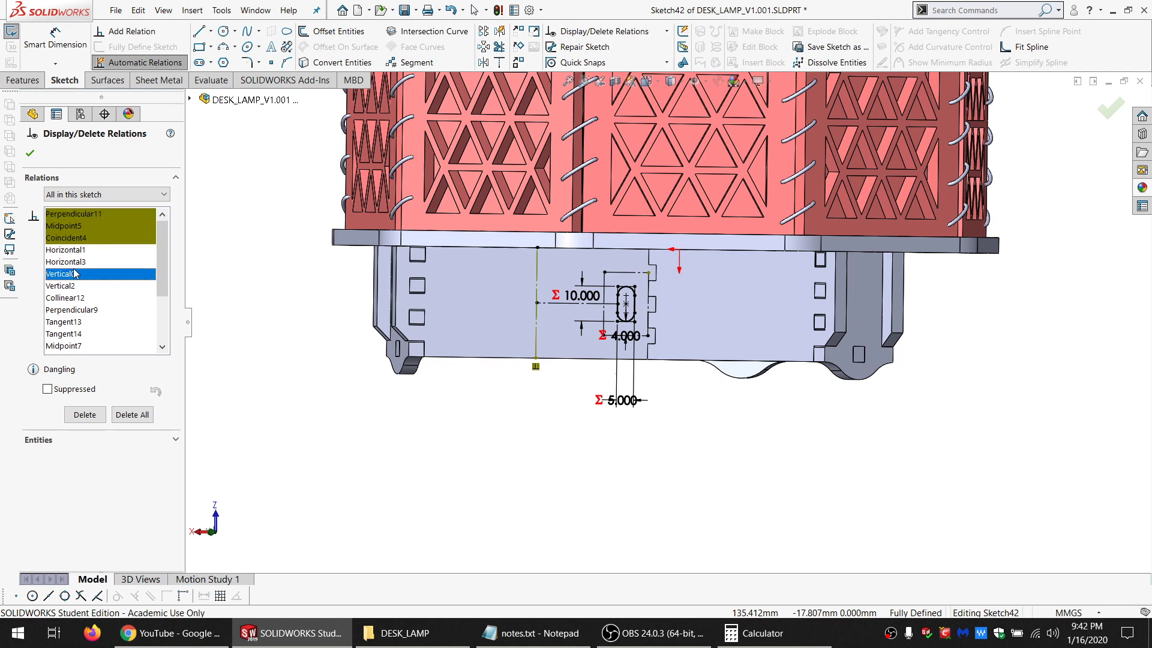
left_click(69, 213)
left_click(73, 238, "shift")
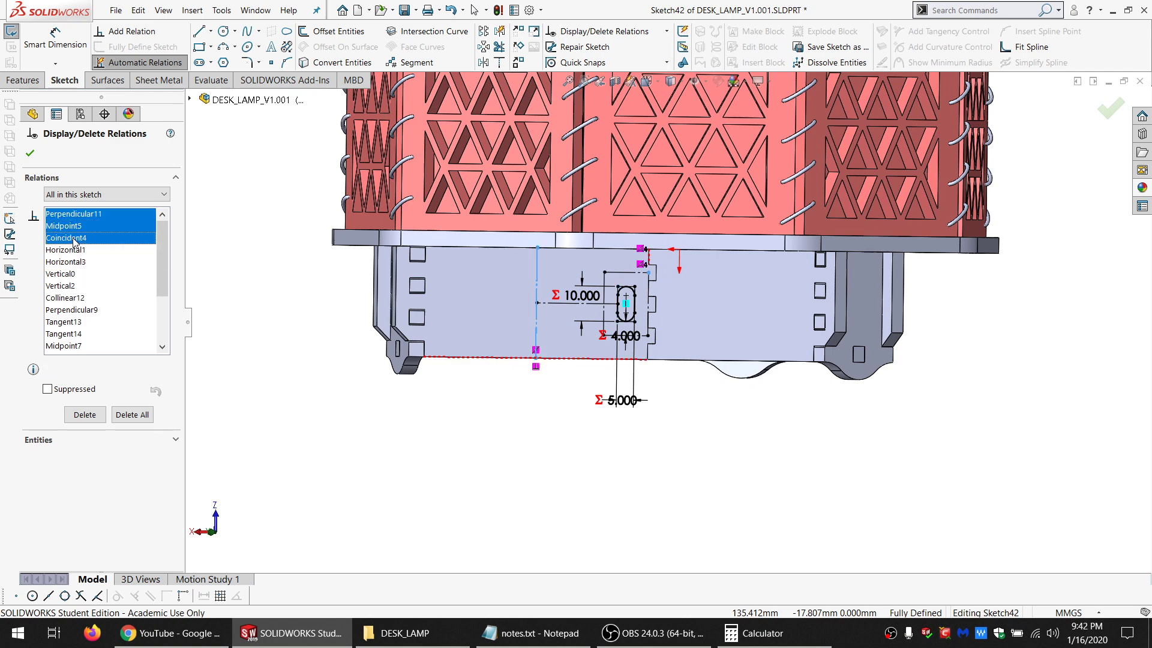
key("Delete")
left_click(29, 153)
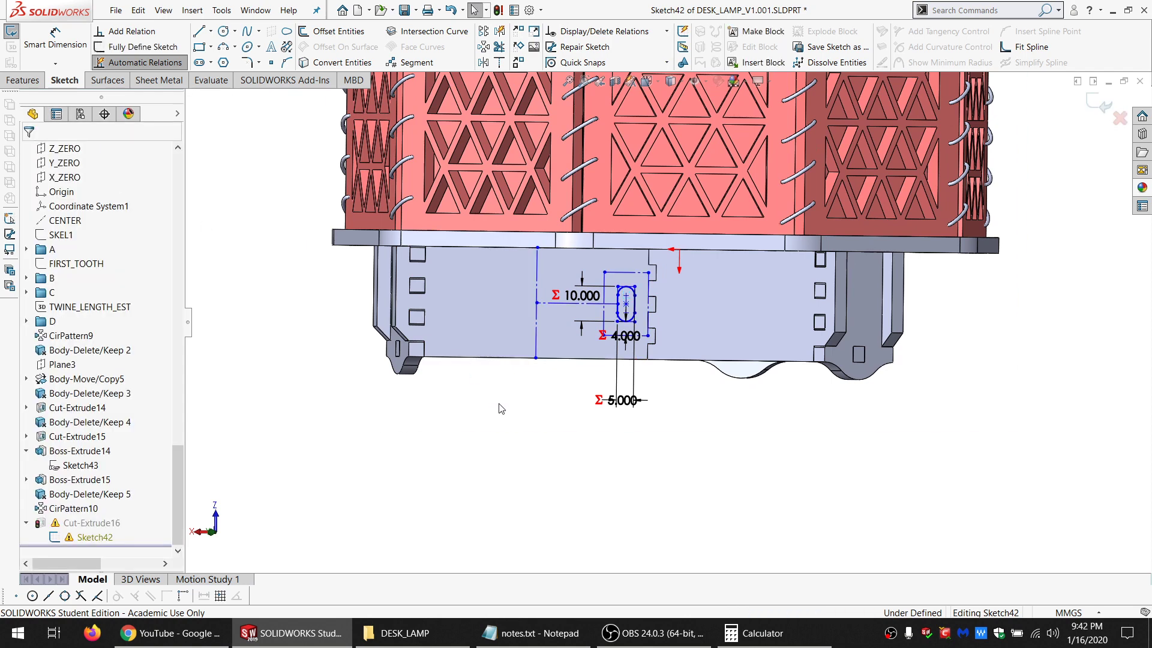
Move the slot sketch's vertical centerline off its old spot and constrain its lower endpoint to the midpoint of the panel's lower edge.
scroll(654, 324, "down", 5)
mouse_move(652, 325)
middle_mouse_down()
mouse_move(632, 258)
mouse_move(636, 309)
middle_mouse_up()
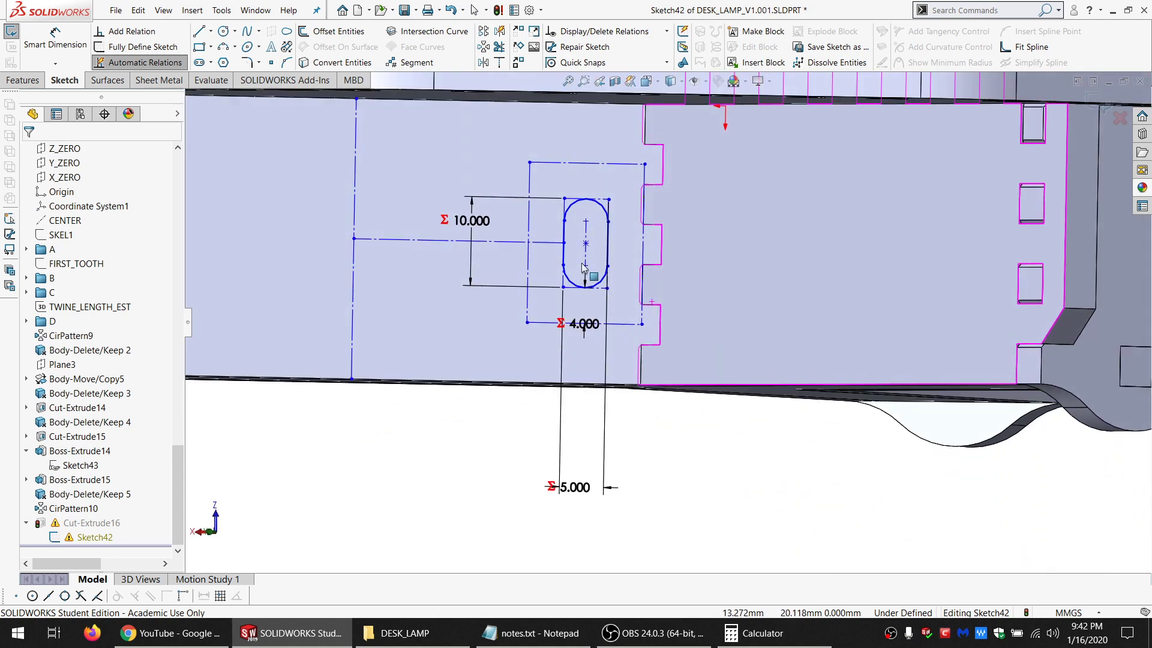
scroll(471, 248, "up", 1)
left_click(510, 433)
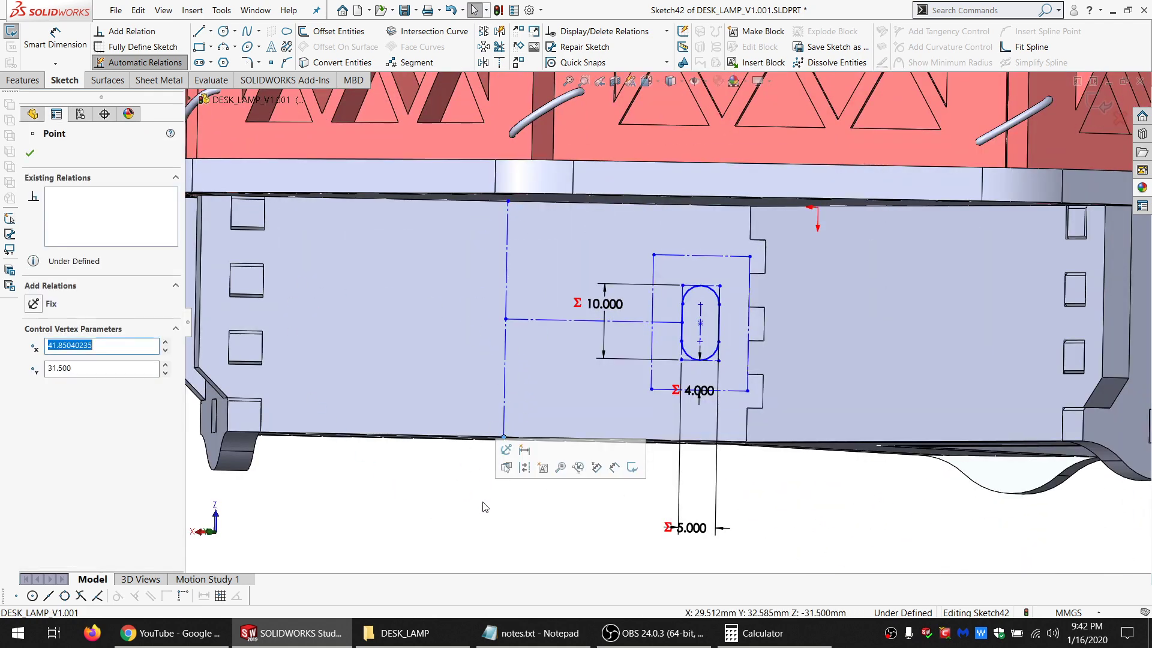
left_click(483, 507)
left_click_drag(506, 319, 542, 311)
left_click(531, 418)
middle_click_drag(549, 438, 554, 453)
left_click(559, 438, "ctrl")
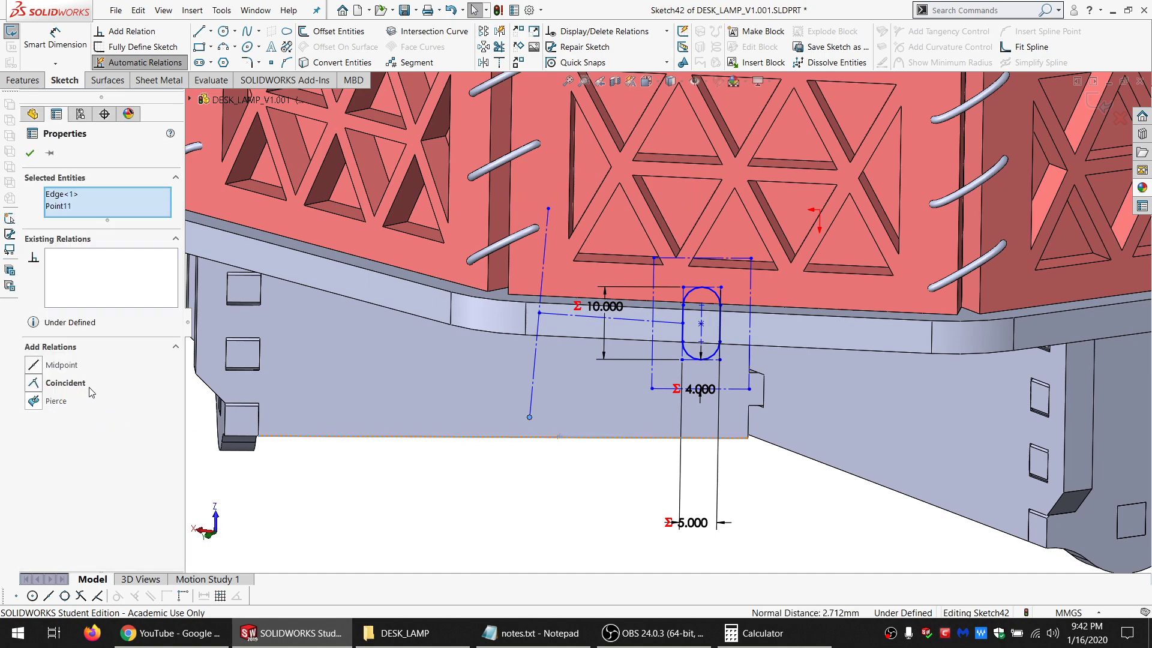
left_click(64, 368)
middle_click_drag(546, 370, 567, 415)
scroll(567, 415, "down", 2)
key("Escape")
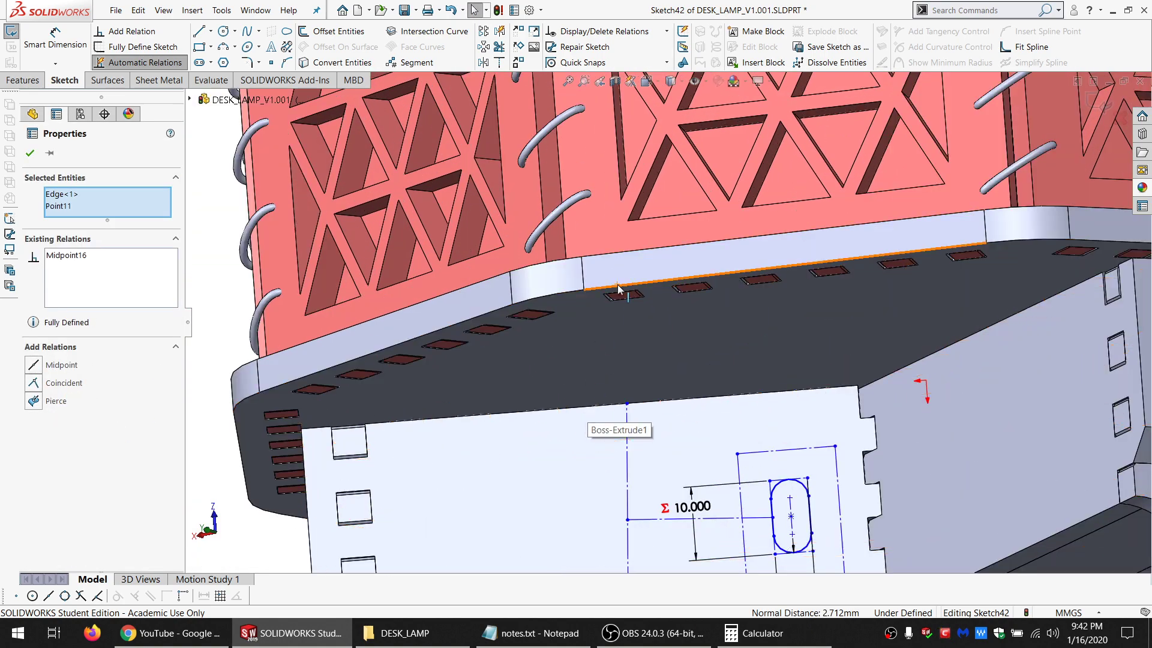
Make the centerline's upper endpoint coincident with the base plate's lower edge and the centerline perpendicular to the panel's lower edge.
left_click(412, 422, "ctrl")
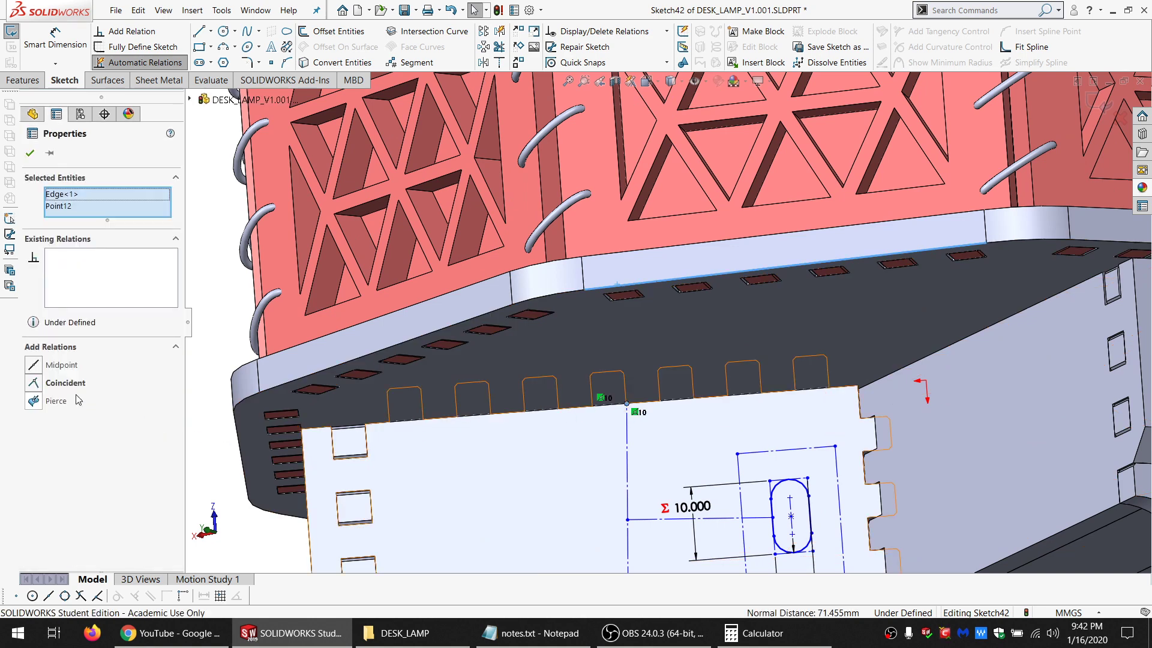
scroll(684, 479, "up", 3)
scroll(688, 479, "down", 2)
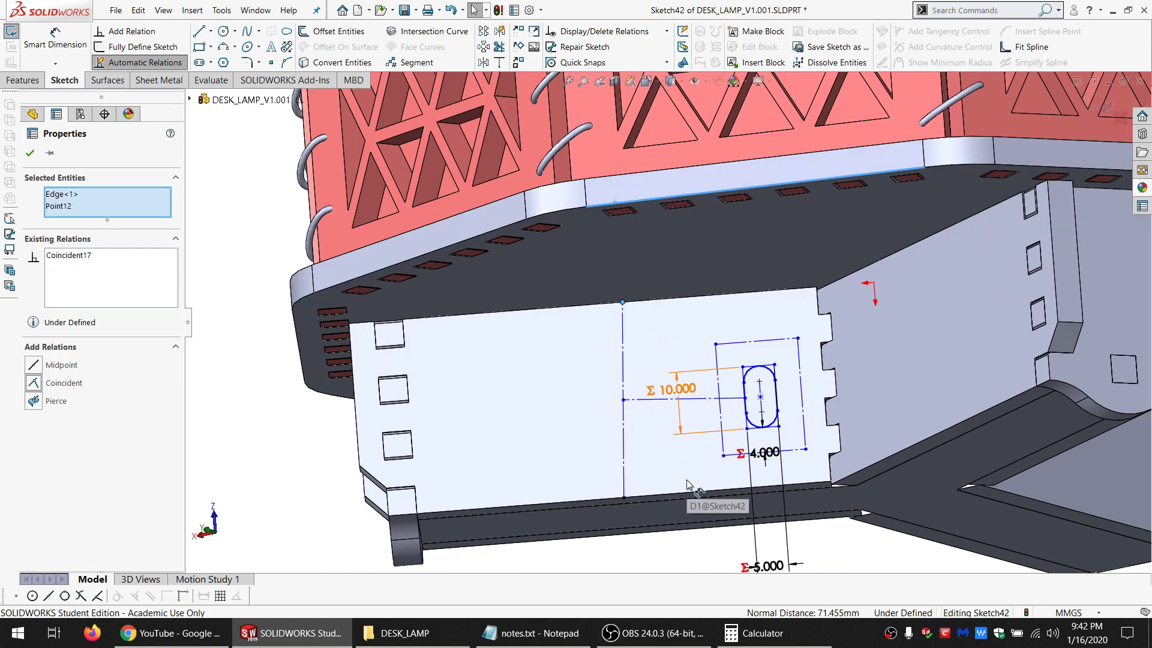
left_click(670, 493)
left_click(623, 477, "ctrl")
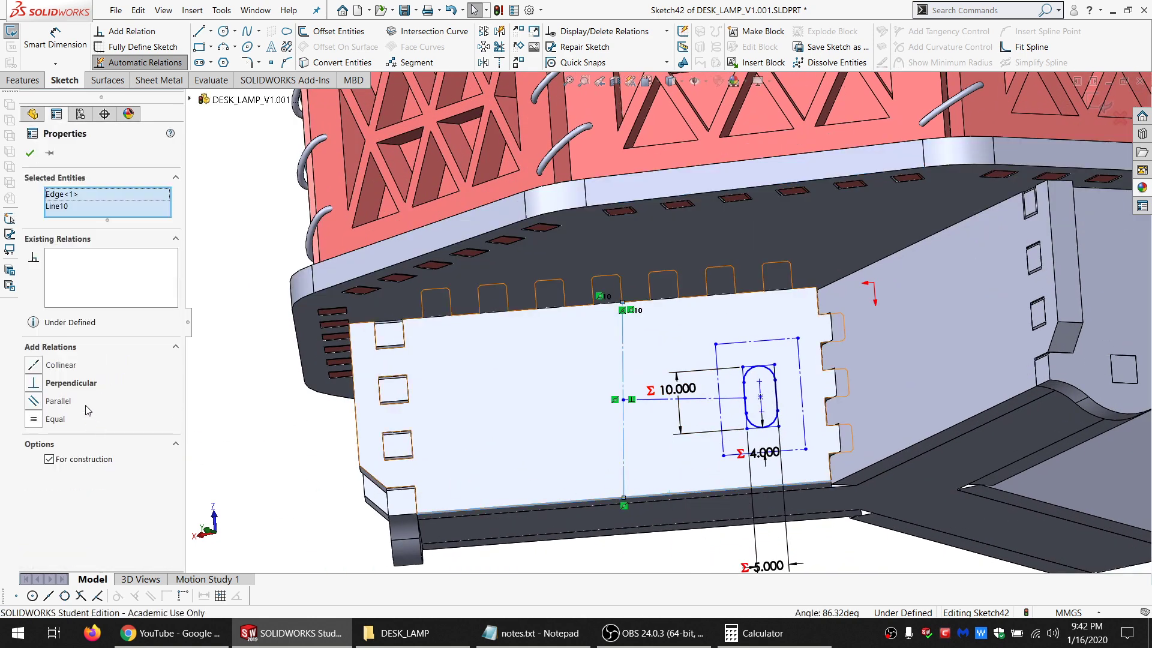
left_click(74, 387)
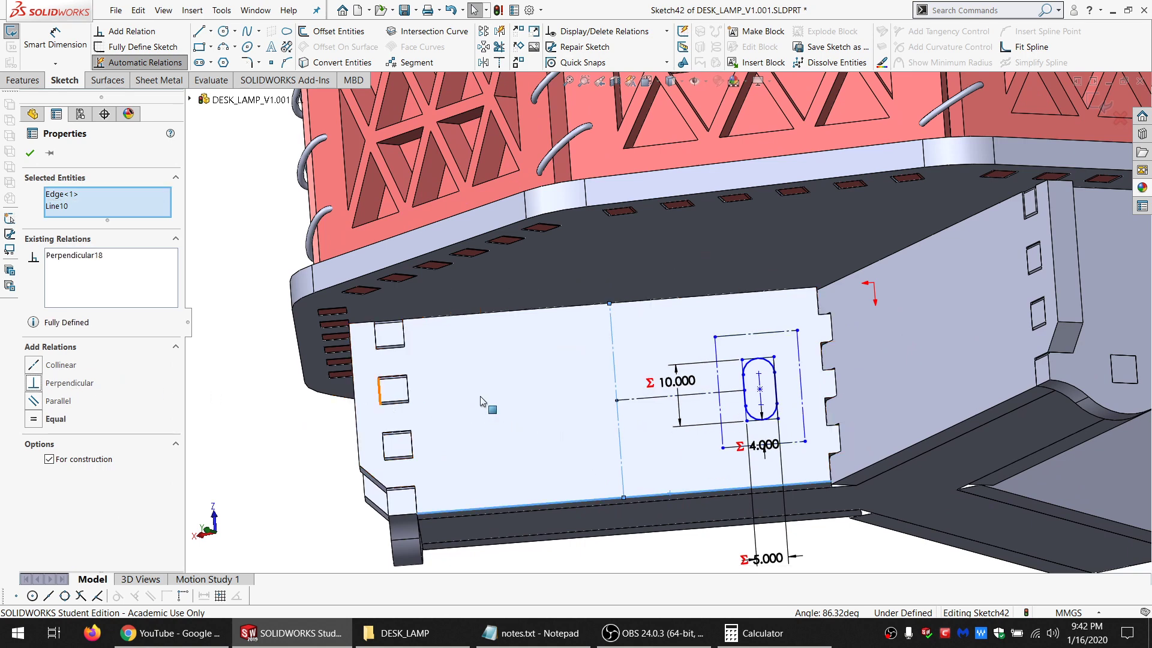
Make the construction rectangle's side nearest the finger joints coincident with a finger corner vertex, and exit the sketch ignoring the rebuild warning.
left_click(823, 371)
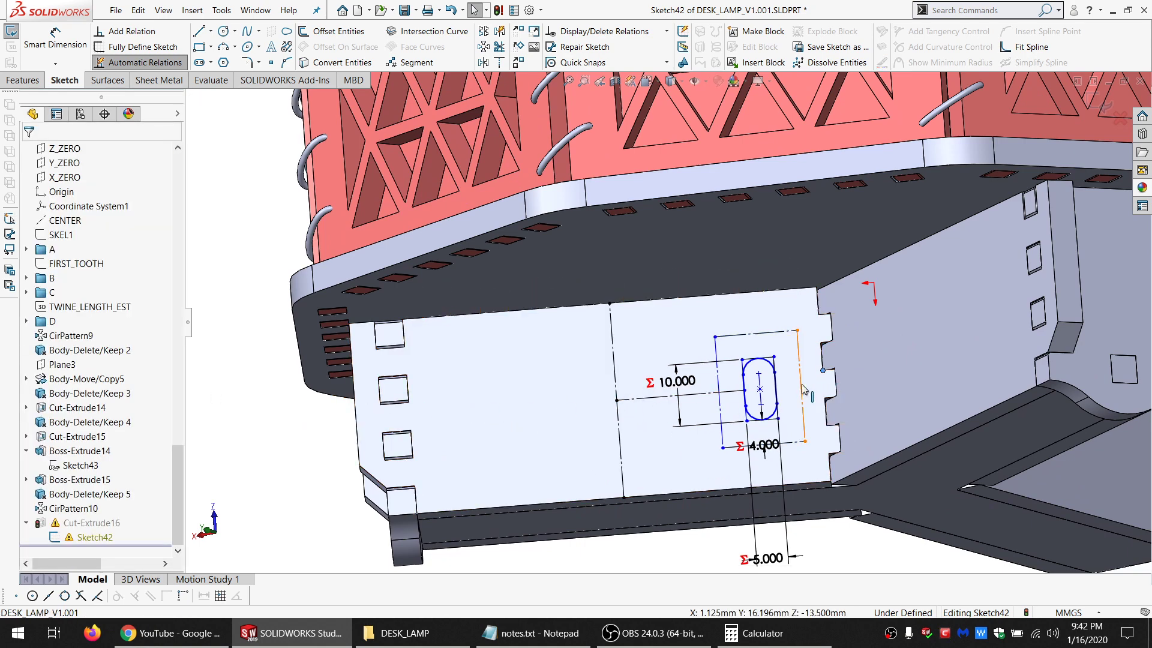
left_click(801, 386, "ctrl")
left_click(58, 384)
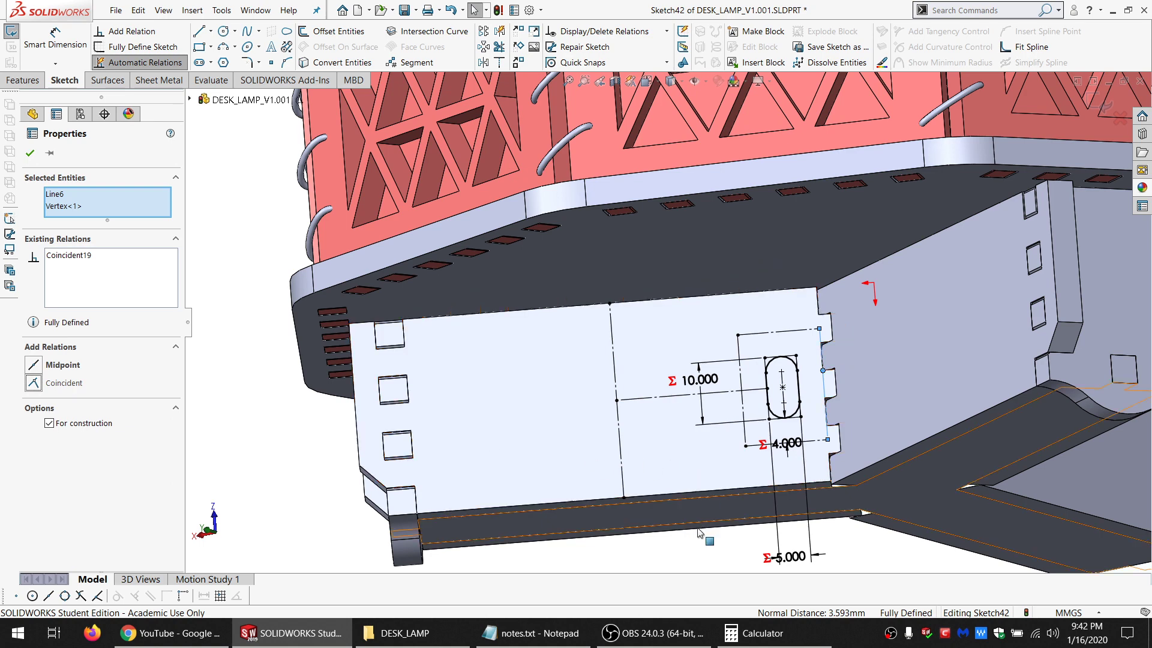
key("Escape")
left_click(11, 32)
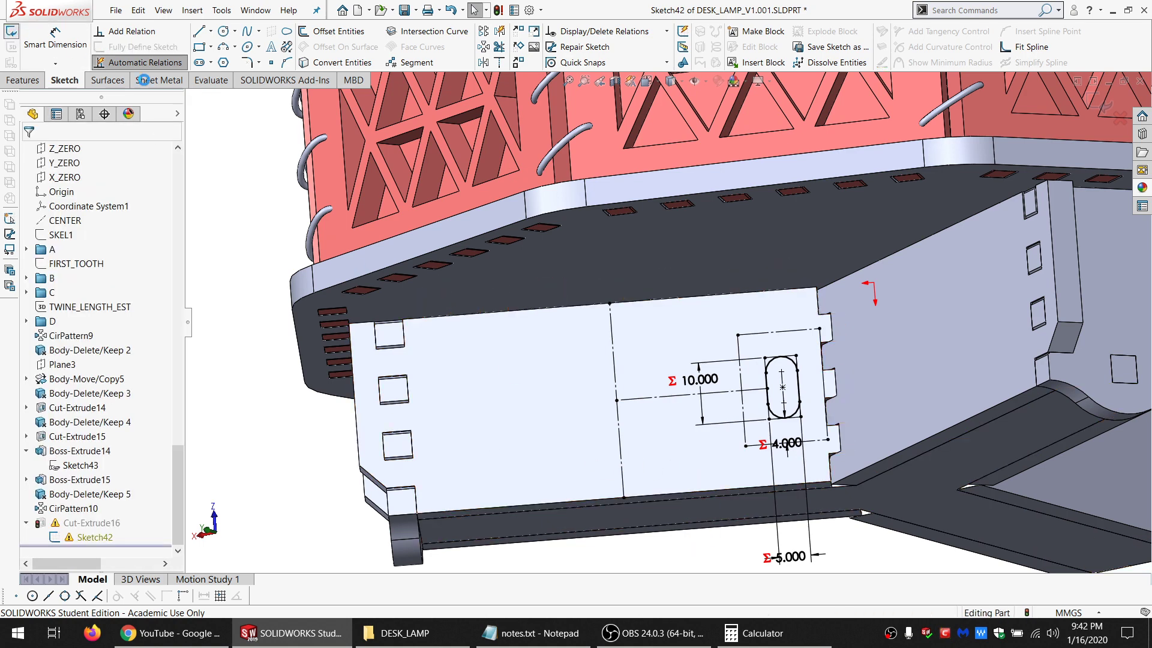
left_click(559, 324)
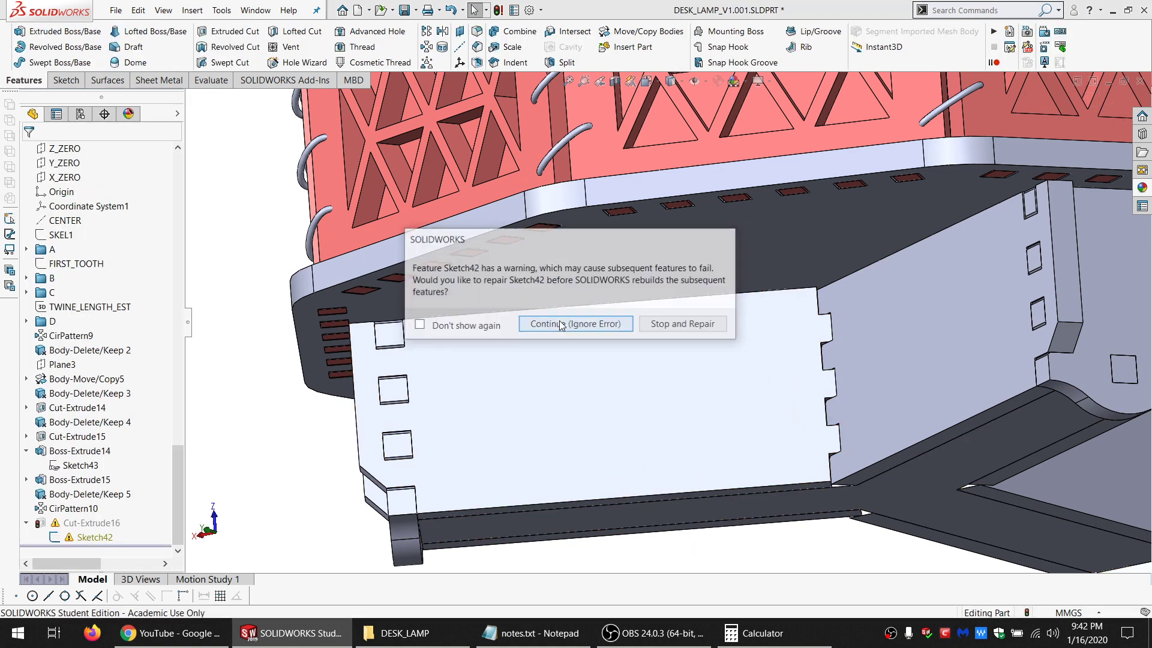
Replace Sketch42's missing sketch plane with the outer face of the patterned leg side panel.
left_click(85, 537)
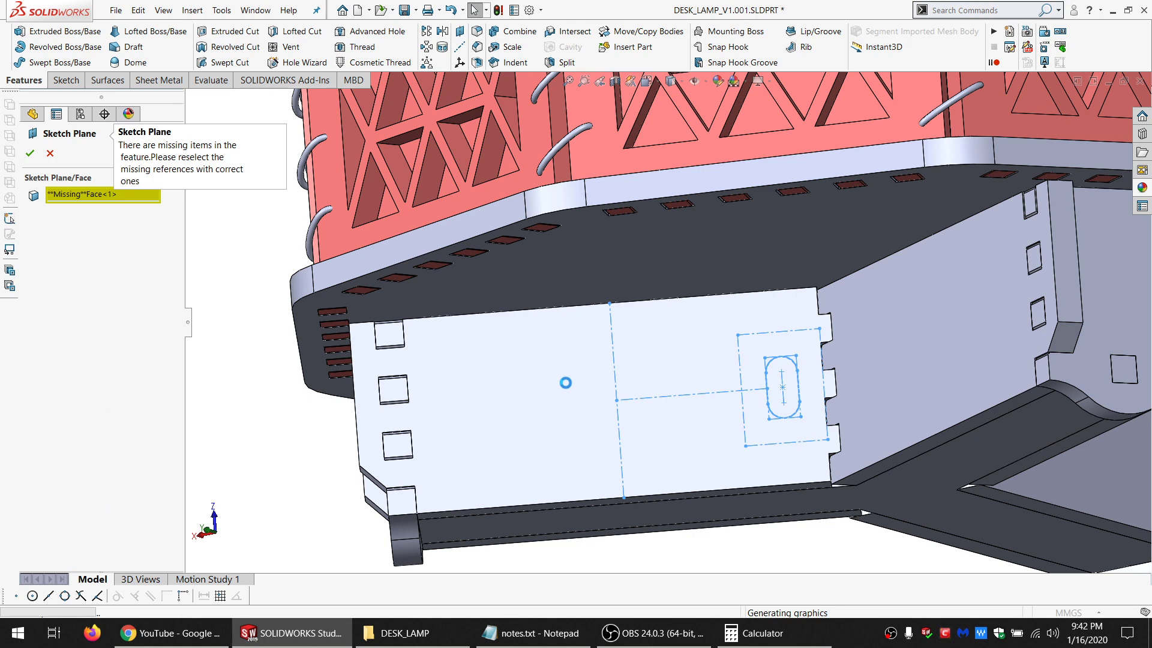
left_click(567, 383)
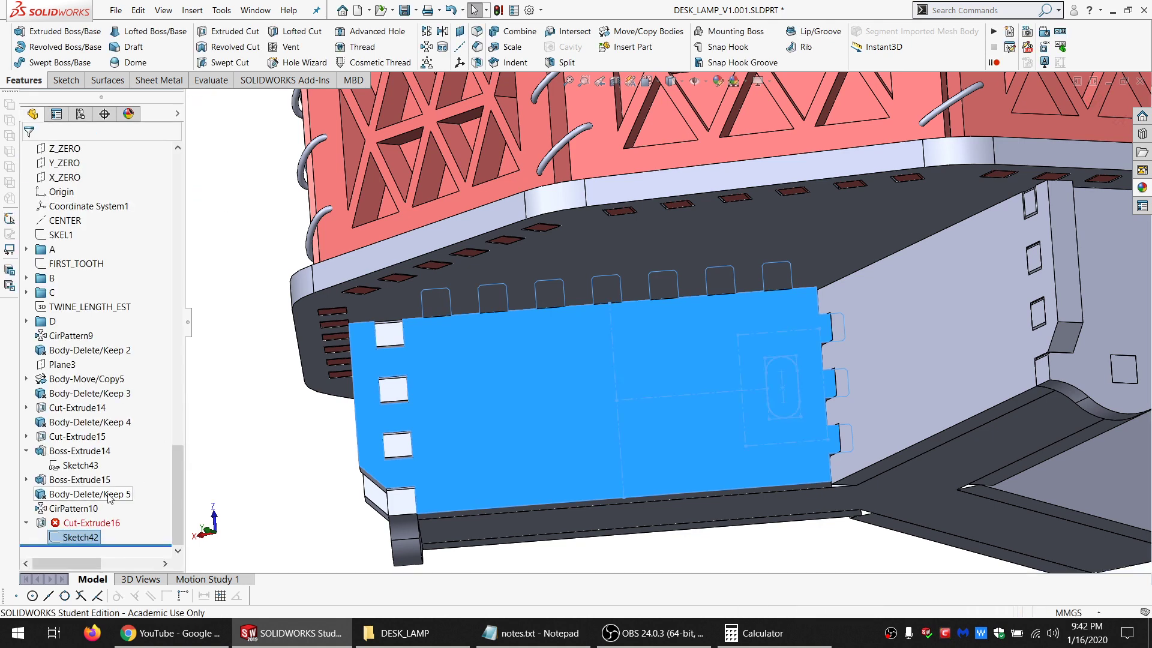
Edit Cut-Extrude16 to cut Up To Next, with the patterned leg side panel as the affected body, and accept the feature.
left_click(95, 523)
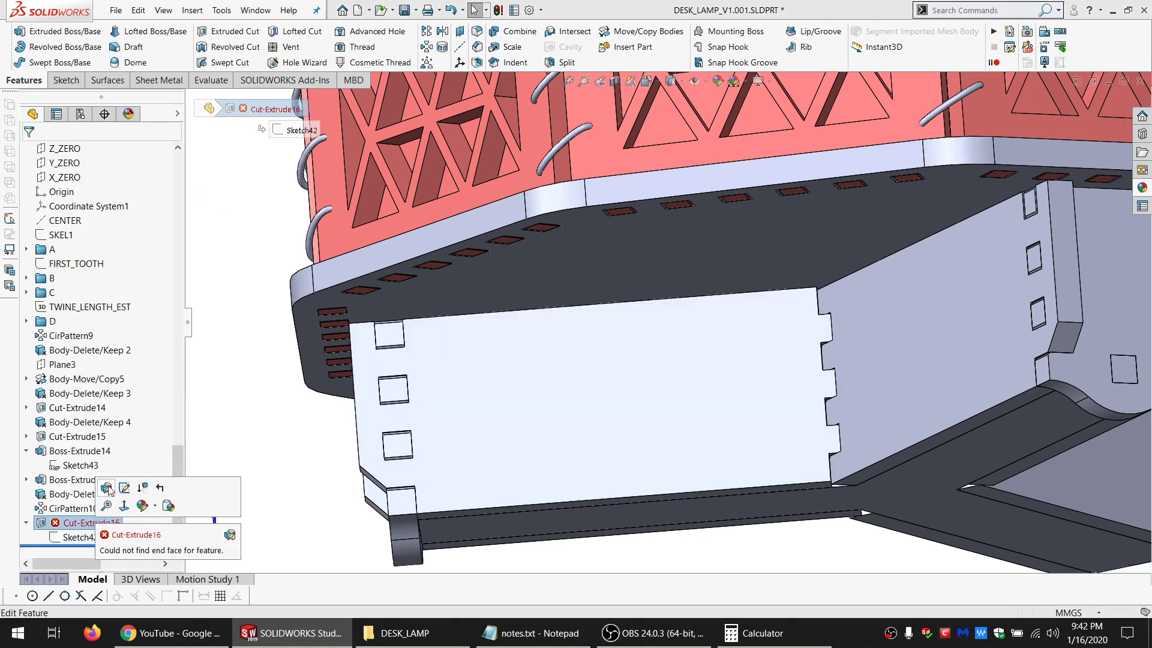
left_click(107, 488)
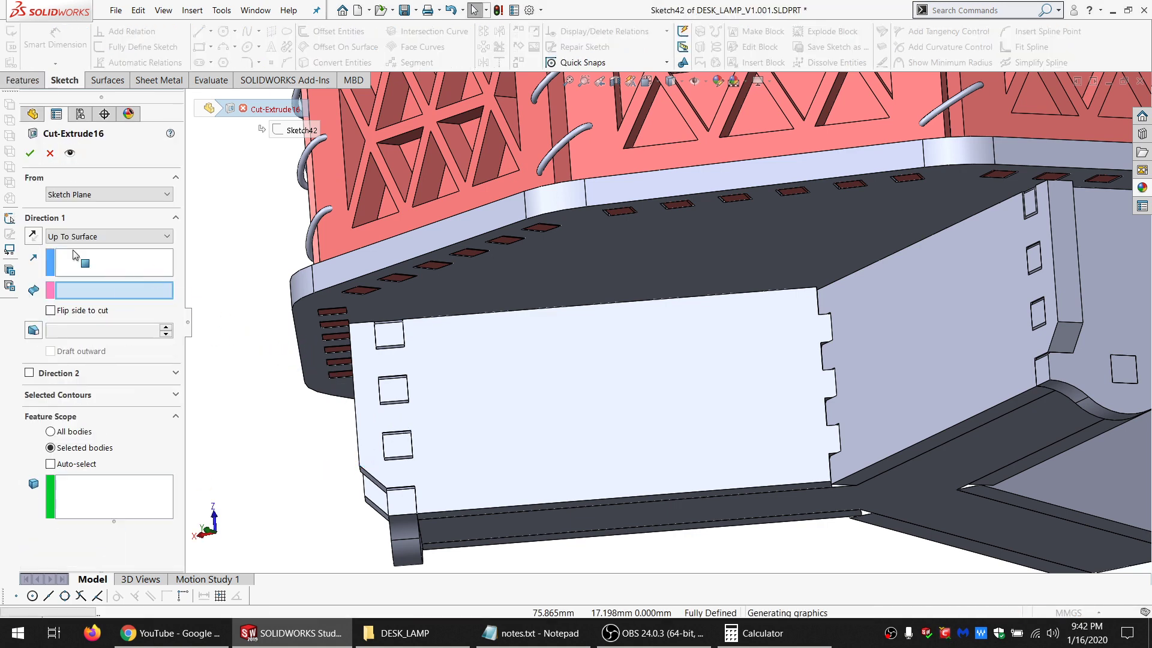
left_click(88, 237)
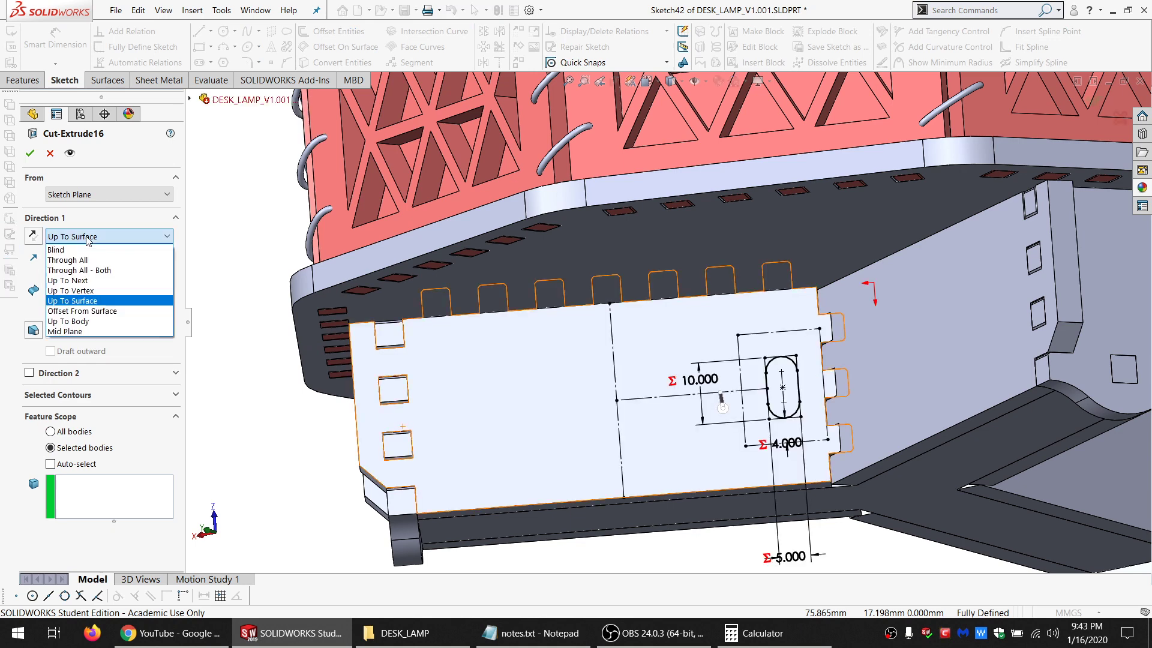
left_click(90, 280)
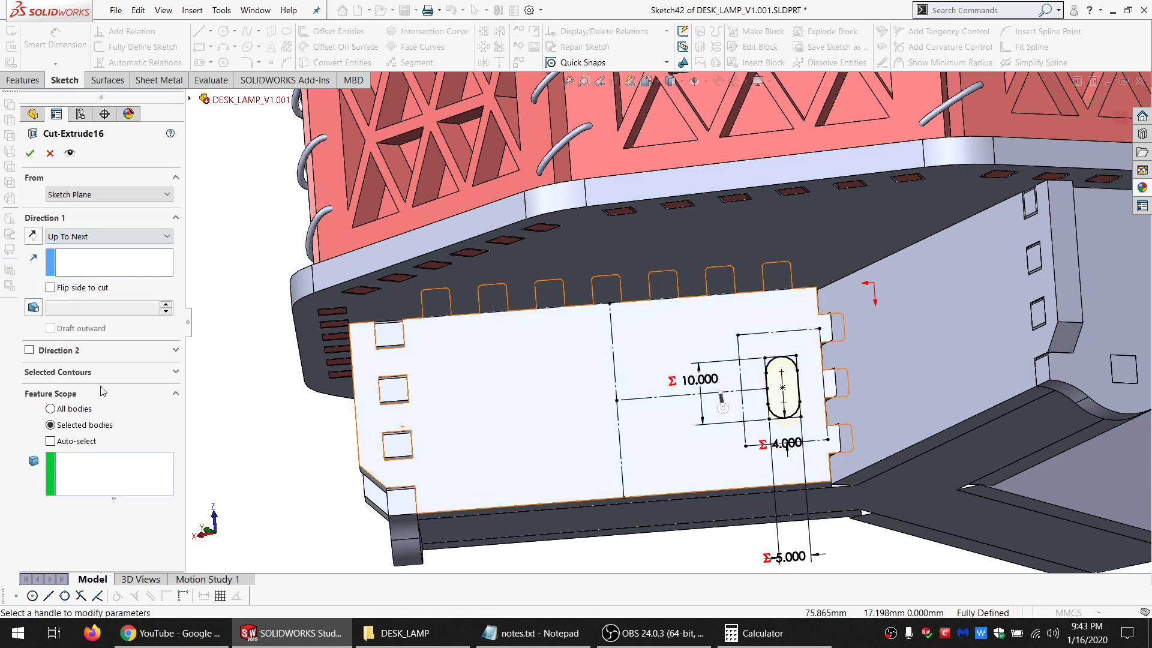
left_click(92, 480)
left_click(471, 431)
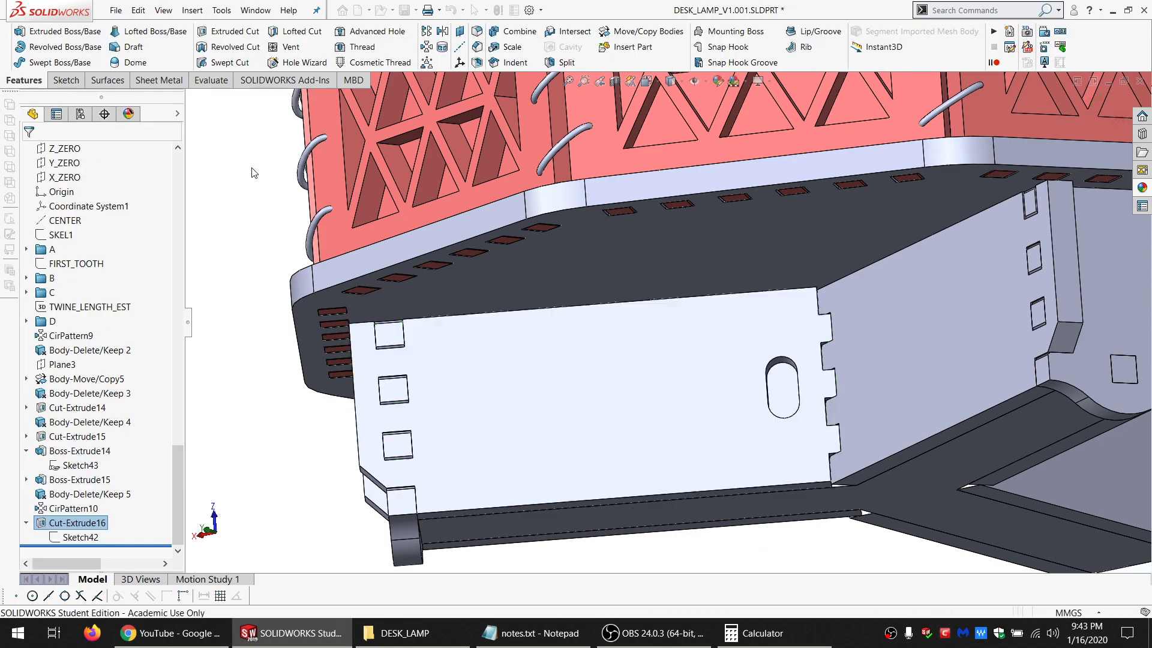
Inspect the repaired slot cut in the leg side panel and its place among the legs under the lamp.
scroll(743, 373, "up", 5)
middle_click_drag(743, 373, 551, 399)
scroll(676, 326, "up", 5)
scroll(727, 337, "down", 5)
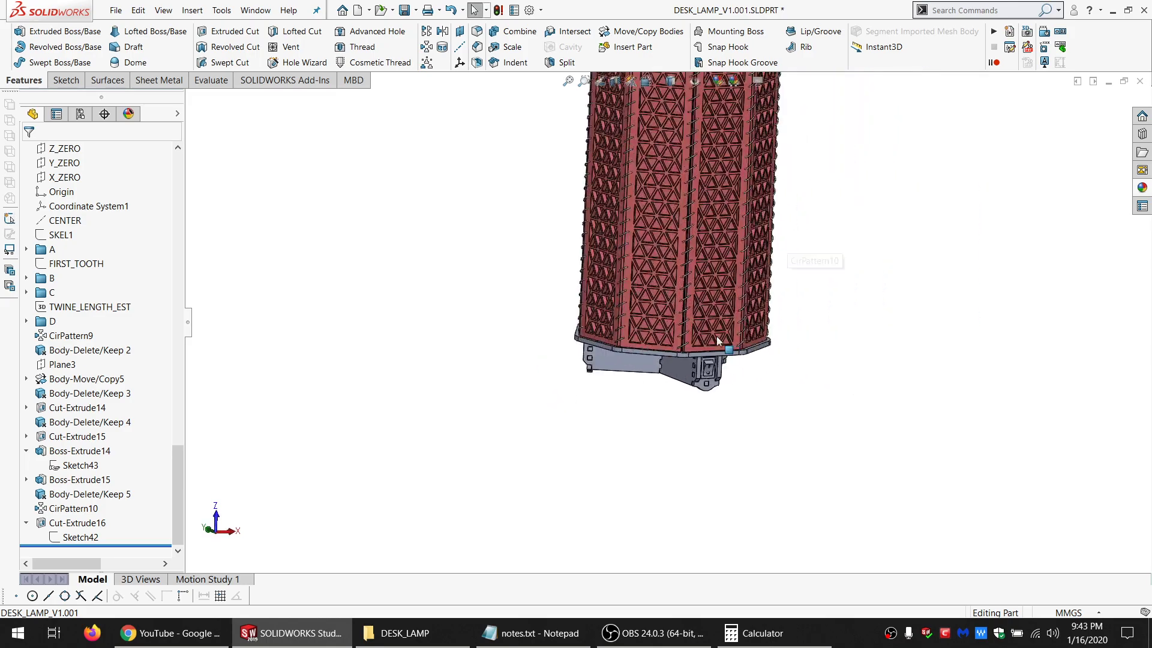
middle_click_drag(677, 373, 509, 399)
scroll(559, 422, "down", 2)
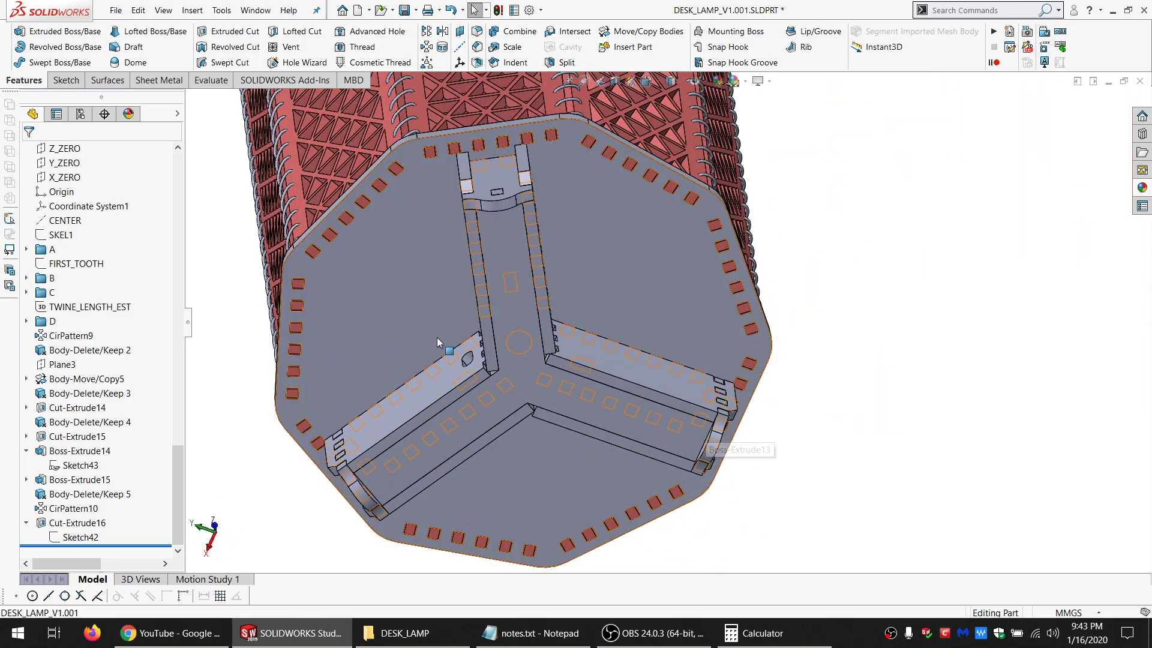
middle_click_drag(552, 459, 524, 379)
scroll(666, 219, "up", 5)
scroll(675, 210, "down", 2)
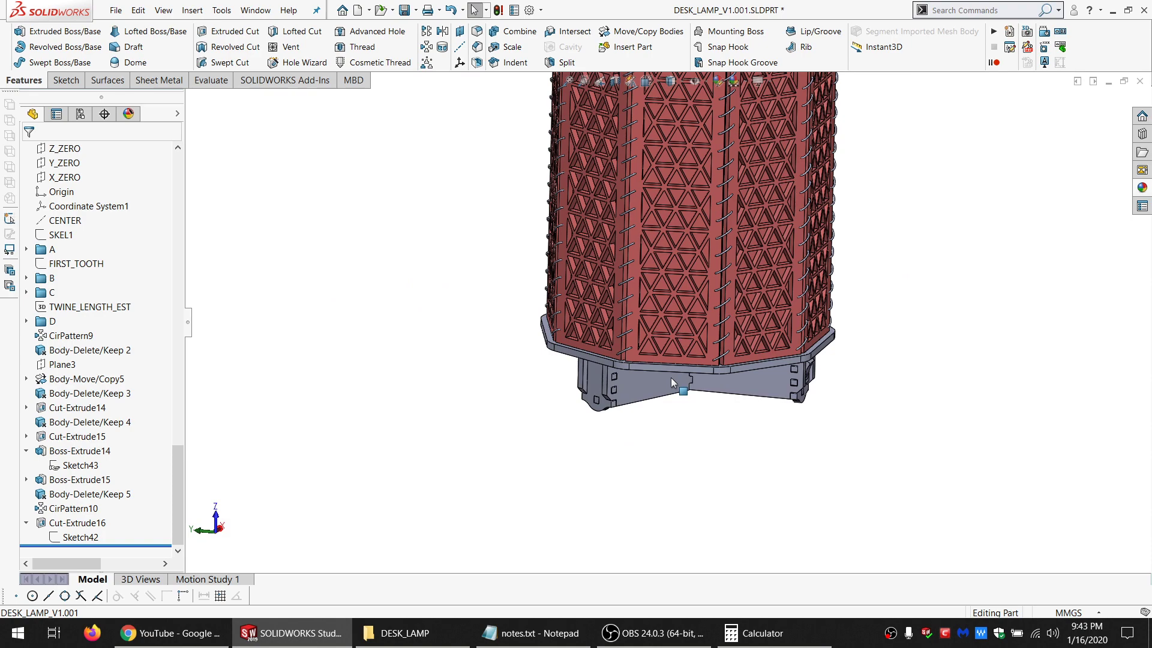
Examine the base plate's underside, the three-armed bottom frame and the finger-jointed leg side panels from several angles.
middle_click_drag(671, 378, 700, 282)
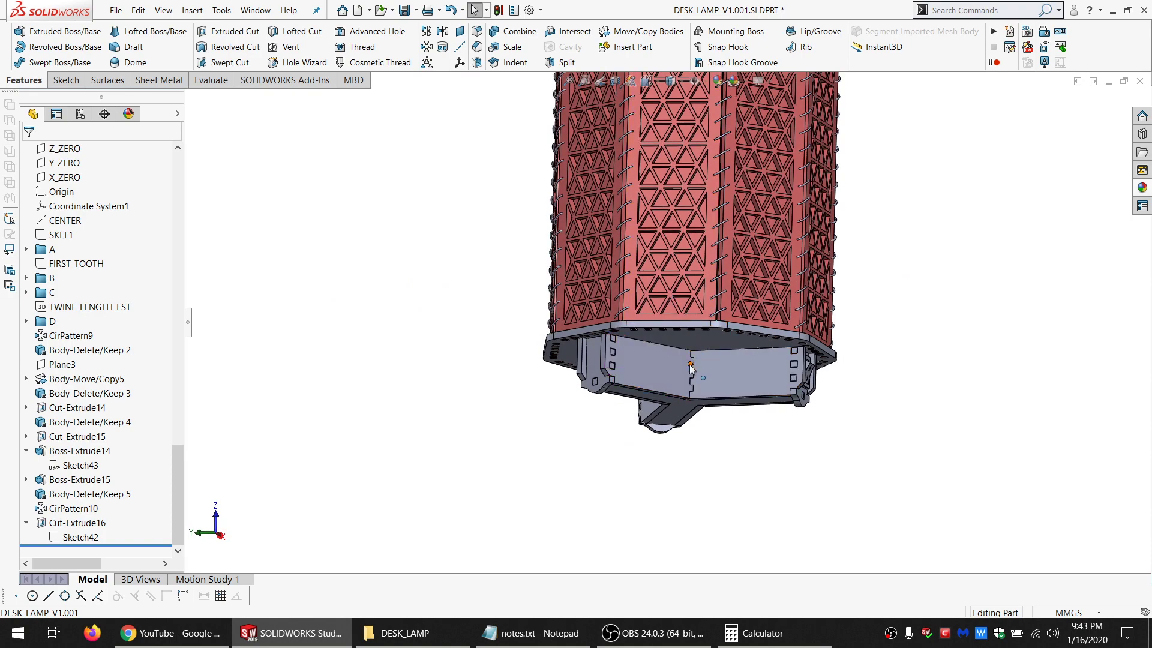
scroll(690, 365, "down", 2)
left_click(688, 322)
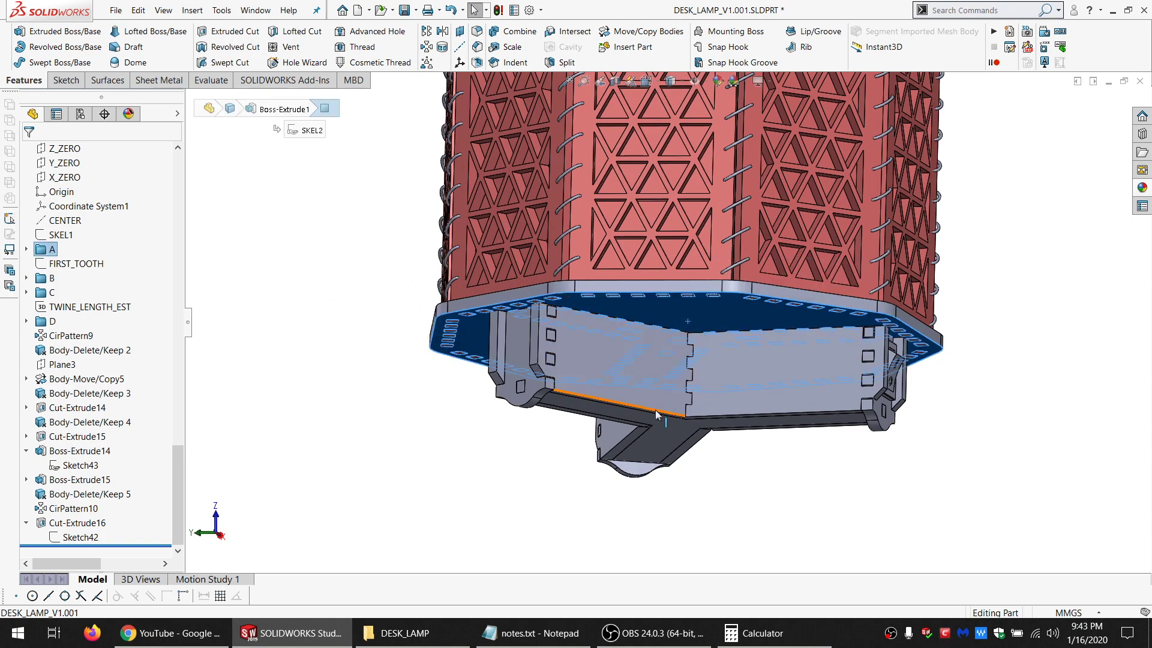
middle_click_drag(655, 409, 693, 435)
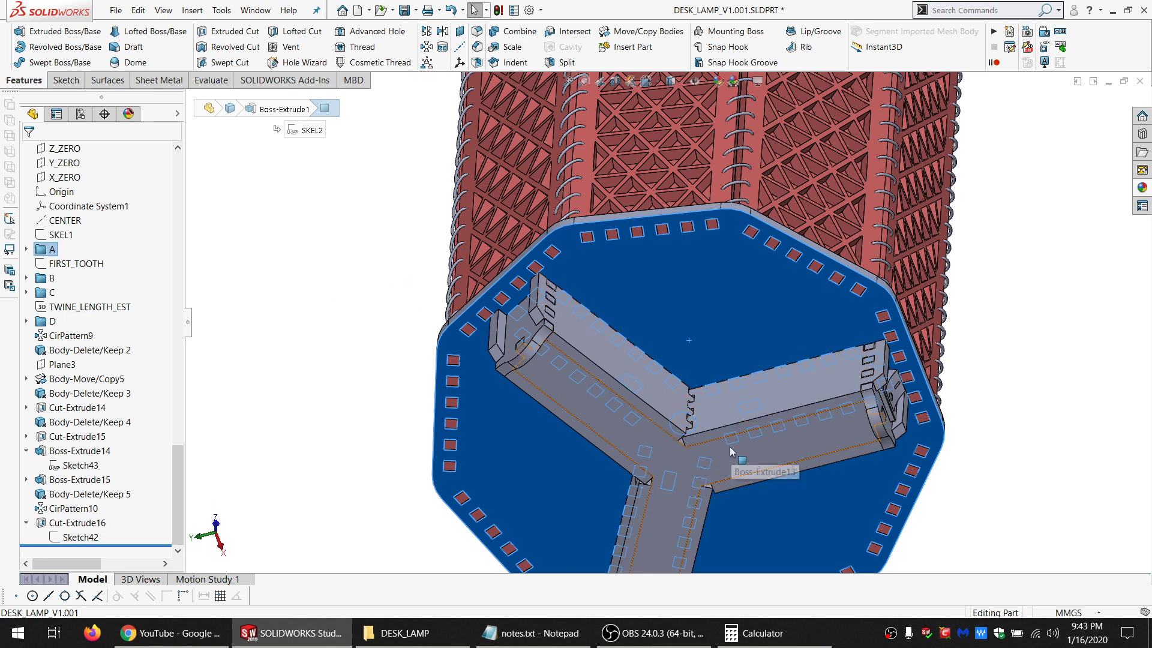
middle_click_drag(655, 424, 666, 523)
left_click(659, 492)
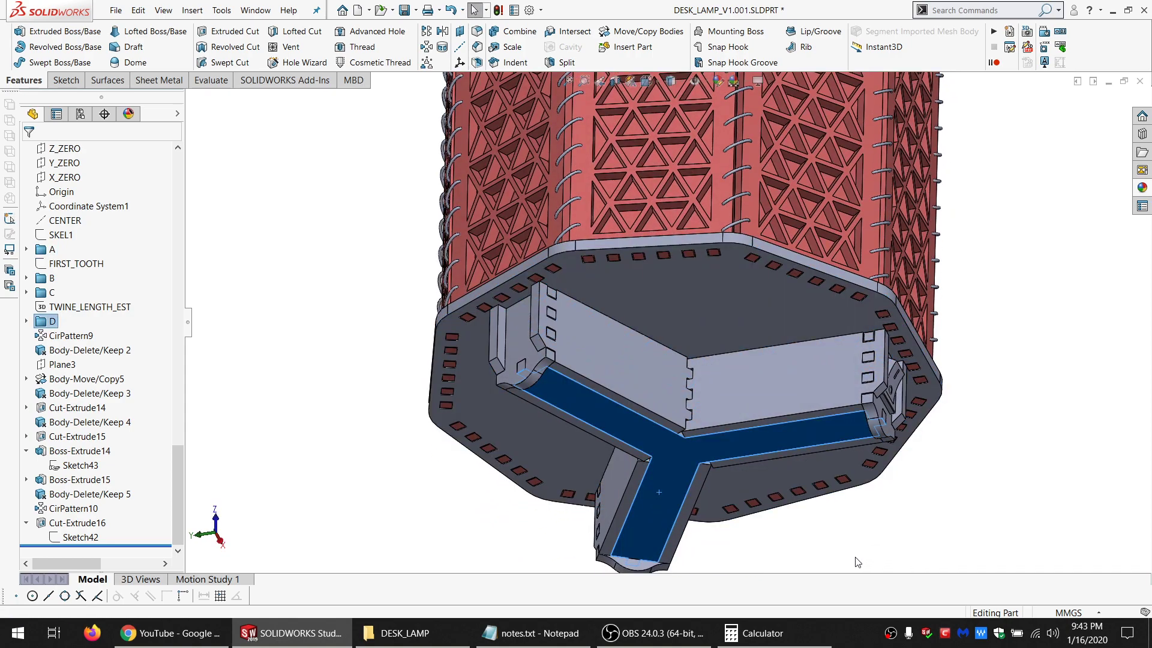
key("Escape")
middle_click_drag(654, 497, 591, 276)
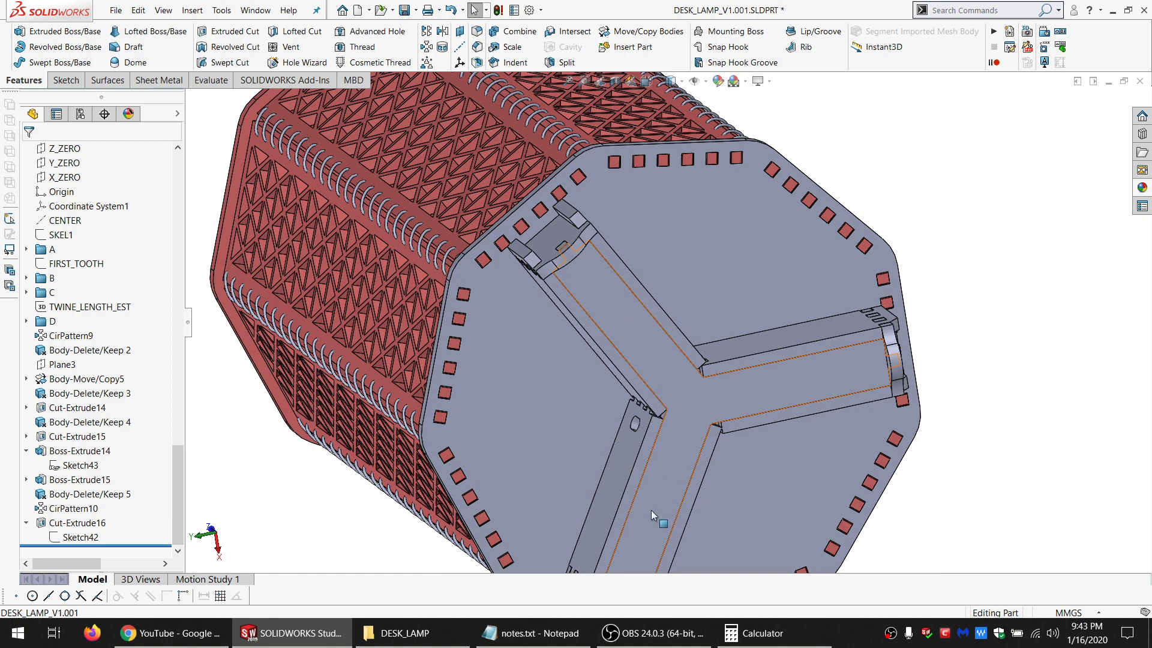
mouse_move(696, 474)
middle_mouse_down()
mouse_move(693, 462)
mouse_move(699, 474)
middle_mouse_up()
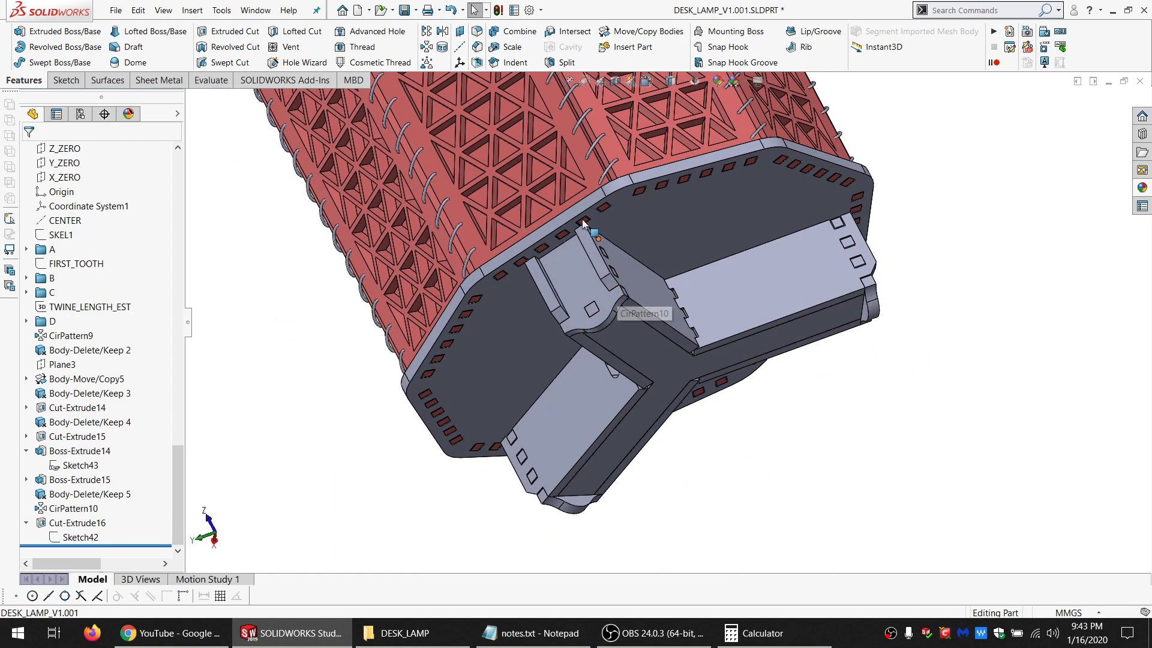
middle_click_drag(629, 232, 631, 317)
scroll(652, 265, "up", 2)
scroll(650, 264, "down", 4)
middle_click_drag(652, 266, 584, 259)
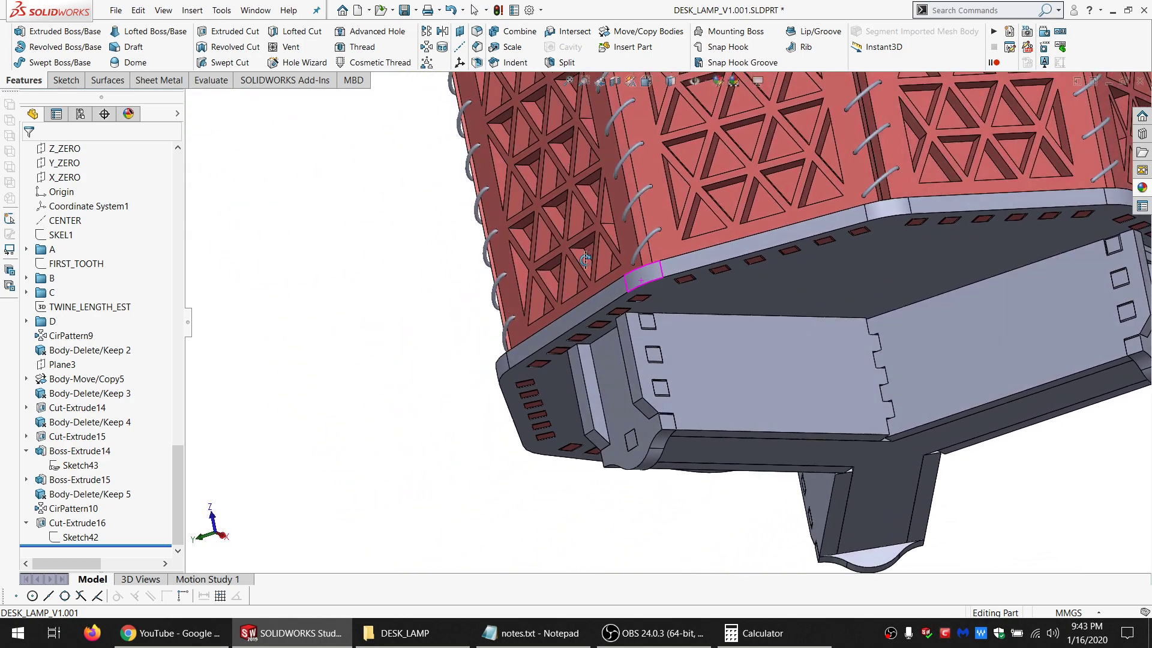
scroll(689, 303, "up", 8)
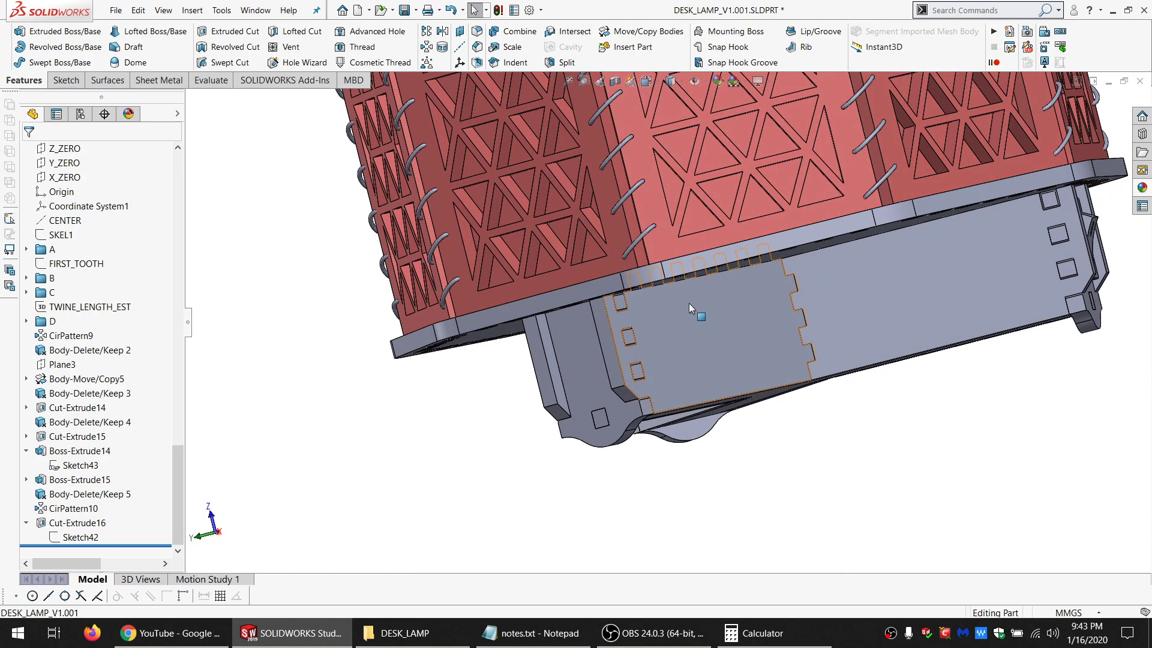
scroll(678, 264, "down", 5)
Review the whole lamp, examining the upper ring plate and the perforated shade panels around the body.
middle_click_drag(661, 280, 667, 376)
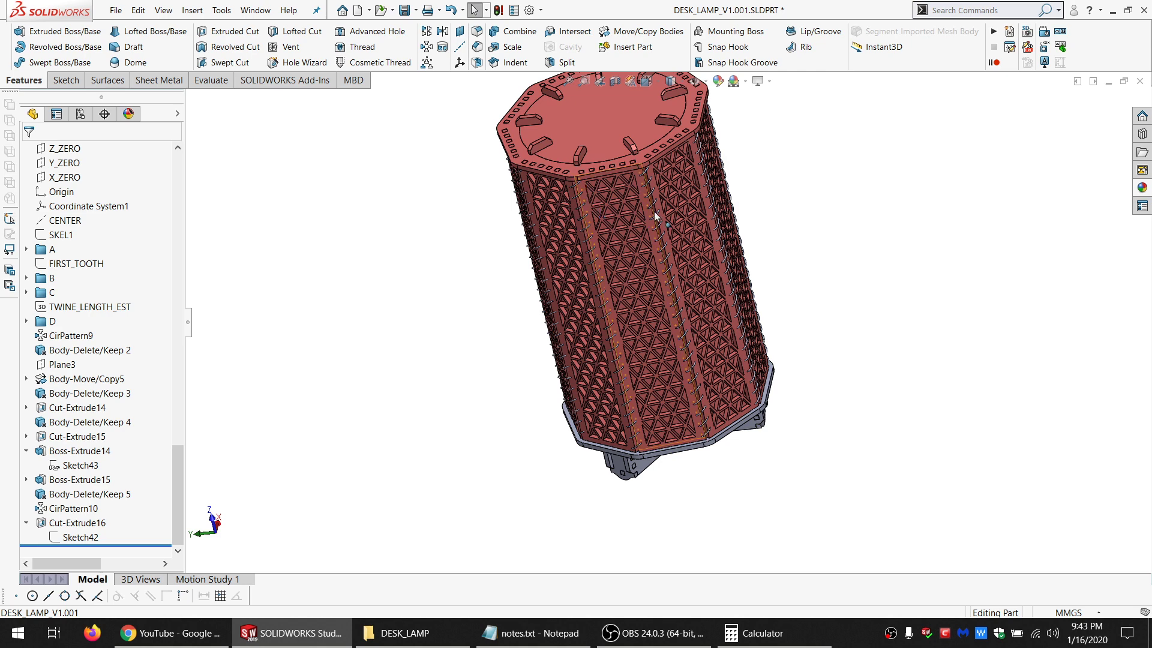
middle_click_drag(589, 316, 655, 475)
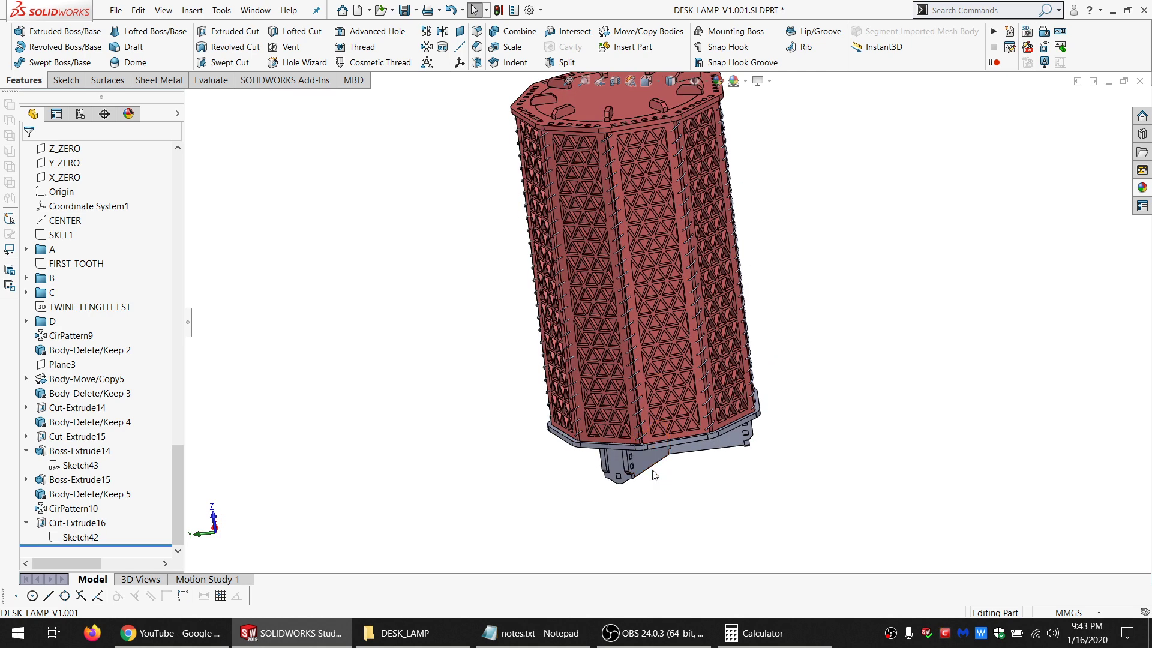
scroll(632, 141, "up", 2)
scroll(631, 139, "down", 6)
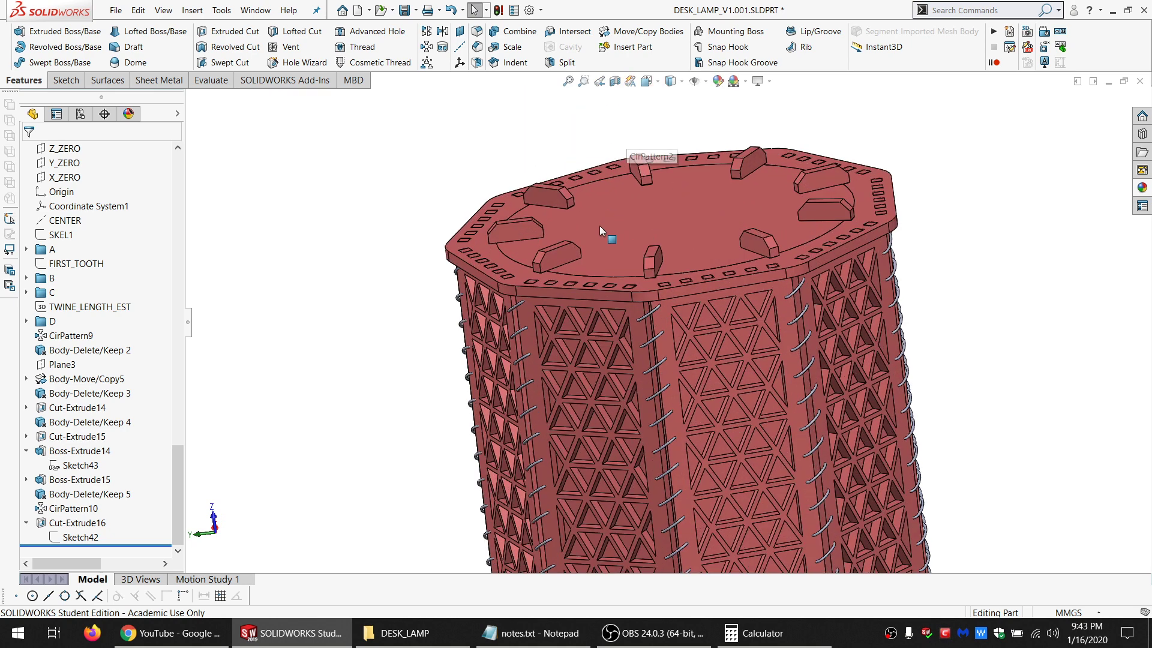
left_click(493, 262)
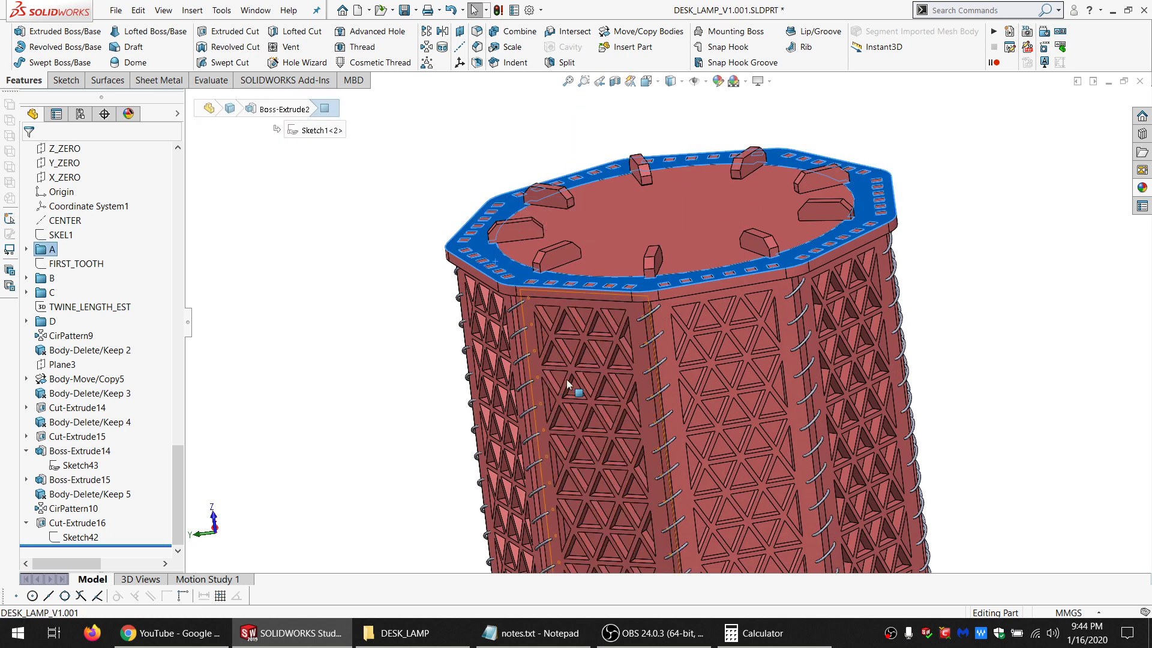
scroll(641, 337, "up", 4)
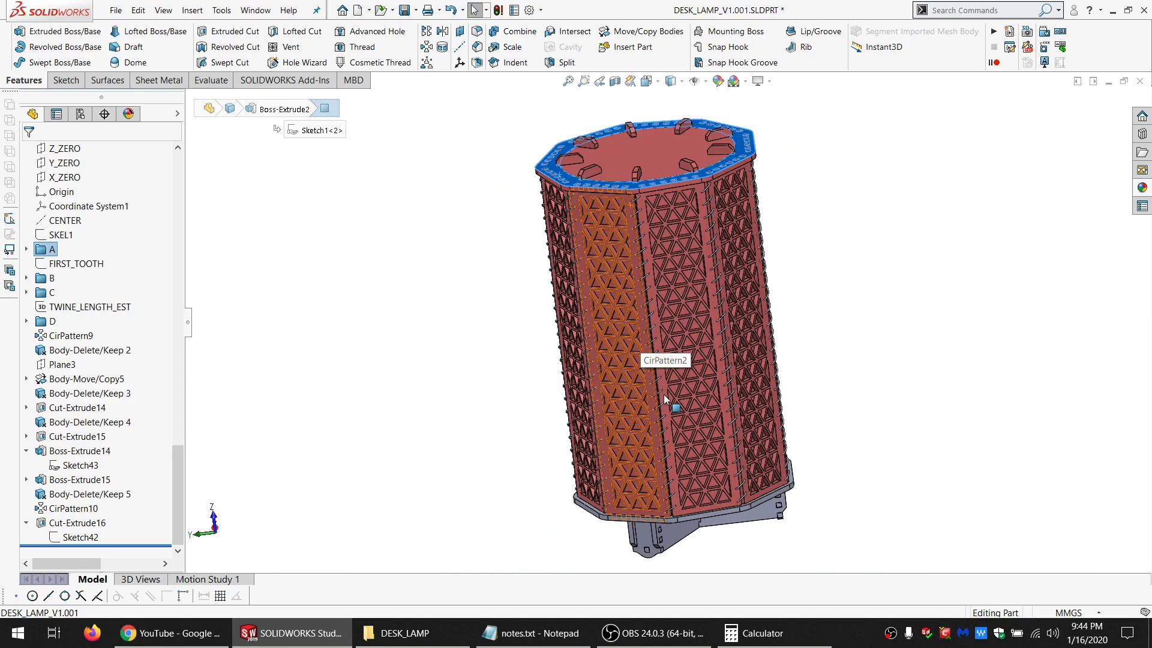
middle_click_drag(672, 441, 678, 488)
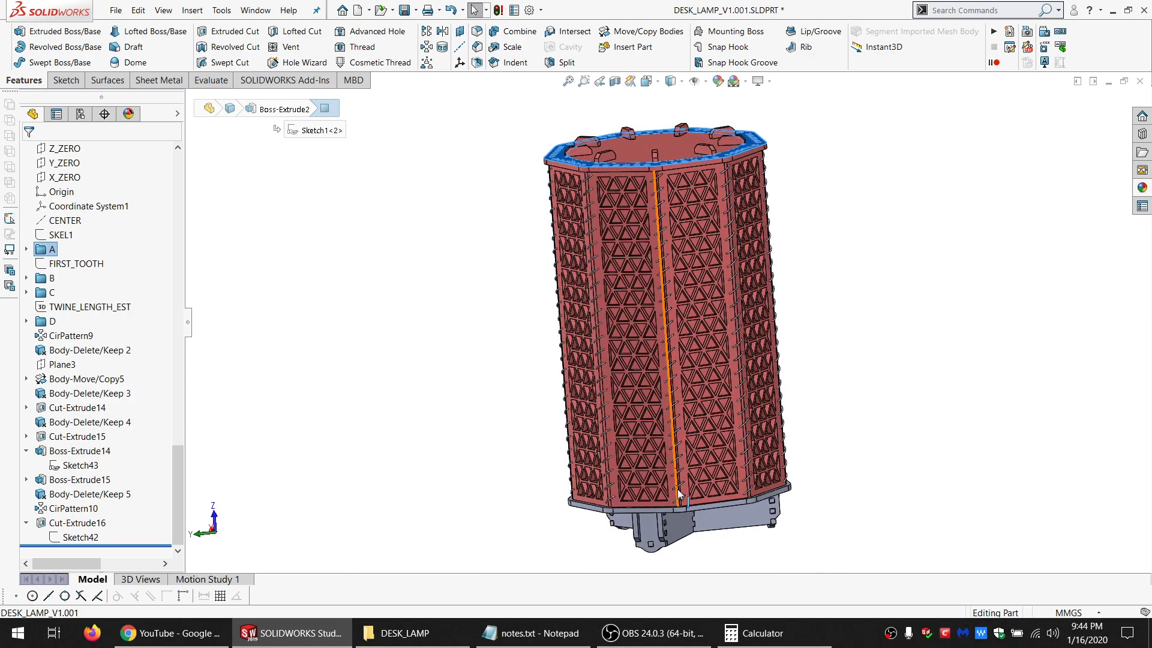
middle_click_drag(657, 181, 646, 242)
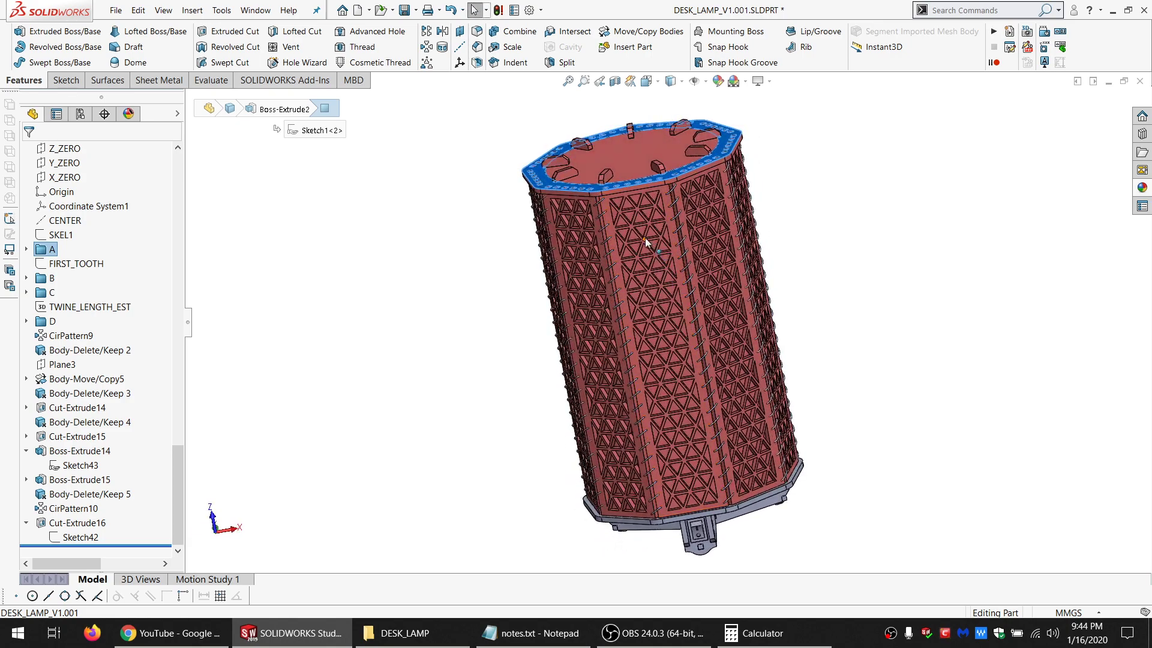
mouse_move(683, 444)
middle_mouse_down()
mouse_move(620, 380)
mouse_move(676, 435)
middle_mouse_up()
Open the appearance settings of the whole DESK_LAMP_V1.001 part for editing.
left_click(179, 171)
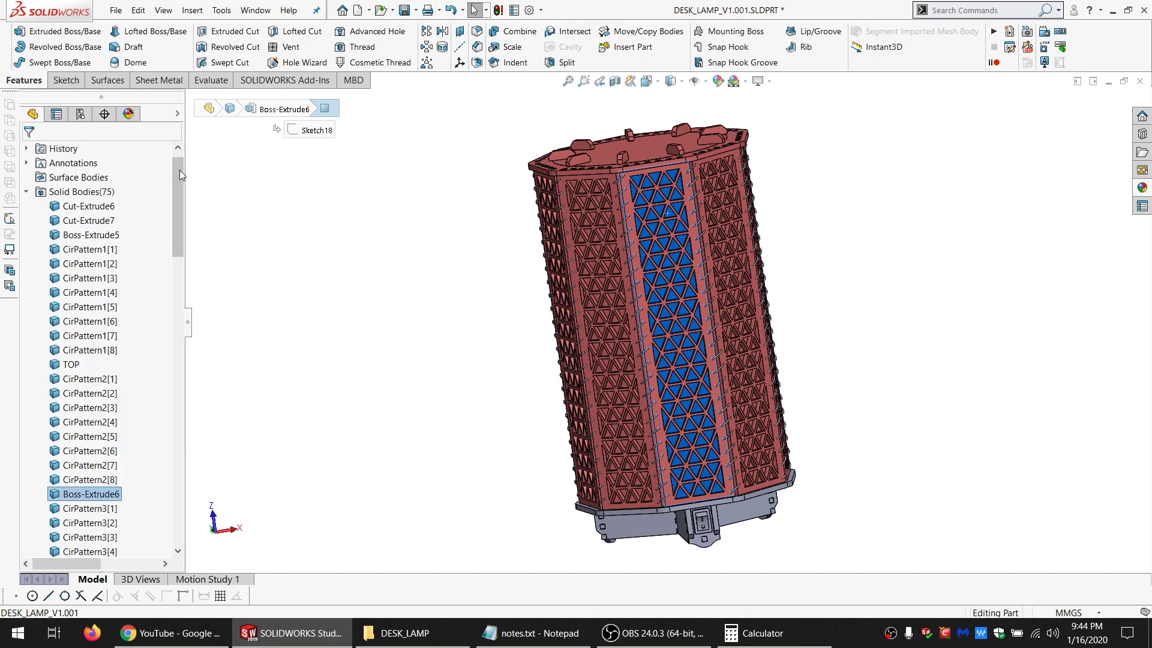
left_click_drag(178, 171, 178, 157)
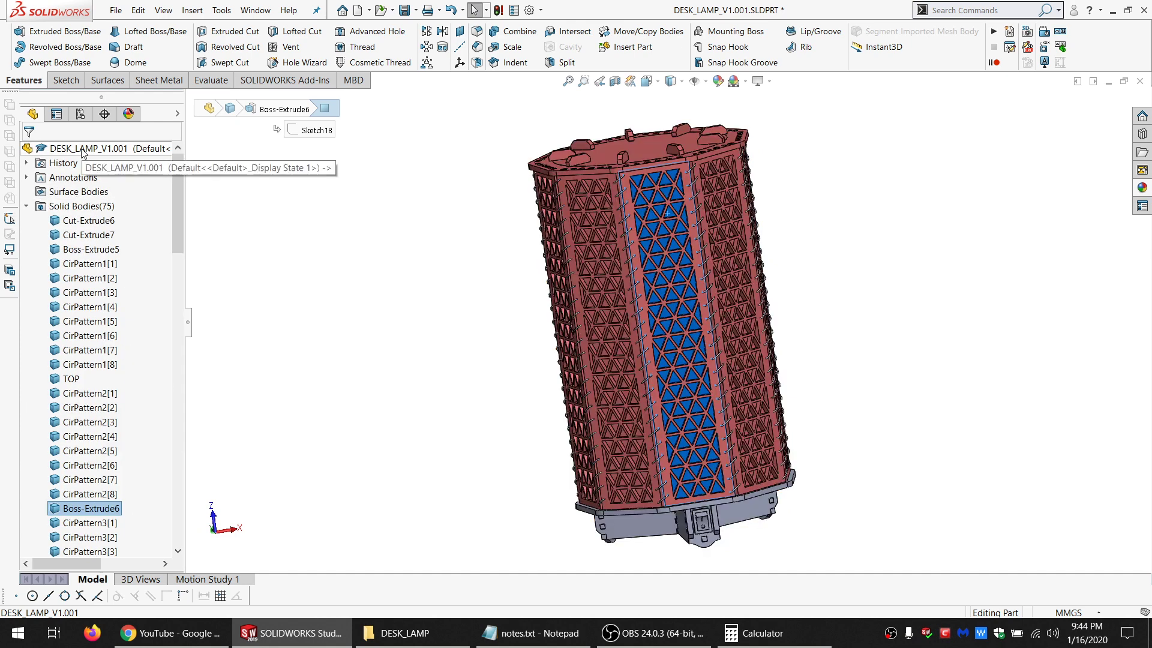
right_click(83, 152)
left_click(110, 130)
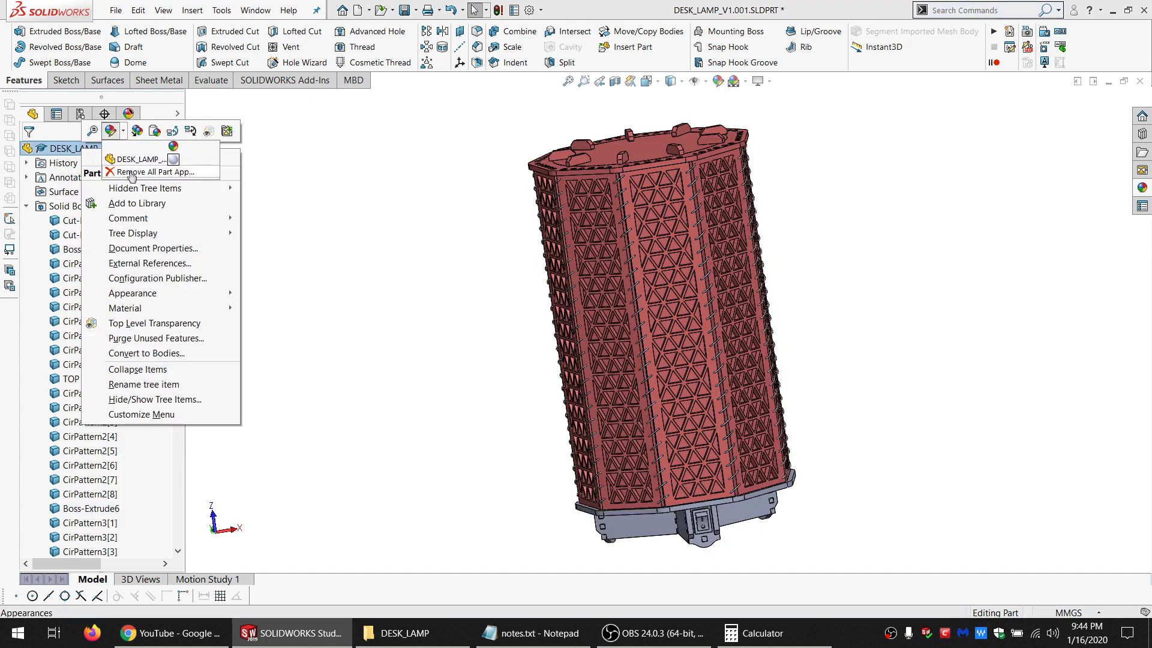
left_click(131, 172)
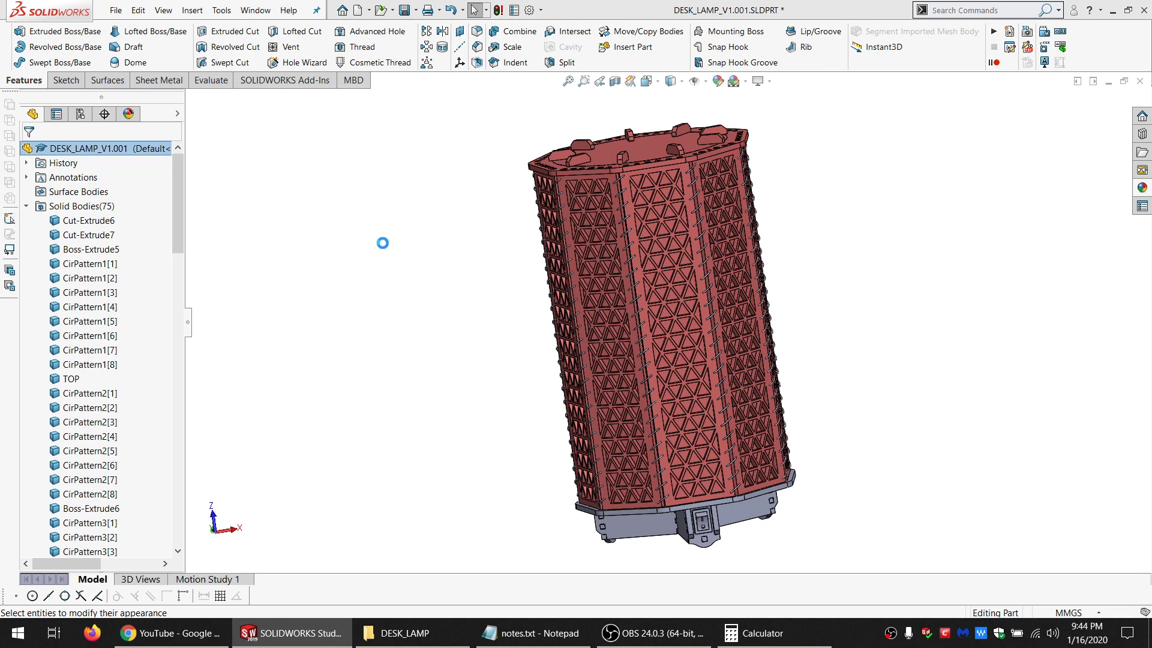